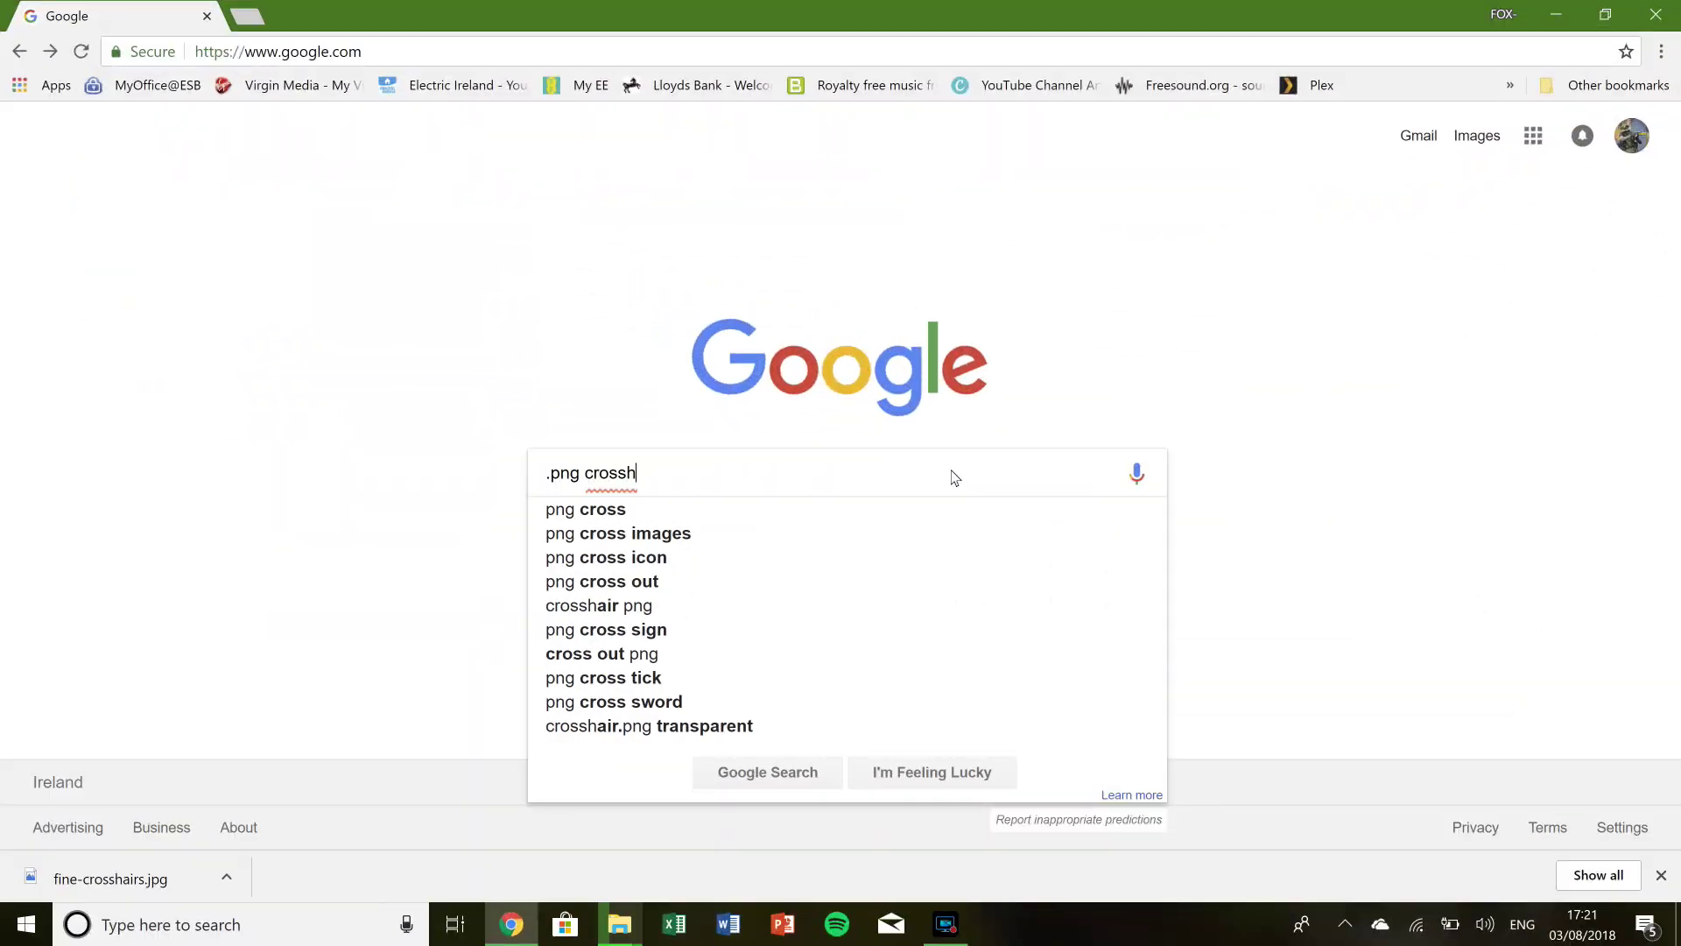
# Search Google images for .png crosshairs and free-download pngtree's heart crosshairs PNG.
pyautogui.write('s')
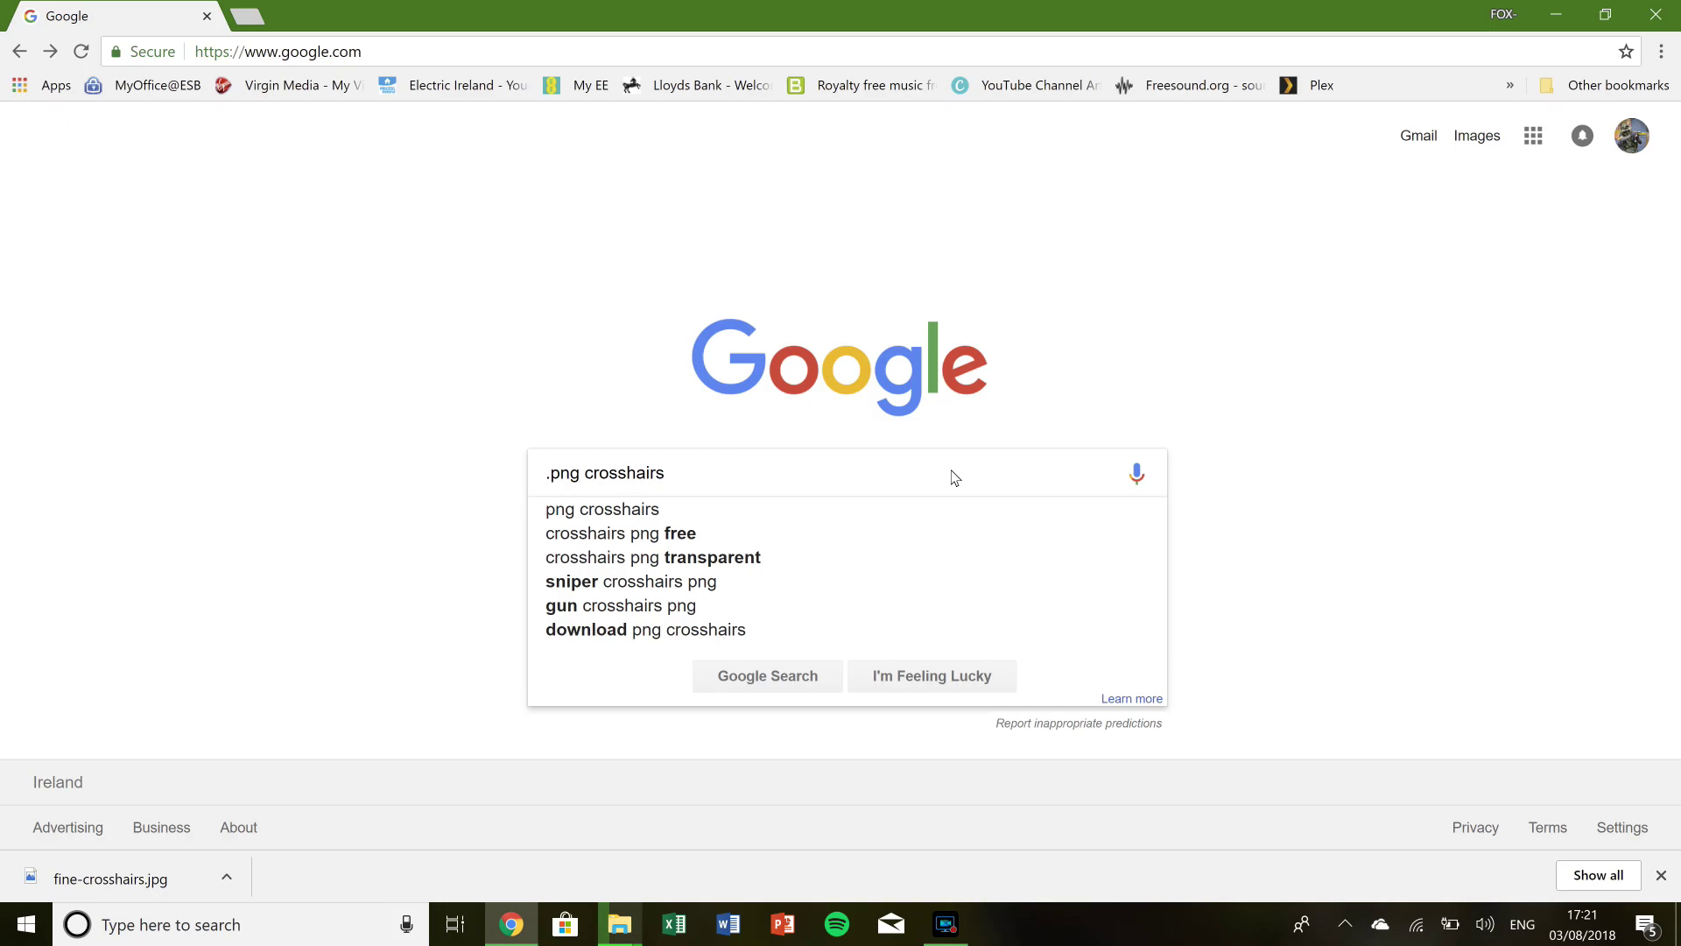
pyautogui.press('Return')
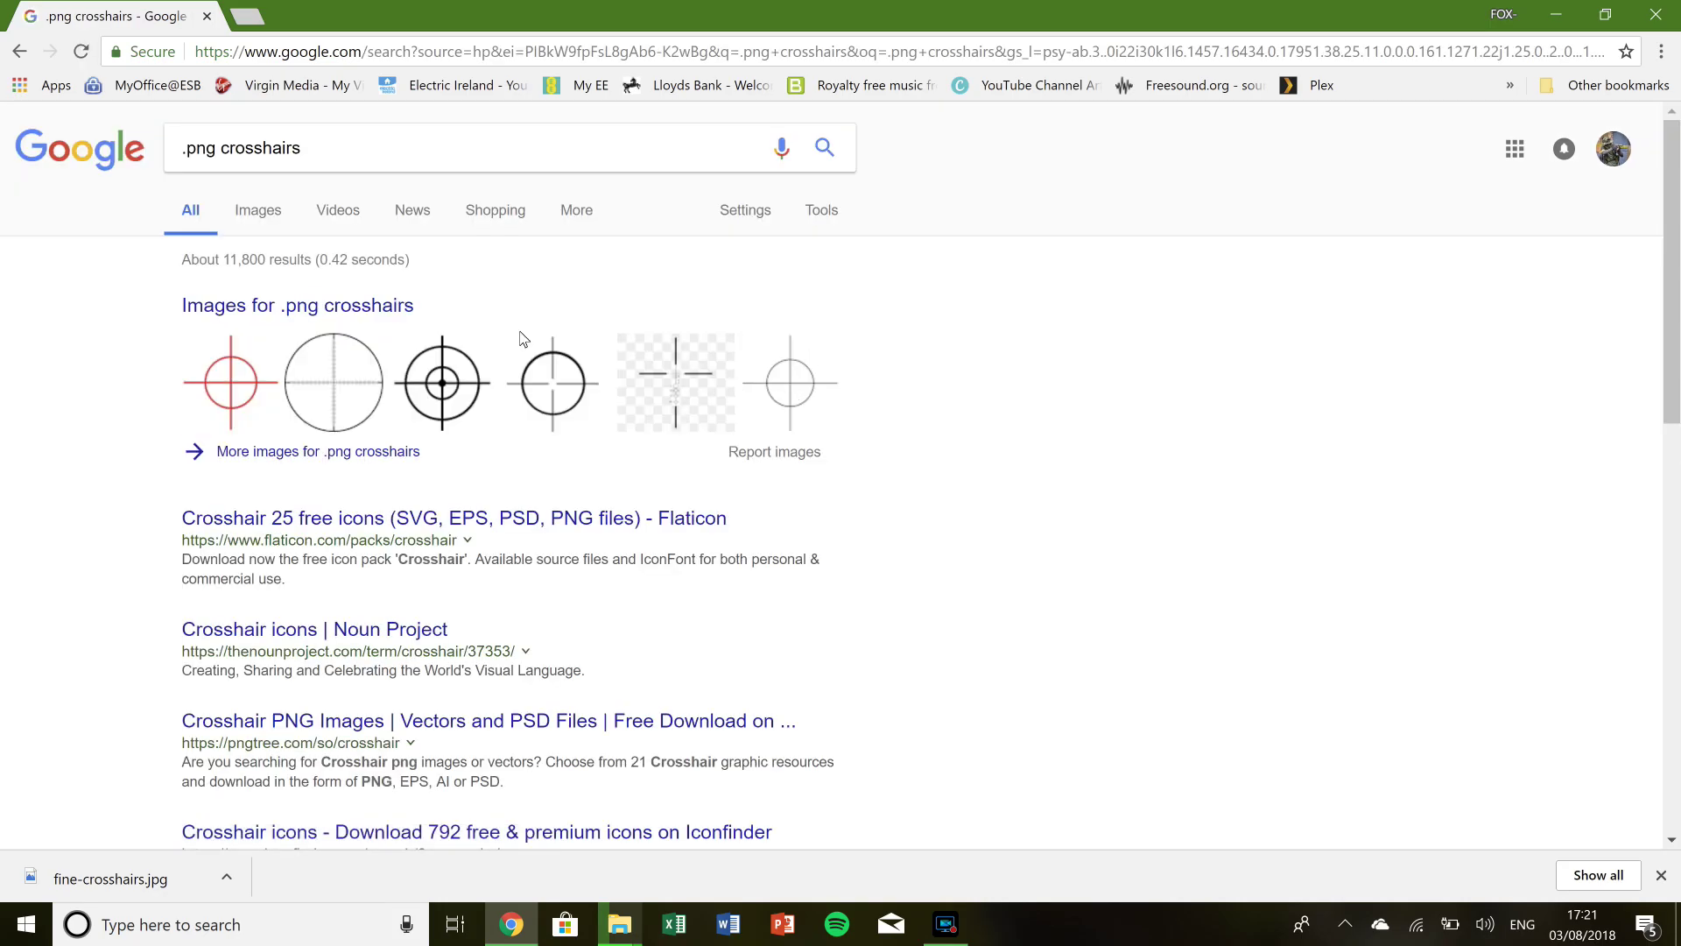
pyautogui.click(258, 210)
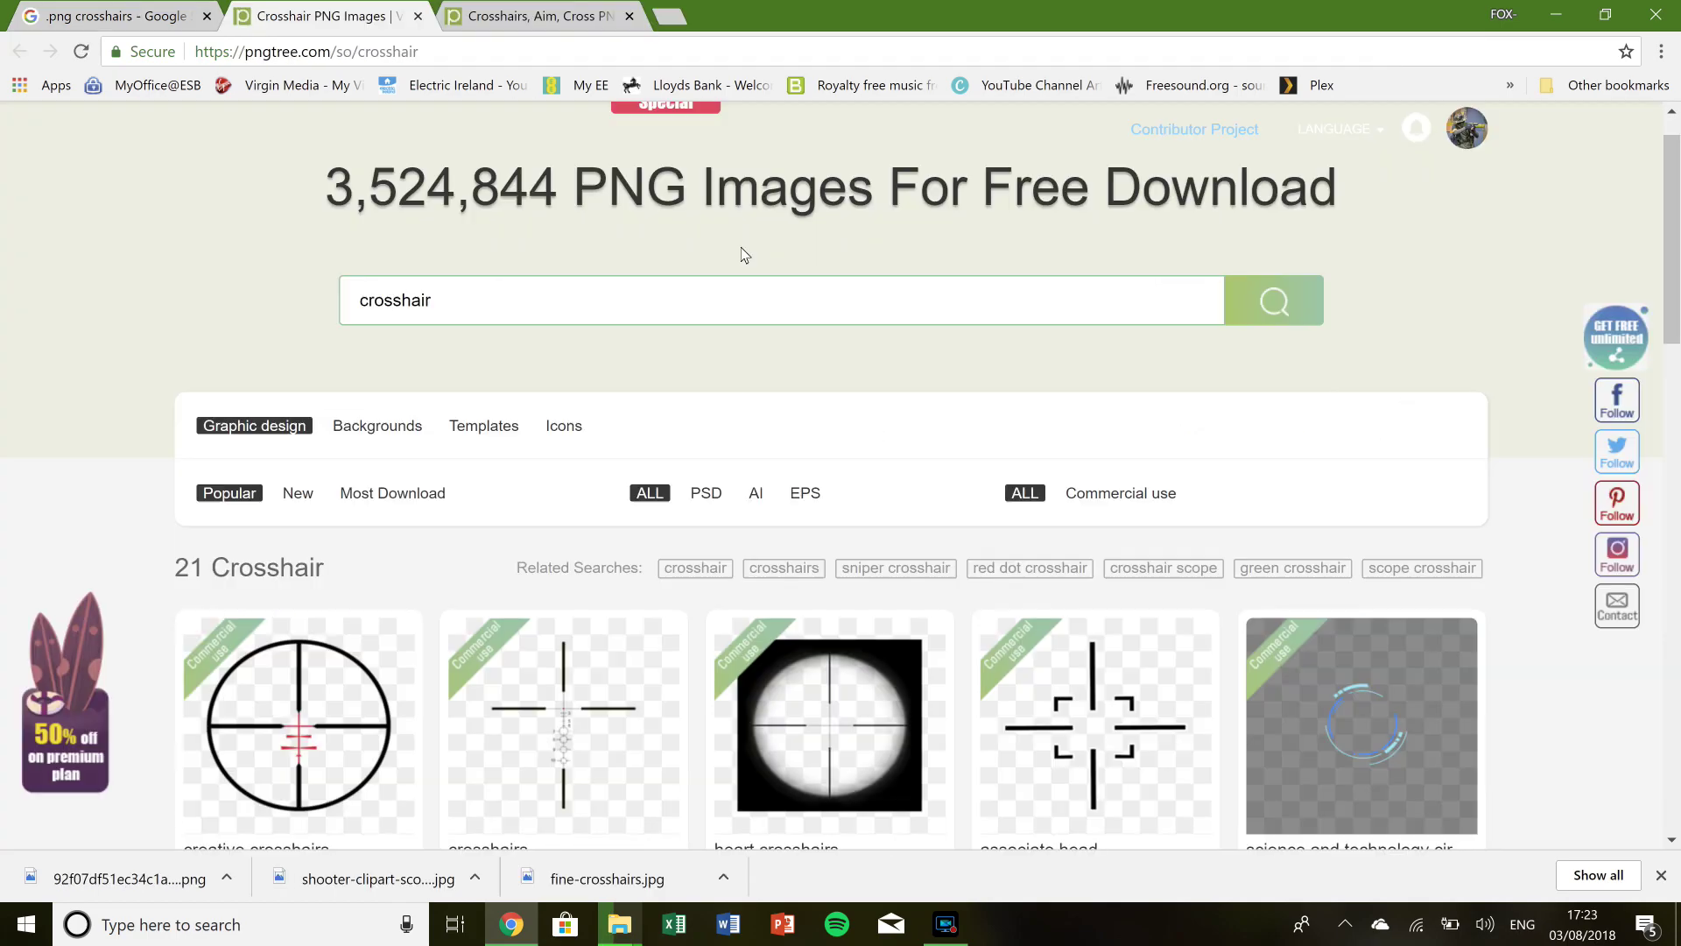
pyautogui.scroll(-2, 741, 247)
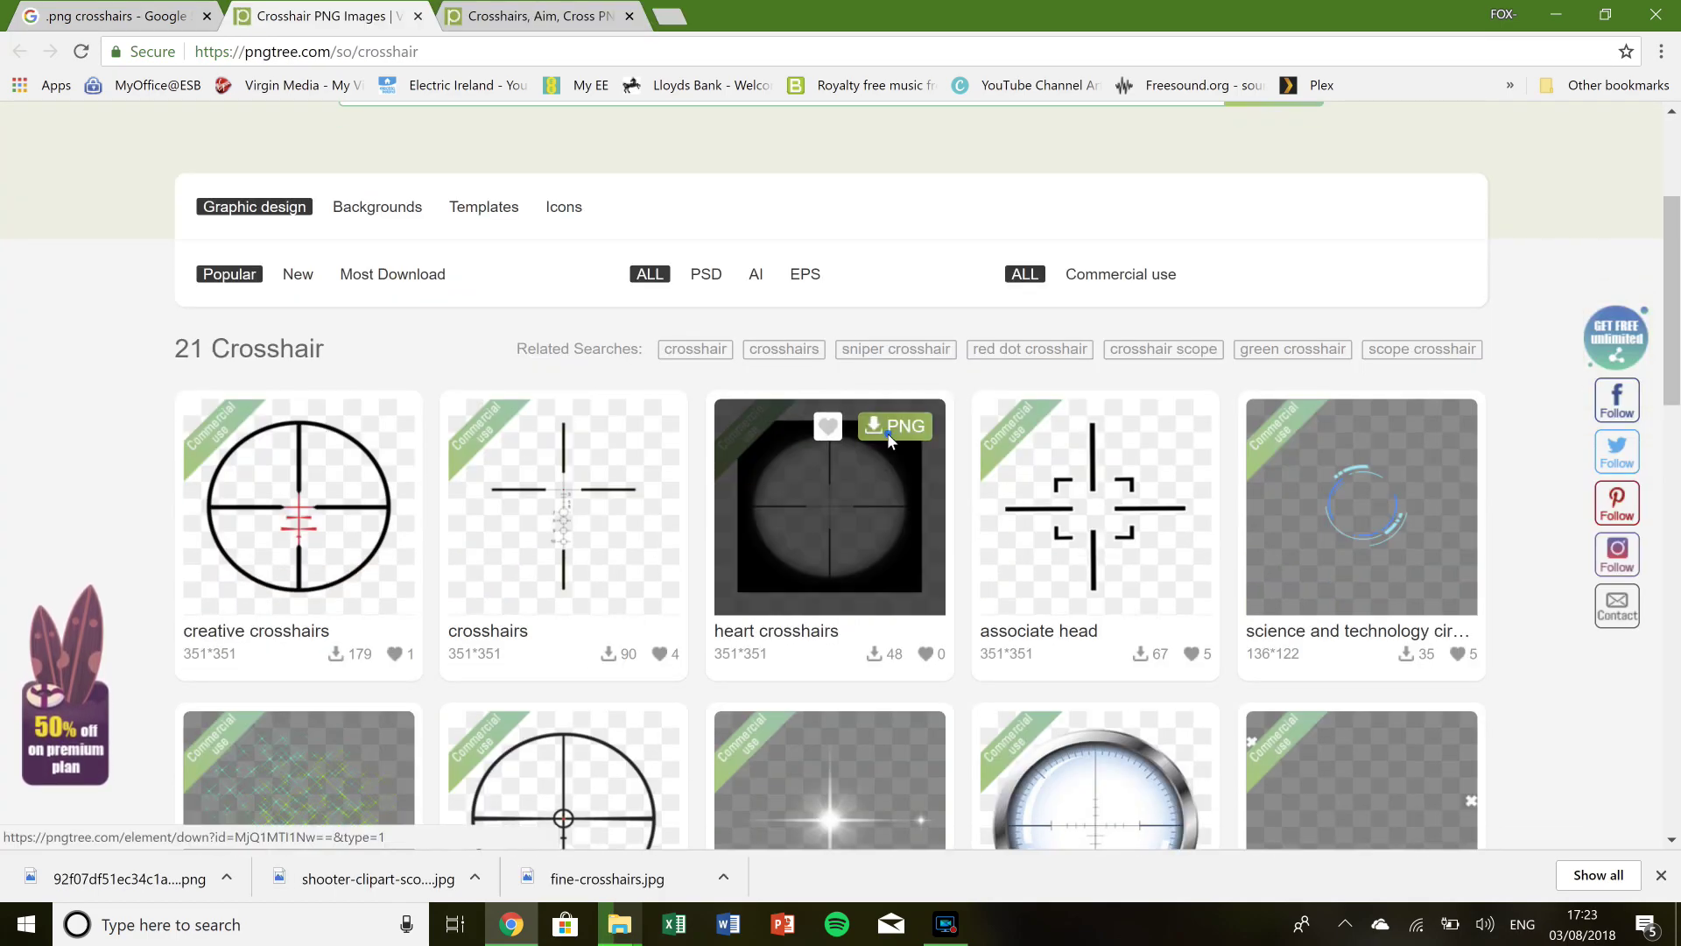
pyautogui.click(887, 433)
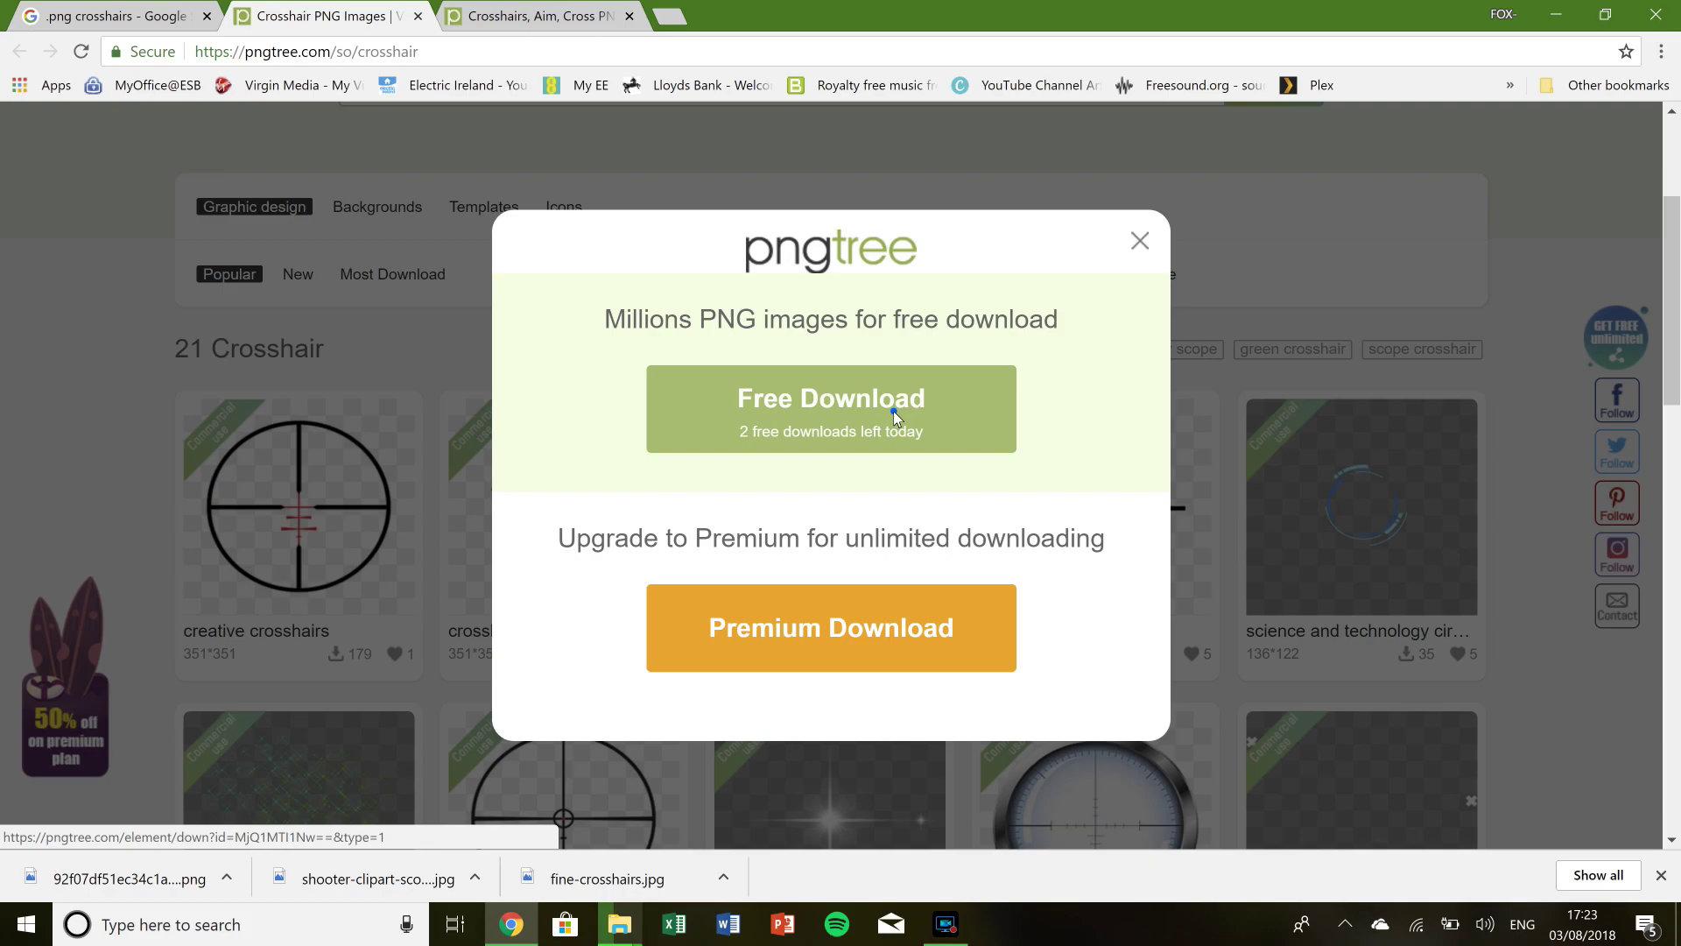
pyautogui.click(893, 411)
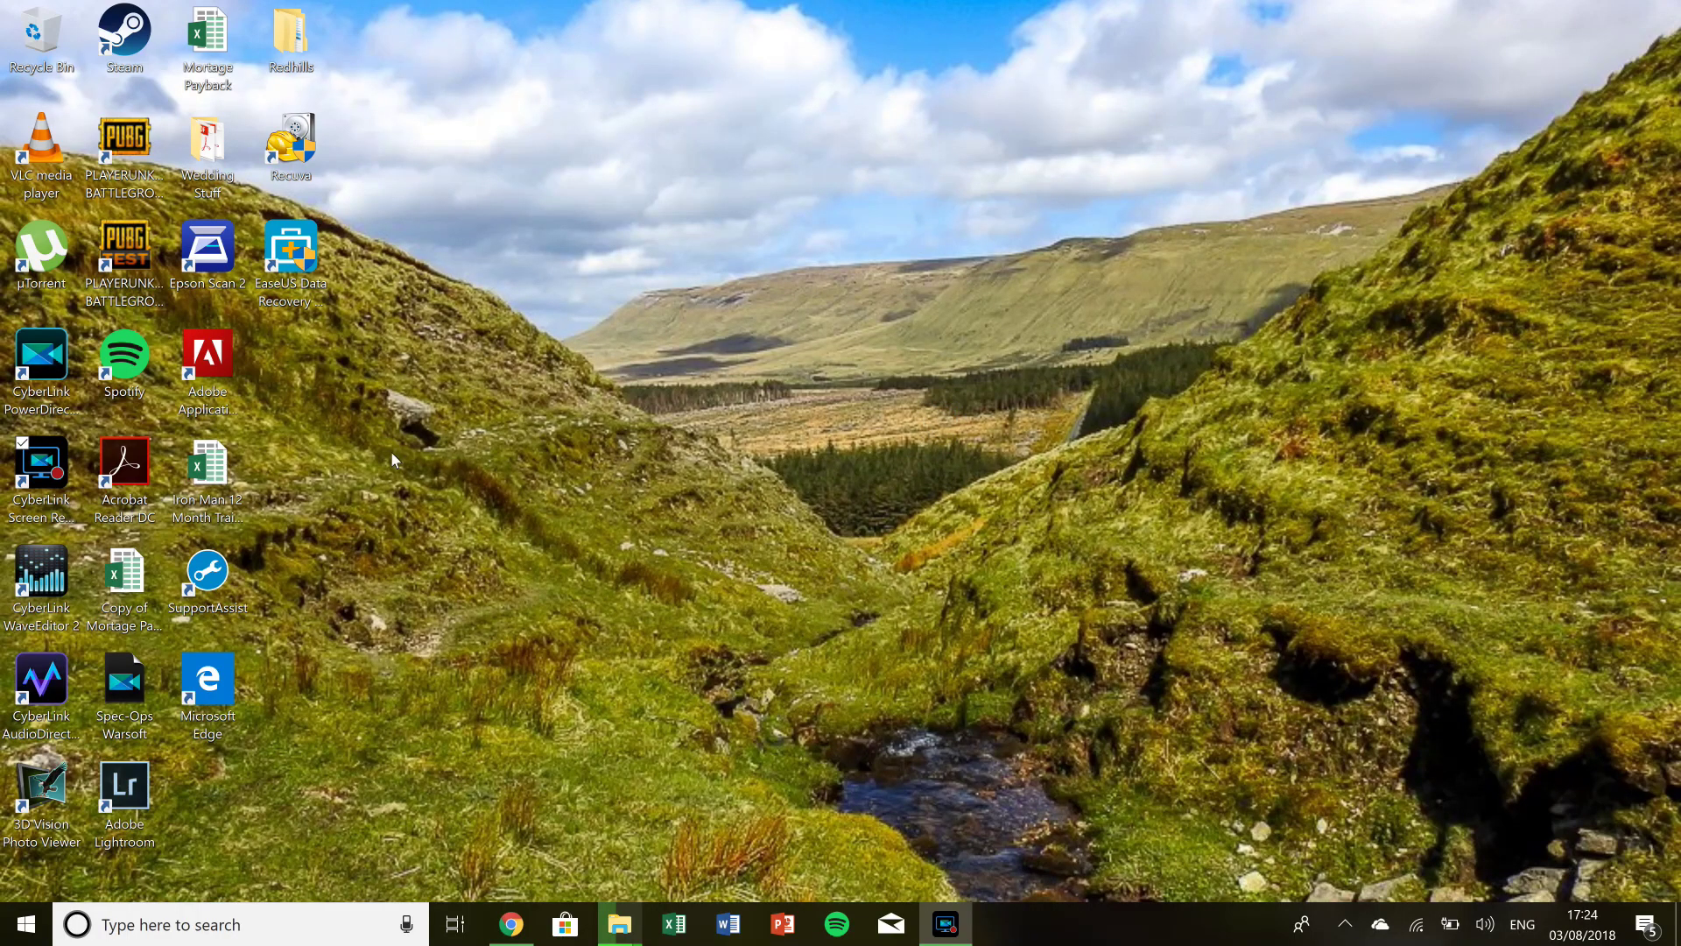
# Launch PowerDirector and save the new project as 'Scope cam video - How to'.
pyautogui.doubleClick(67, 368)
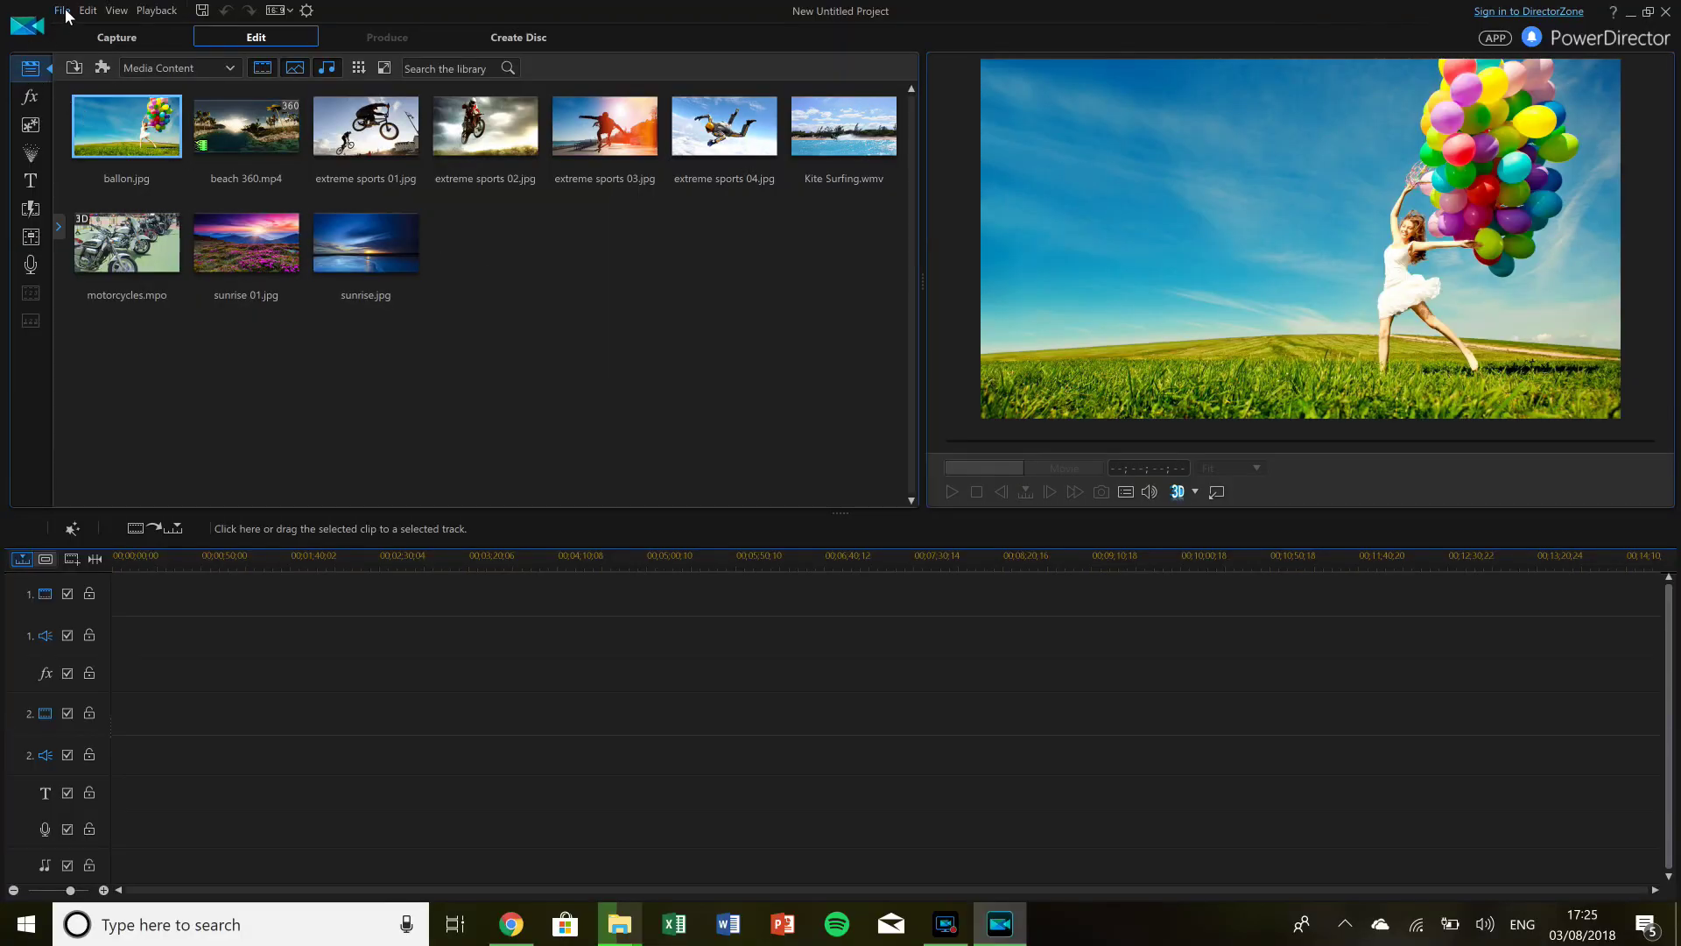
pyautogui.click(63, 11)
pyautogui.click(107, 111)
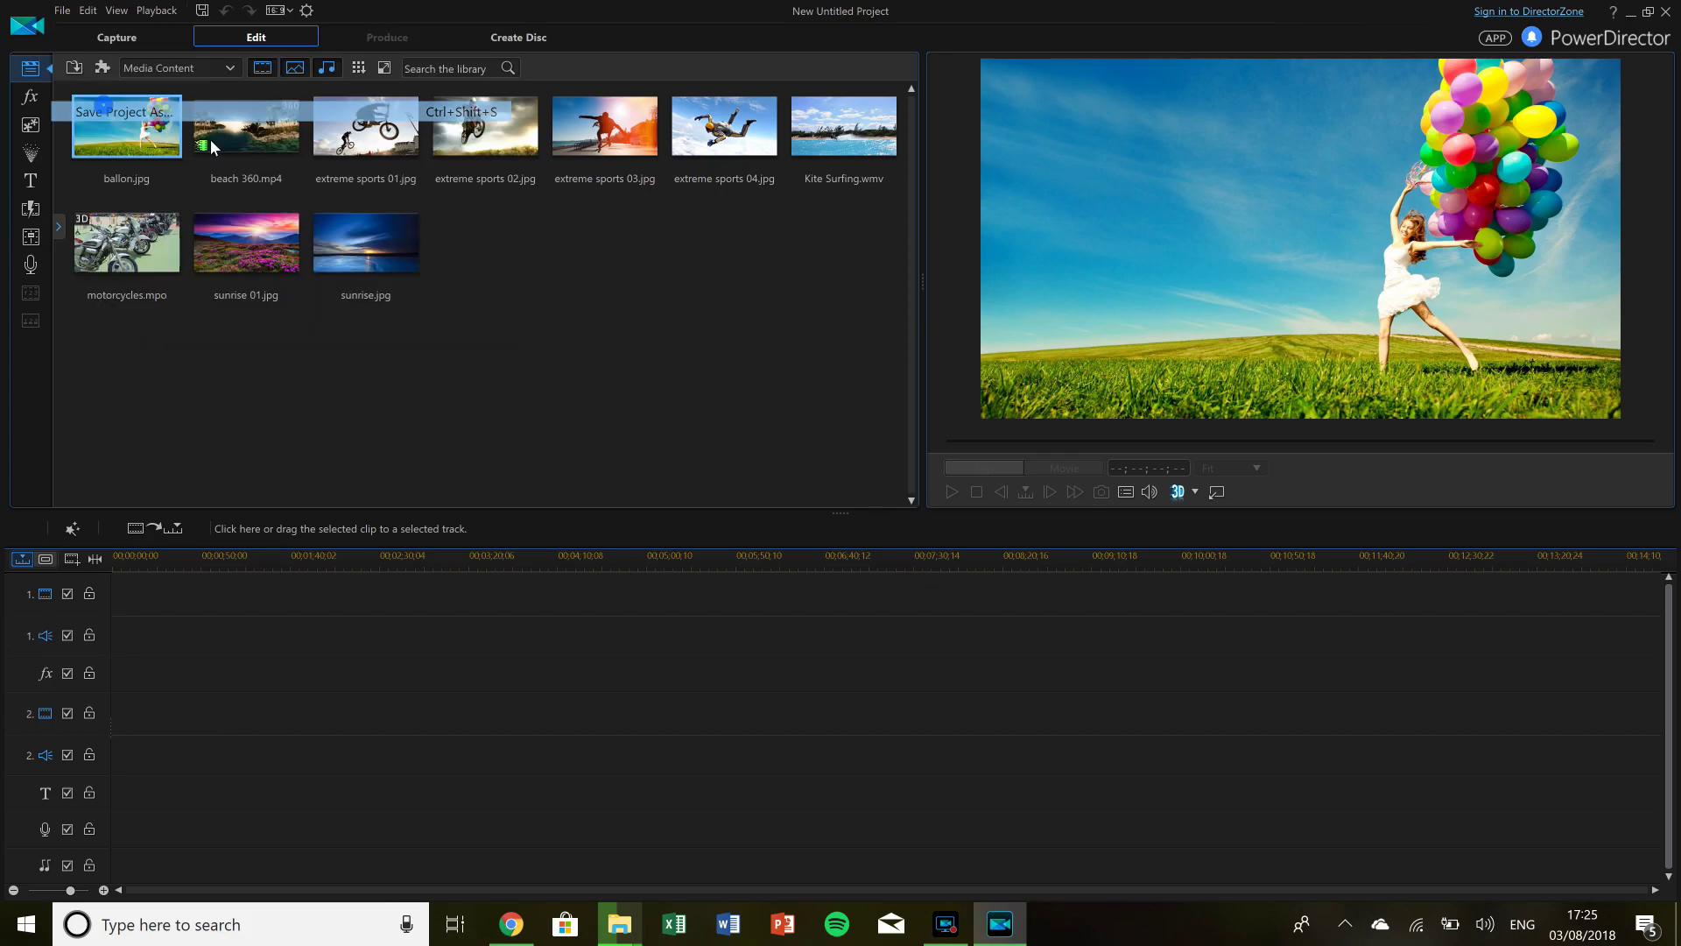
pyautogui.write('Scope cam video - How to')
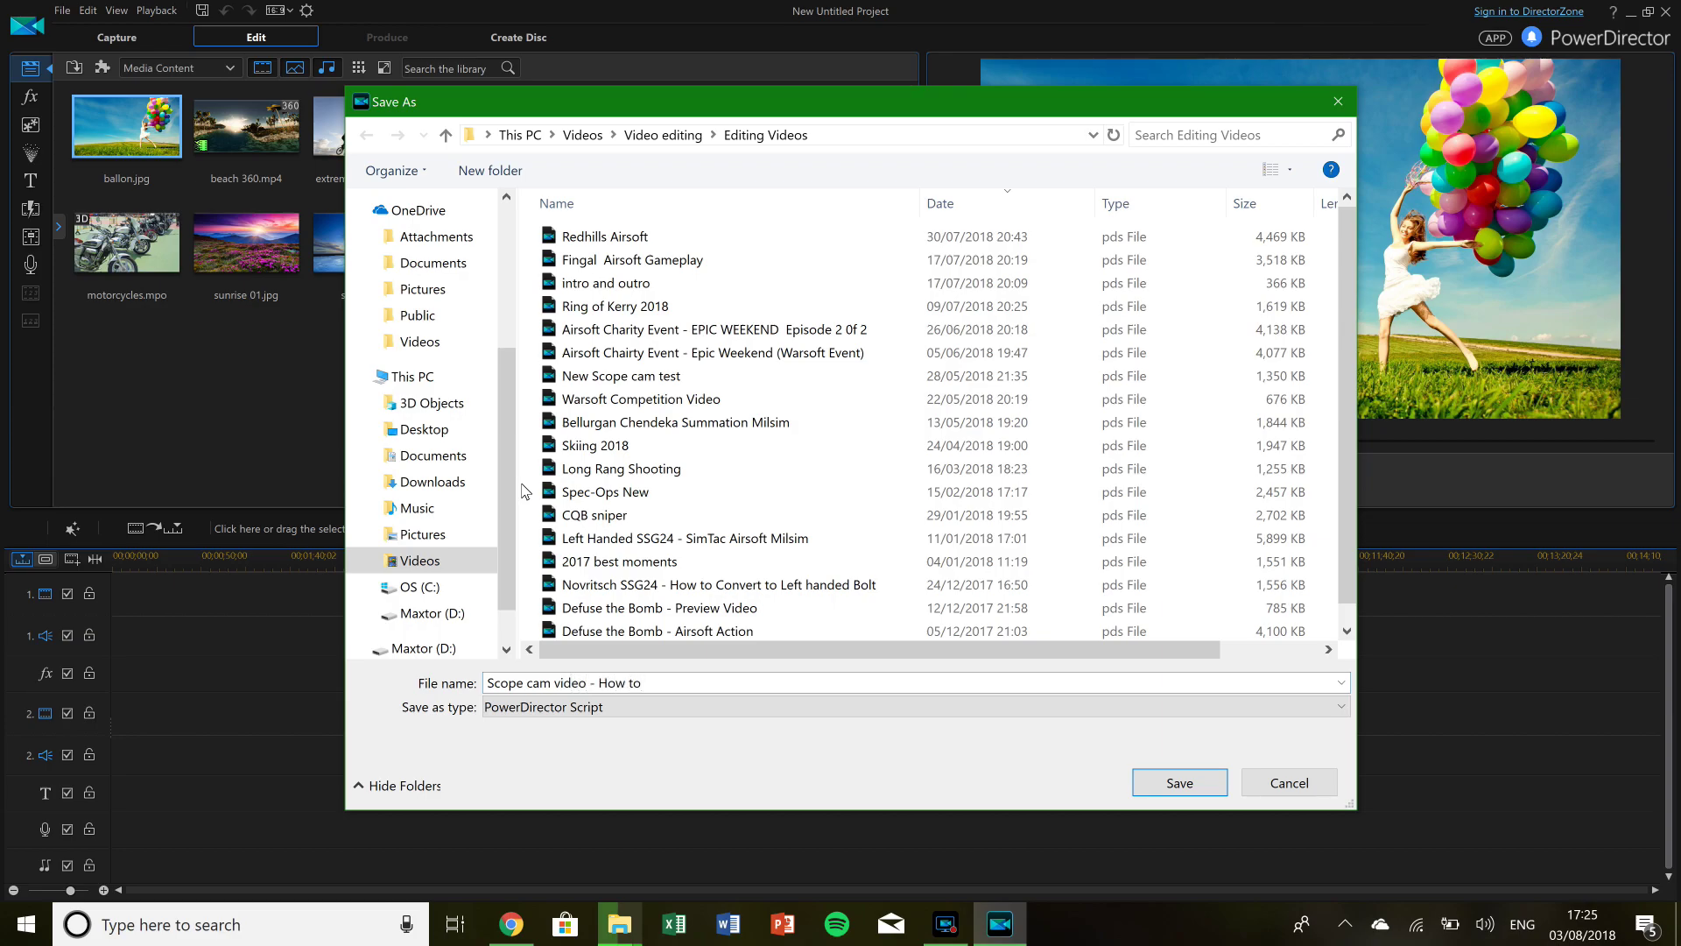
pyautogui.click(1212, 796)
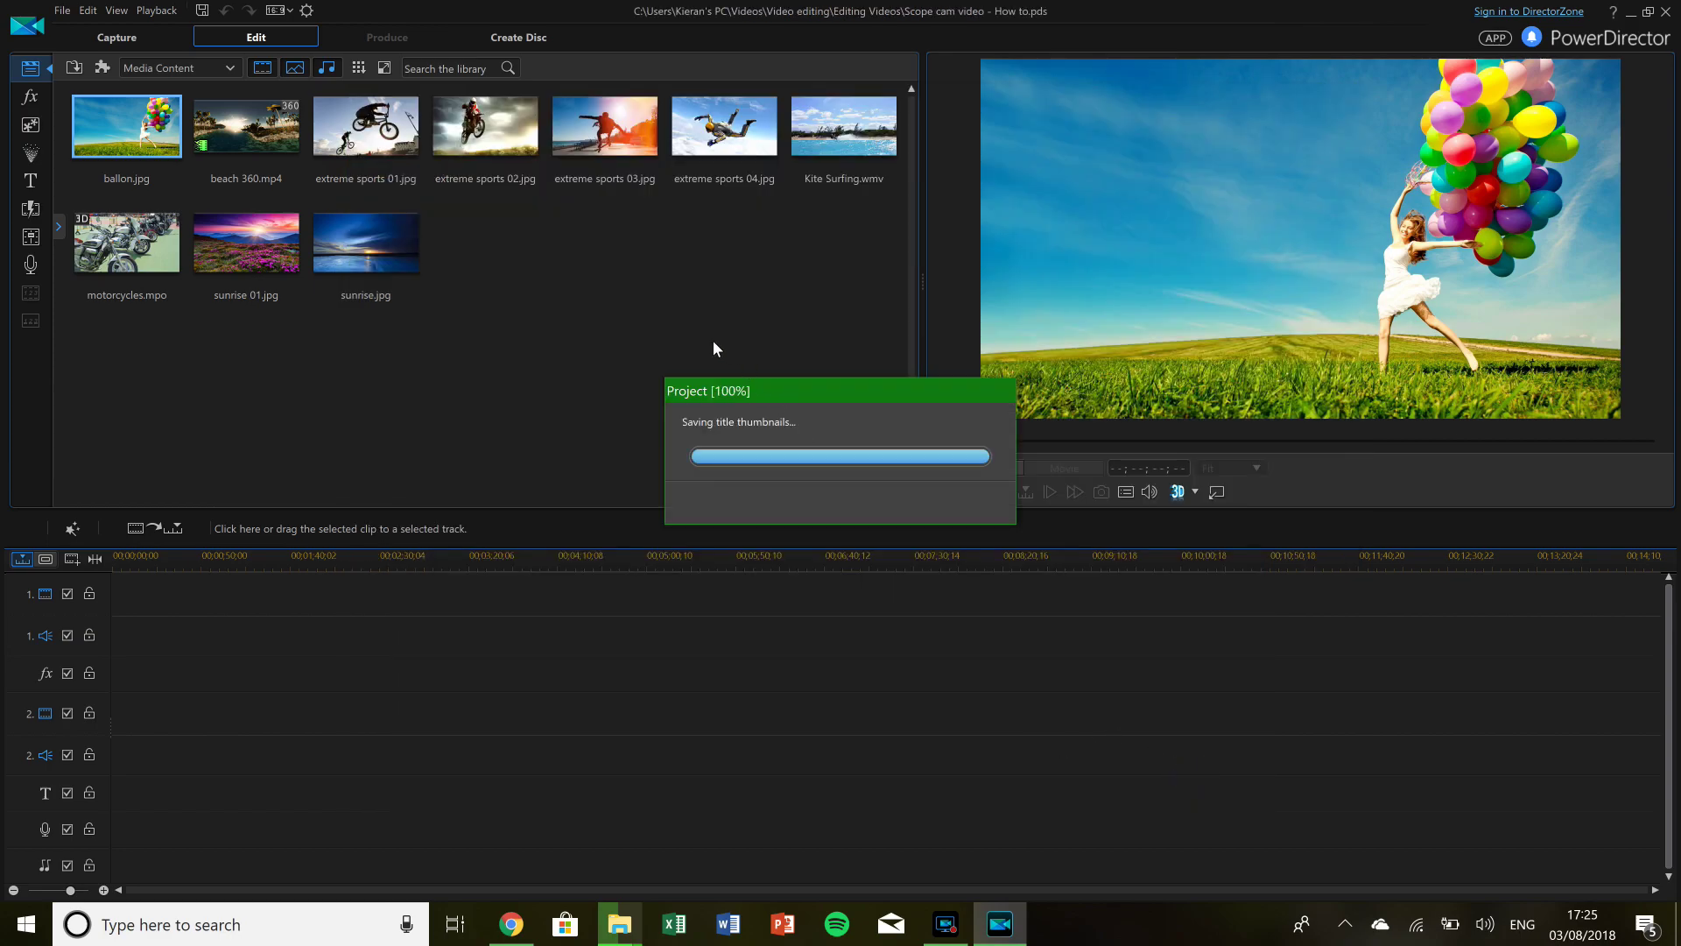
pyautogui.click(422, 263)
# Delete all sample media from the library and import scope_PNG13054 (1) from the scopes folder.
pyautogui.hotkey('ctrl', 'a')
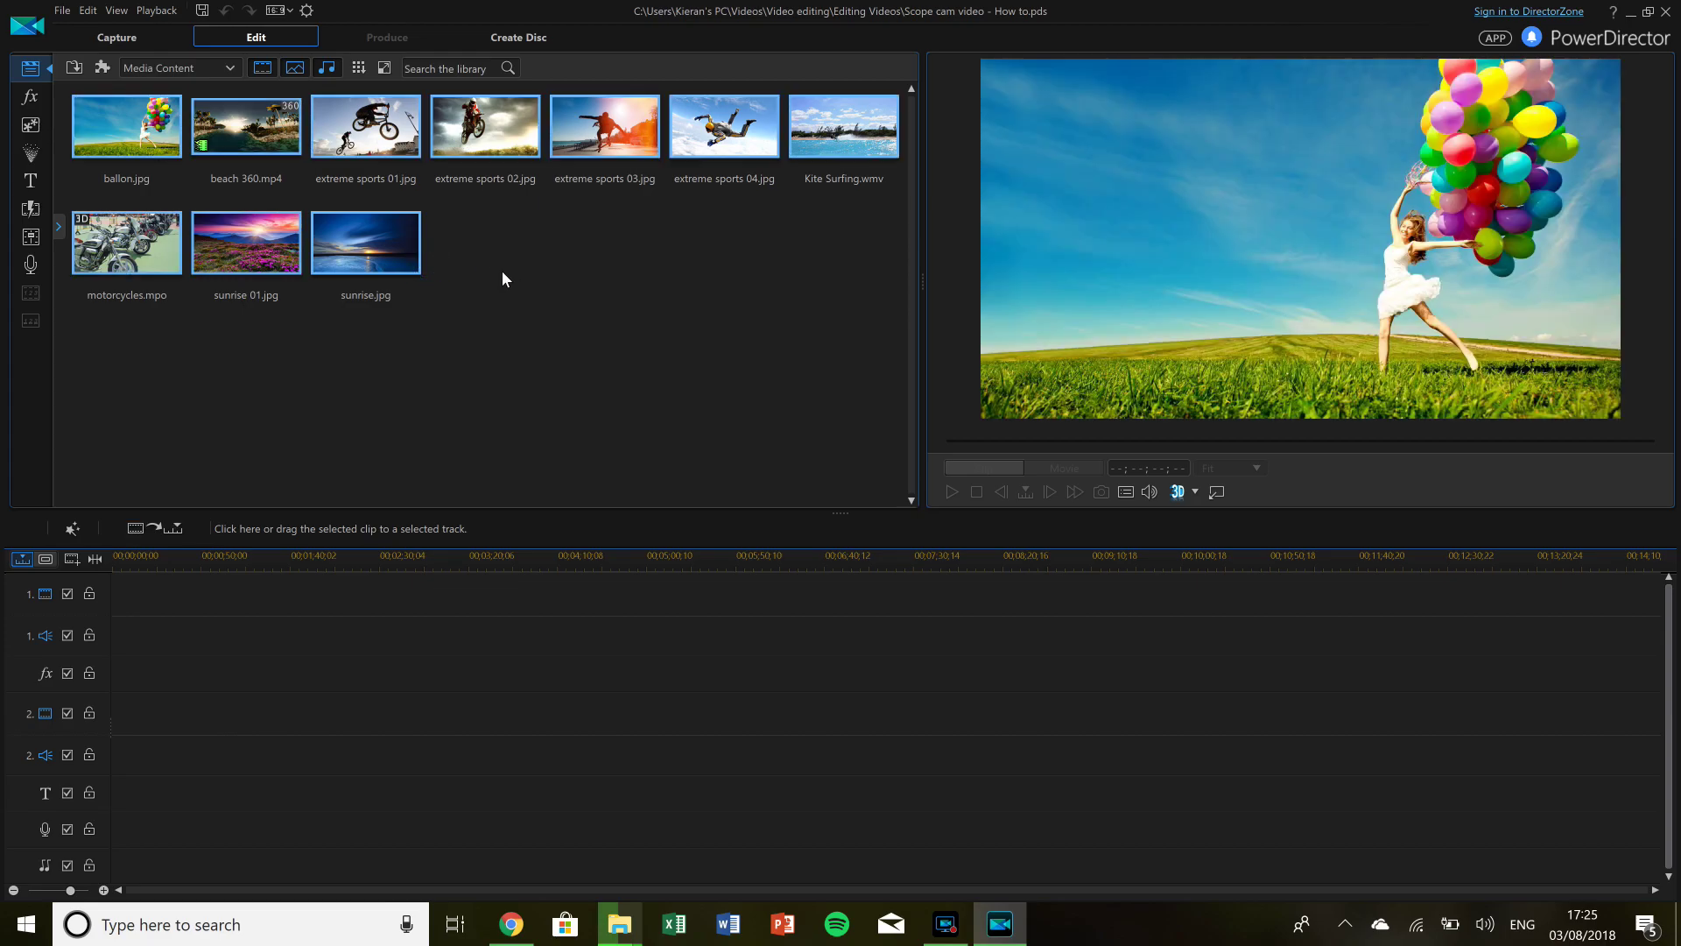
pyautogui.press('Delete')
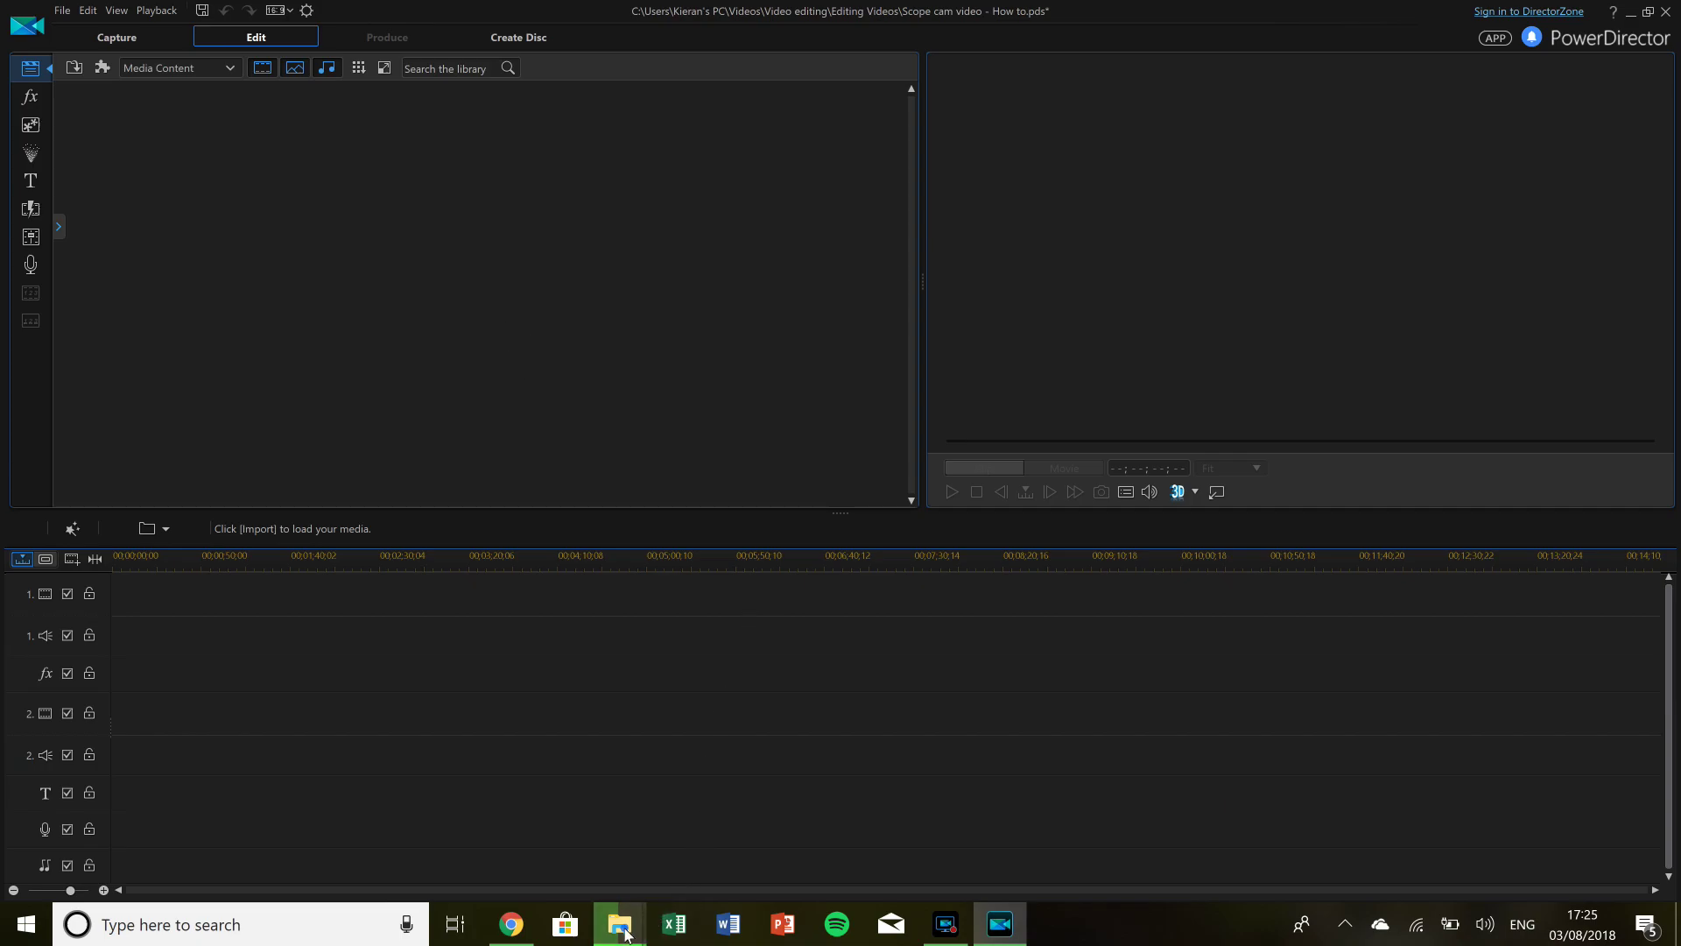
pyautogui.moveTo(625, 933)
pyautogui.click(377, 863)
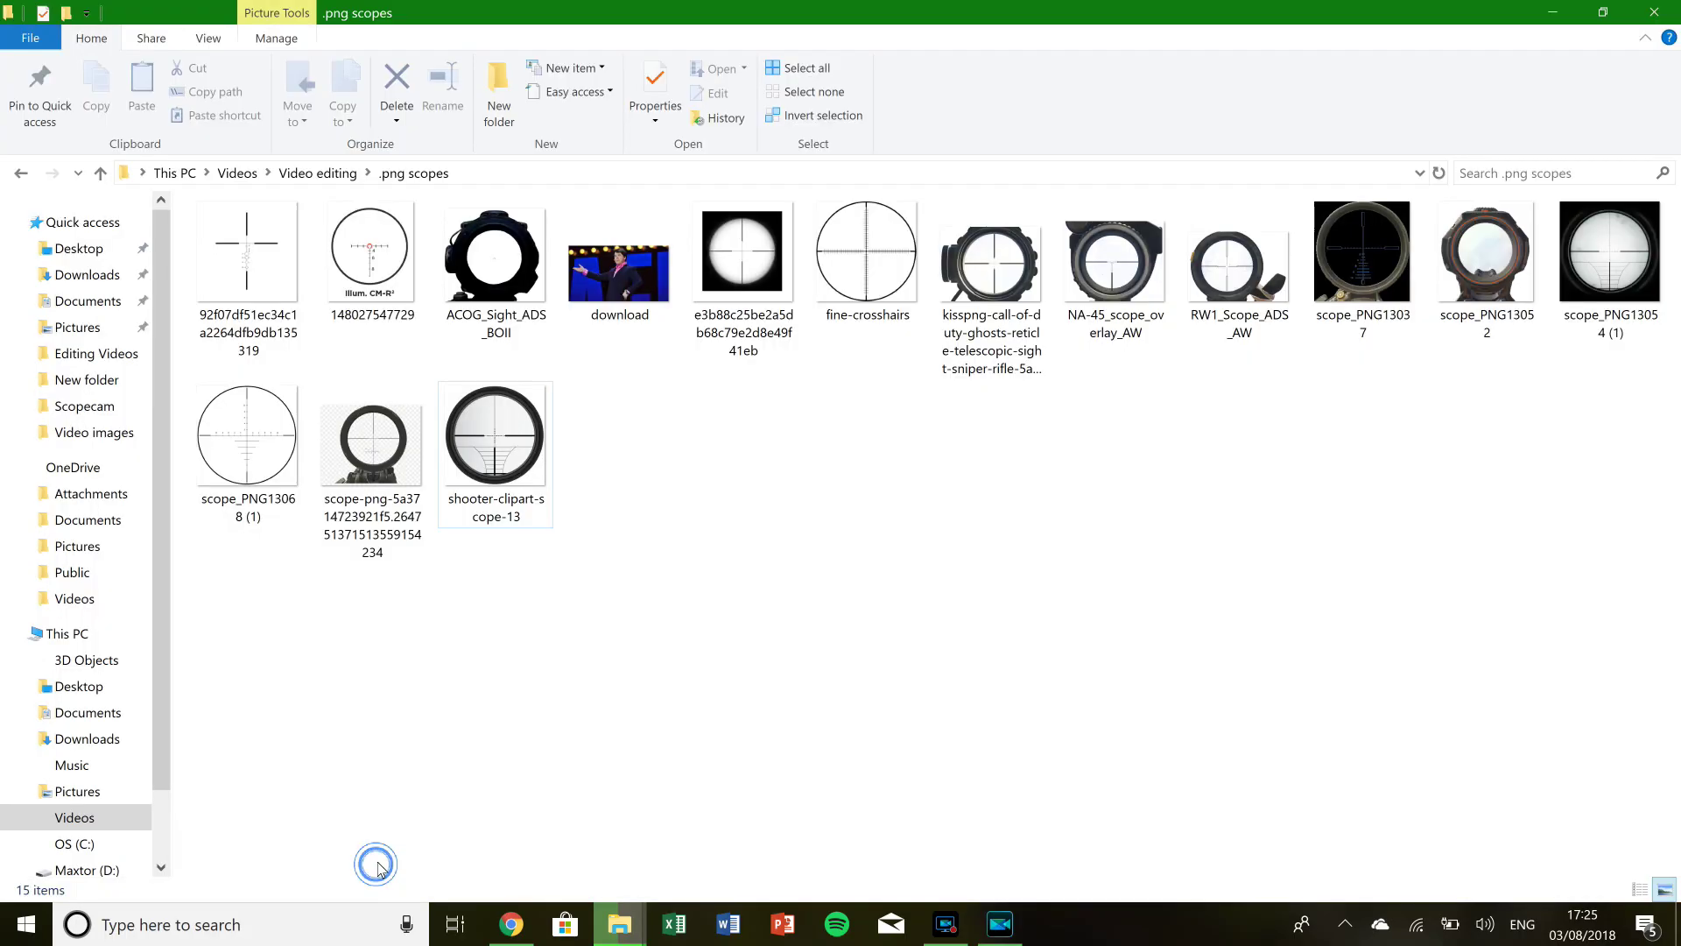
pyautogui.hotkey('alt', 'Tab')
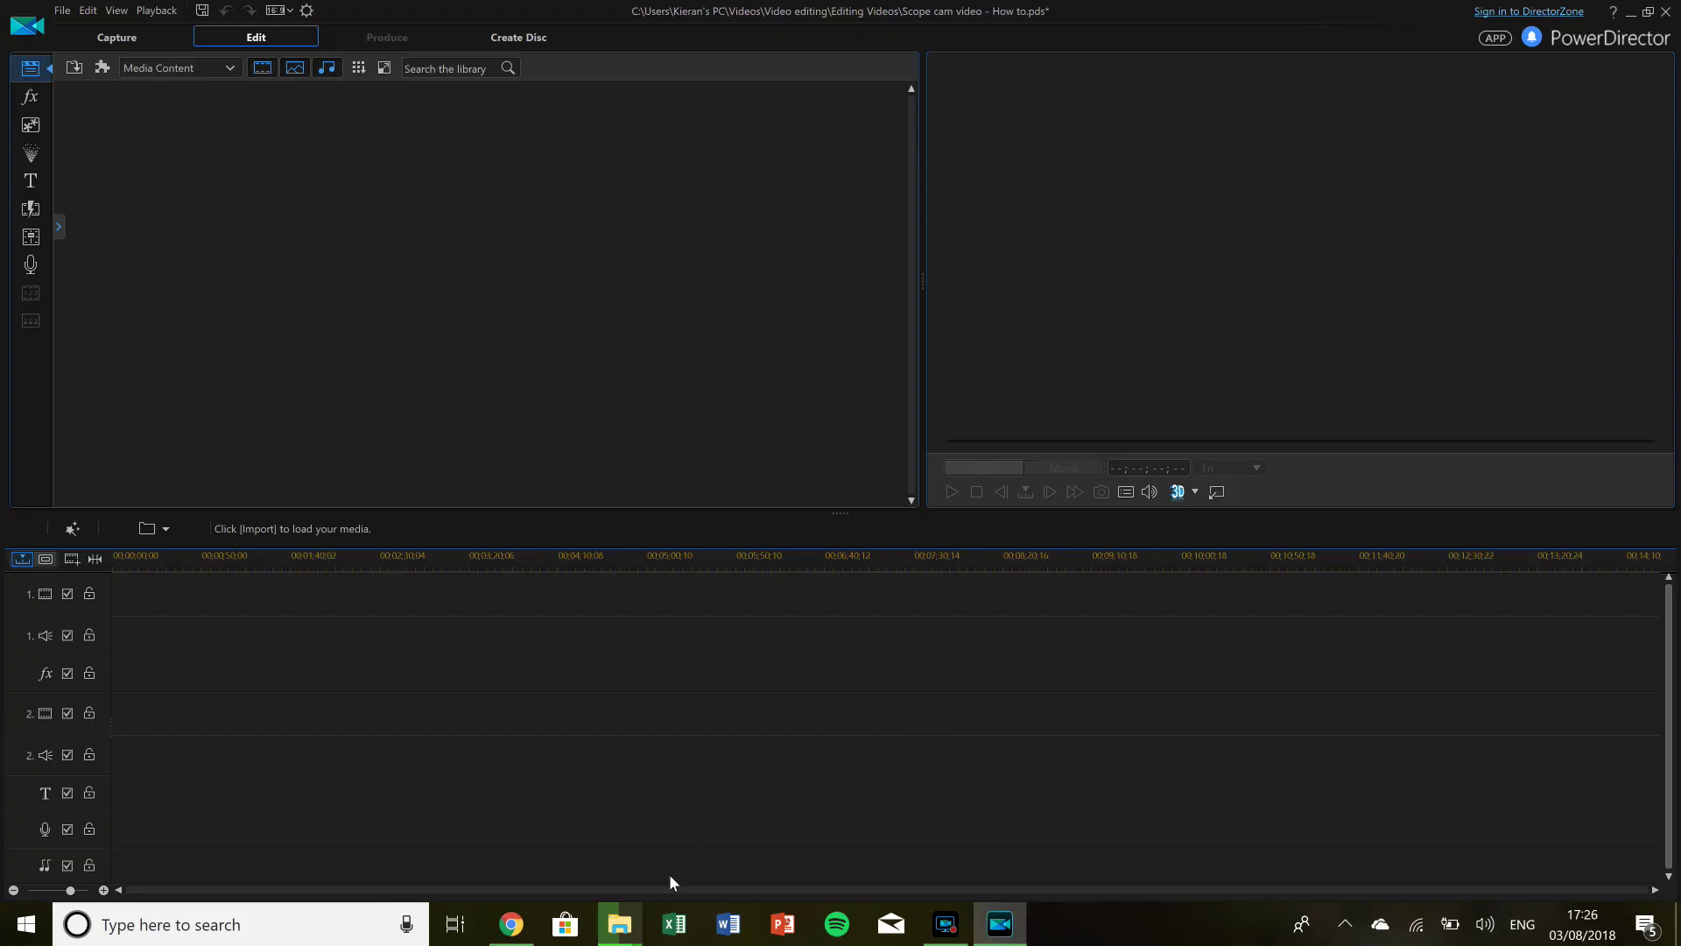
pyautogui.moveTo(616, 936)
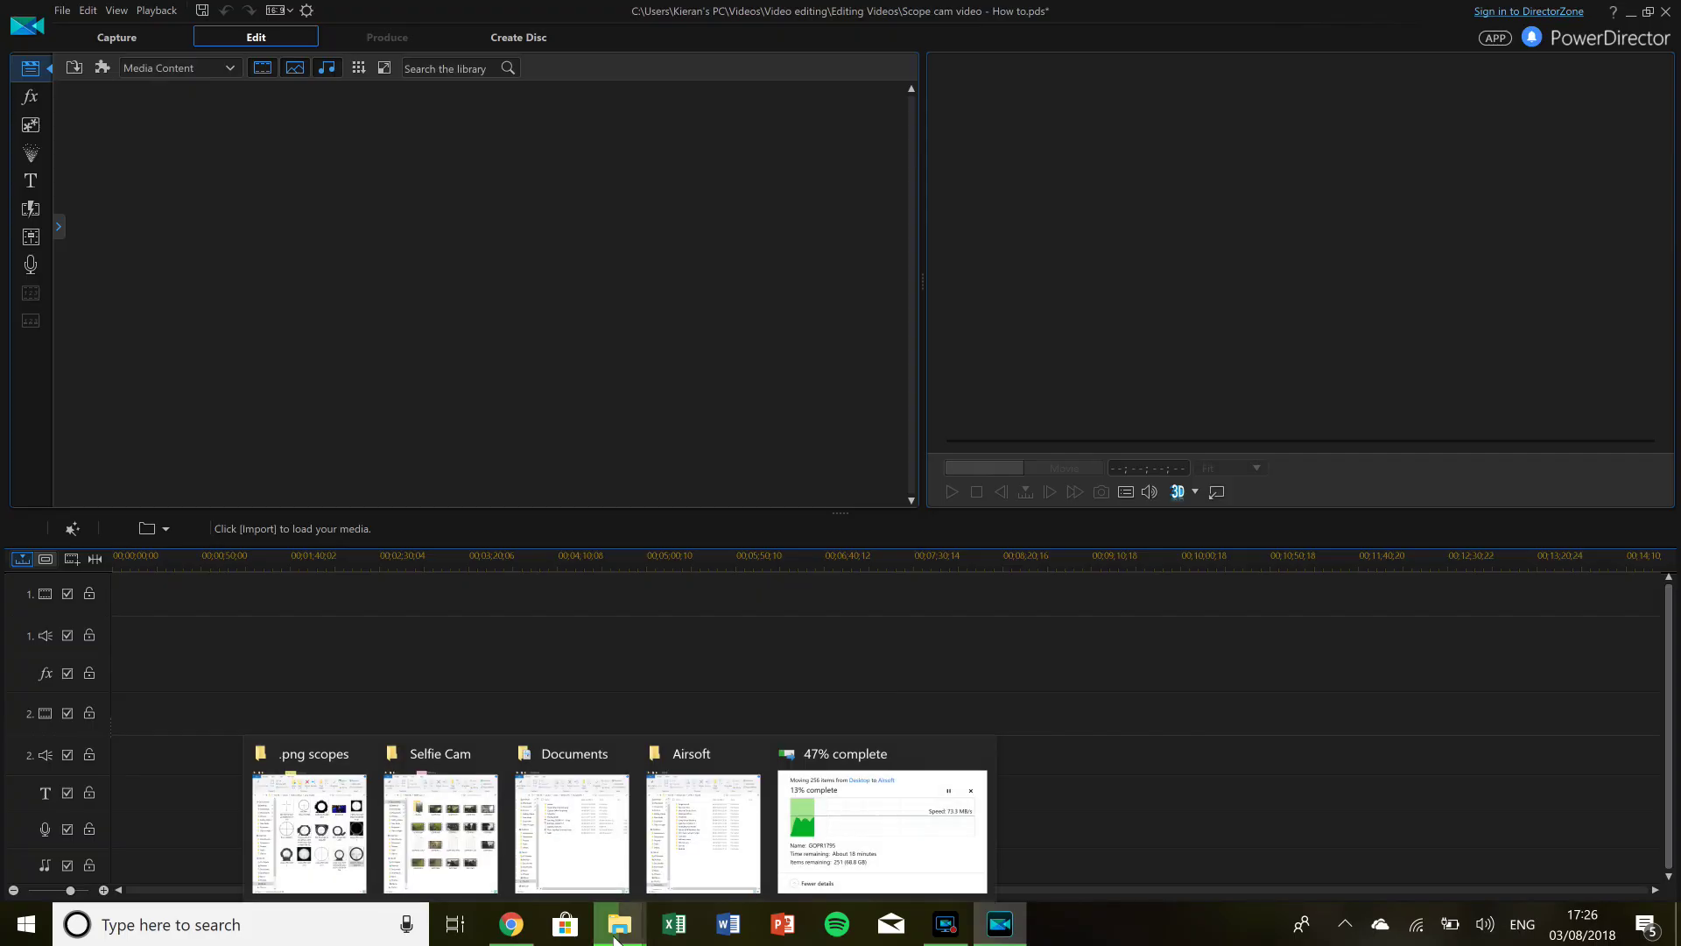
pyautogui.click(329, 871)
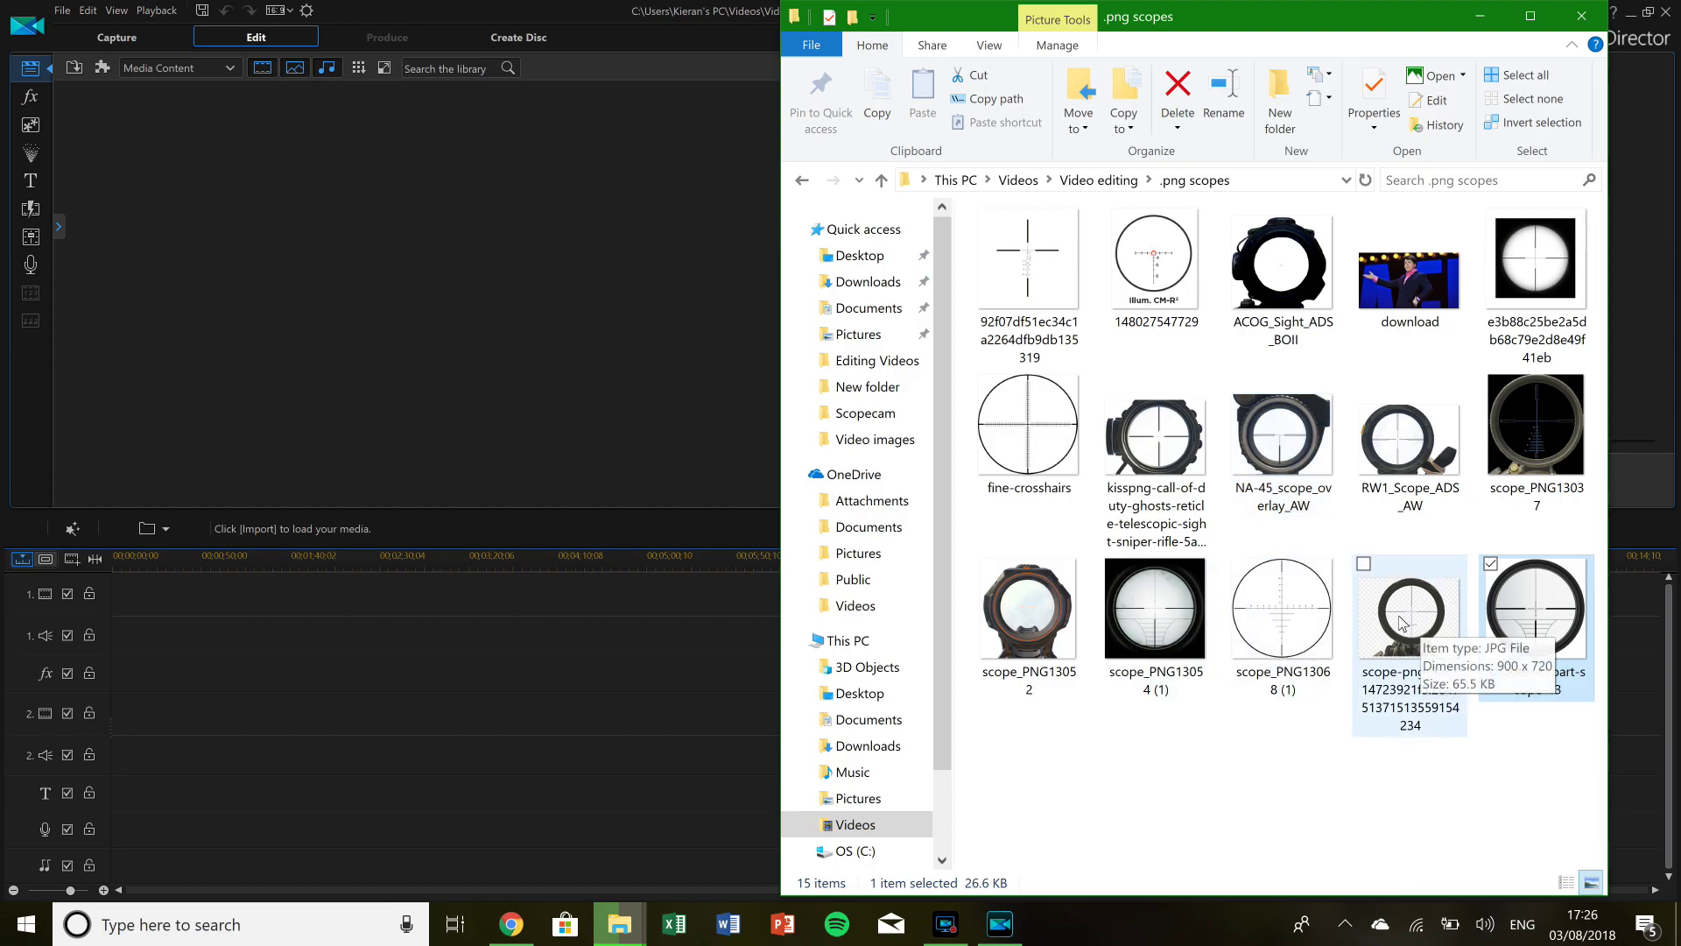
pyautogui.moveTo(1178, 602); pyautogui.dragTo(324, 192)
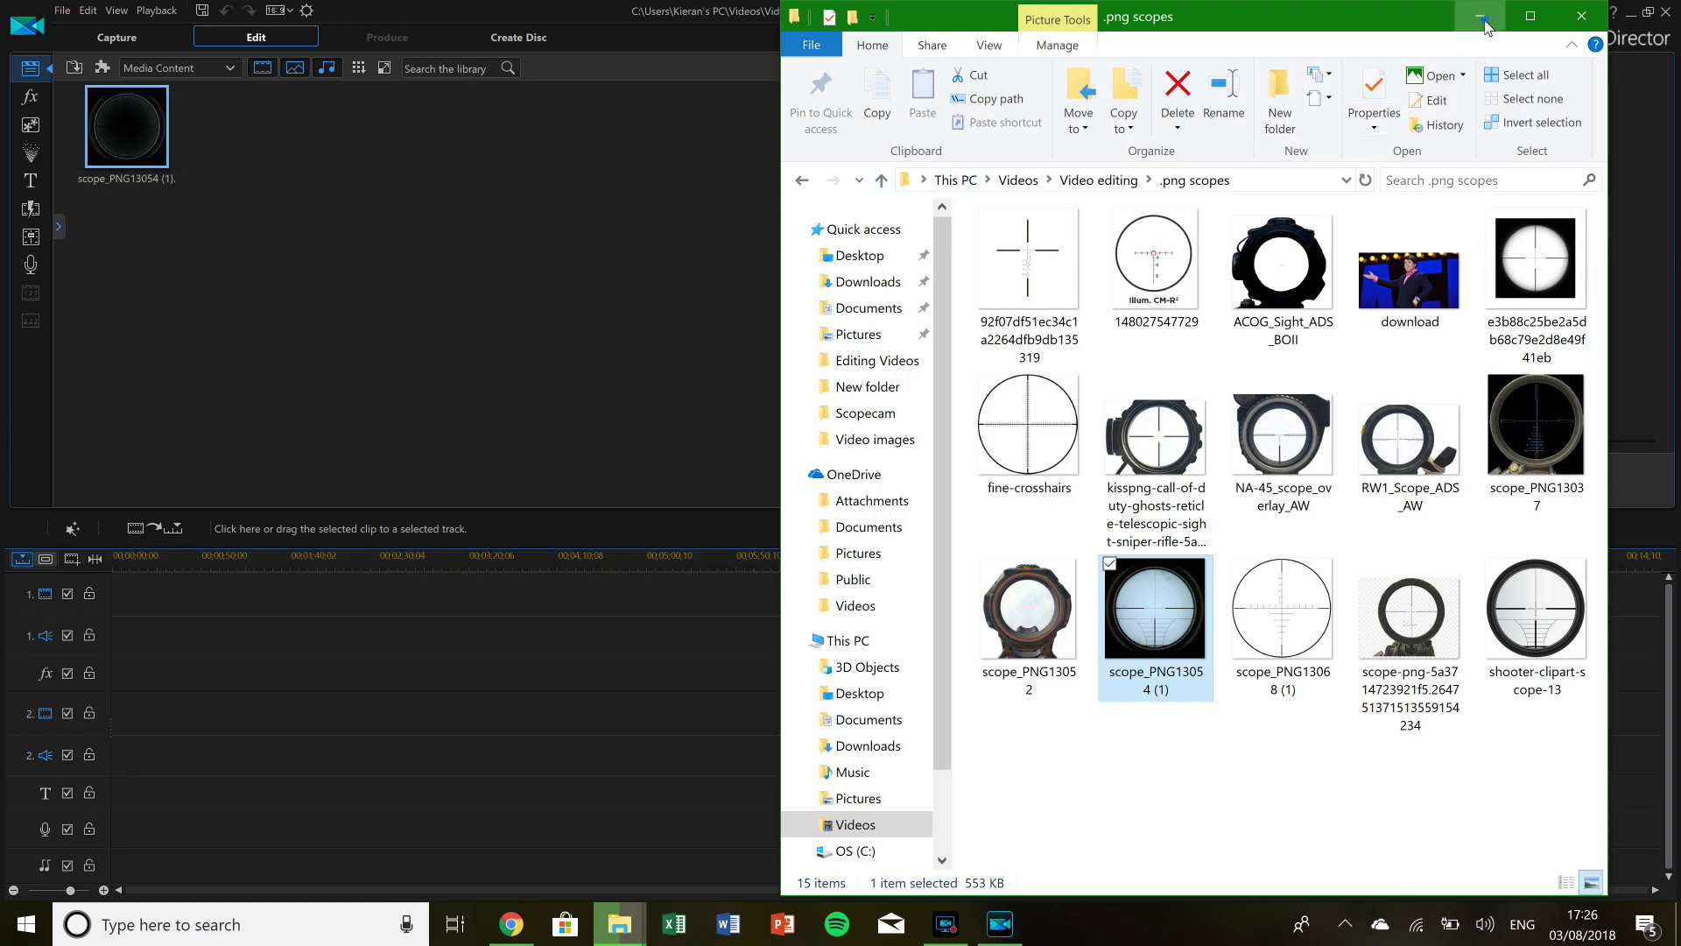
# Place the scope overlay on video track 2 and stretch it to about 1:55.
pyautogui.click(1479, 16)
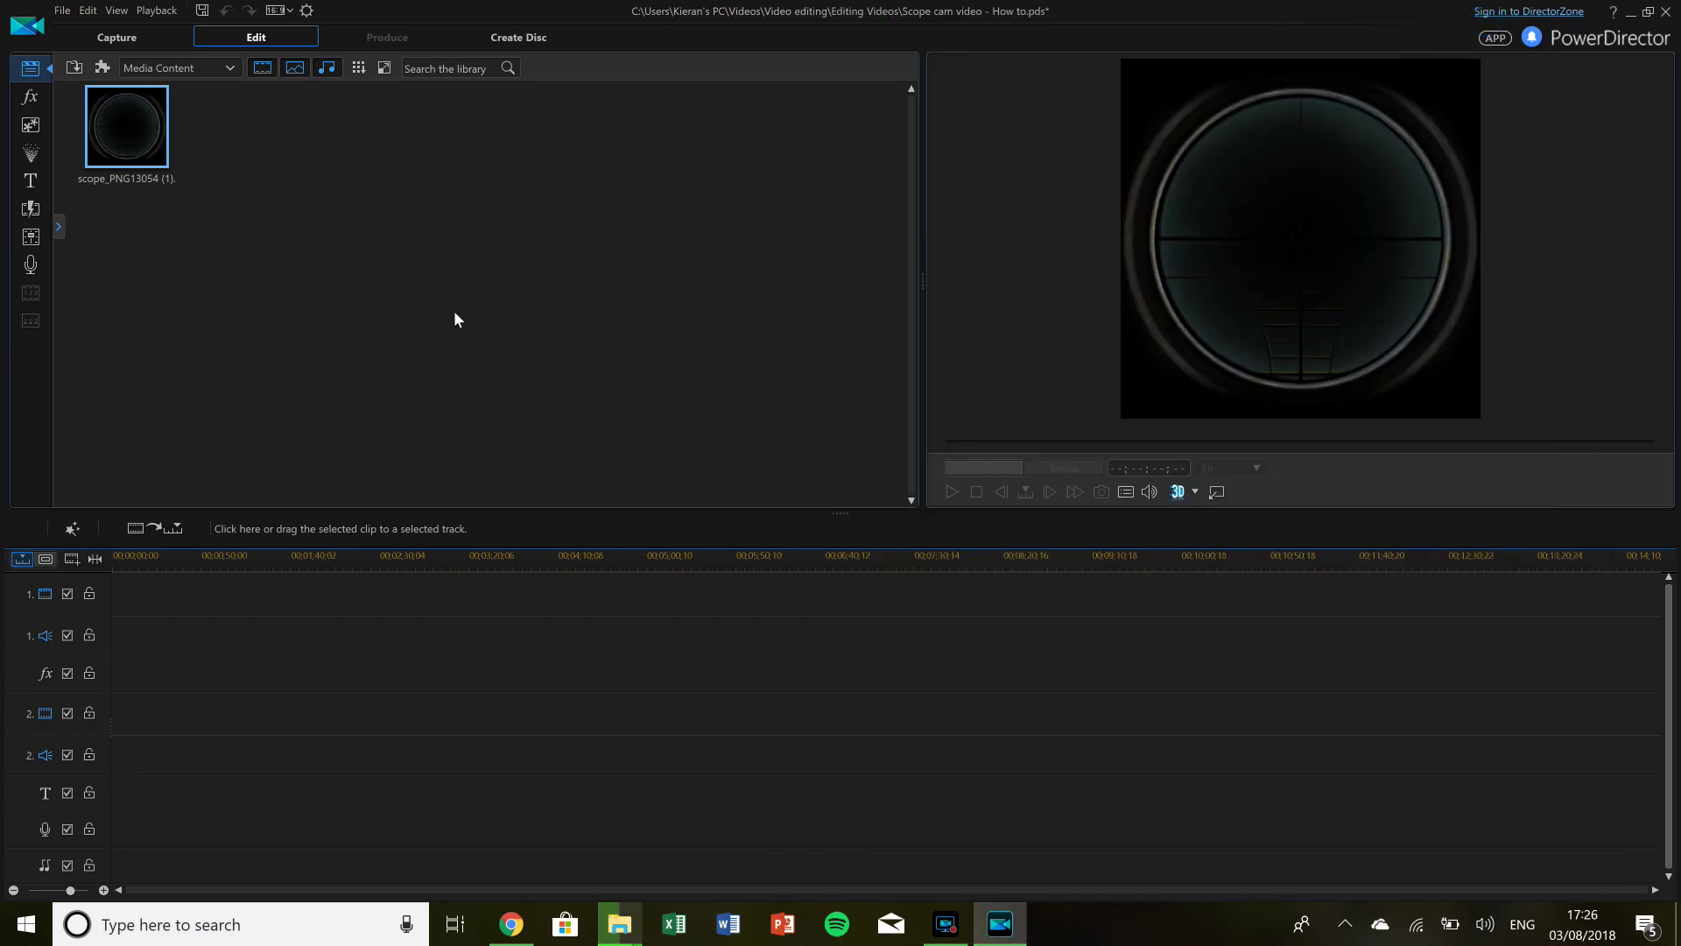
pyautogui.moveTo(128, 138); pyautogui.dragTo(111, 727)
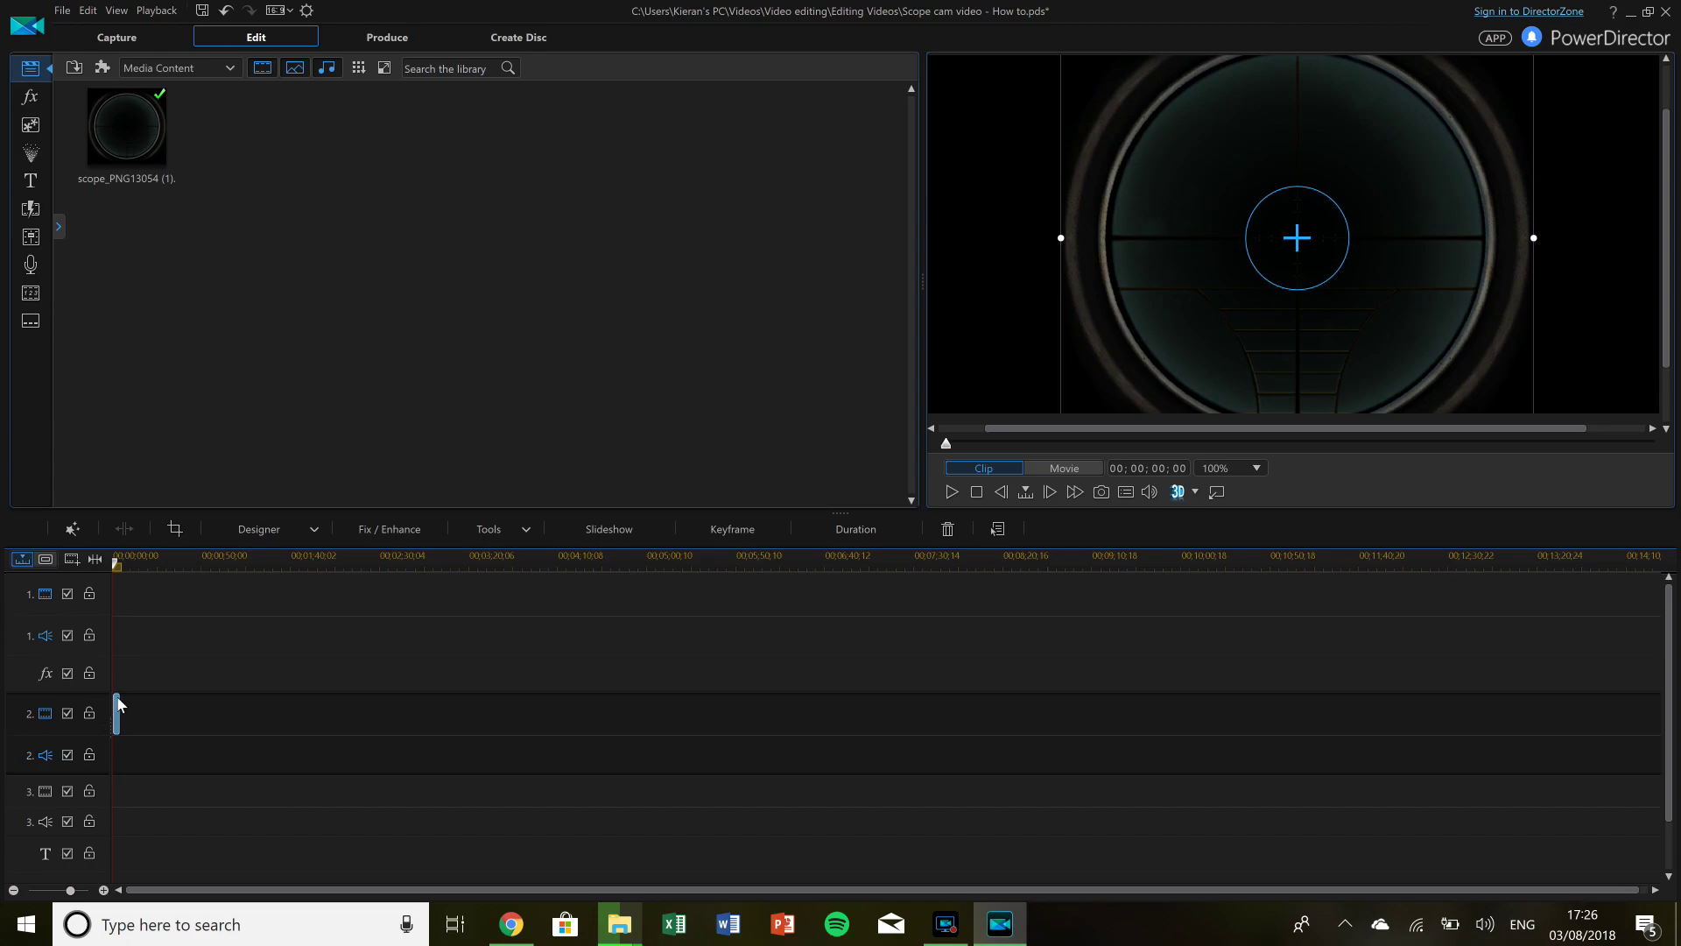
pyautogui.moveTo(119, 715); pyautogui.dragTo(455, 732)
pyautogui.hotkey('alt', 'Tab')
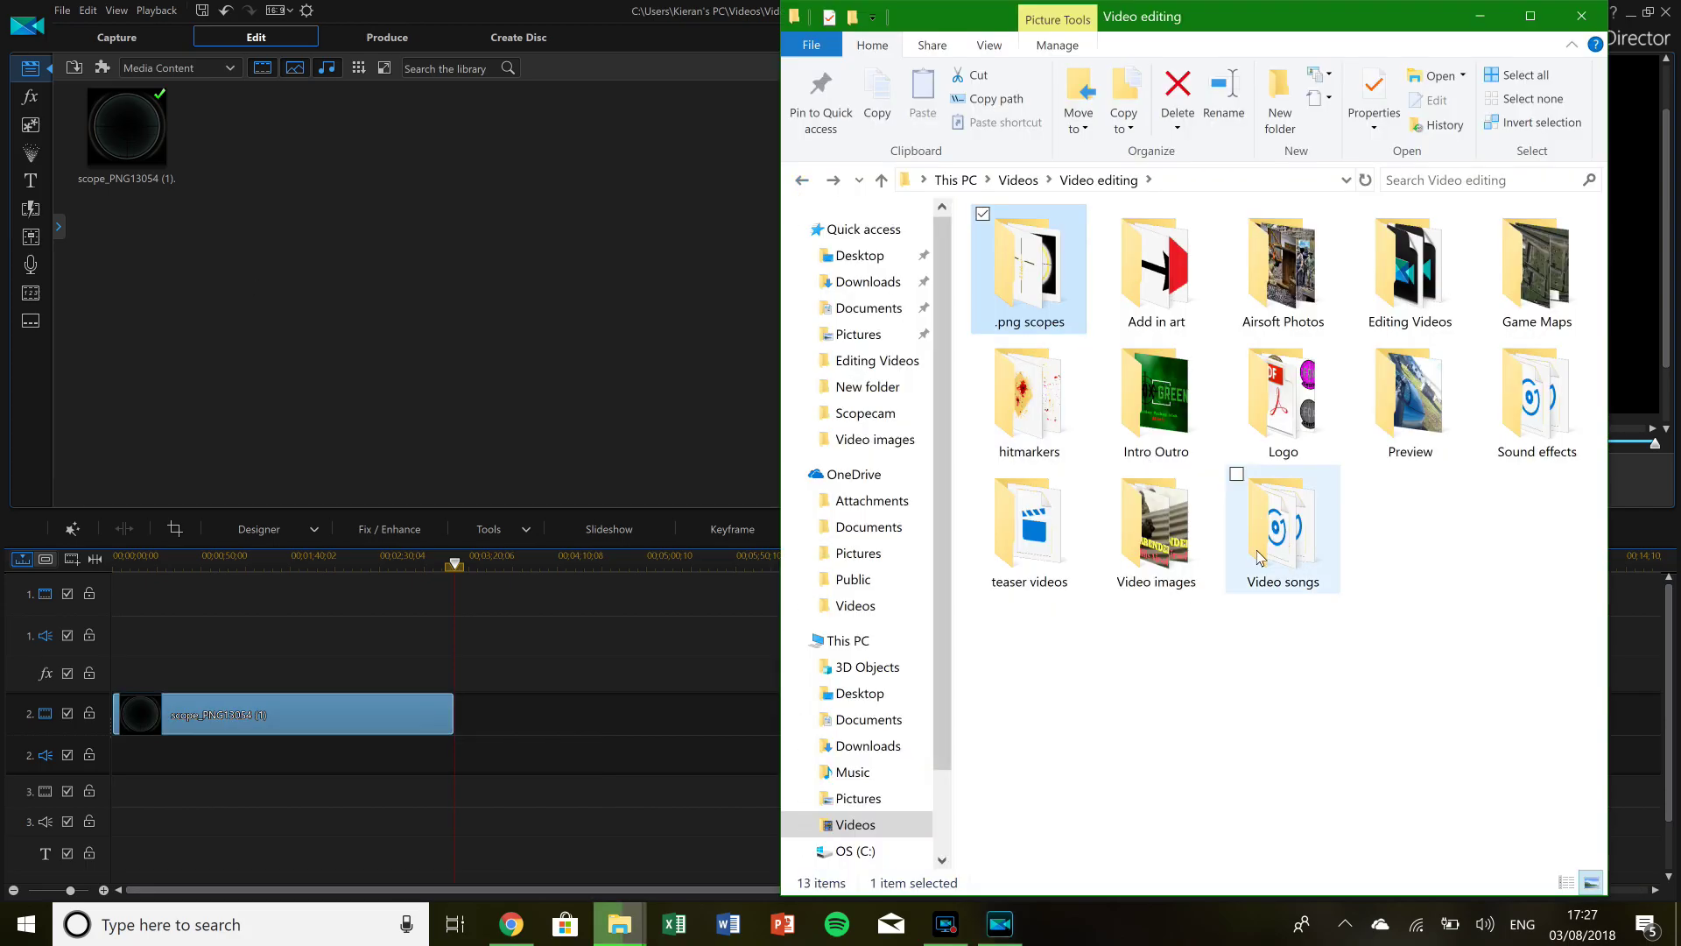
# Import the red splatter image, Hitmarker.png and the hitmarker_2 sound from the hitmarkers folder.
pyautogui.doubleClick(1048, 433)
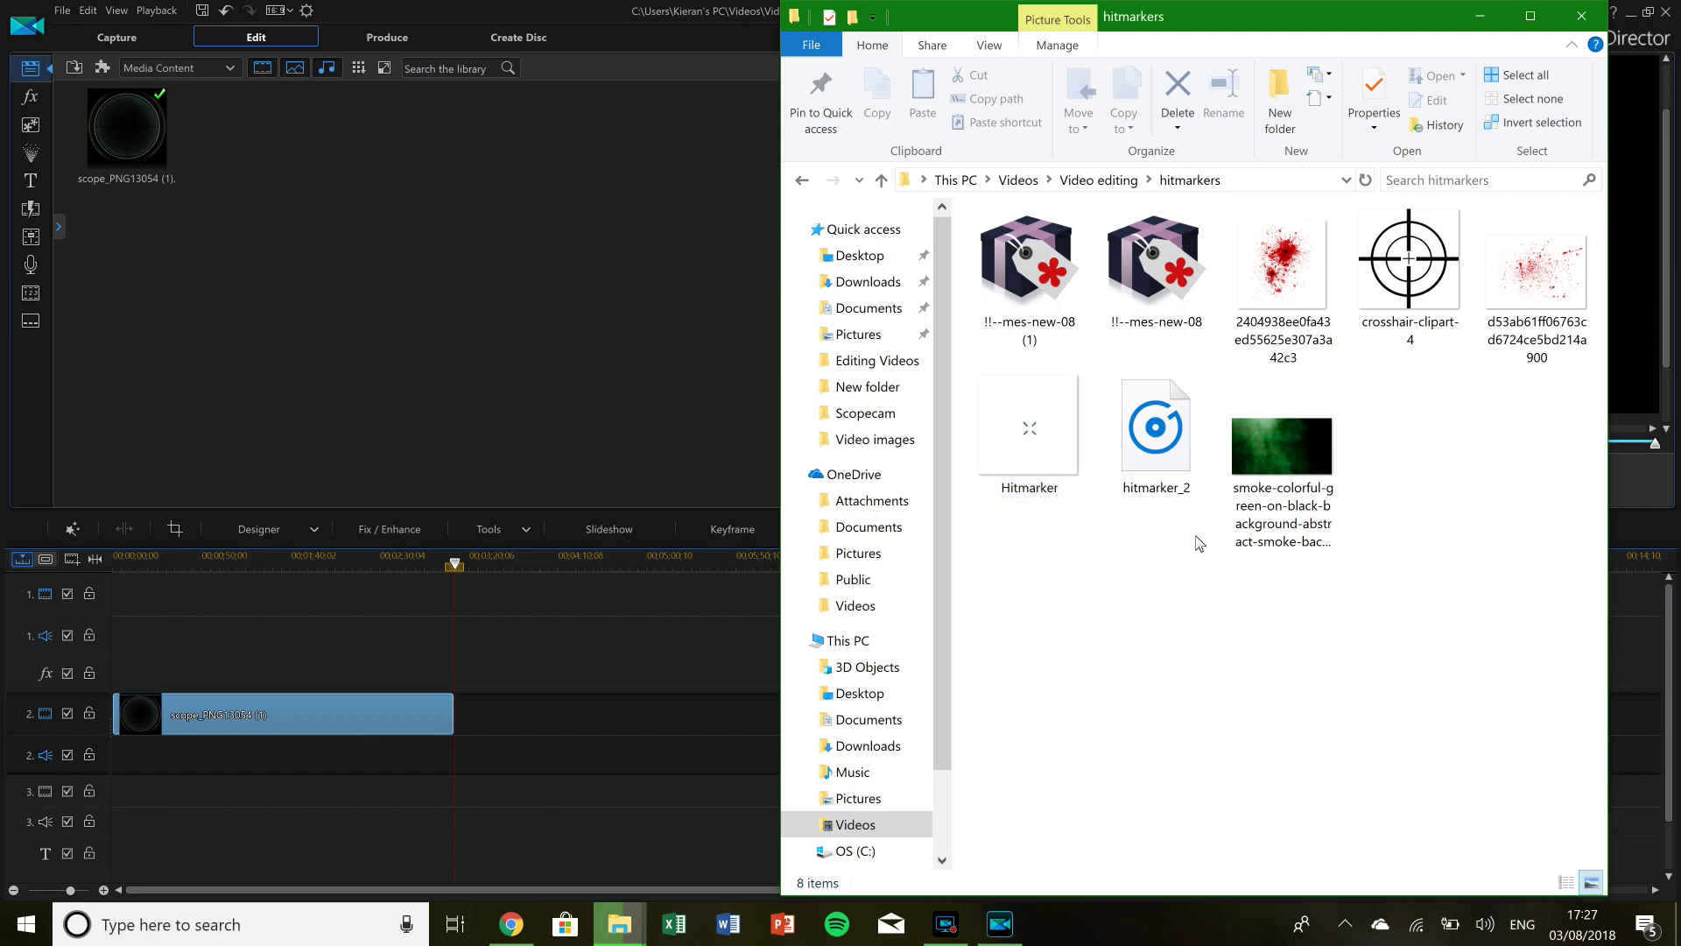
pyautogui.moveTo(1555, 280); pyautogui.dragTo(311, 227)
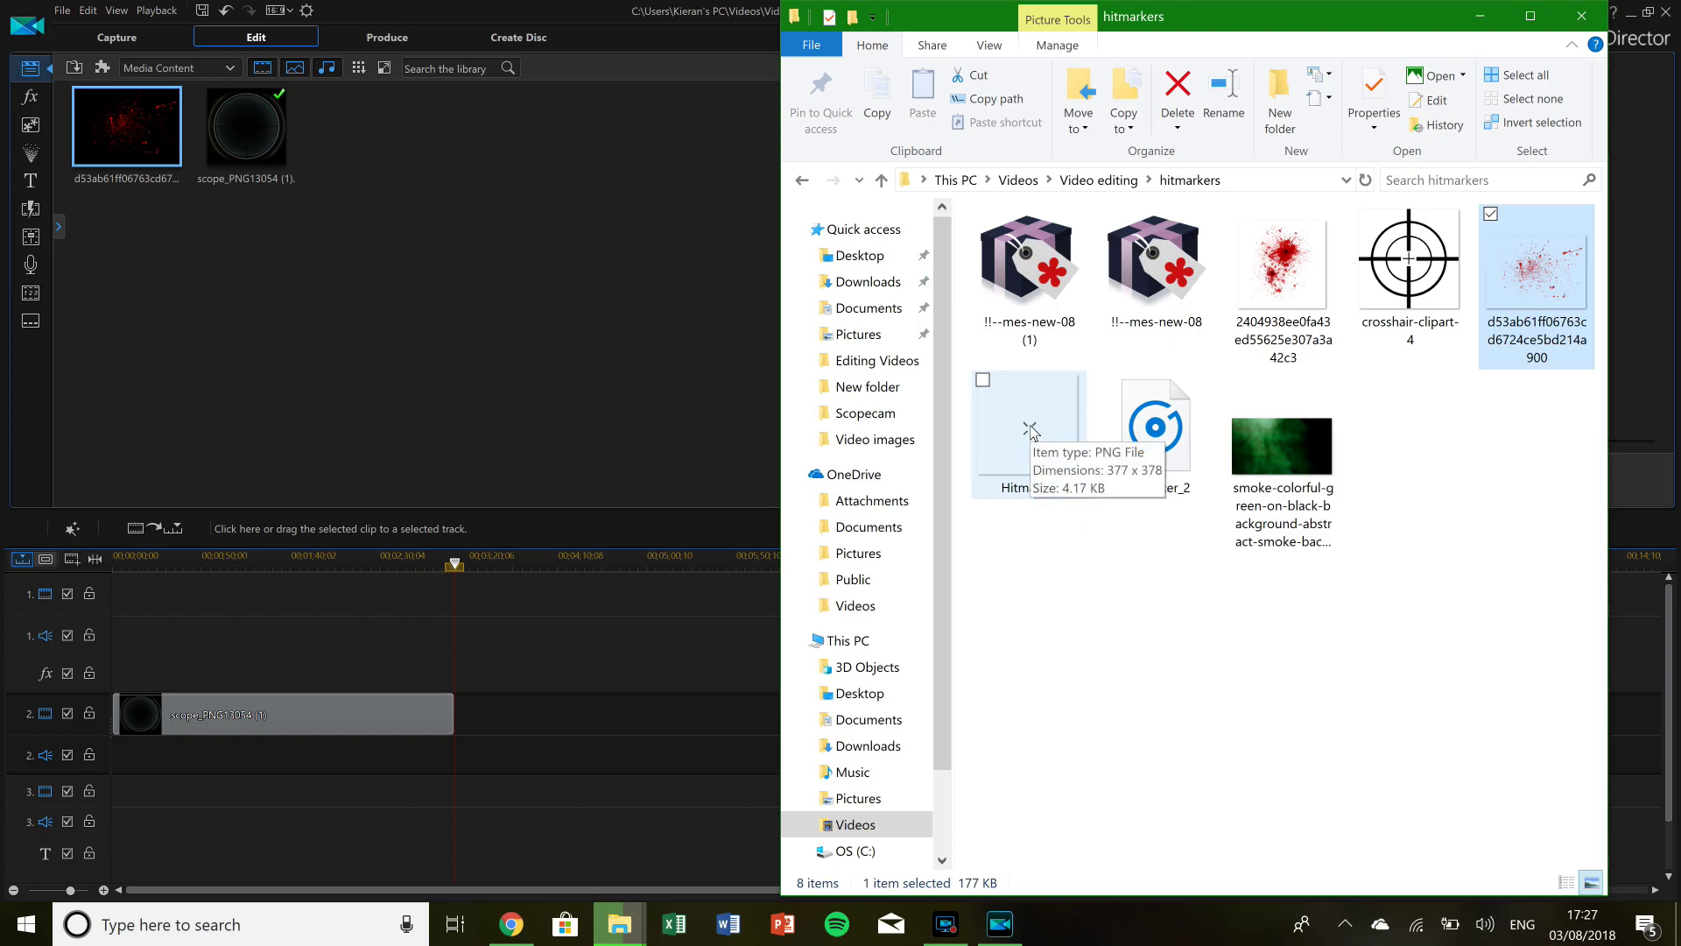
pyautogui.click(1030, 428)
pyautogui.moveTo(378, 161); pyautogui.dragTo(380, 163)
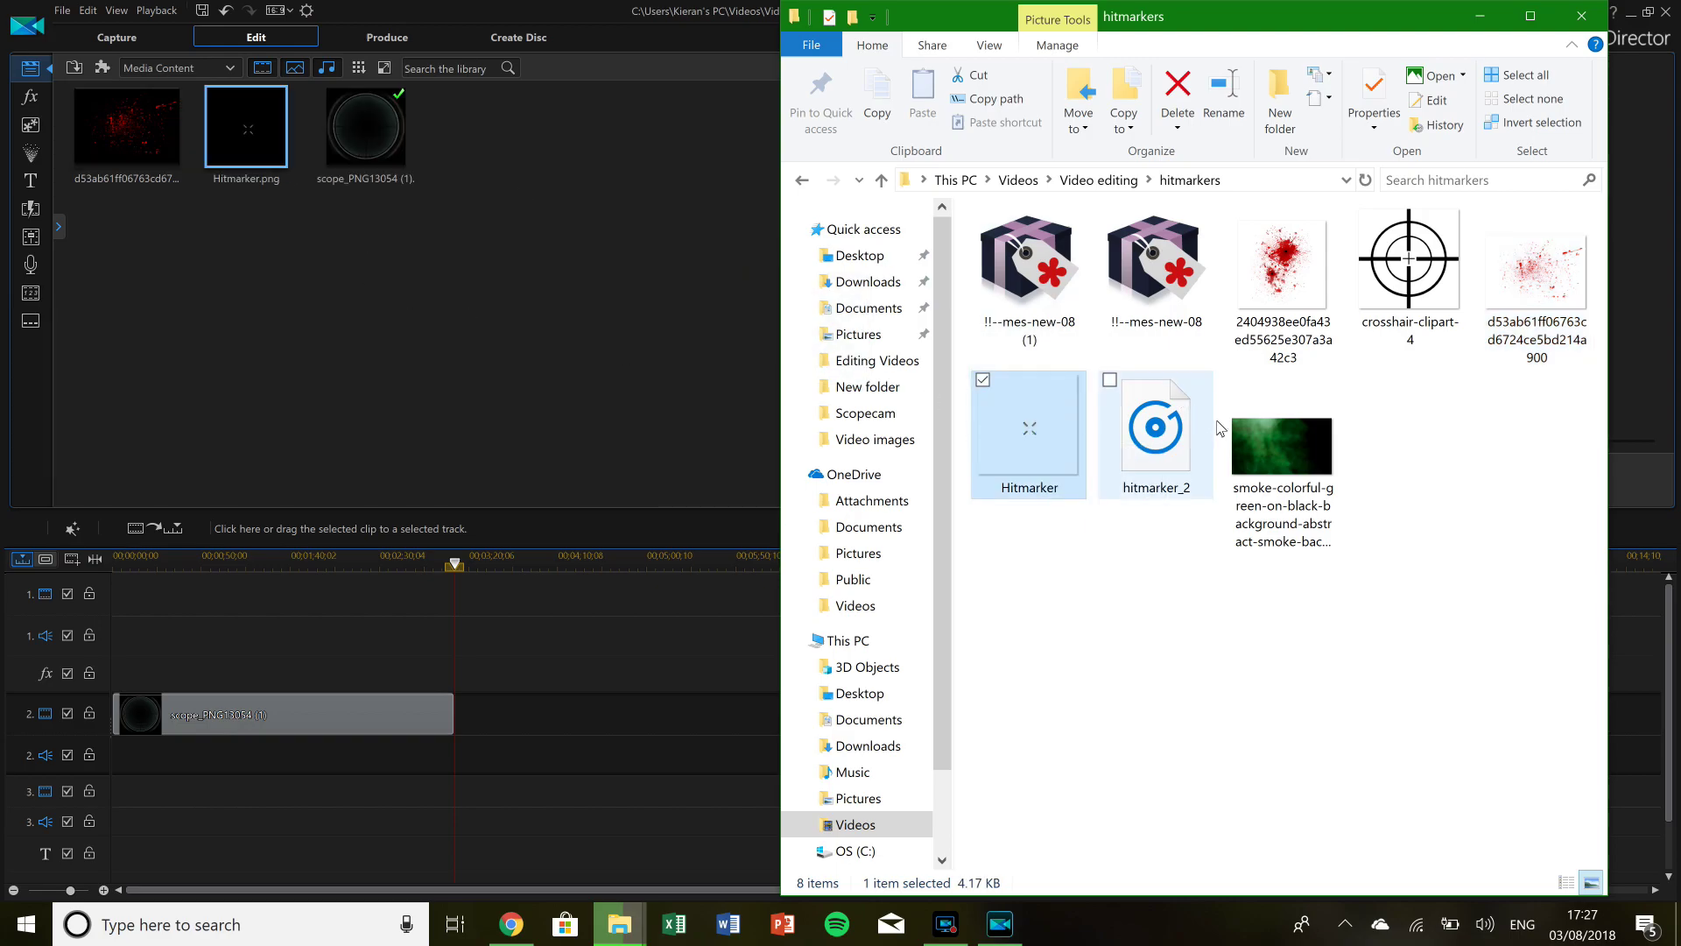
pyautogui.moveTo(1167, 451); pyautogui.dragTo(510, 162)
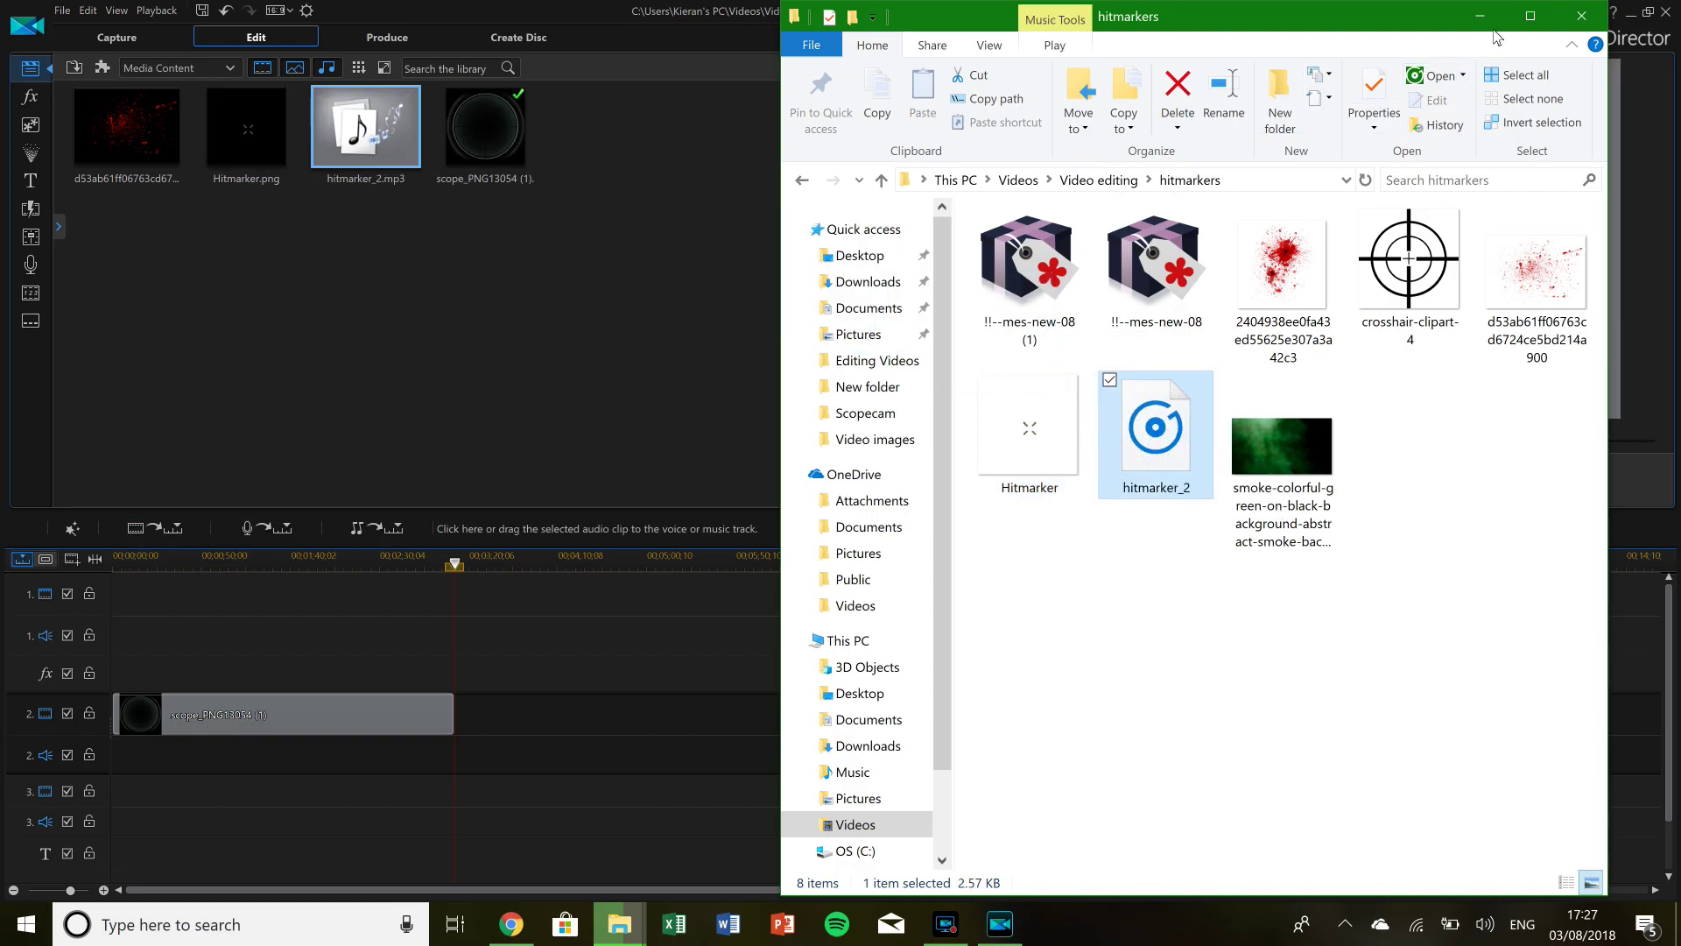
pyautogui.click(1479, 15)
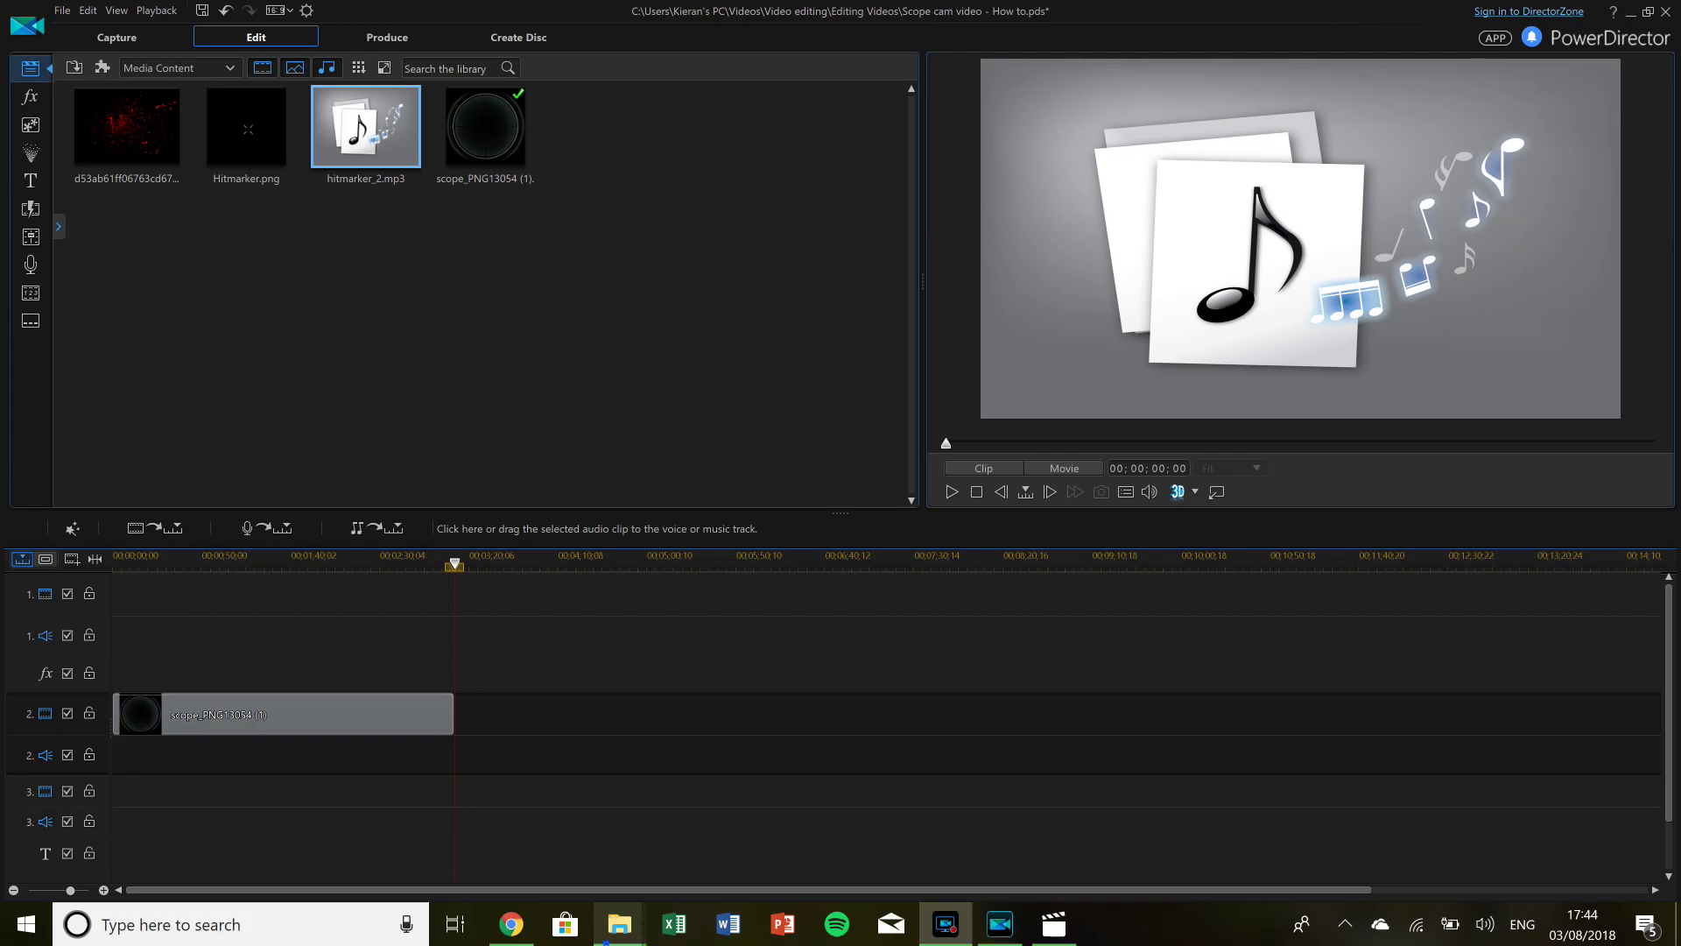
# Import REC_0014 from Scope cam footage and GOPR1372 from the Headcam folder into the library.
pyautogui.moveTo(619, 923)
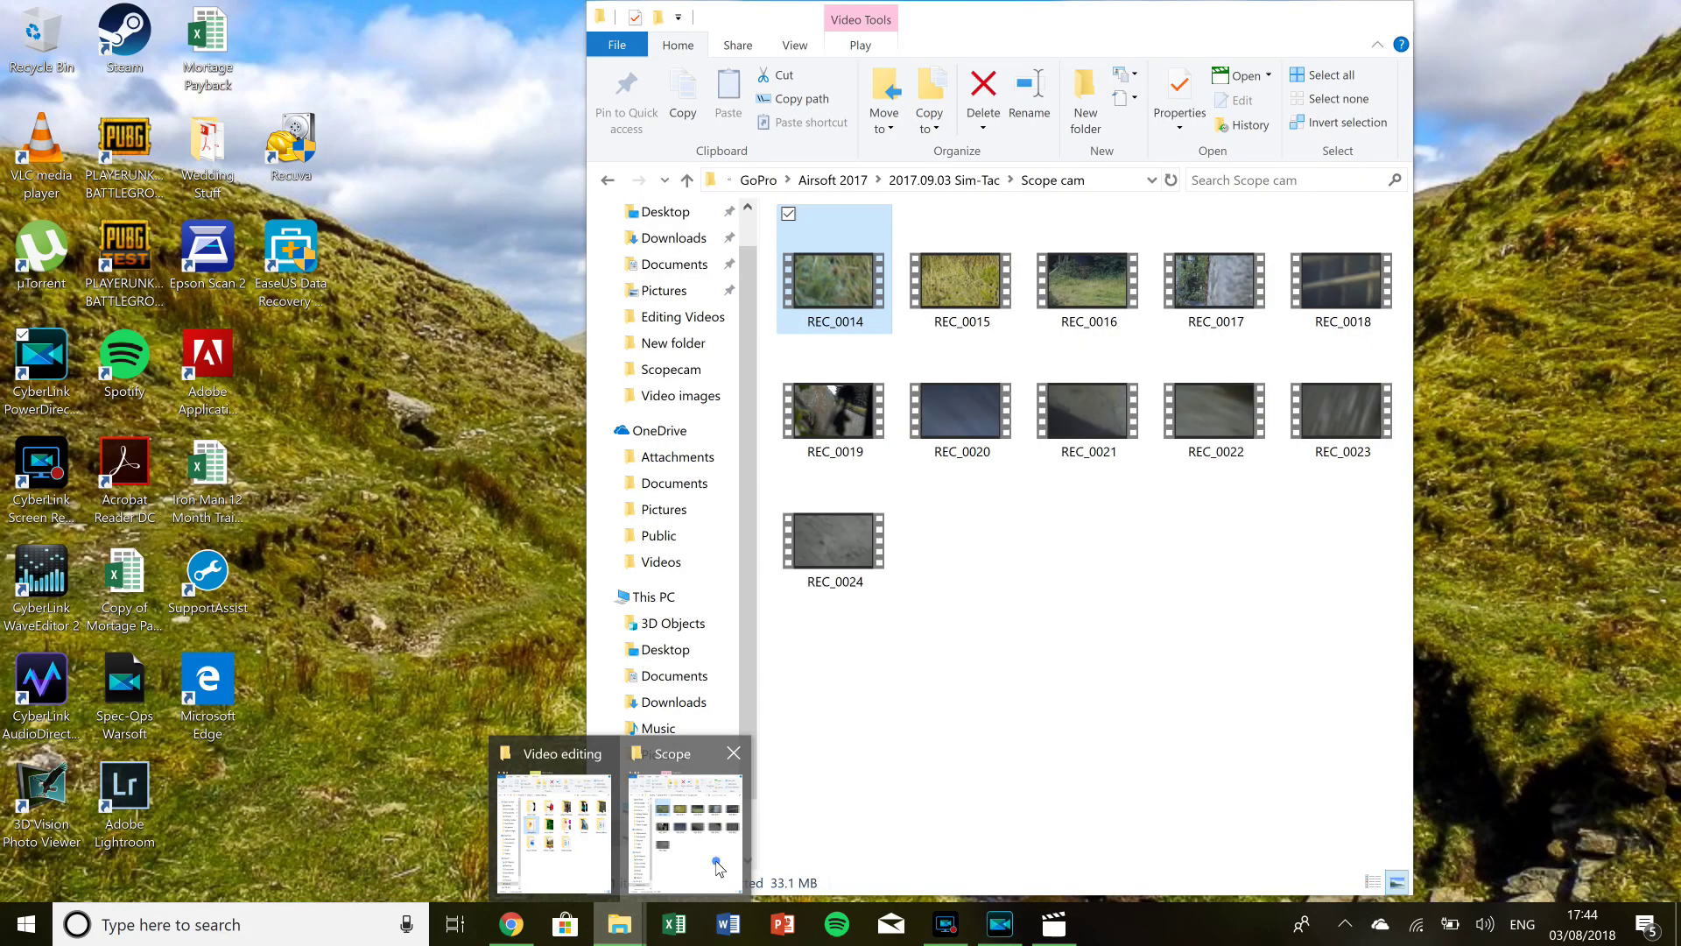
pyautogui.click(665, 873)
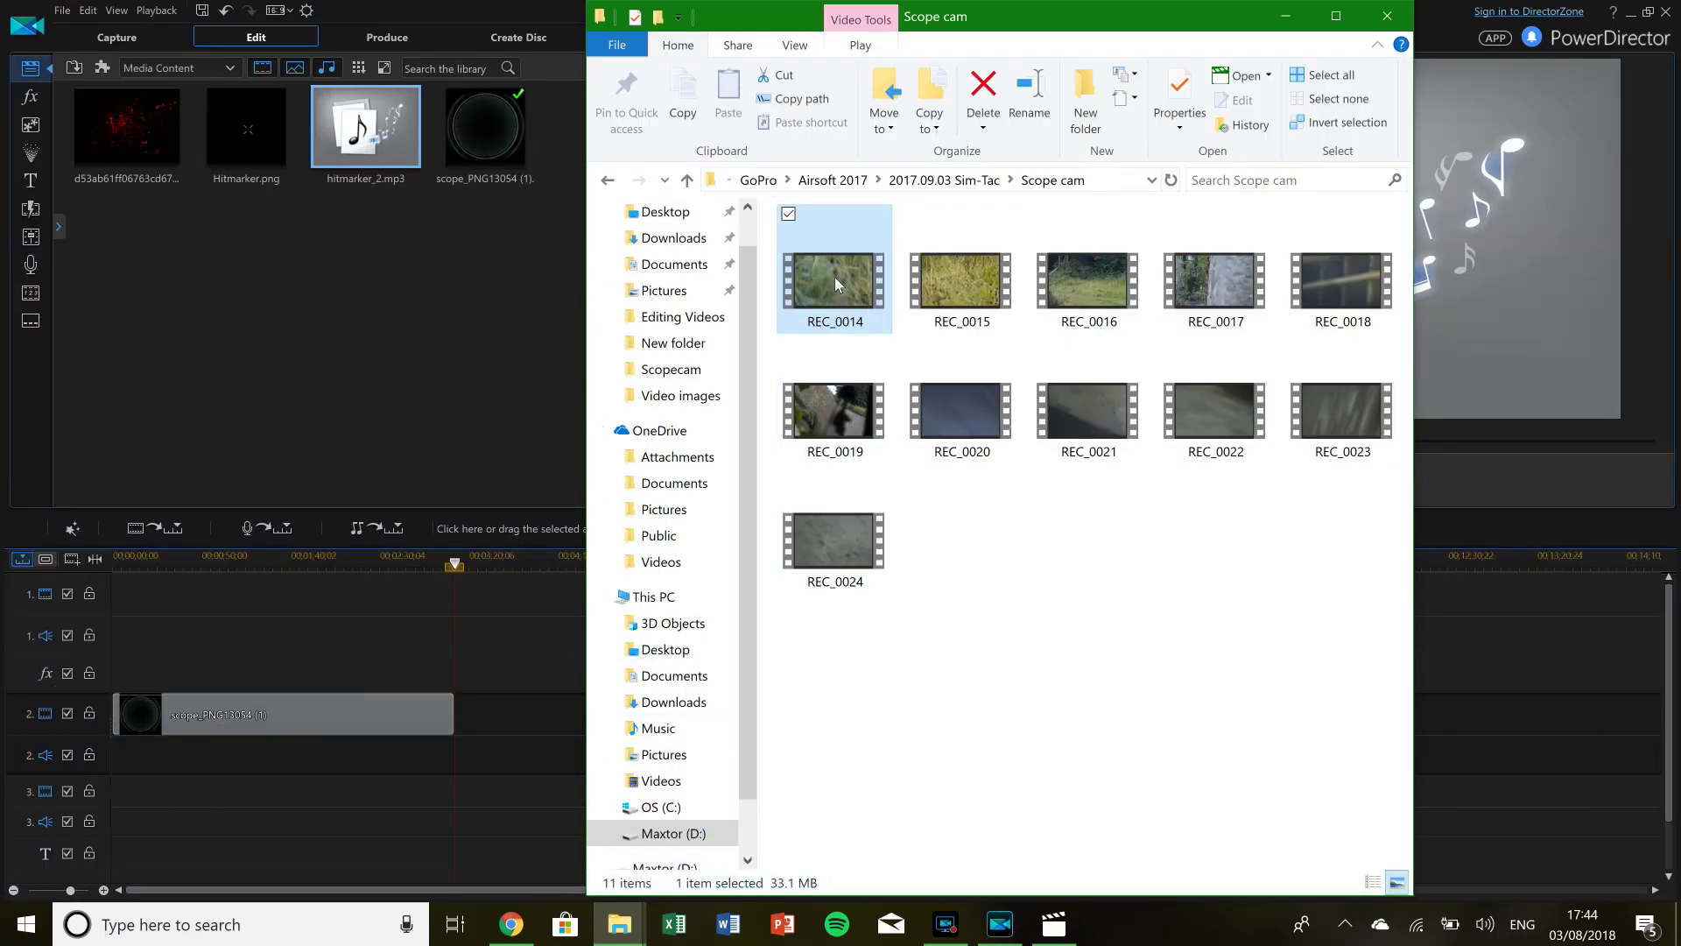
pyautogui.moveTo(833, 277); pyautogui.dragTo(485, 131)
pyautogui.click(608, 179)
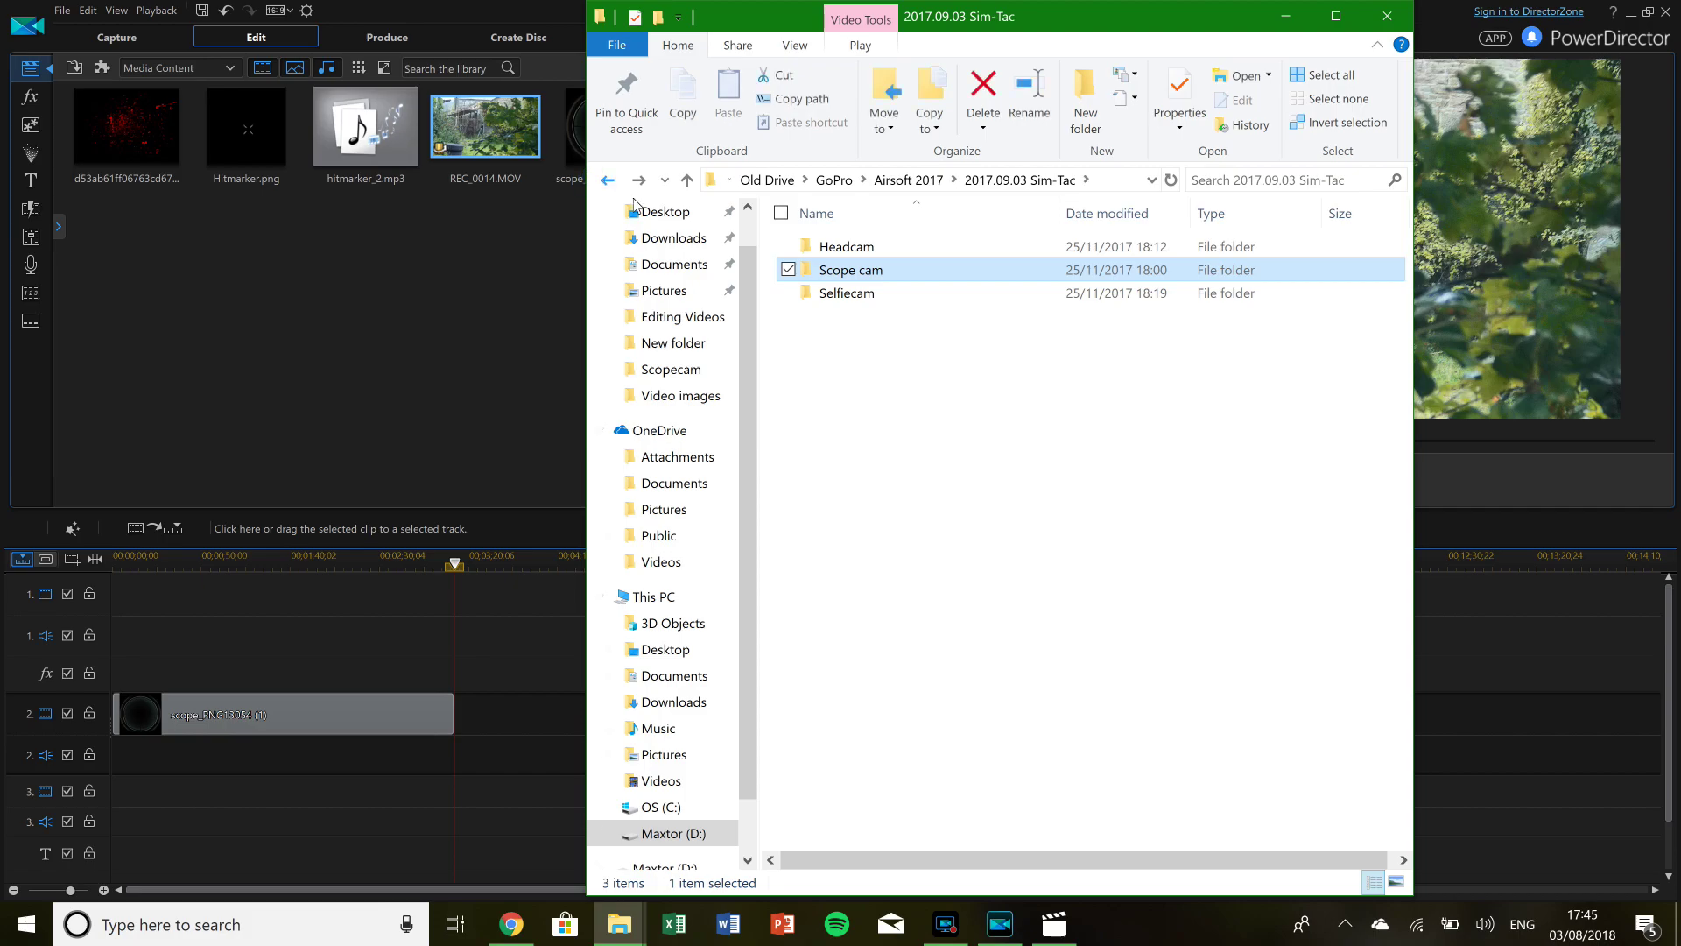
pyautogui.doubleClick(897, 246)
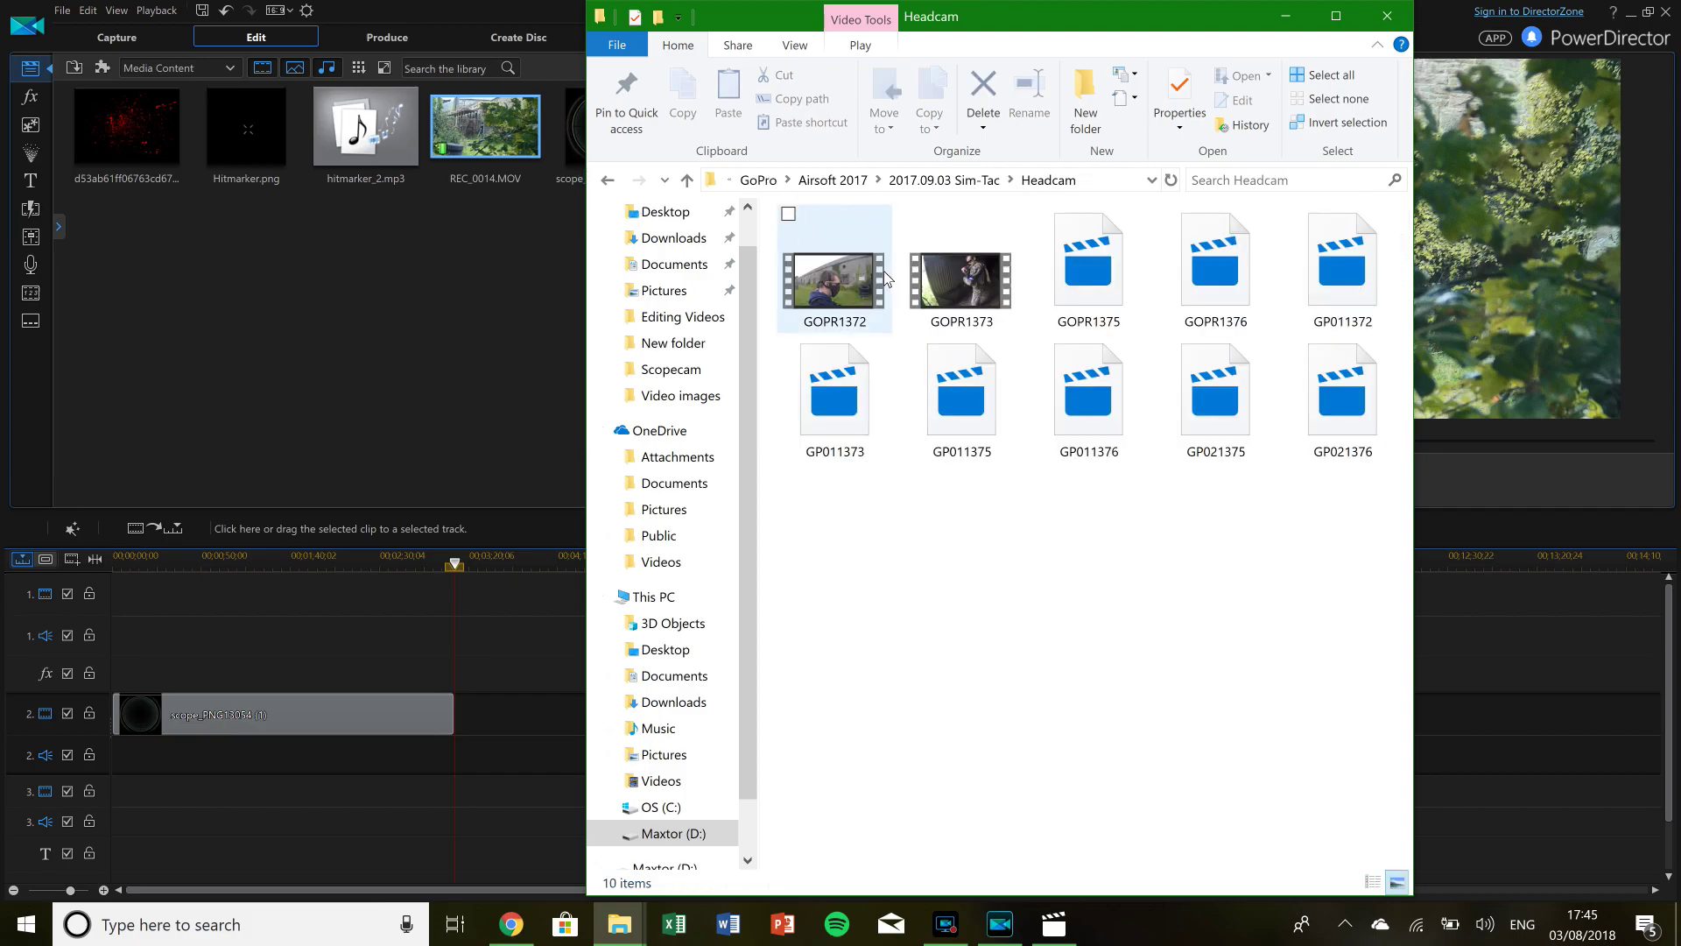
pyautogui.moveTo(886, 265); pyautogui.dragTo(517, 290)
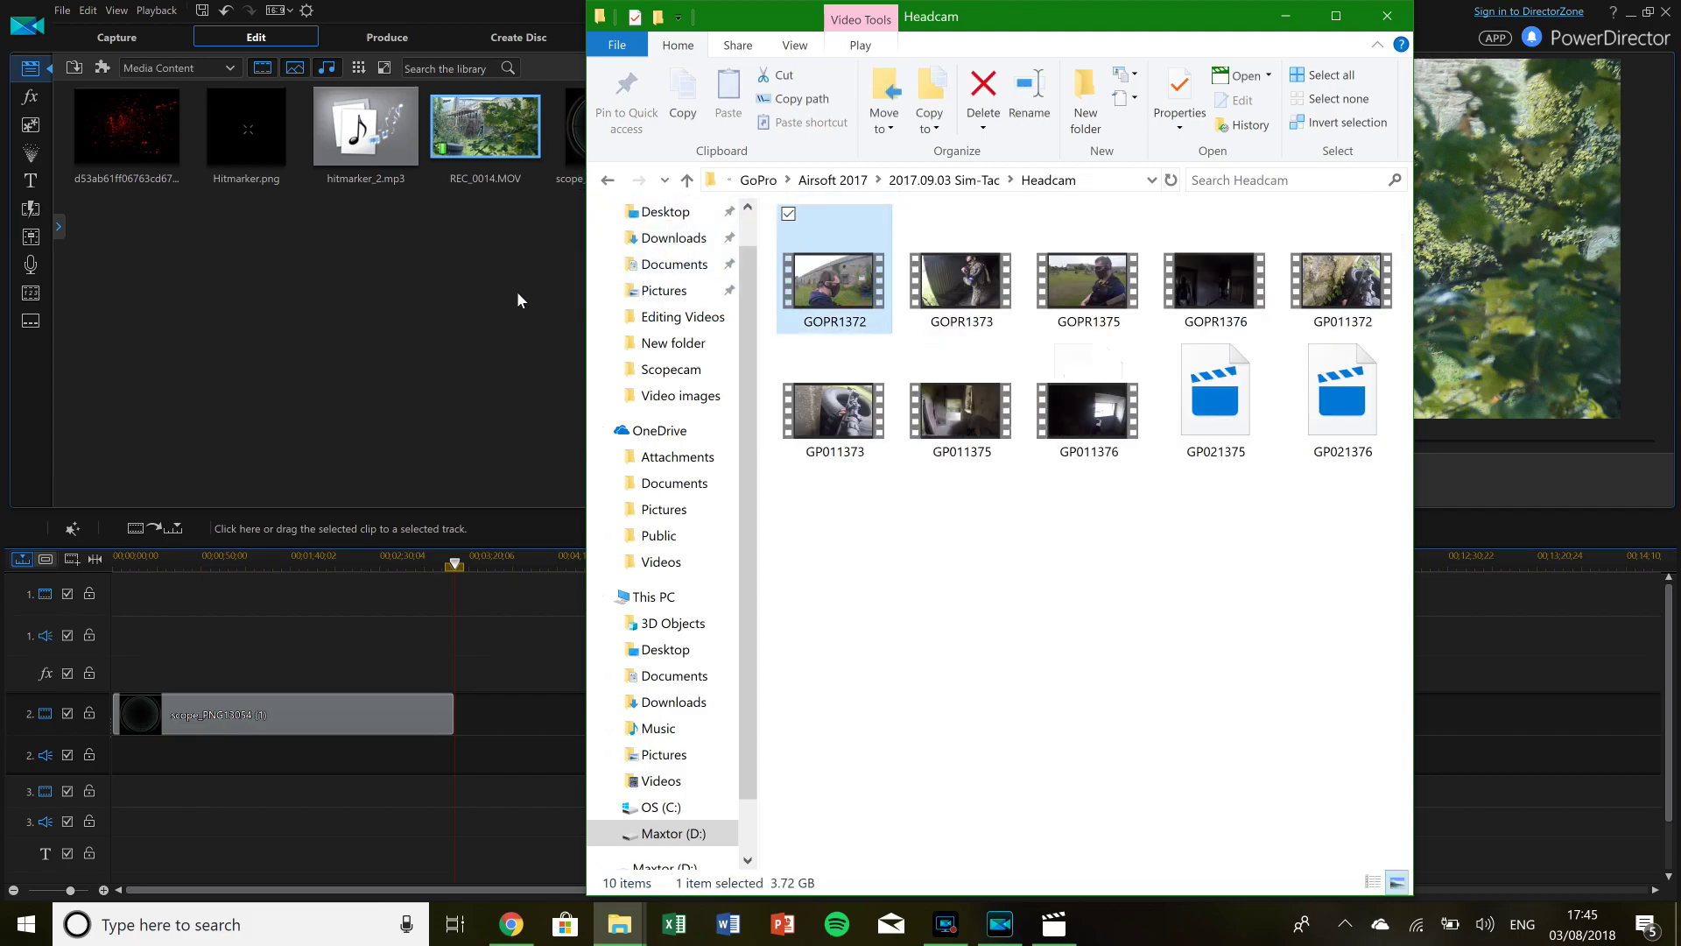
# Import GOPR1373 from Selfiecam, minimize Explorer, and shift the scope overlay along track 2.
pyautogui.click(608, 179)
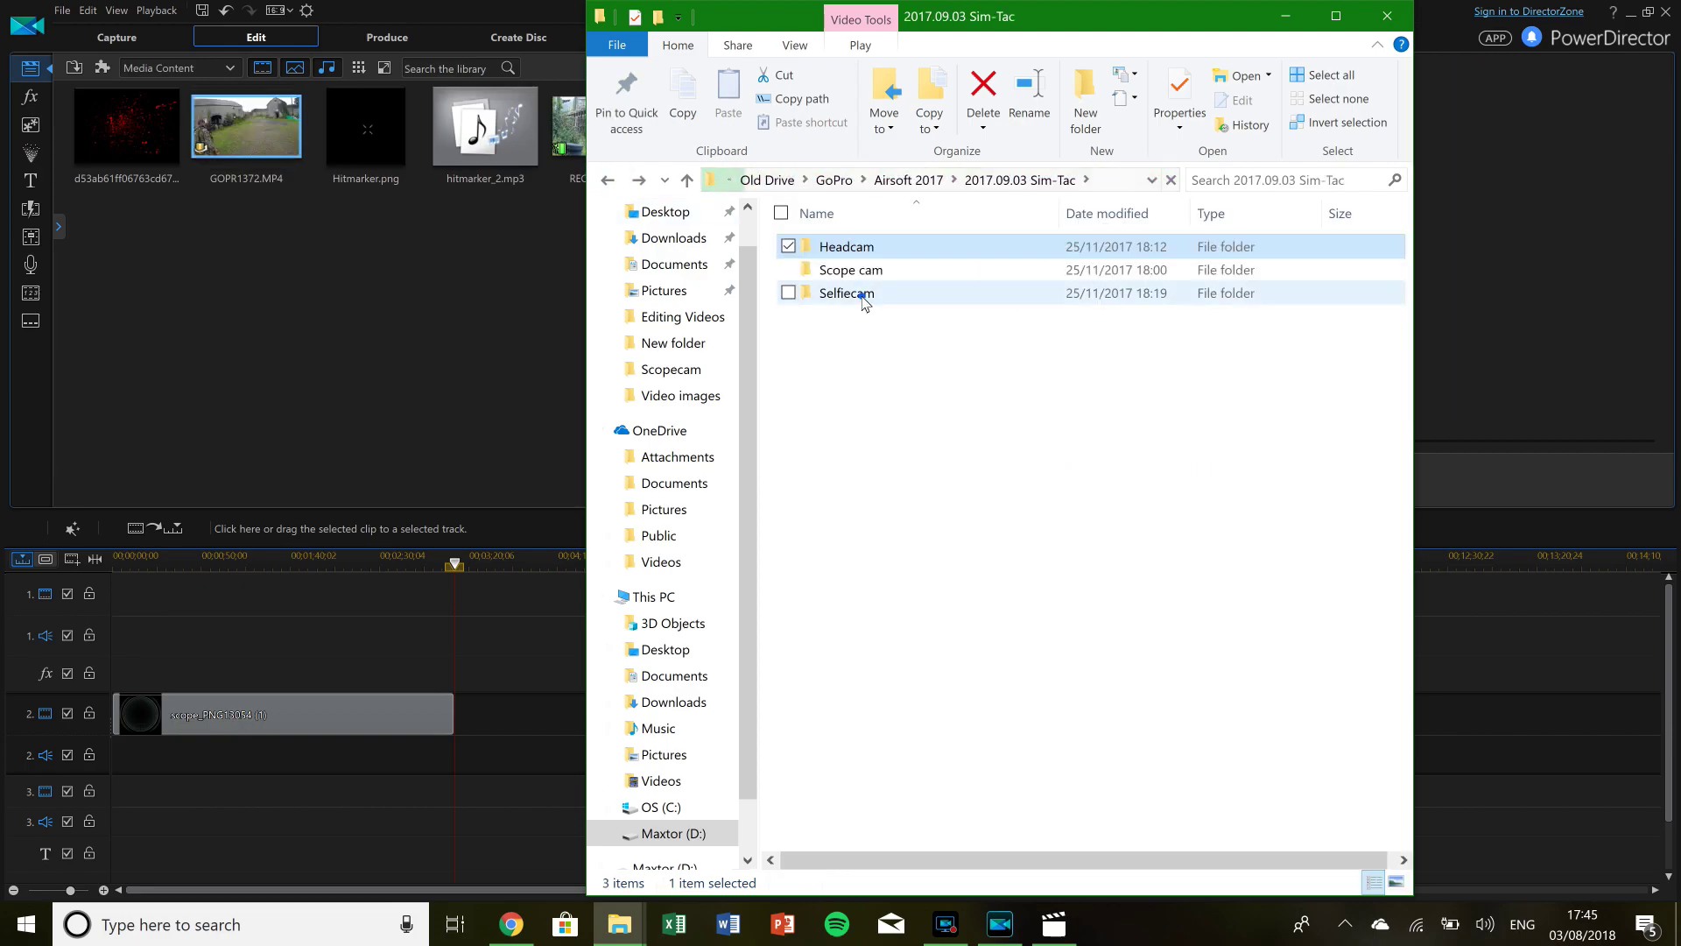
pyautogui.doubleClick(859, 296)
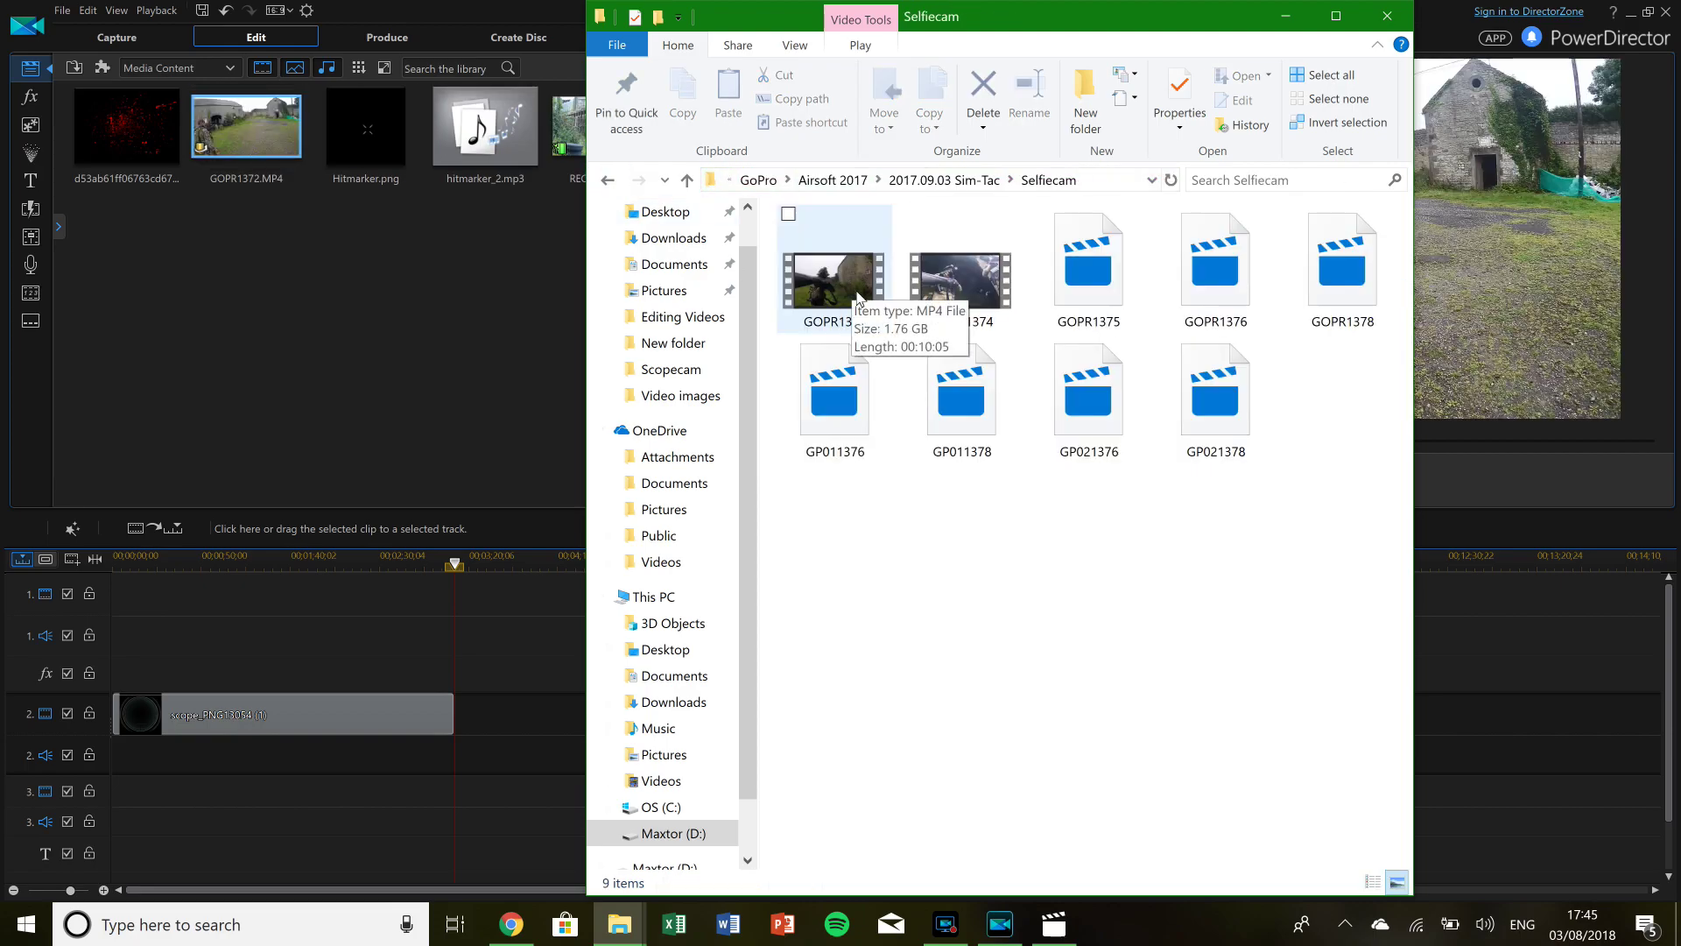
pyautogui.click(838, 270)
pyautogui.moveTo(438, 298); pyautogui.dragTo(439, 298)
pyautogui.click(1296, 17)
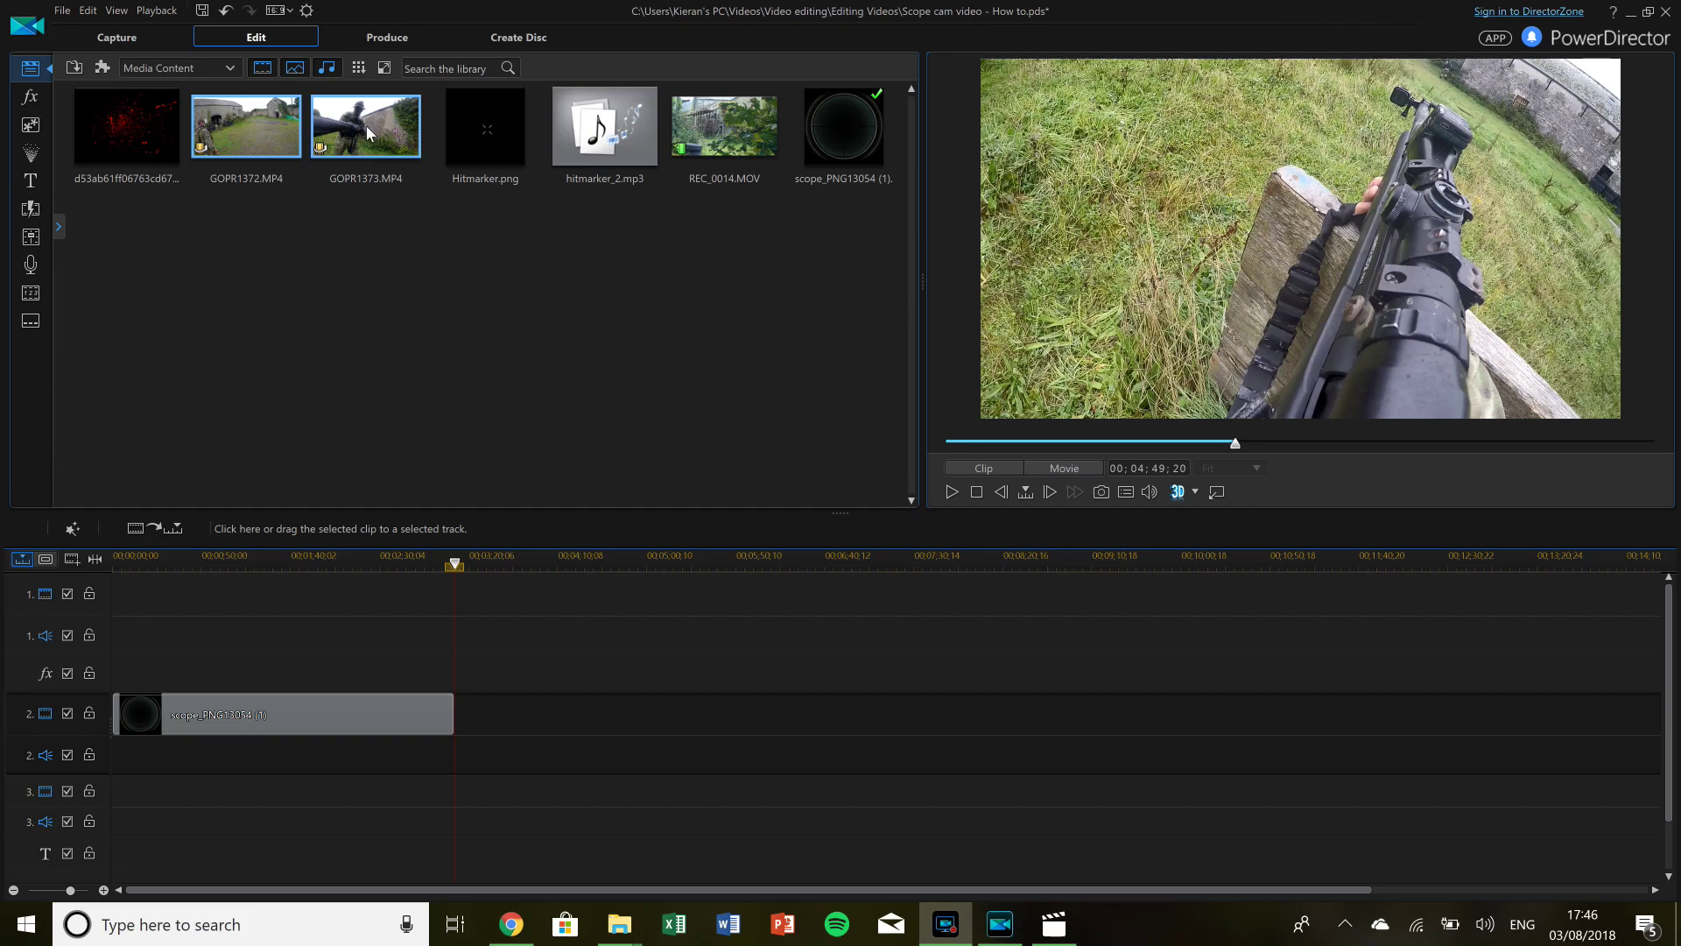
pyautogui.moveTo(297, 711); pyautogui.dragTo(777, 734)
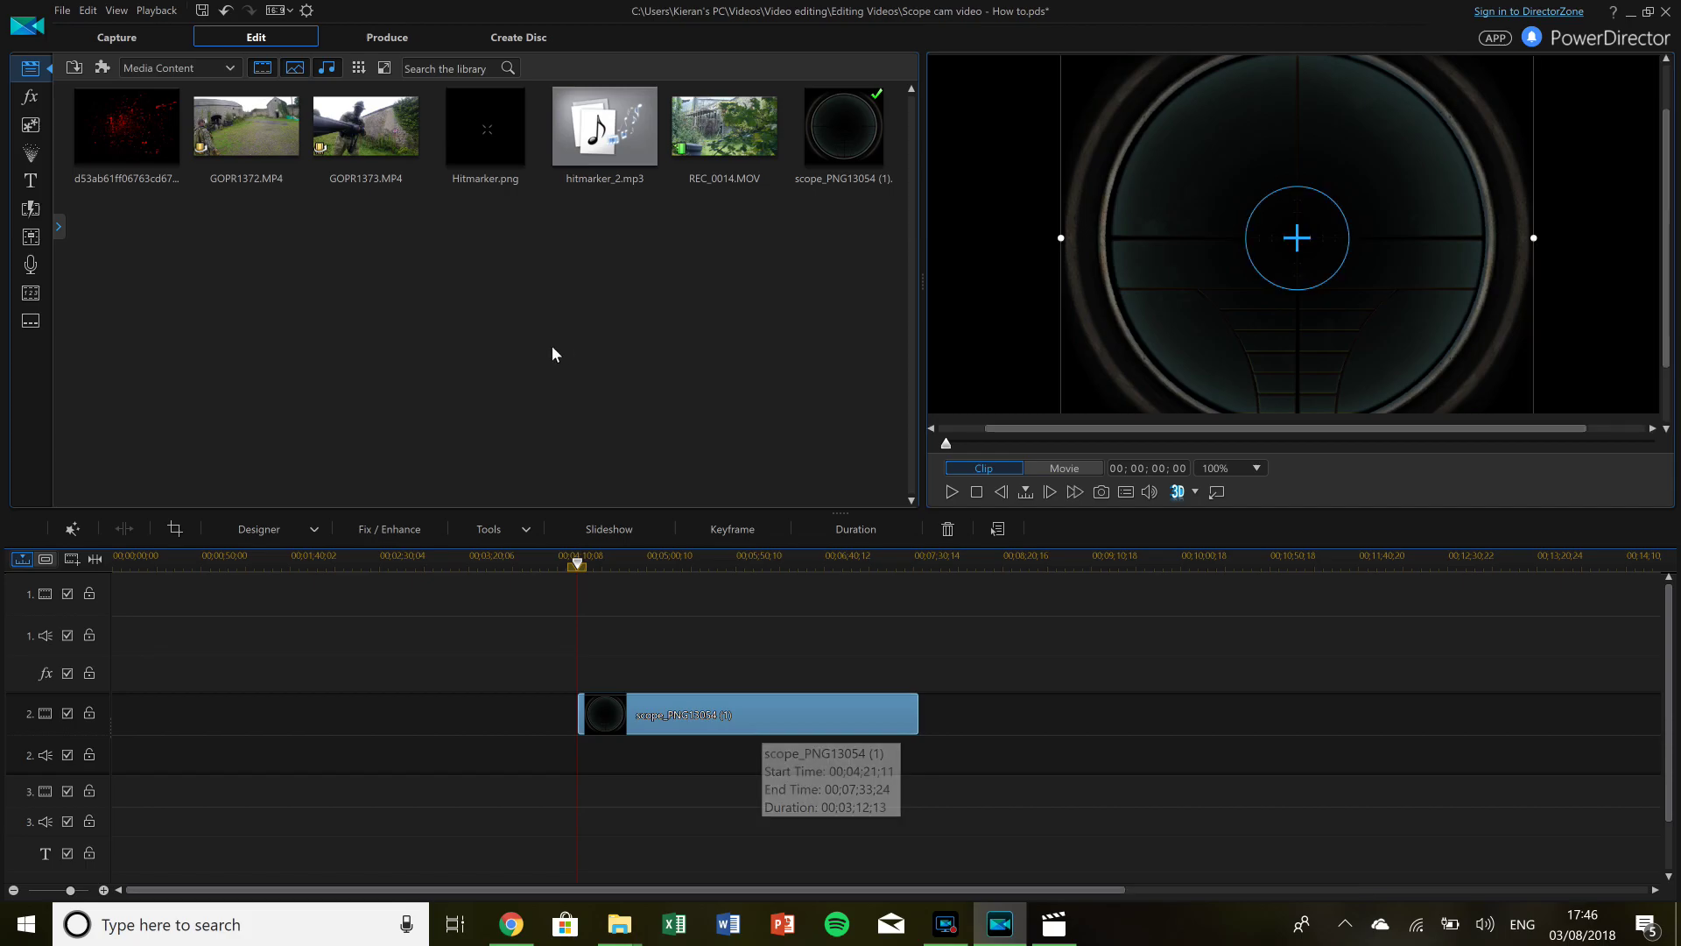
# Place GOPR1372 at 0:00 on track 1 and preview up to the scope shot near 4:39.
pyautogui.moveTo(264, 133); pyautogui.dragTo(191, 639)
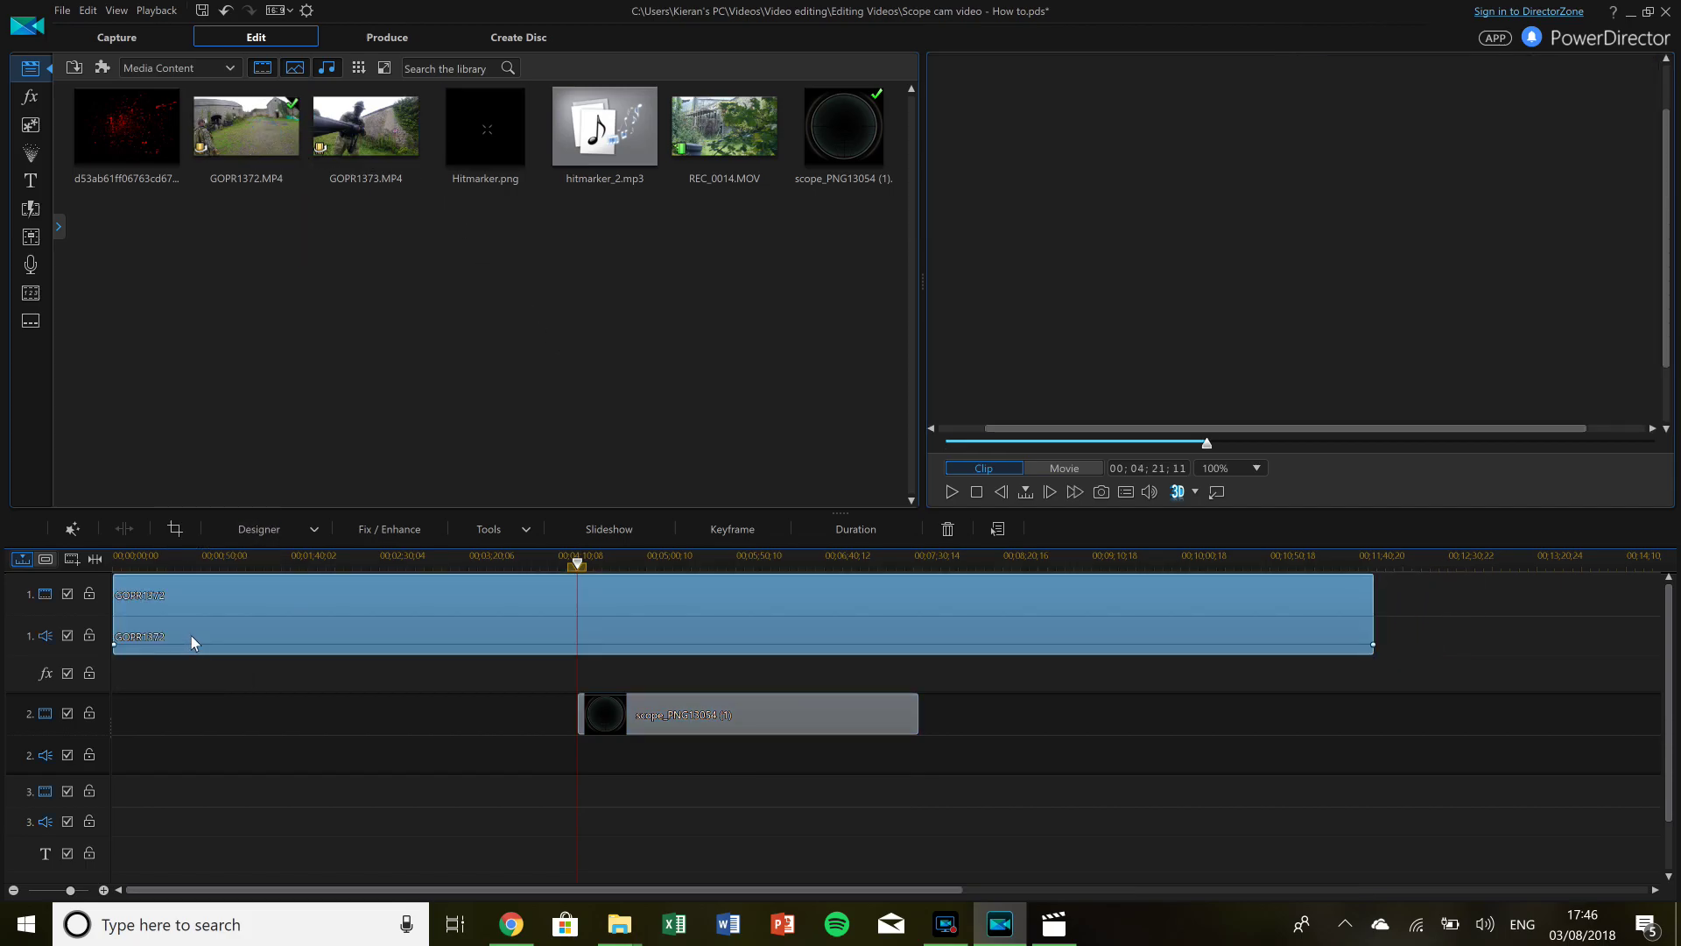
pyautogui.click(125, 560)
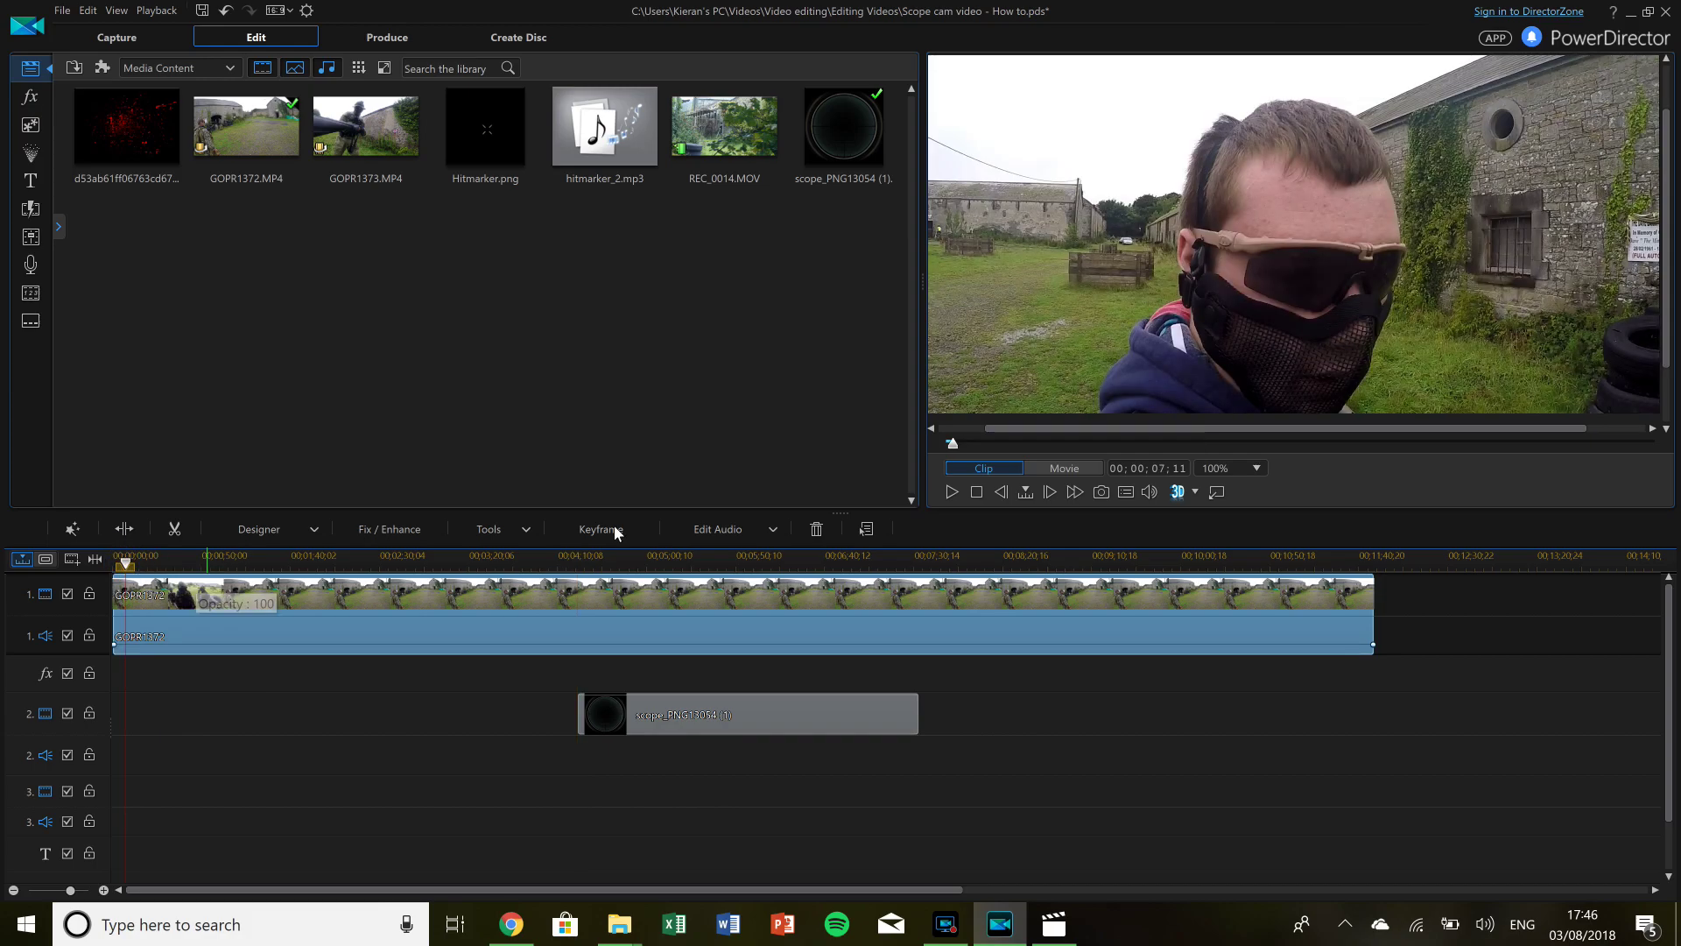
pyautogui.click(949, 493)
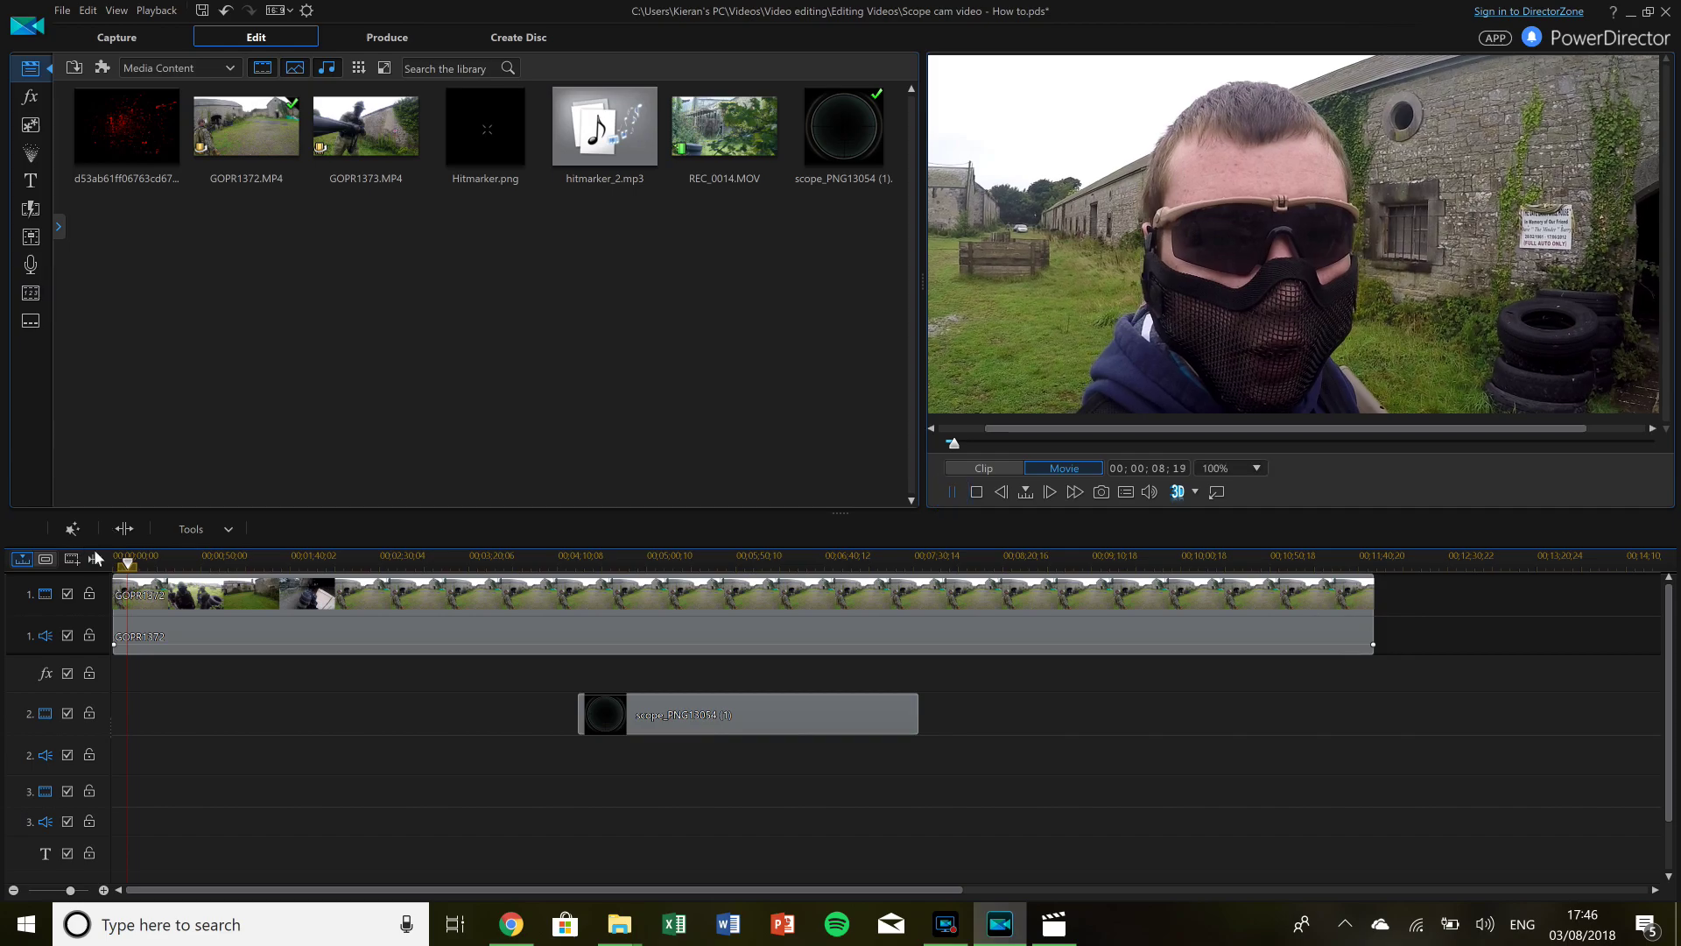
pyautogui.click(233, 561)
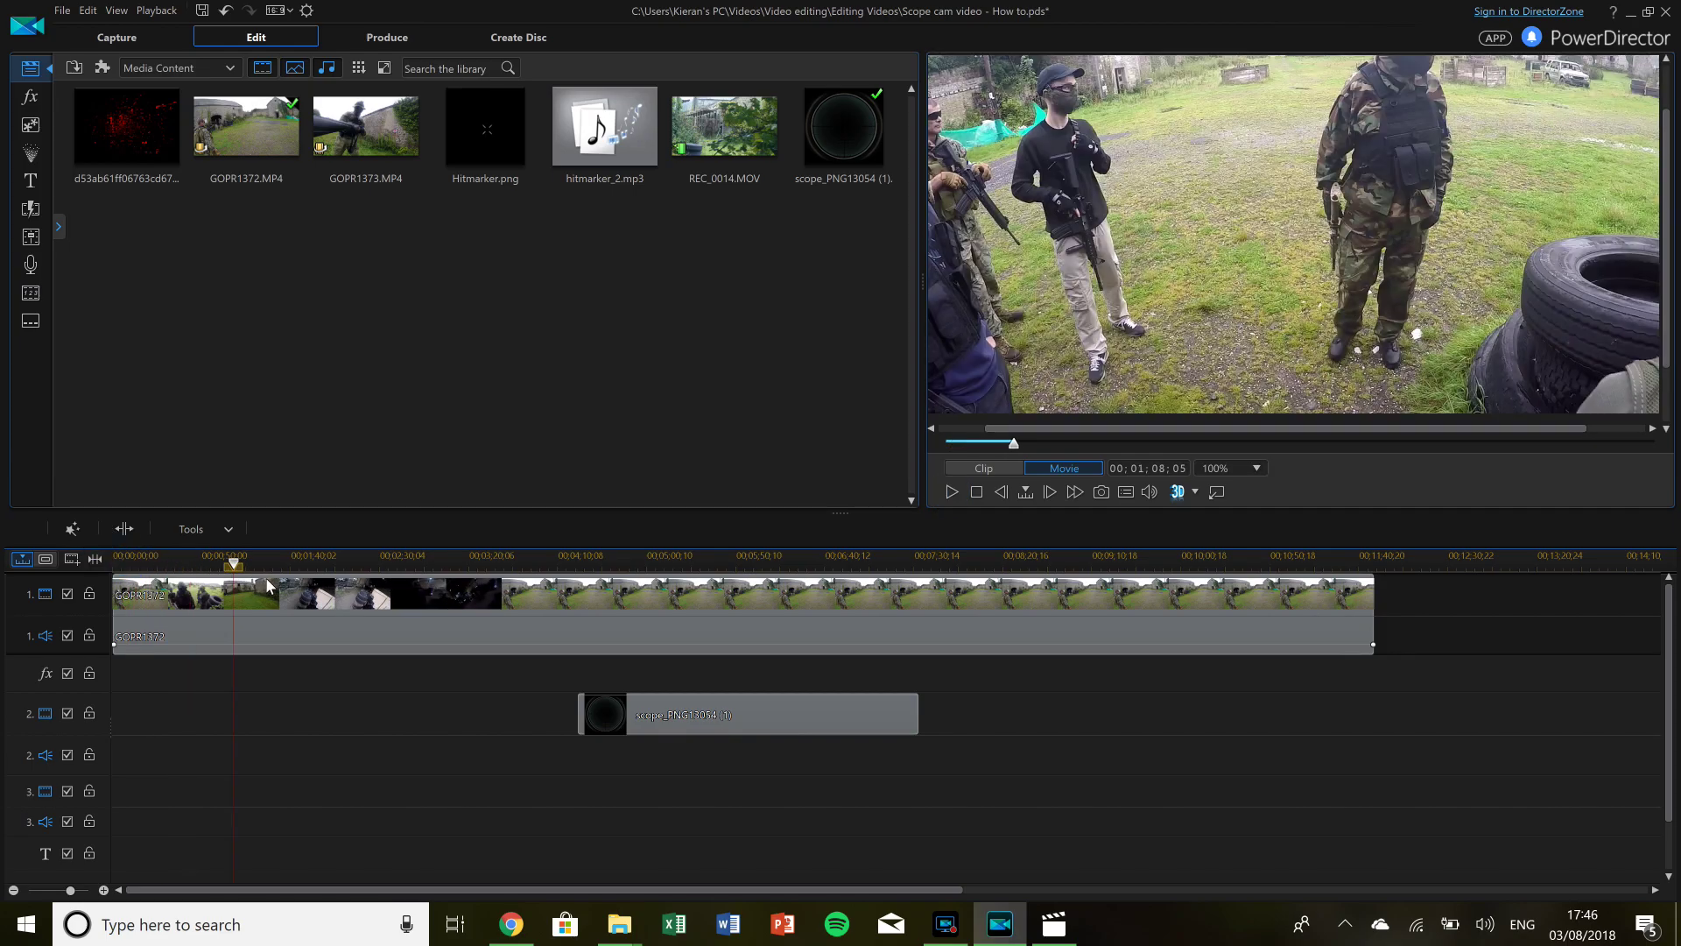
pyautogui.moveTo(261, 563); pyautogui.dragTo(610, 563)
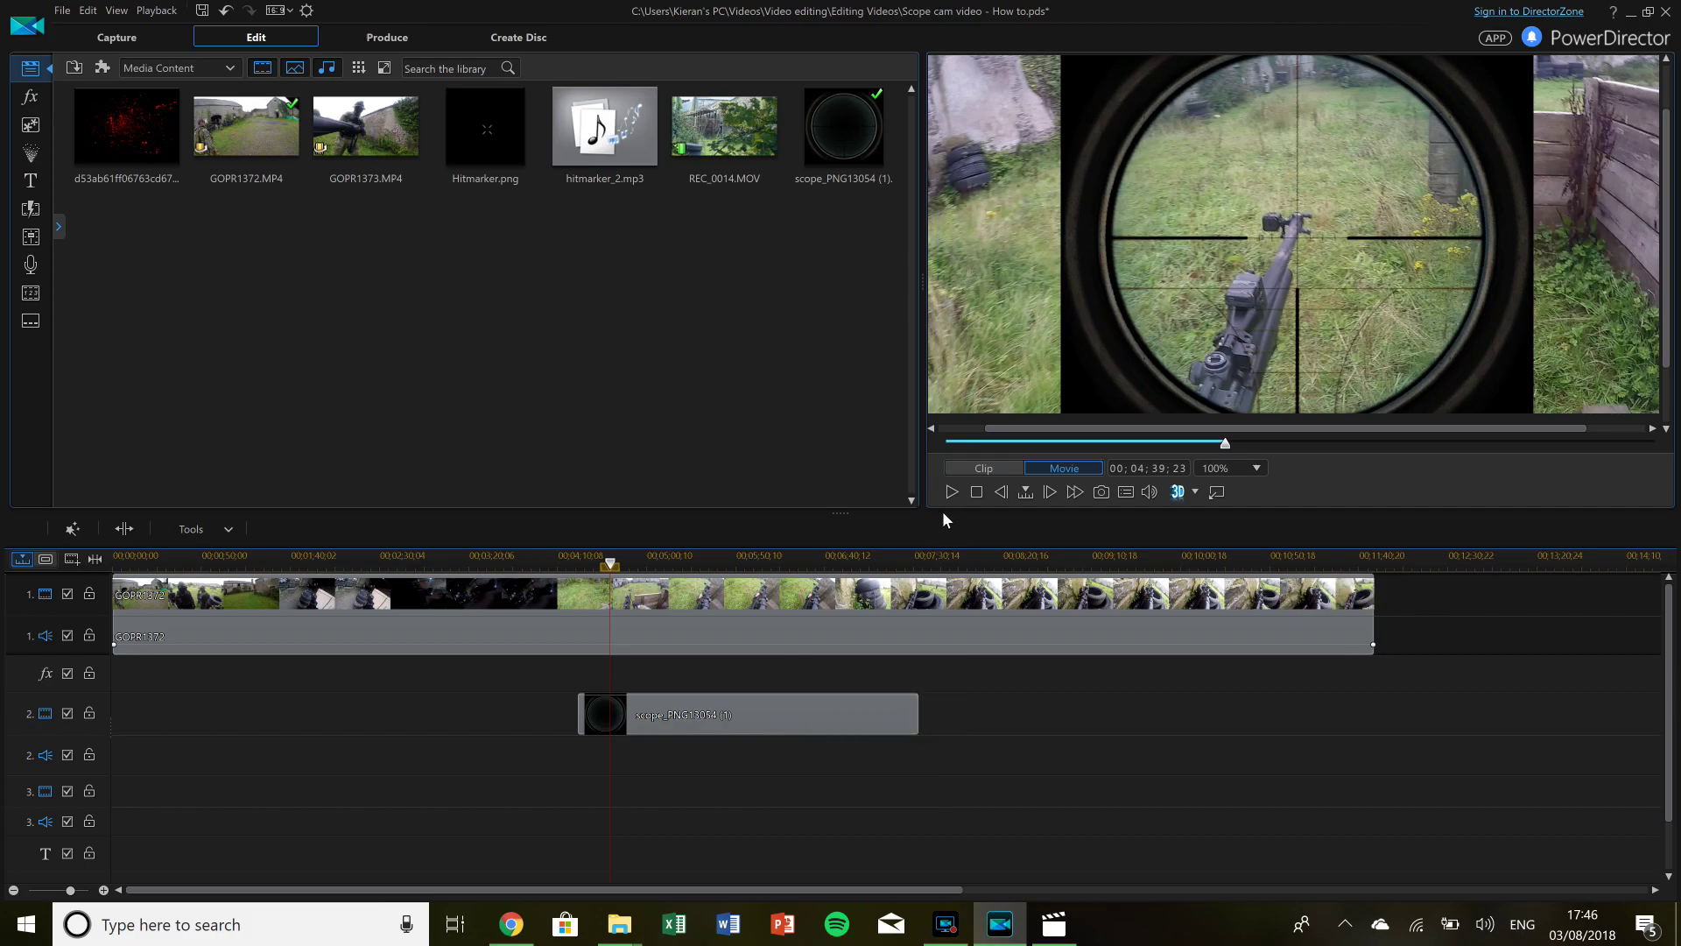
# Move the scope overlay to start at 00;10;26;23 and set the playhead at 4:42.
pyautogui.click(806, 712)
pyautogui.moveTo(828, 712); pyautogui.dragTo(1478, 716)
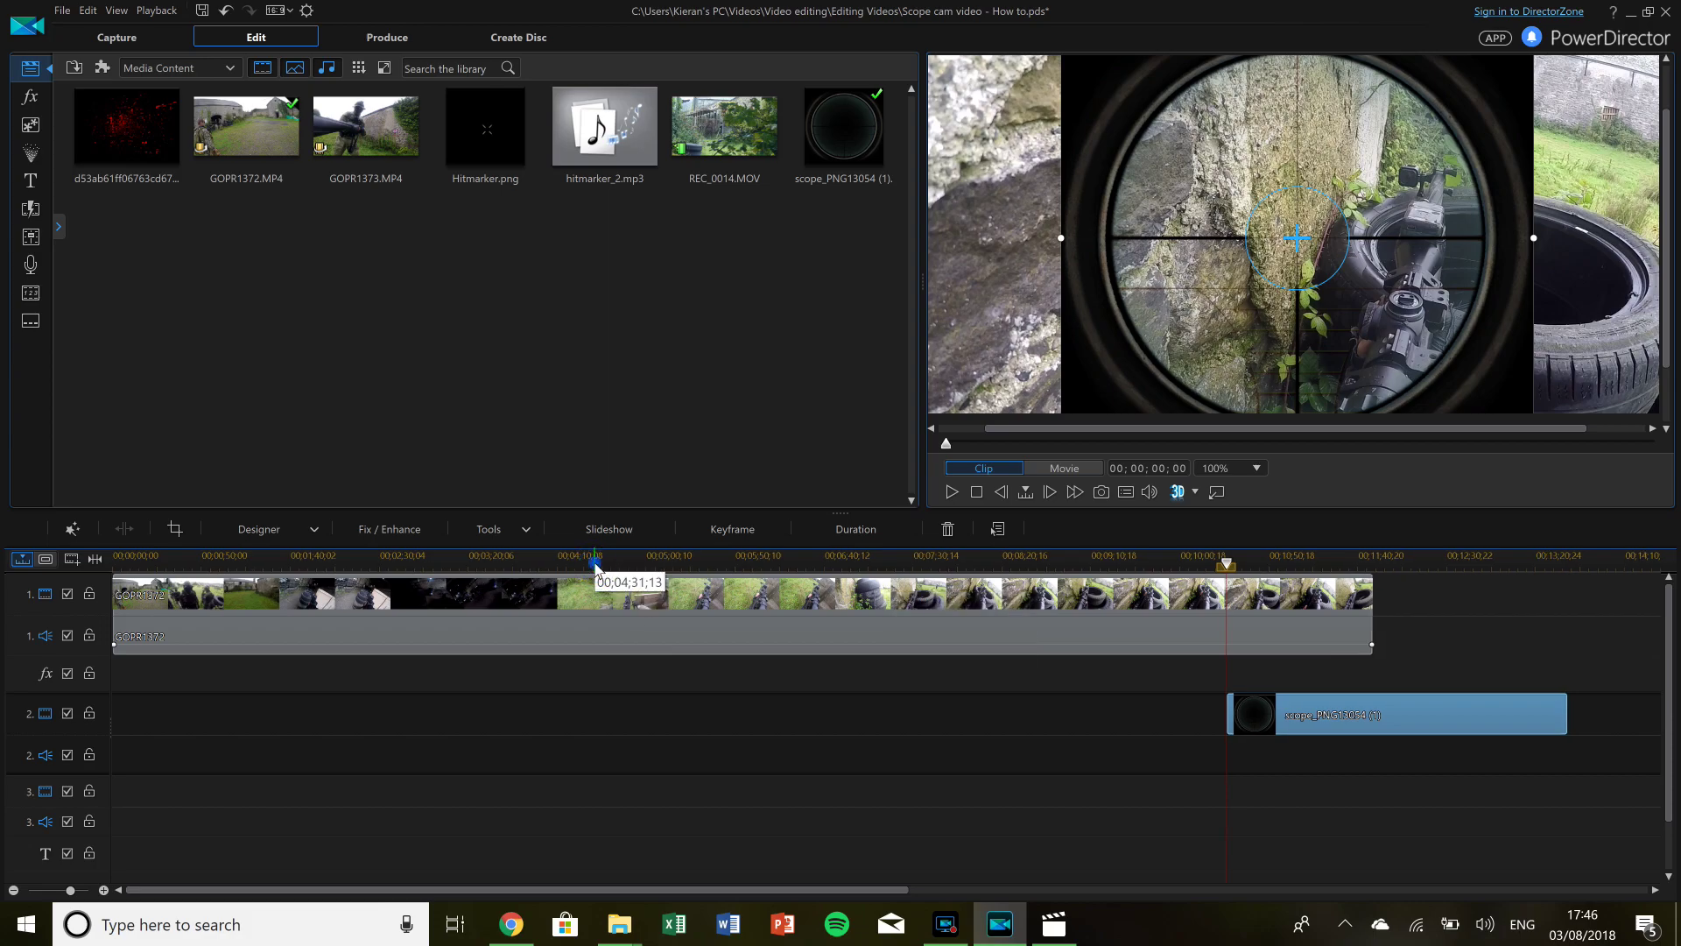
pyautogui.click(595, 567)
pyautogui.moveTo(554, 569); pyautogui.dragTo(615, 570)
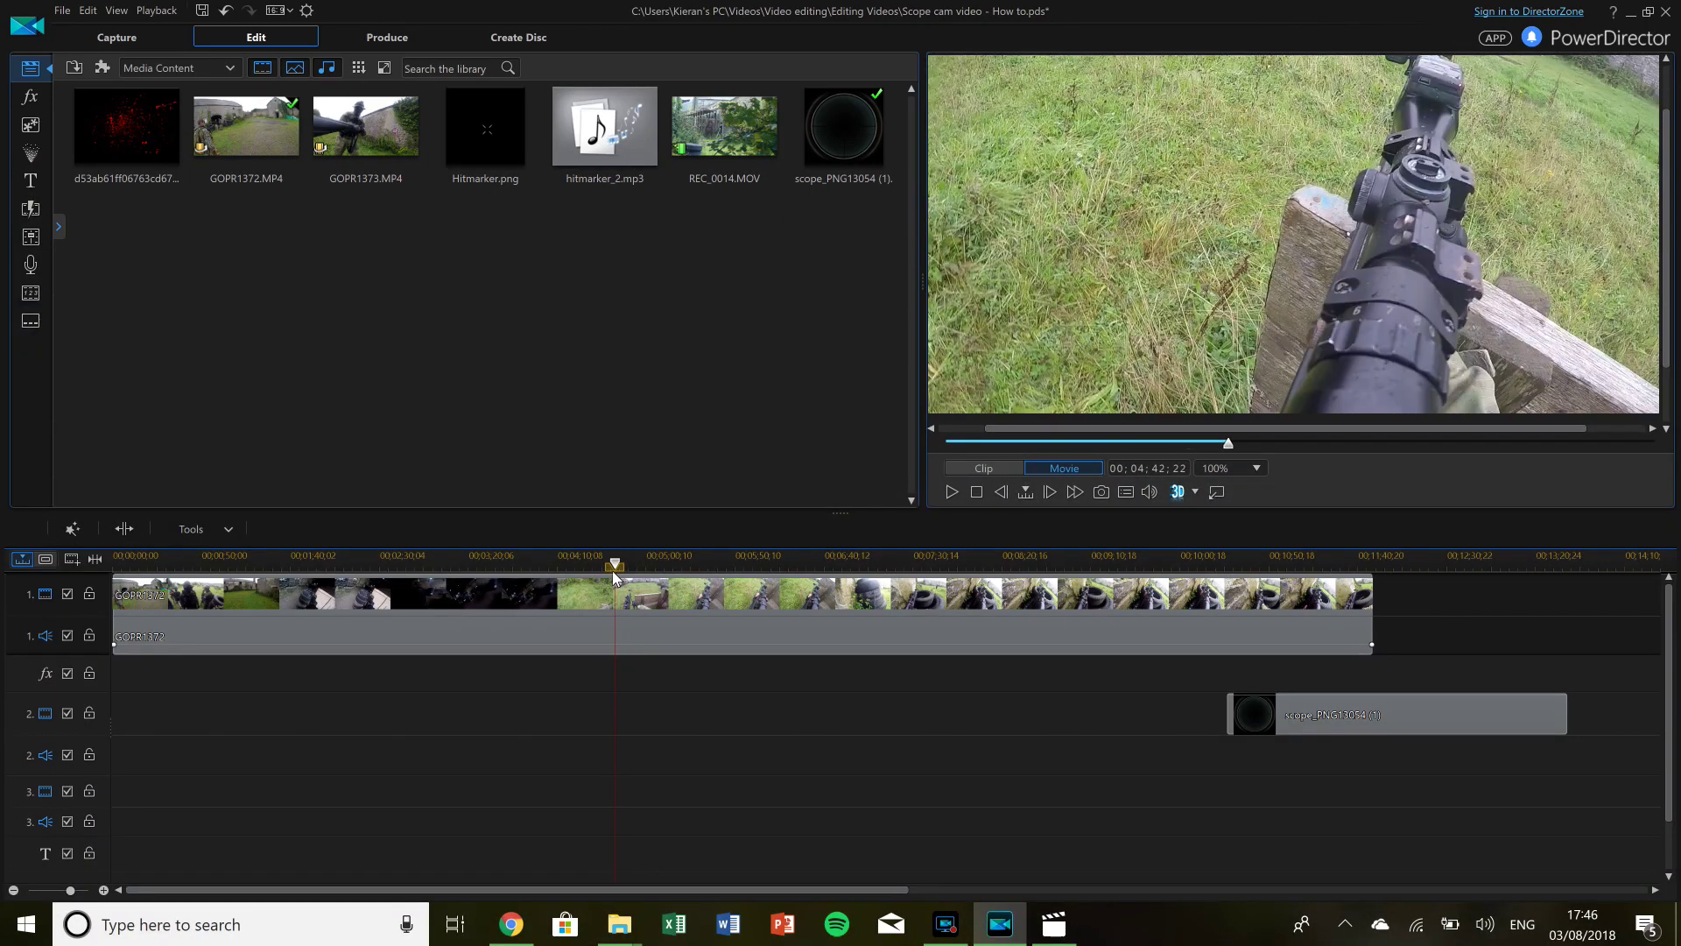
pyautogui.click(763, 613)
# Split GOPR1372 at 4:42 and remove the first part, filling the gap.
pyautogui.hotkey('ctrl', 't')
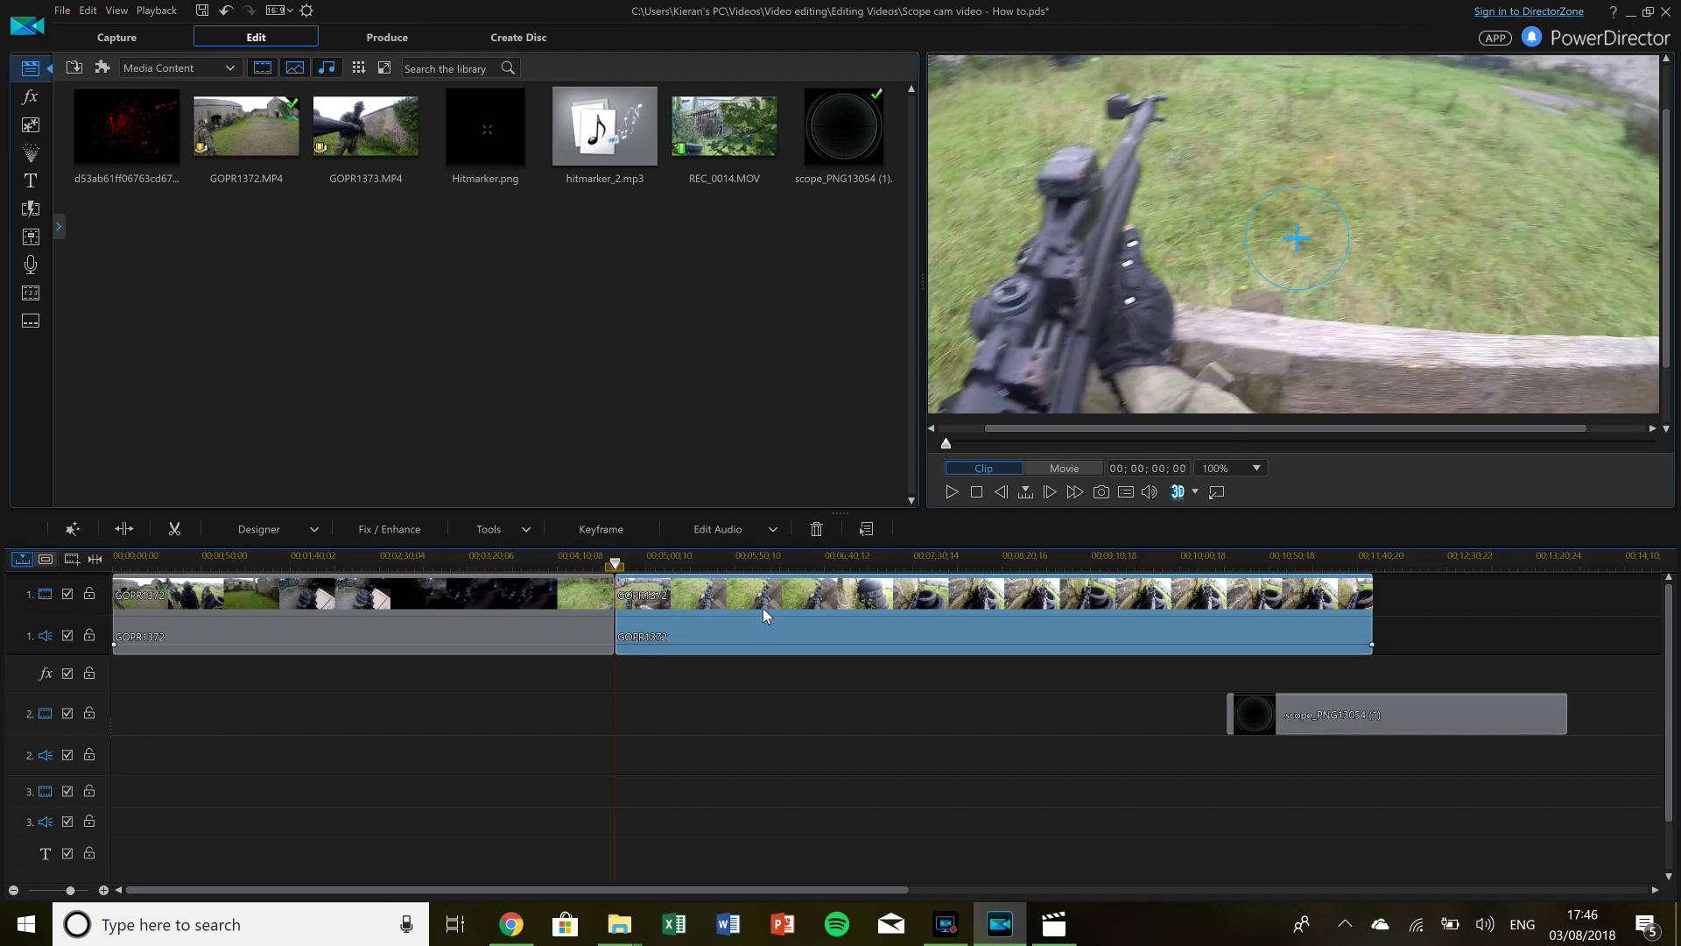
pyautogui.click(604, 603)
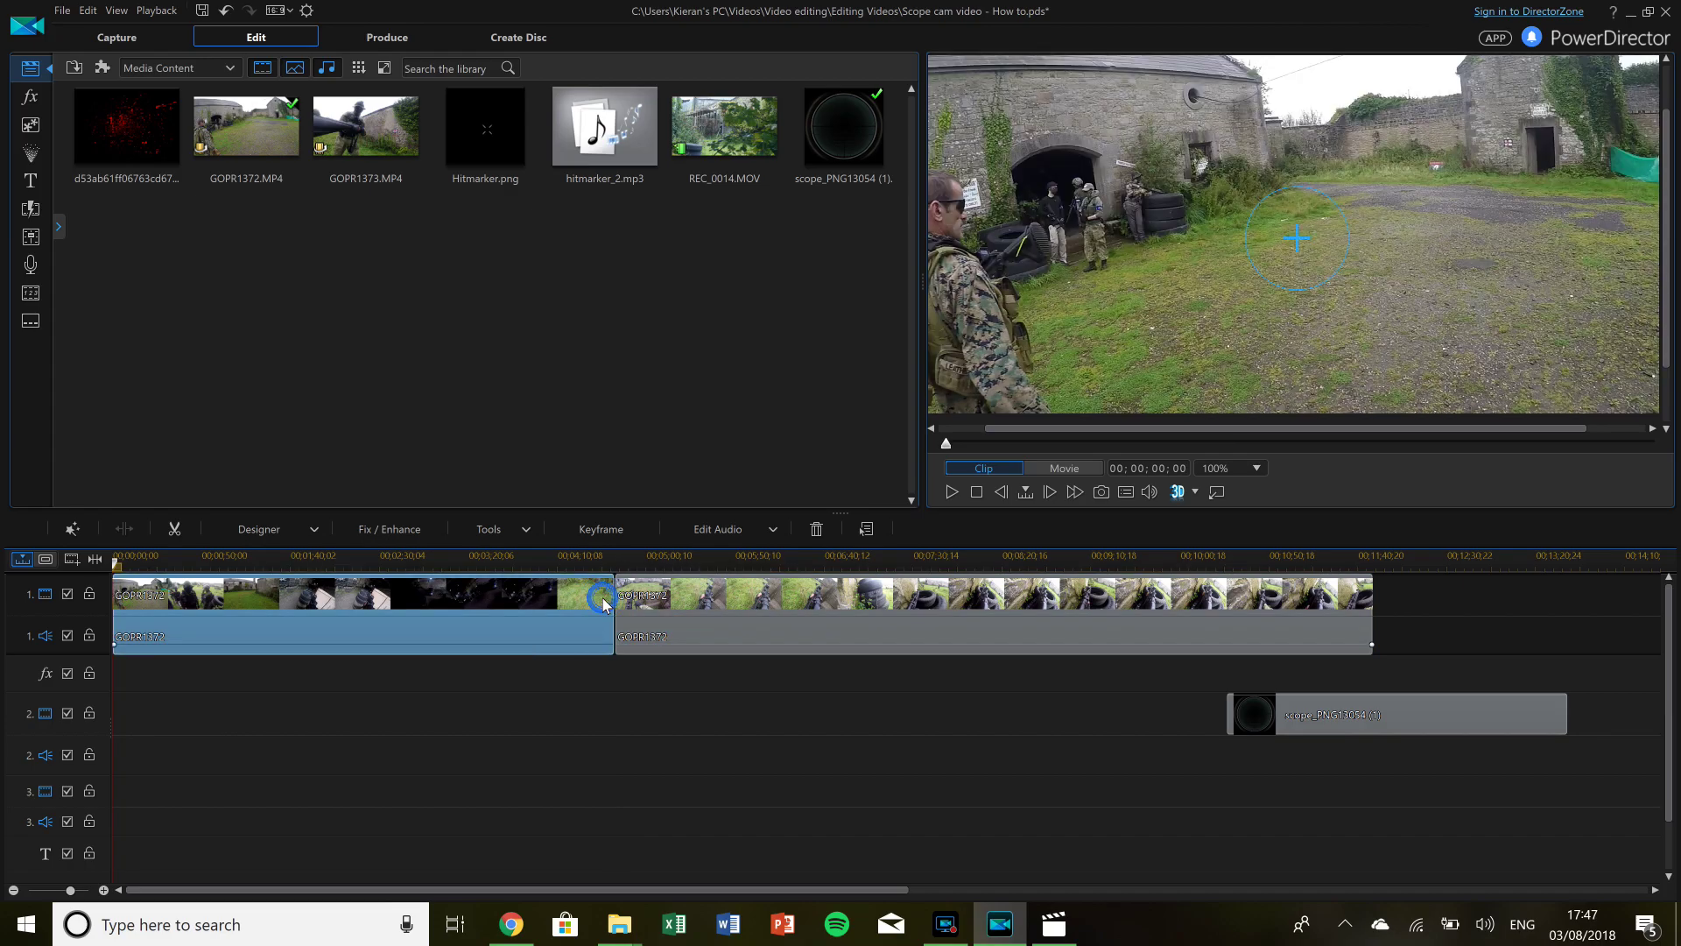
pyautogui.rightClick(603, 603)
pyautogui.moveTo(758, 235)
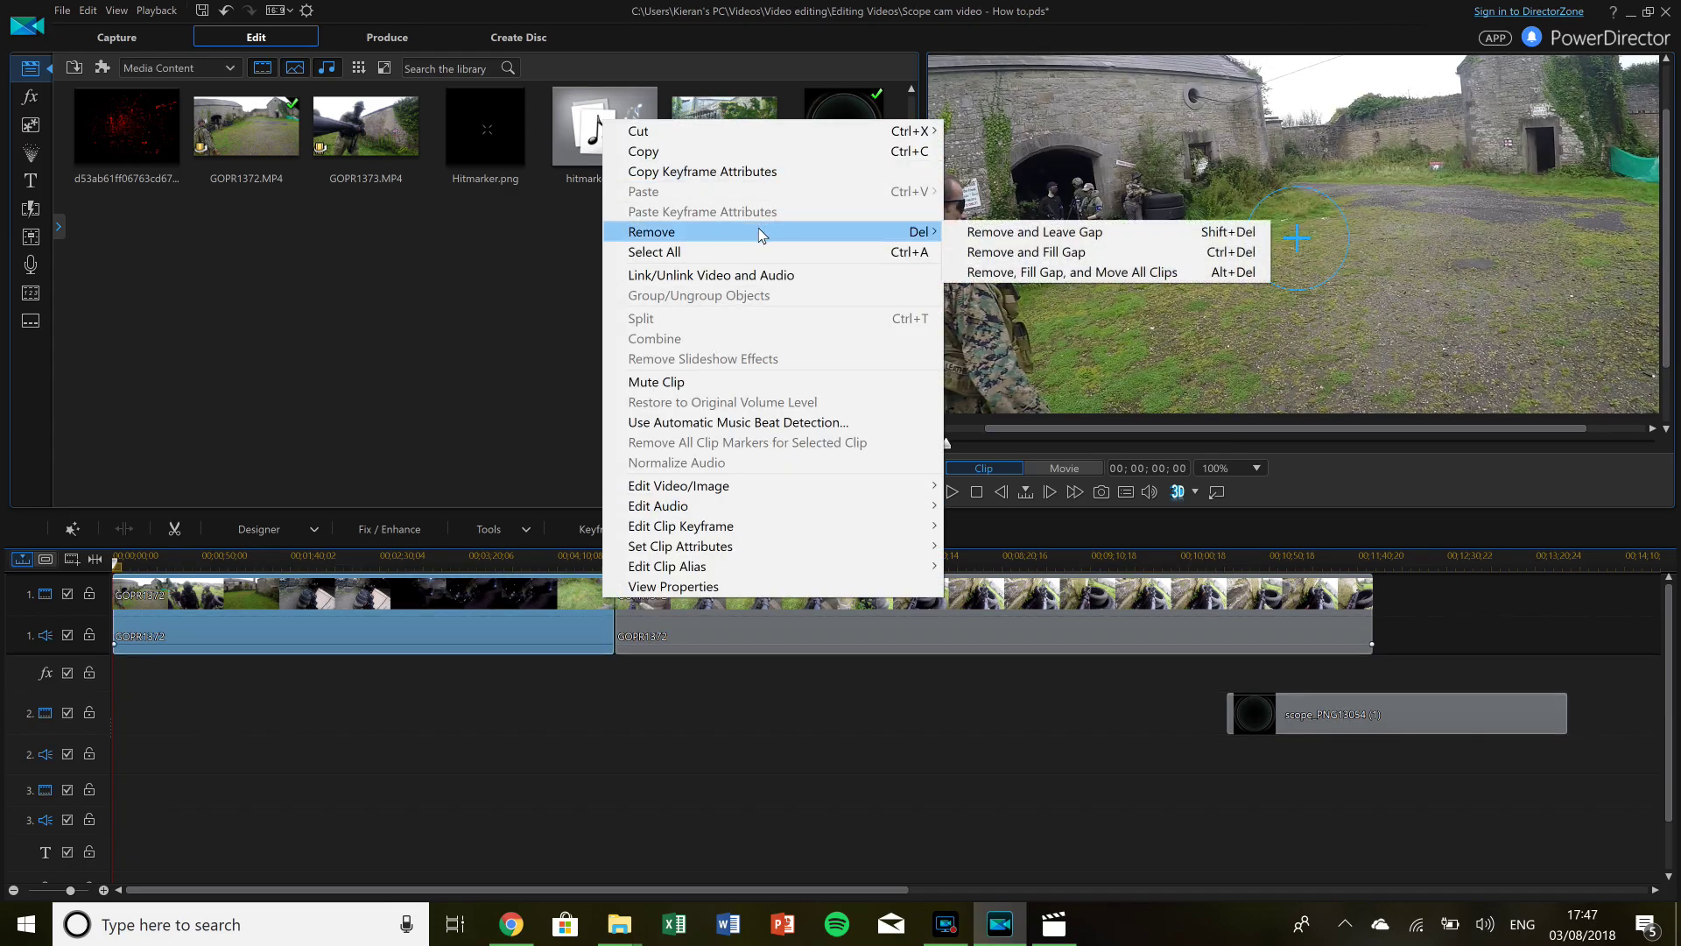
pyautogui.click(1023, 252)
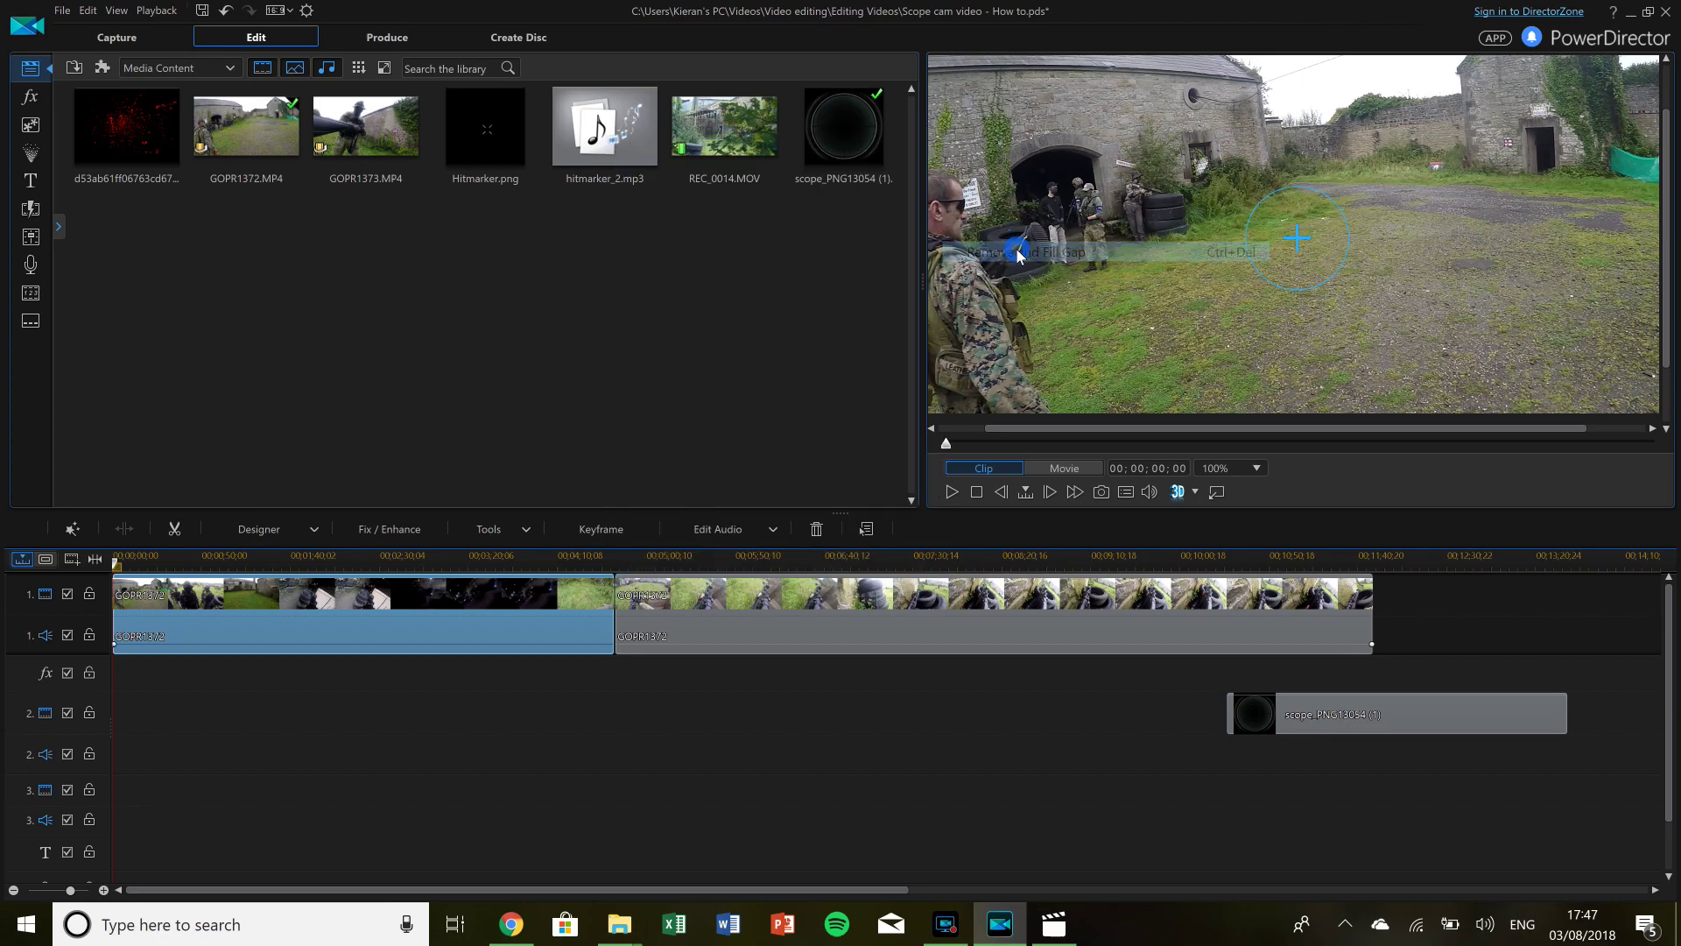
# Preview the trimmed clip to 00;00;03;12, then delete the remaining GOPR1372 from track 1.
pyautogui.click(952, 492)
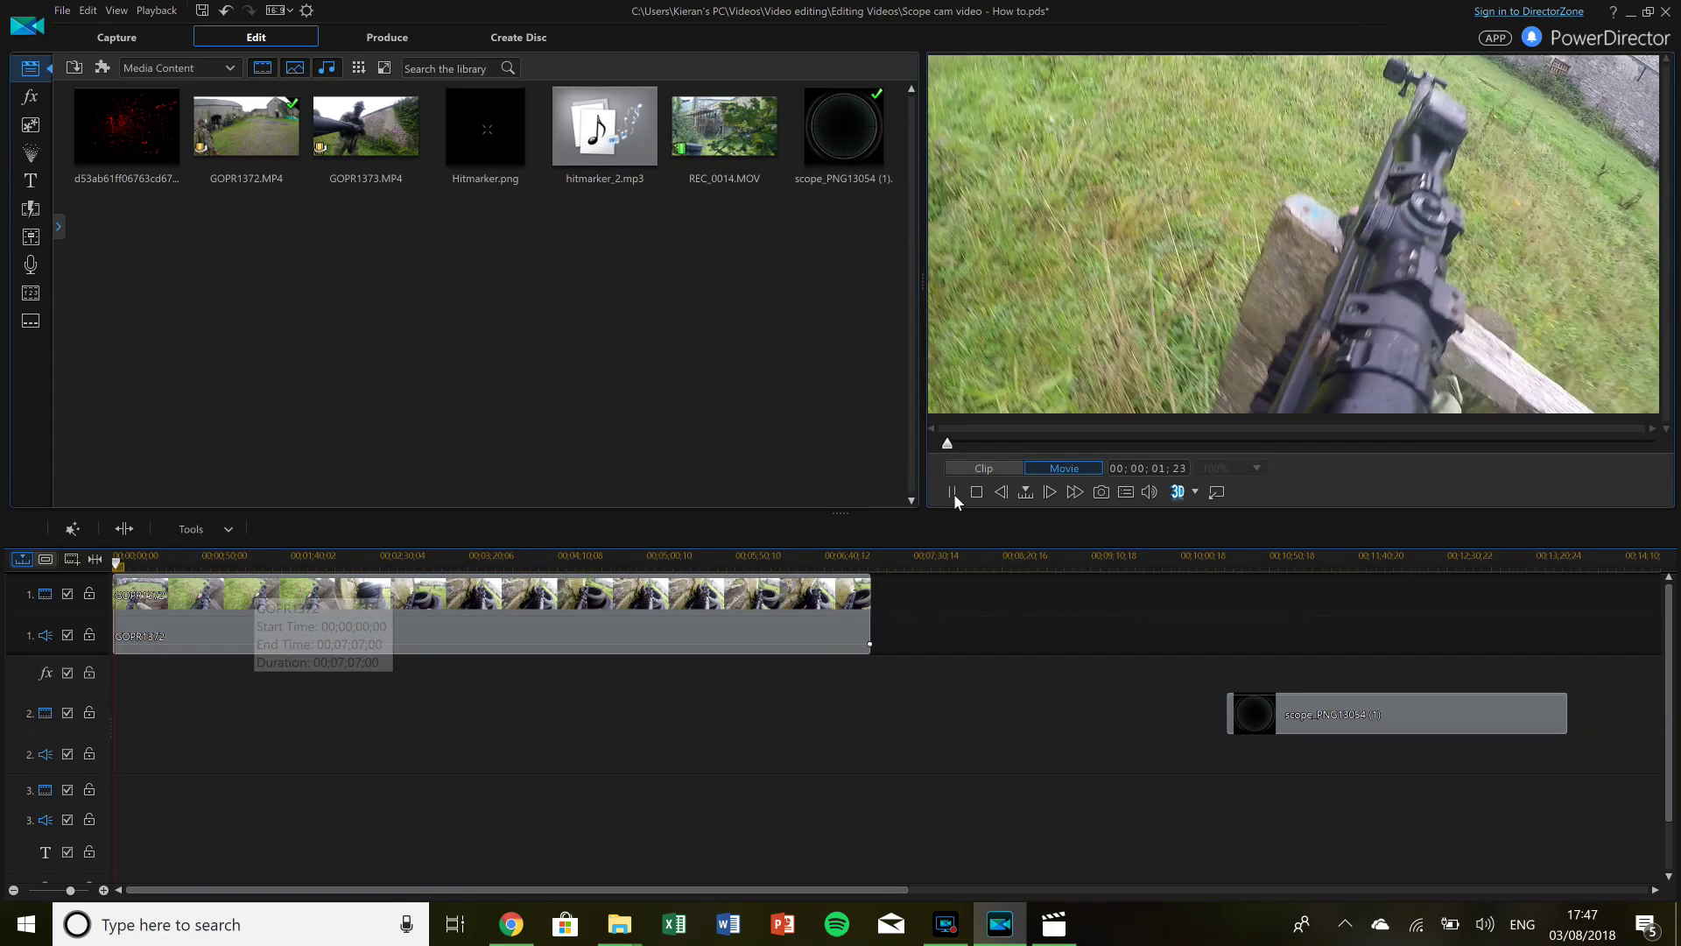
pyautogui.click(953, 493)
pyautogui.click(952, 492)
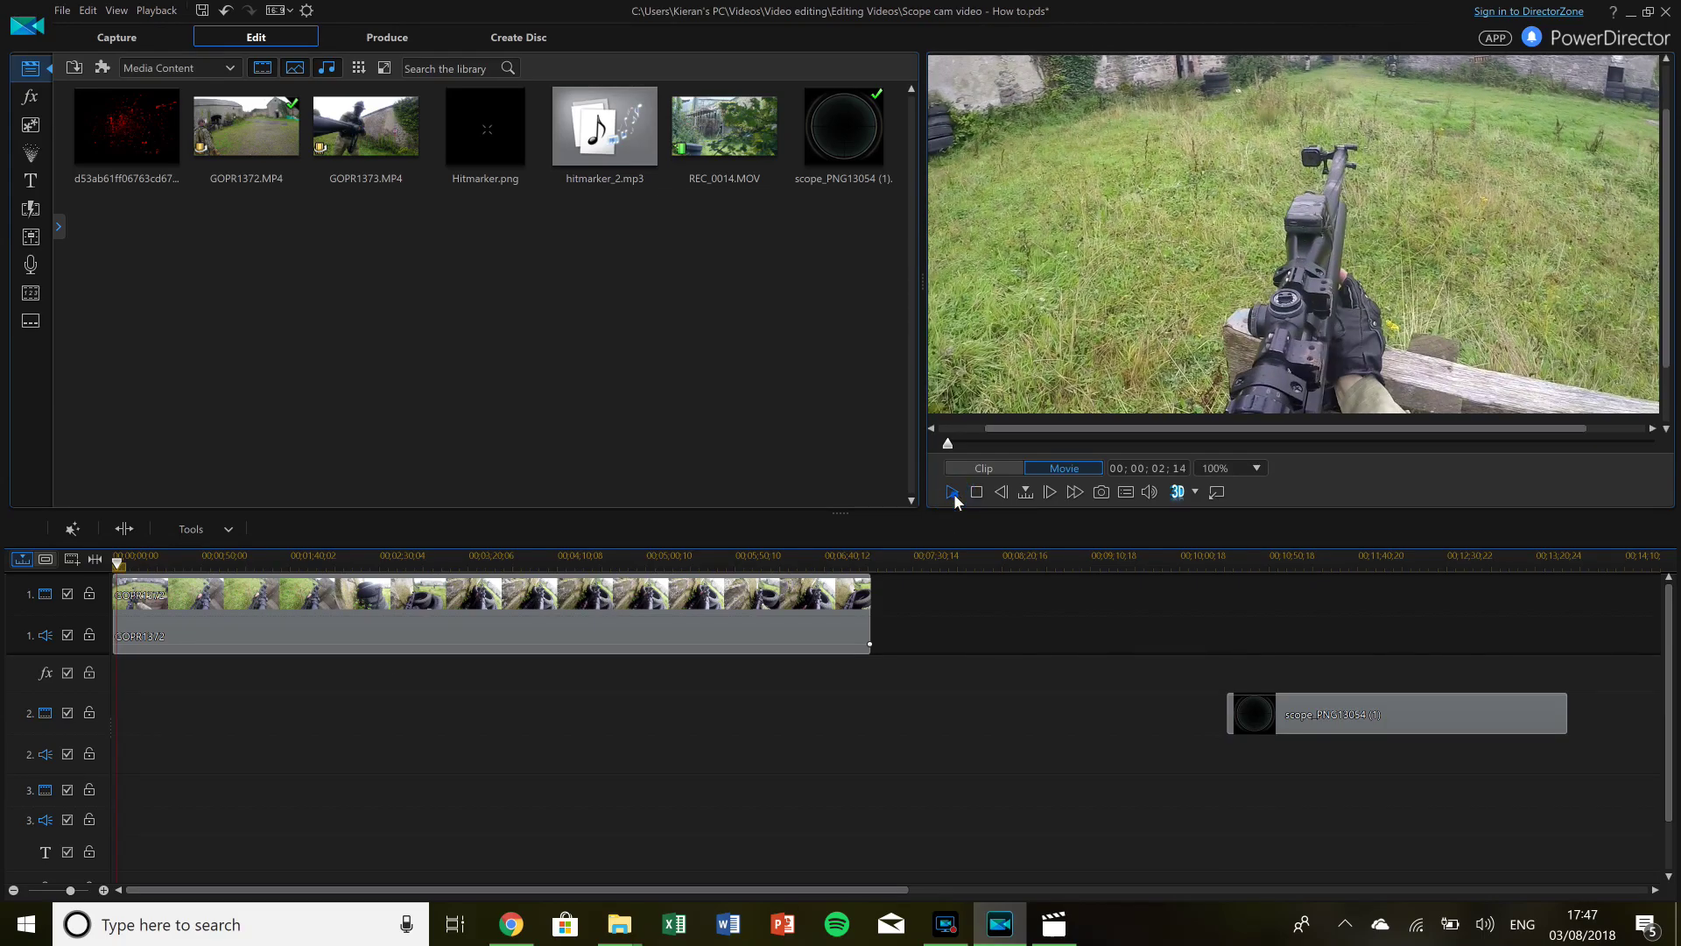
pyautogui.click(953, 492)
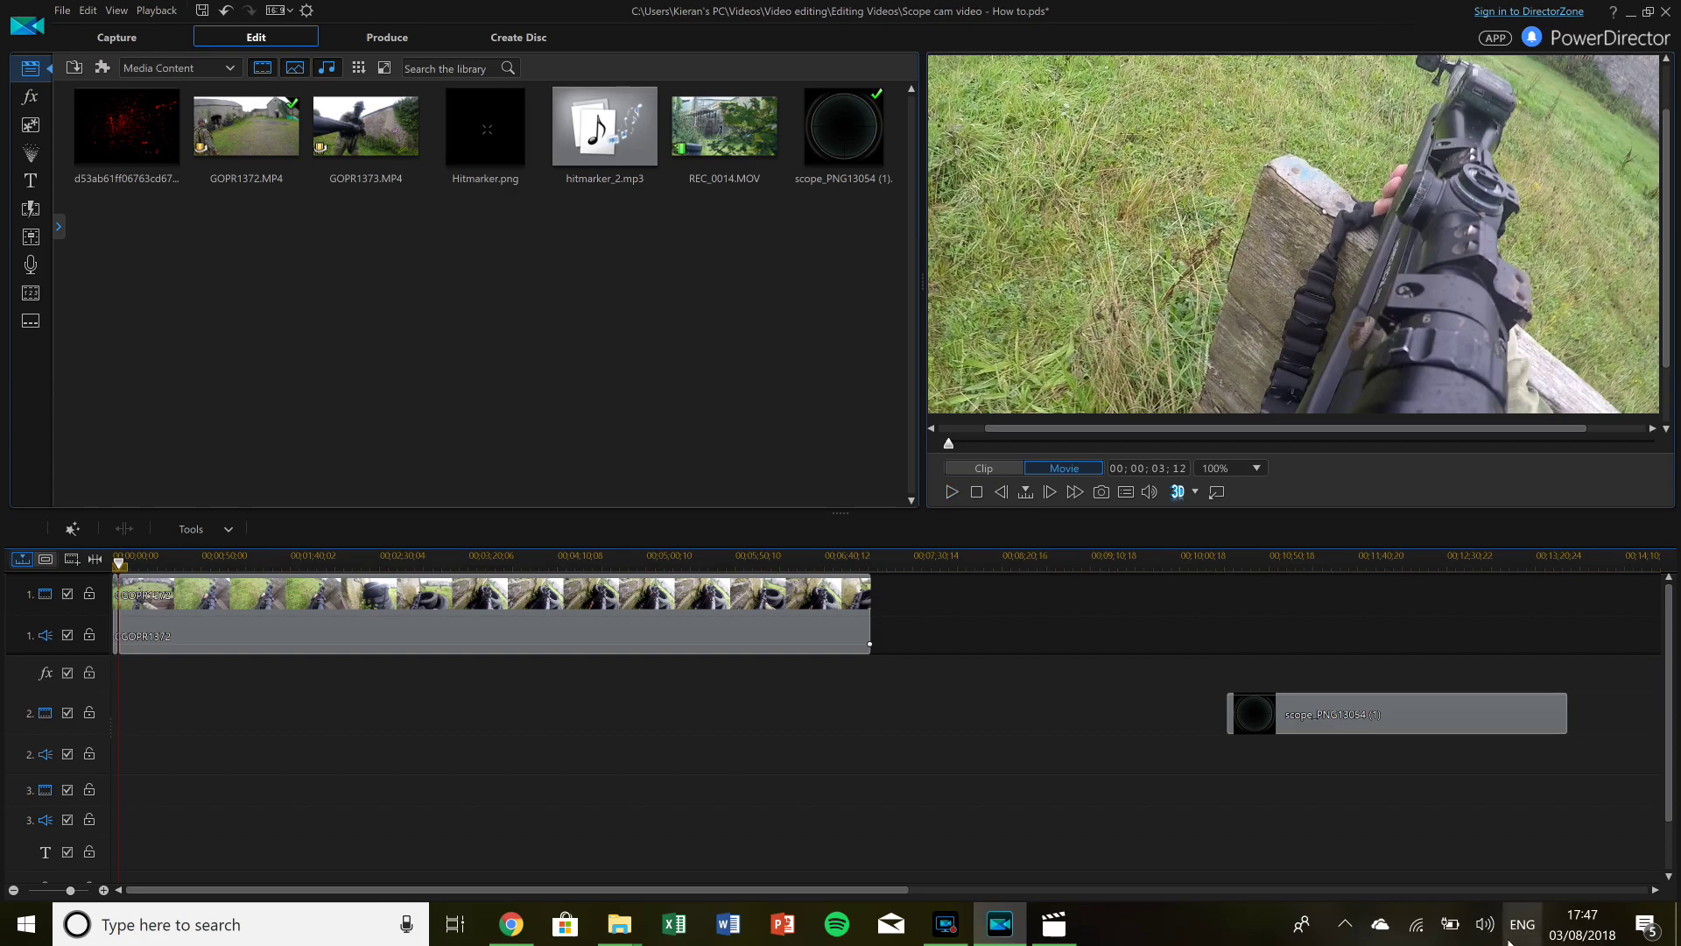
pyautogui.click(149, 604)
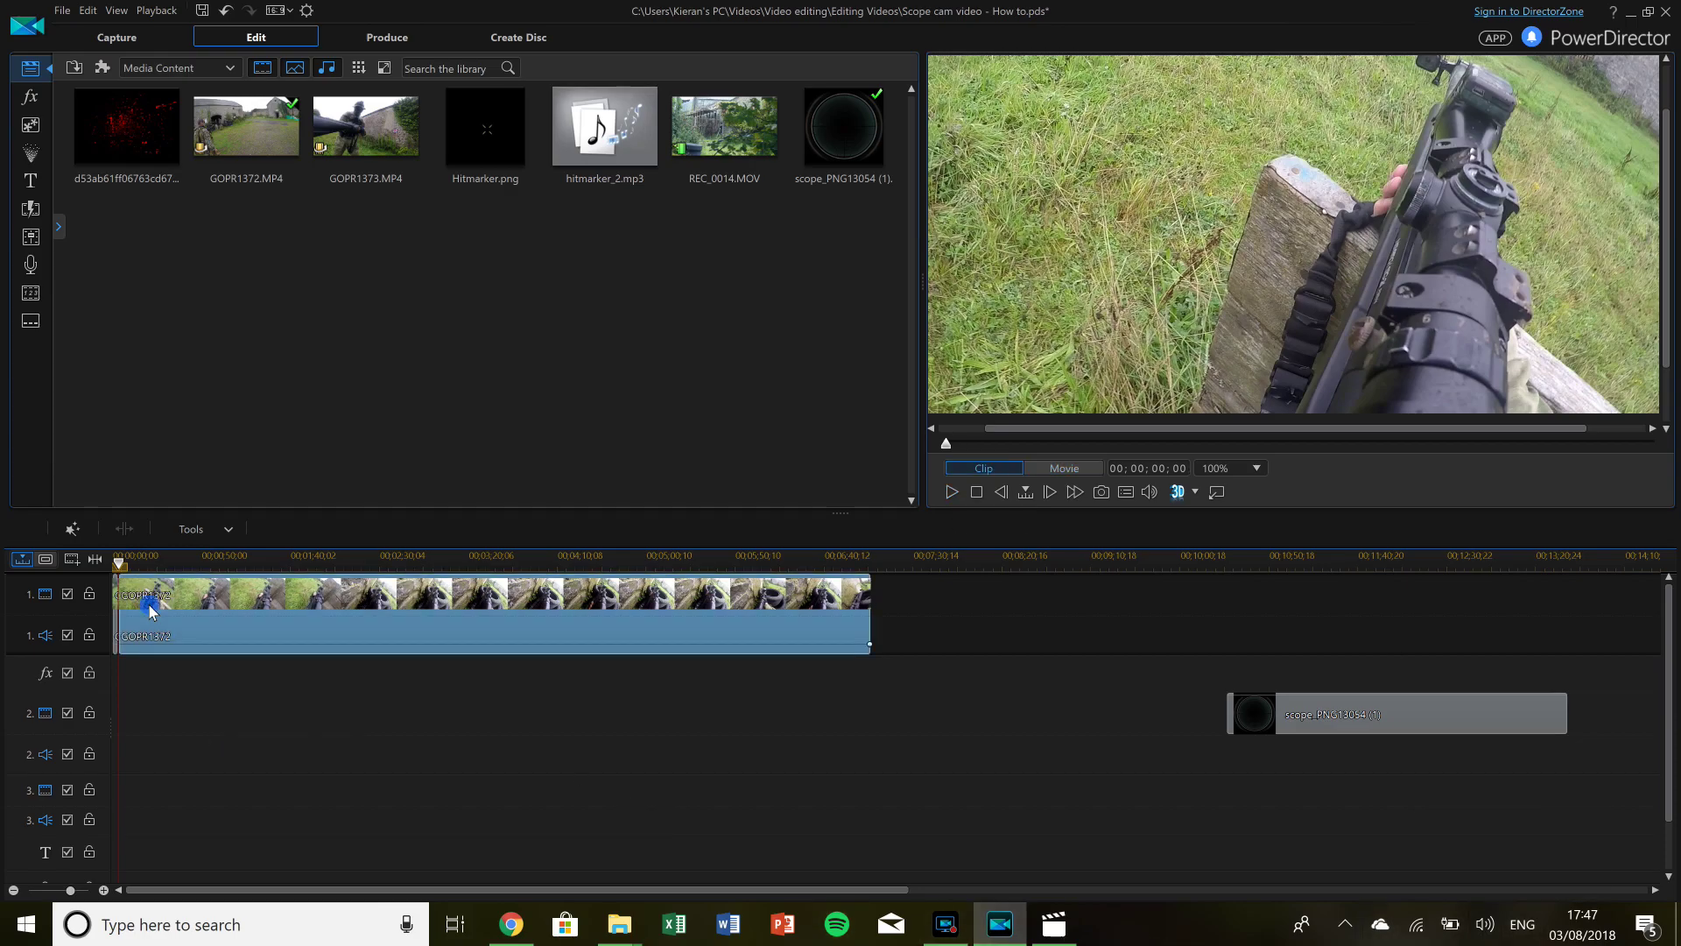
pyautogui.press('Delete')
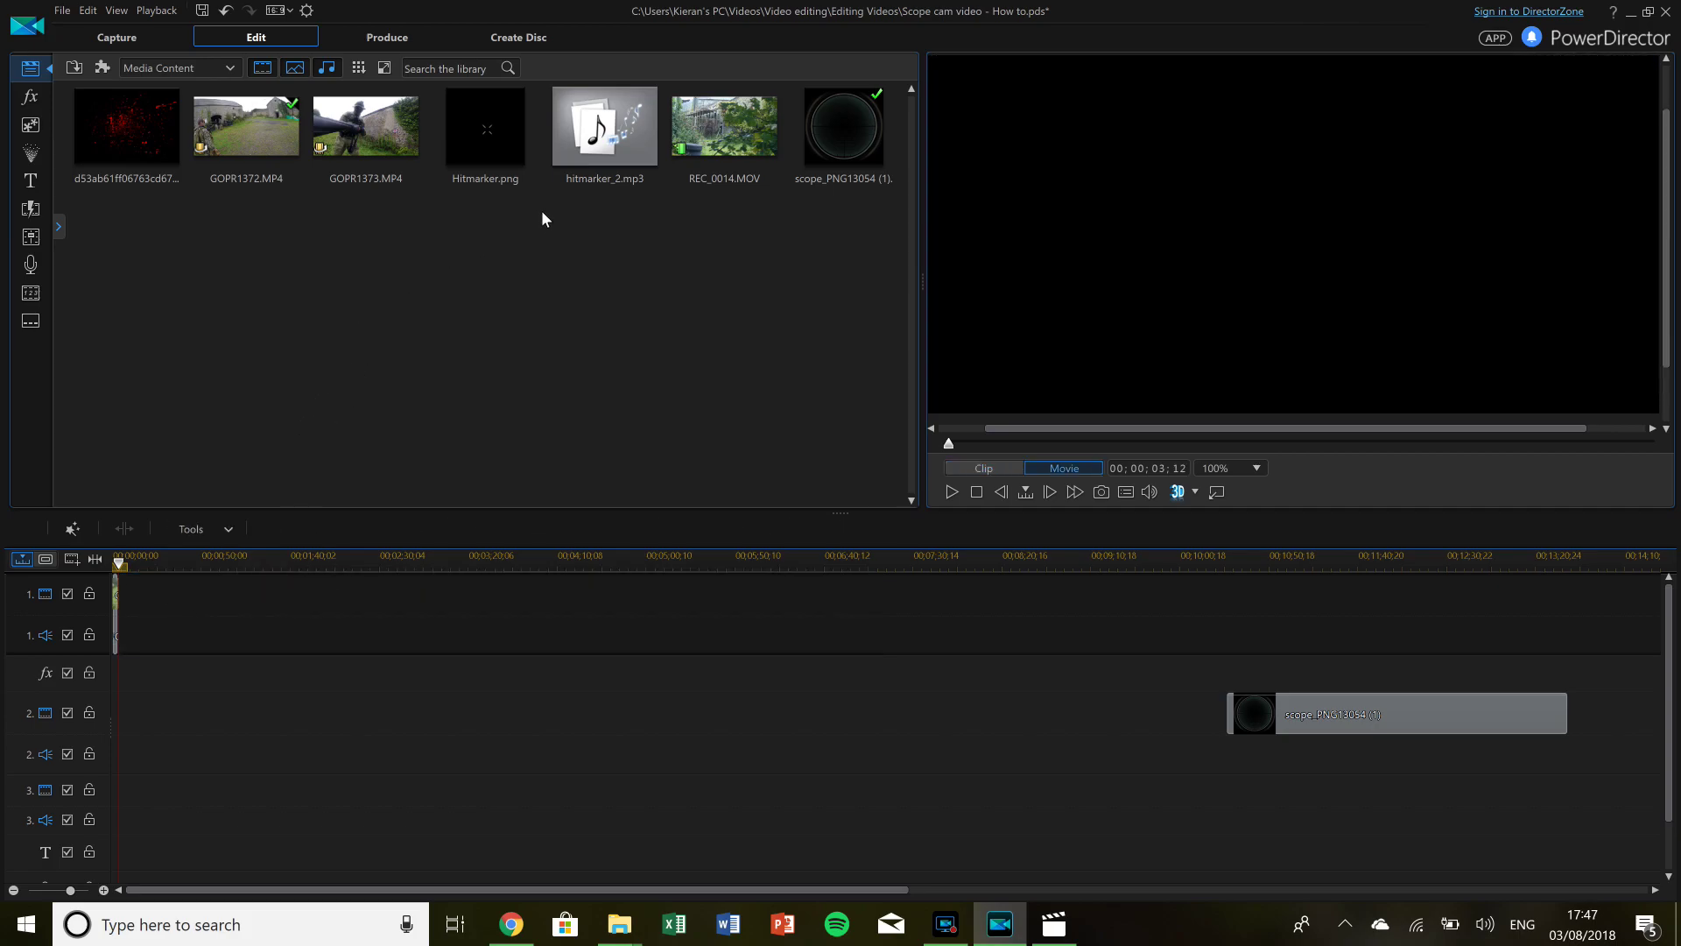
# Drag the scope overlay left on track 2 so it starts at about 00;00;03;04.
pyautogui.moveTo(1344, 711); pyautogui.dragTo(189, 646)
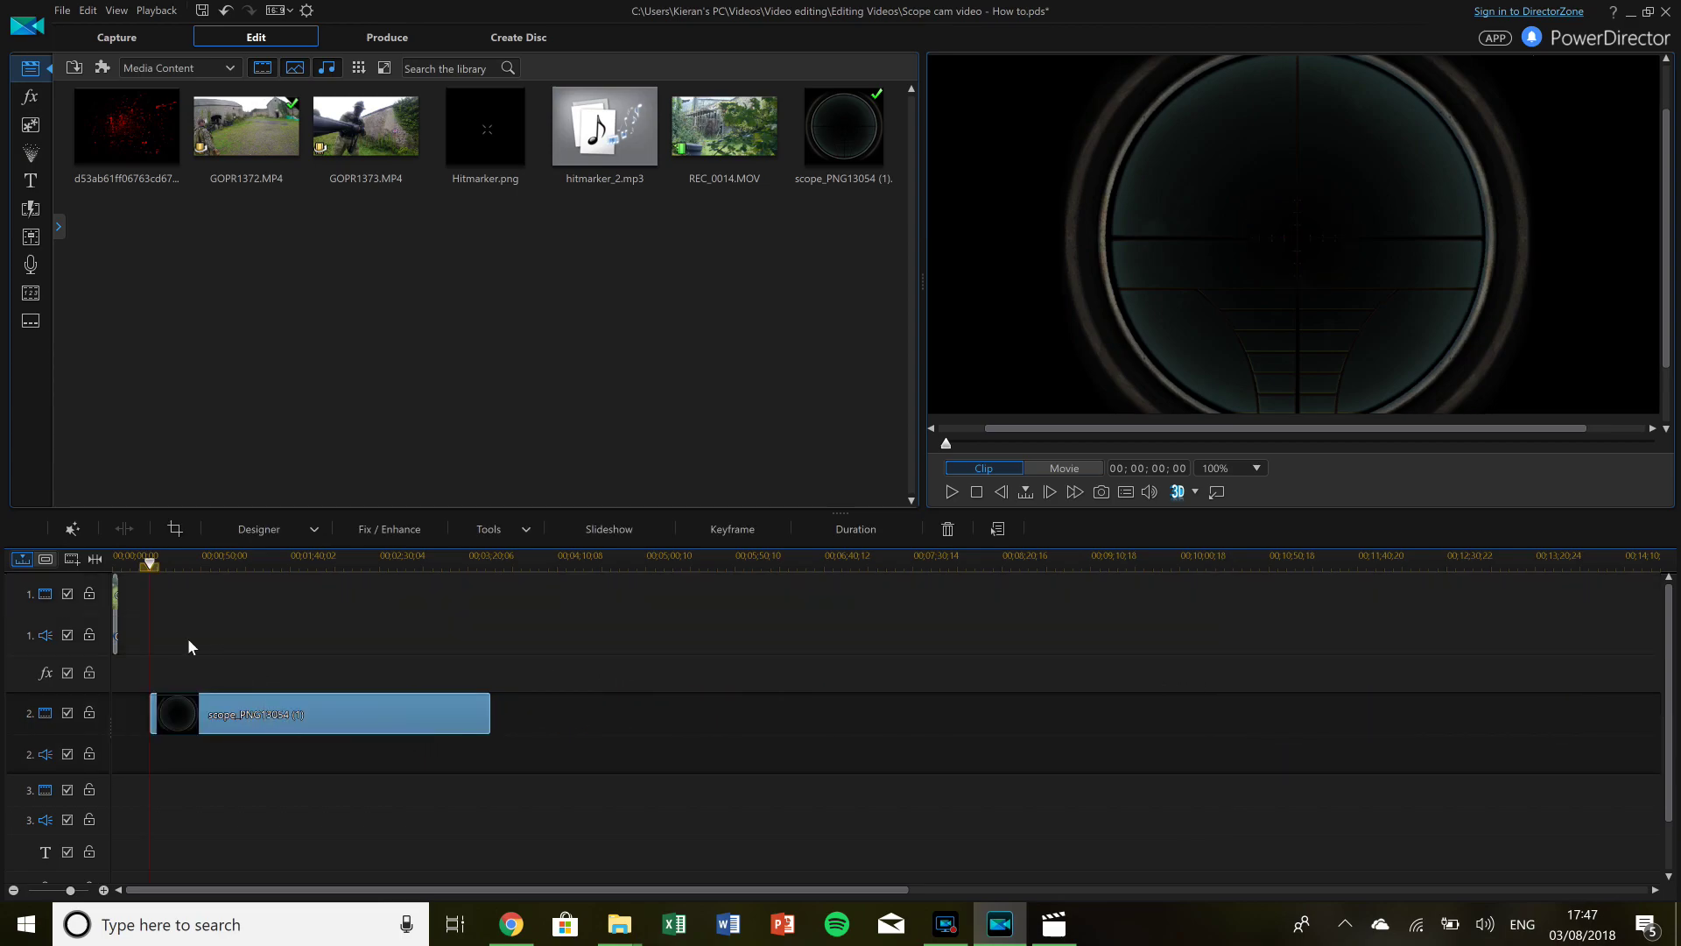
pyautogui.scroll(3, 144, 632)
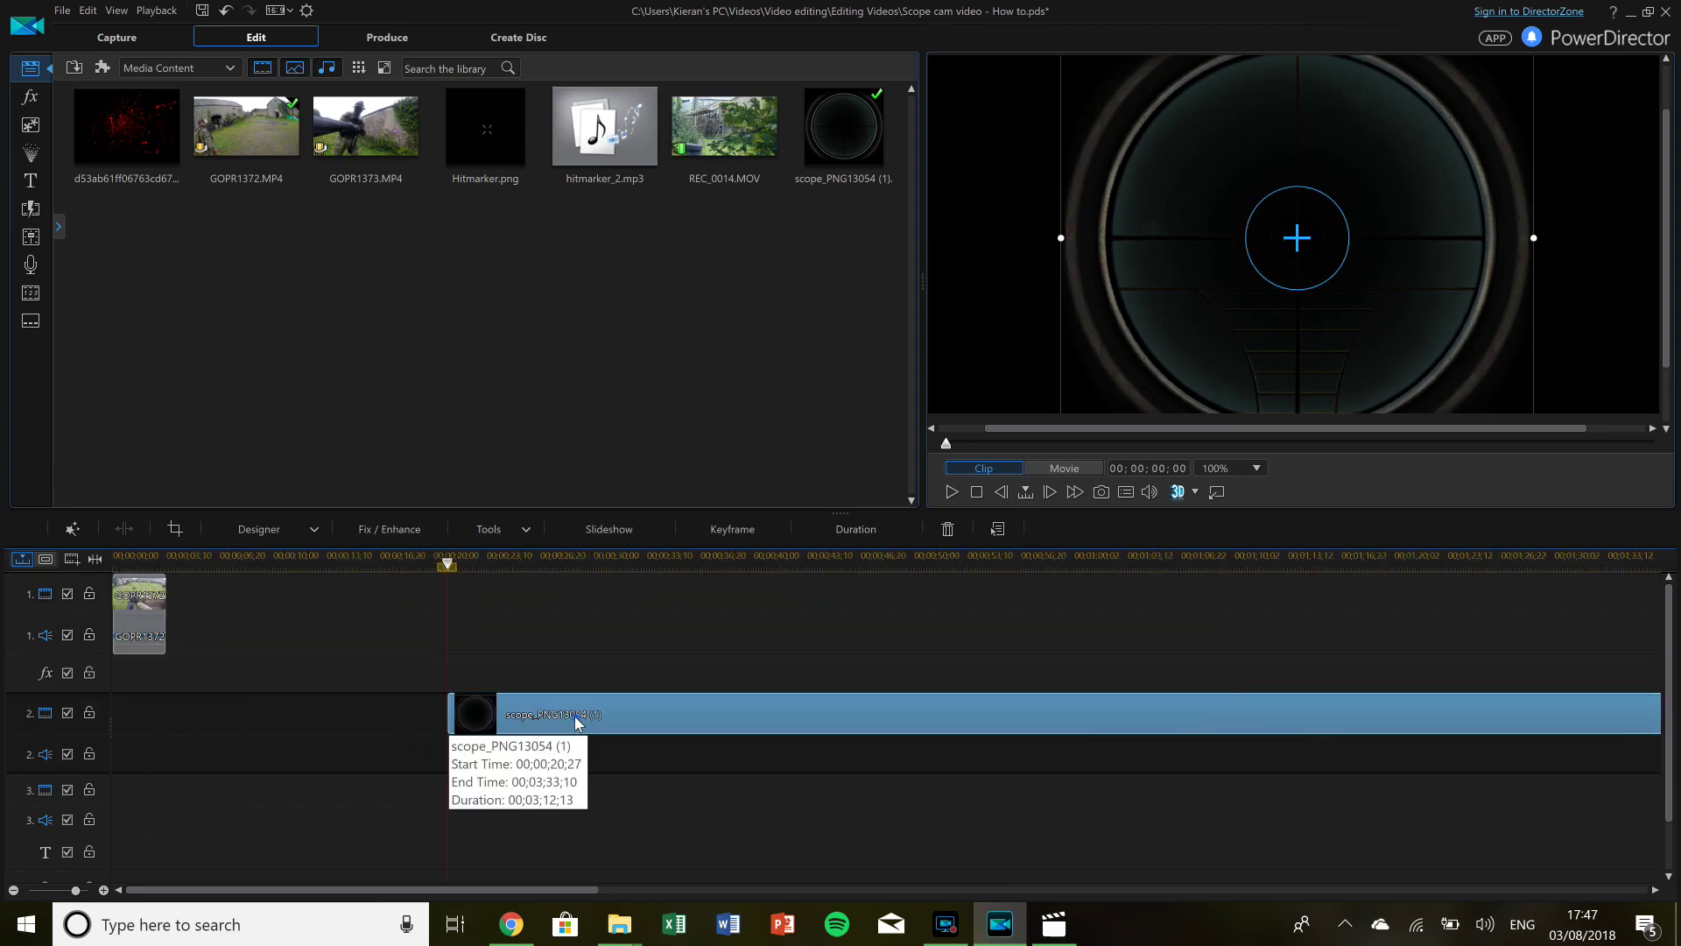
pyautogui.moveTo(578, 723); pyautogui.dragTo(293, 728)
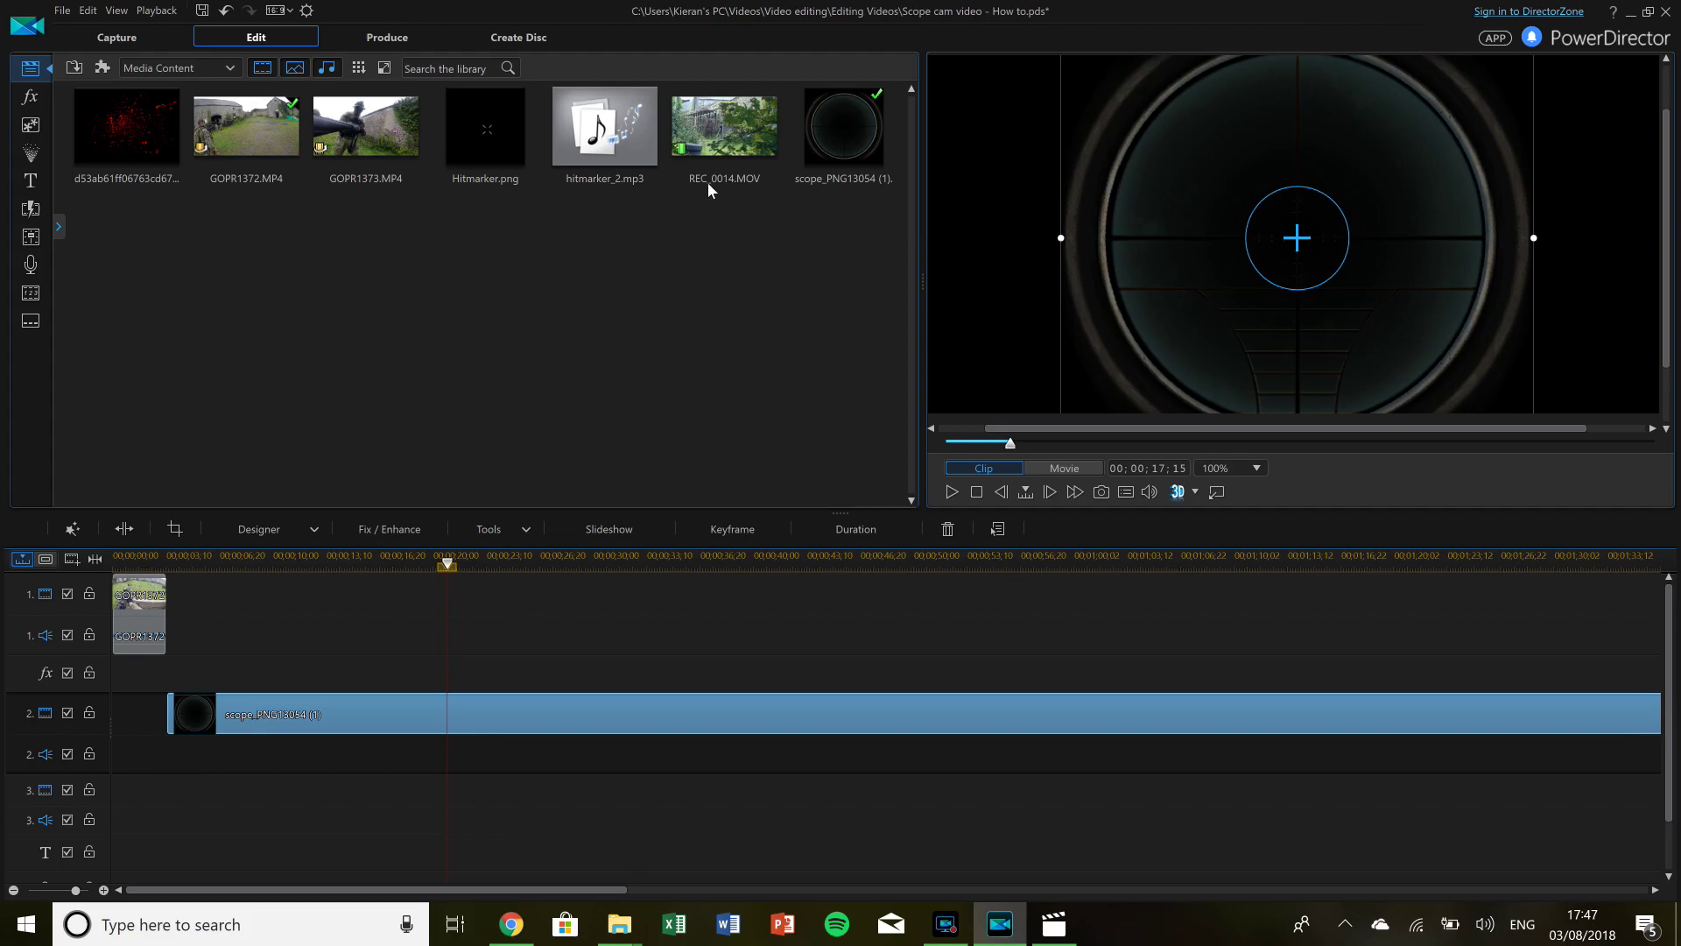
# Add REC_0014 to track 1 after GOPR1372, scrub to about 00;00;05;28, and select REC_0015.
pyautogui.moveTo(728, 141); pyautogui.dragTo(178, 593)
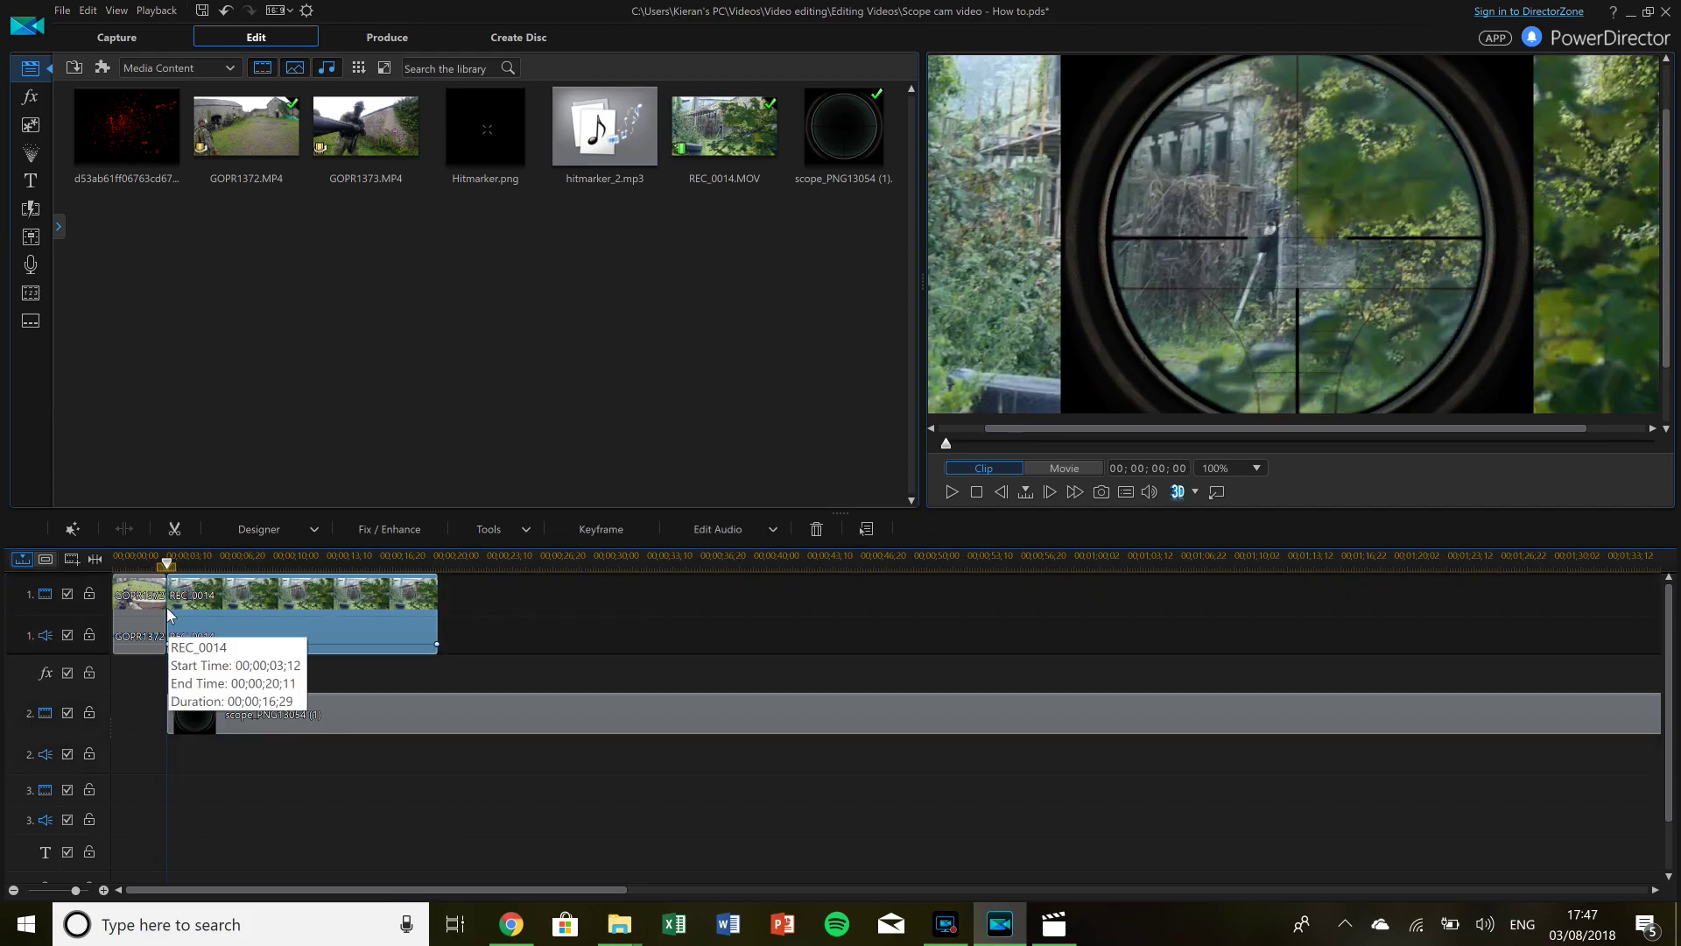
pyautogui.scroll(3, 179, 563)
pyautogui.click(276, 565)
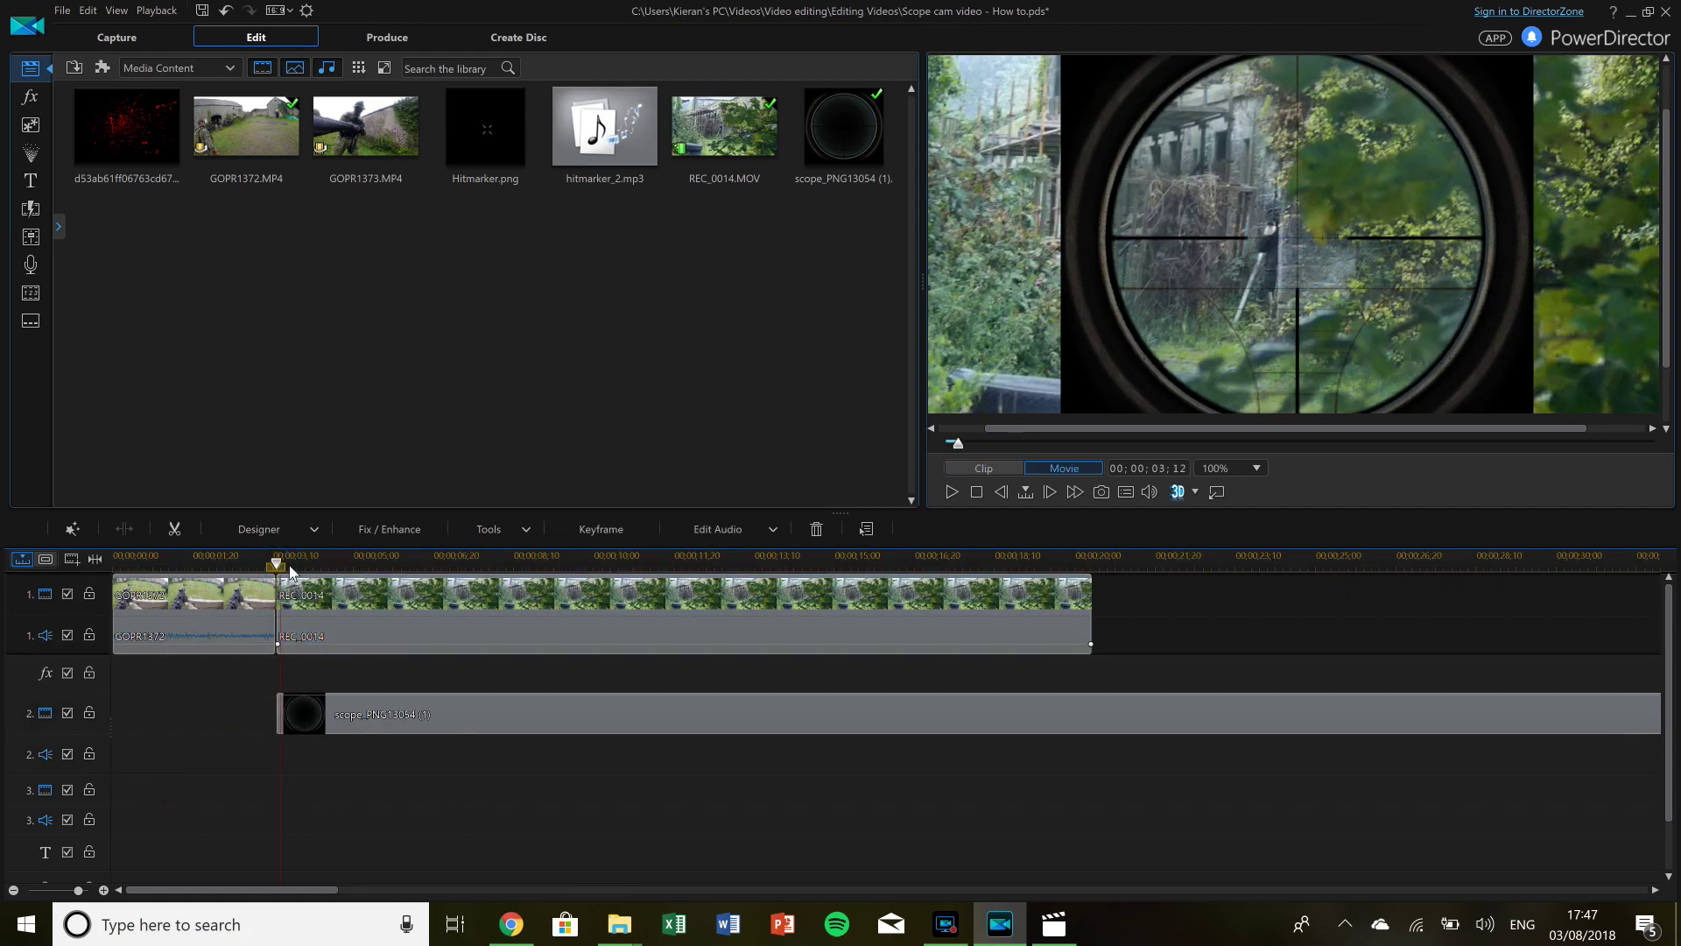
pyautogui.moveTo(292, 569); pyautogui.dragTo(320, 569)
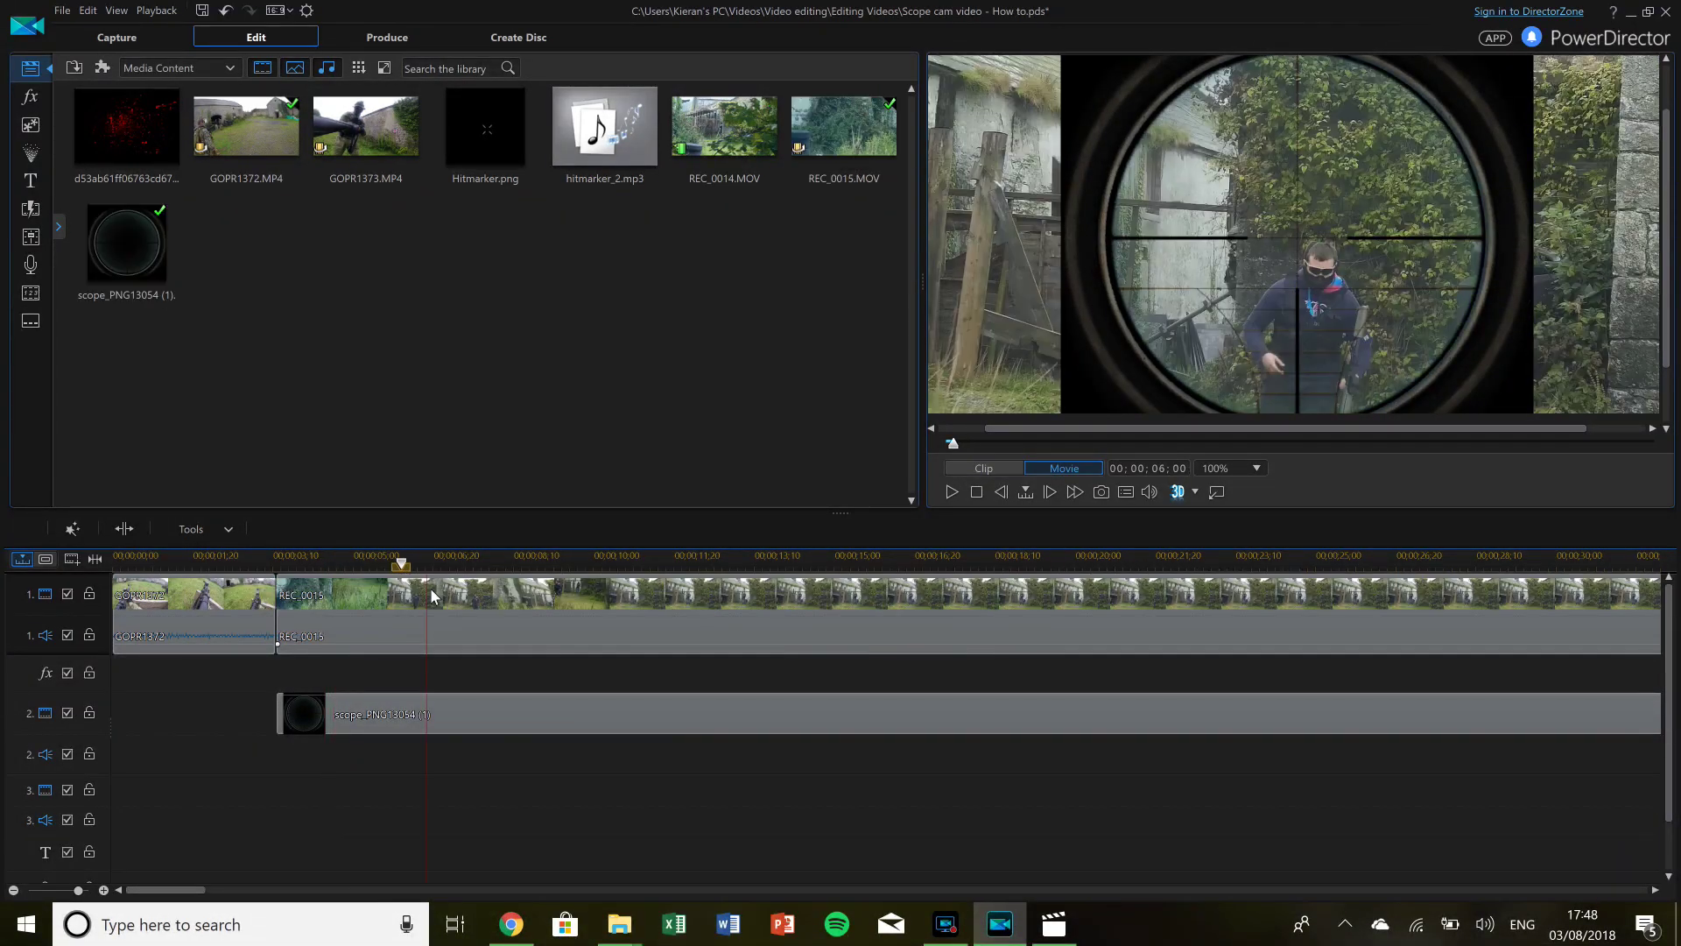
pyautogui.click(429, 587)
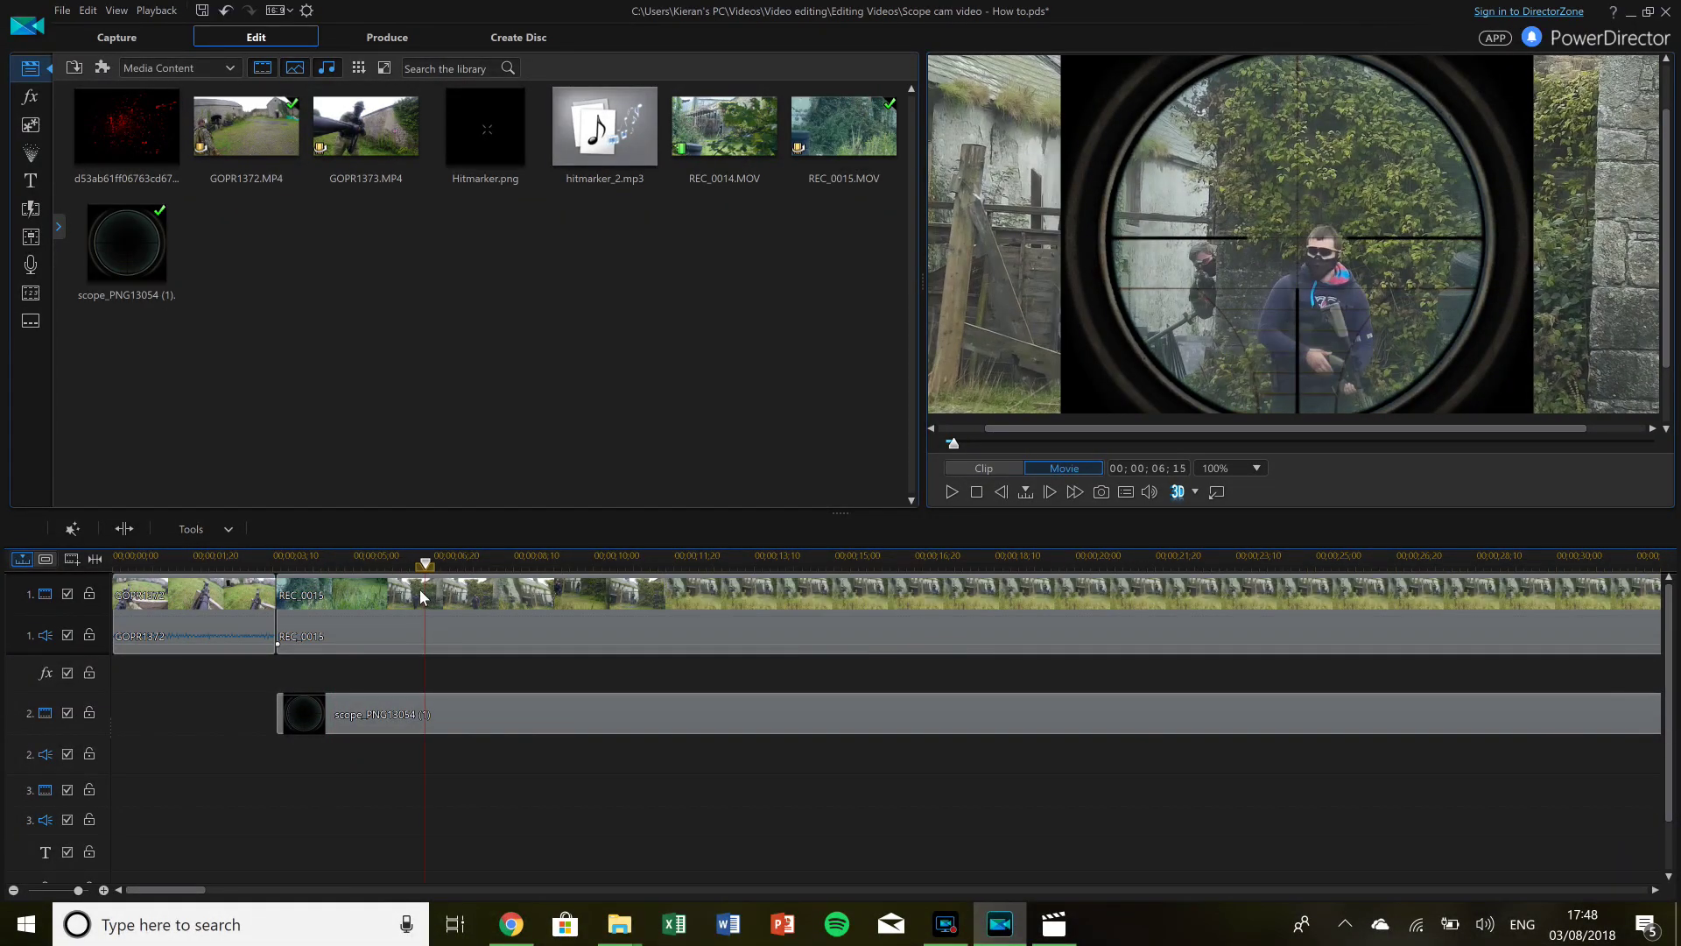
pyautogui.moveTo(419, 590); pyautogui.dragTo(340, 553)
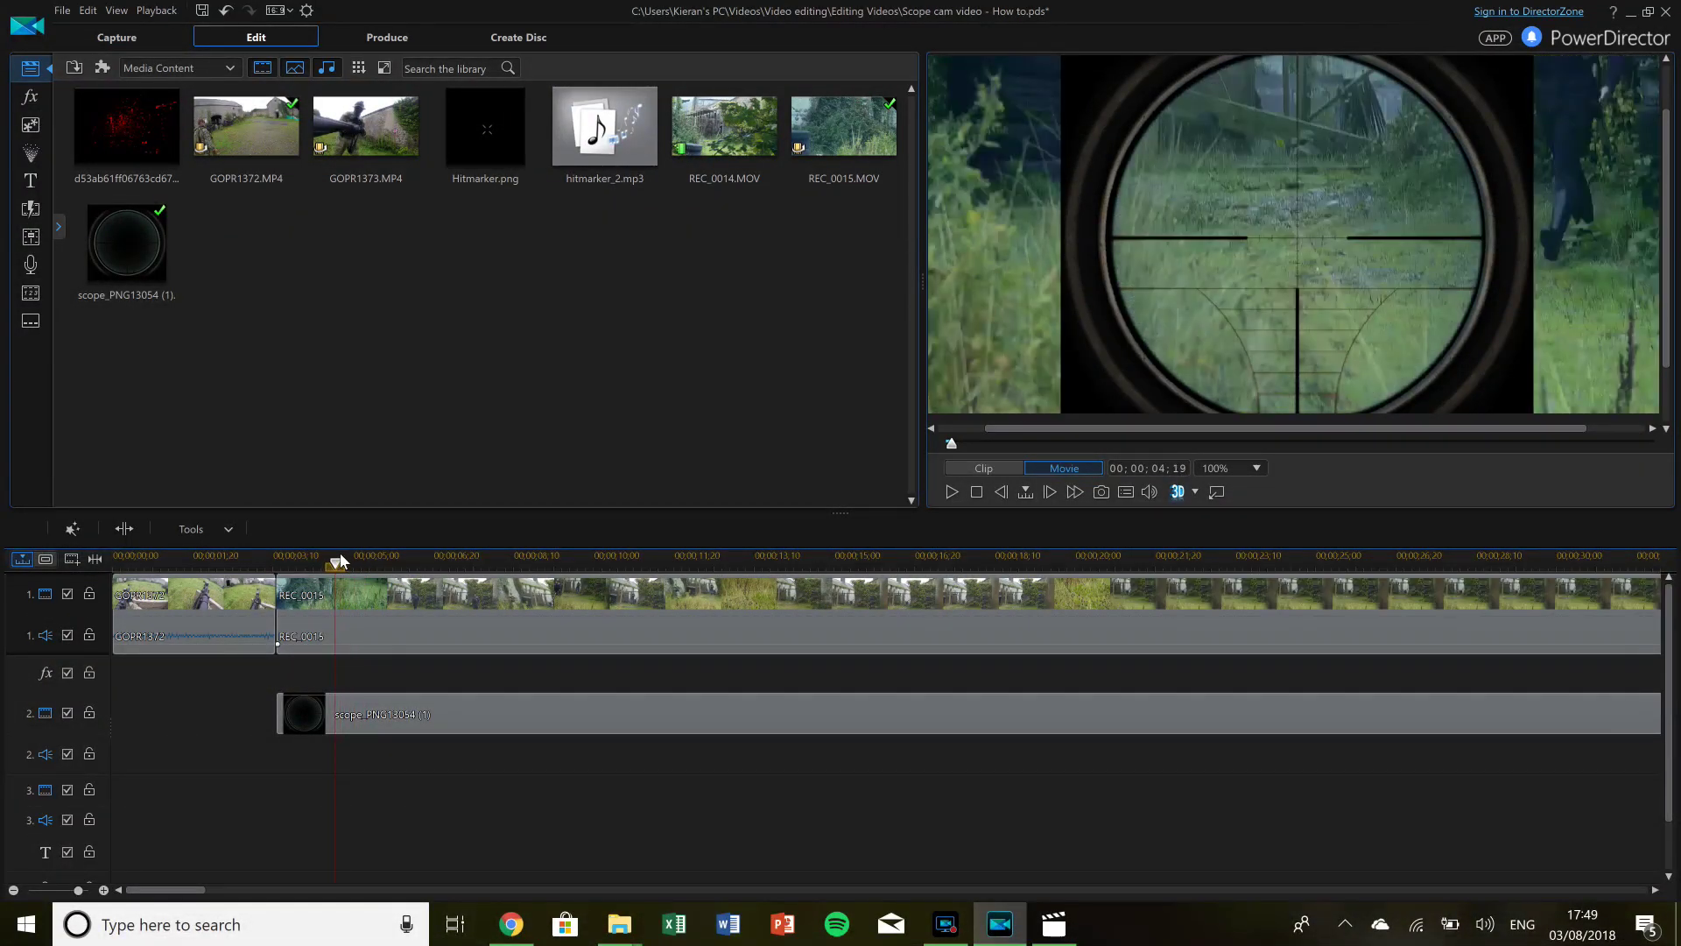
pyautogui.click(334, 597)
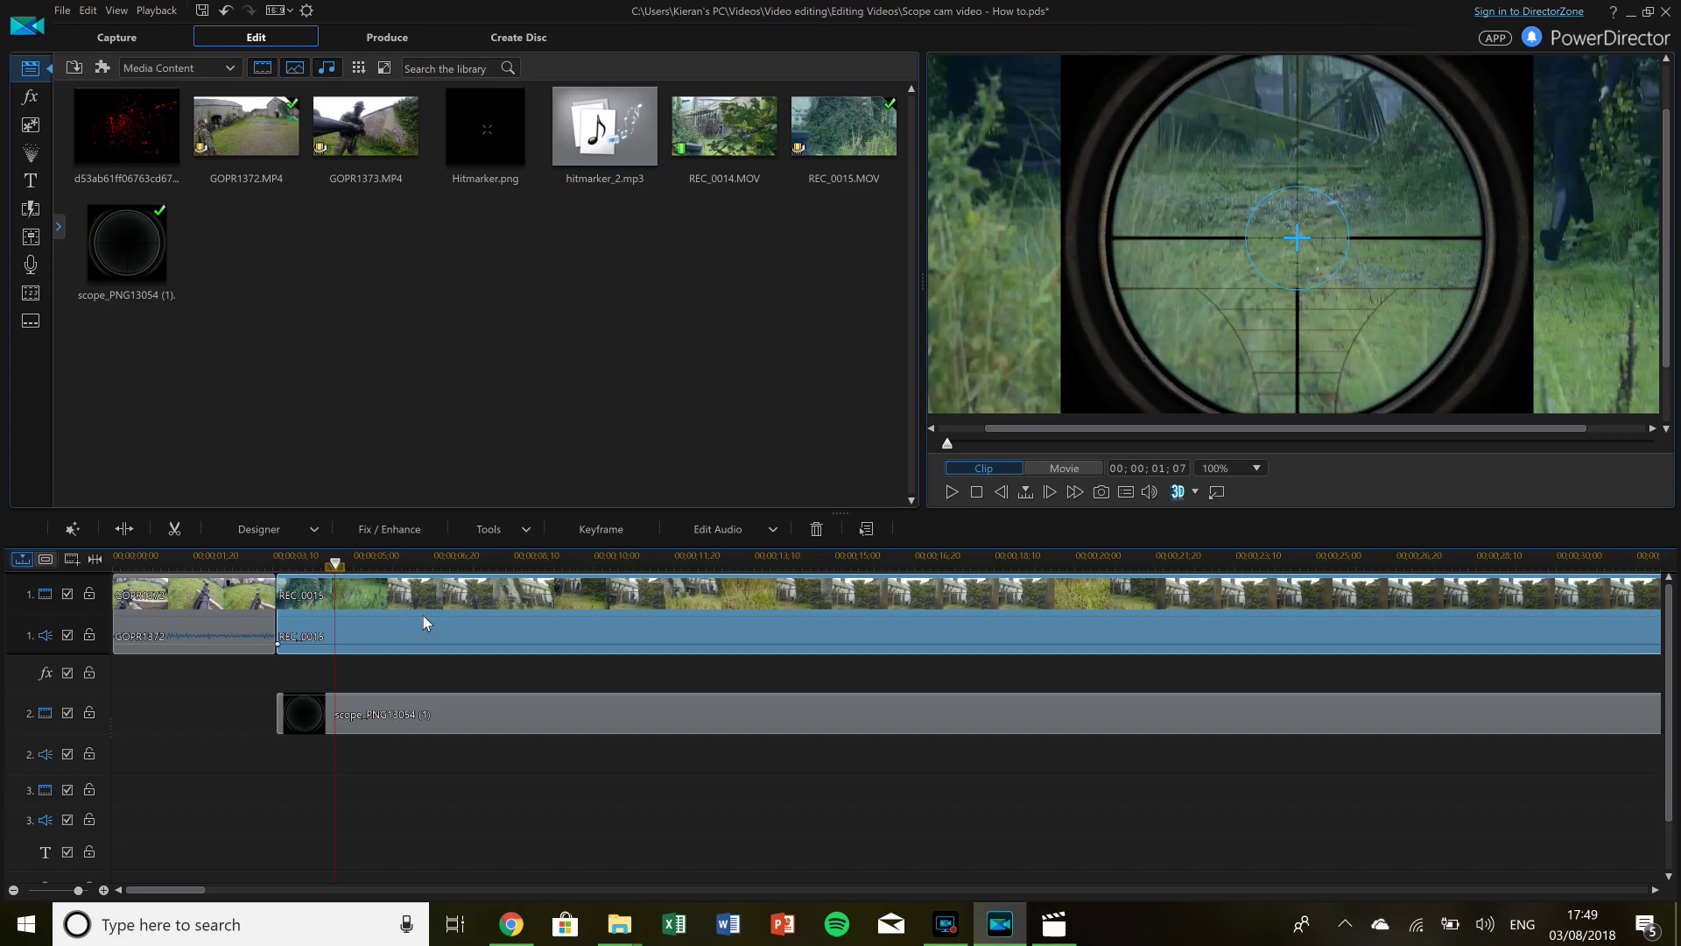
# Split REC_0015 at the playhead and remove the first piece with Remove, Fill Gap and Move All Clips.
pyautogui.hotkey('ctrl', 't')
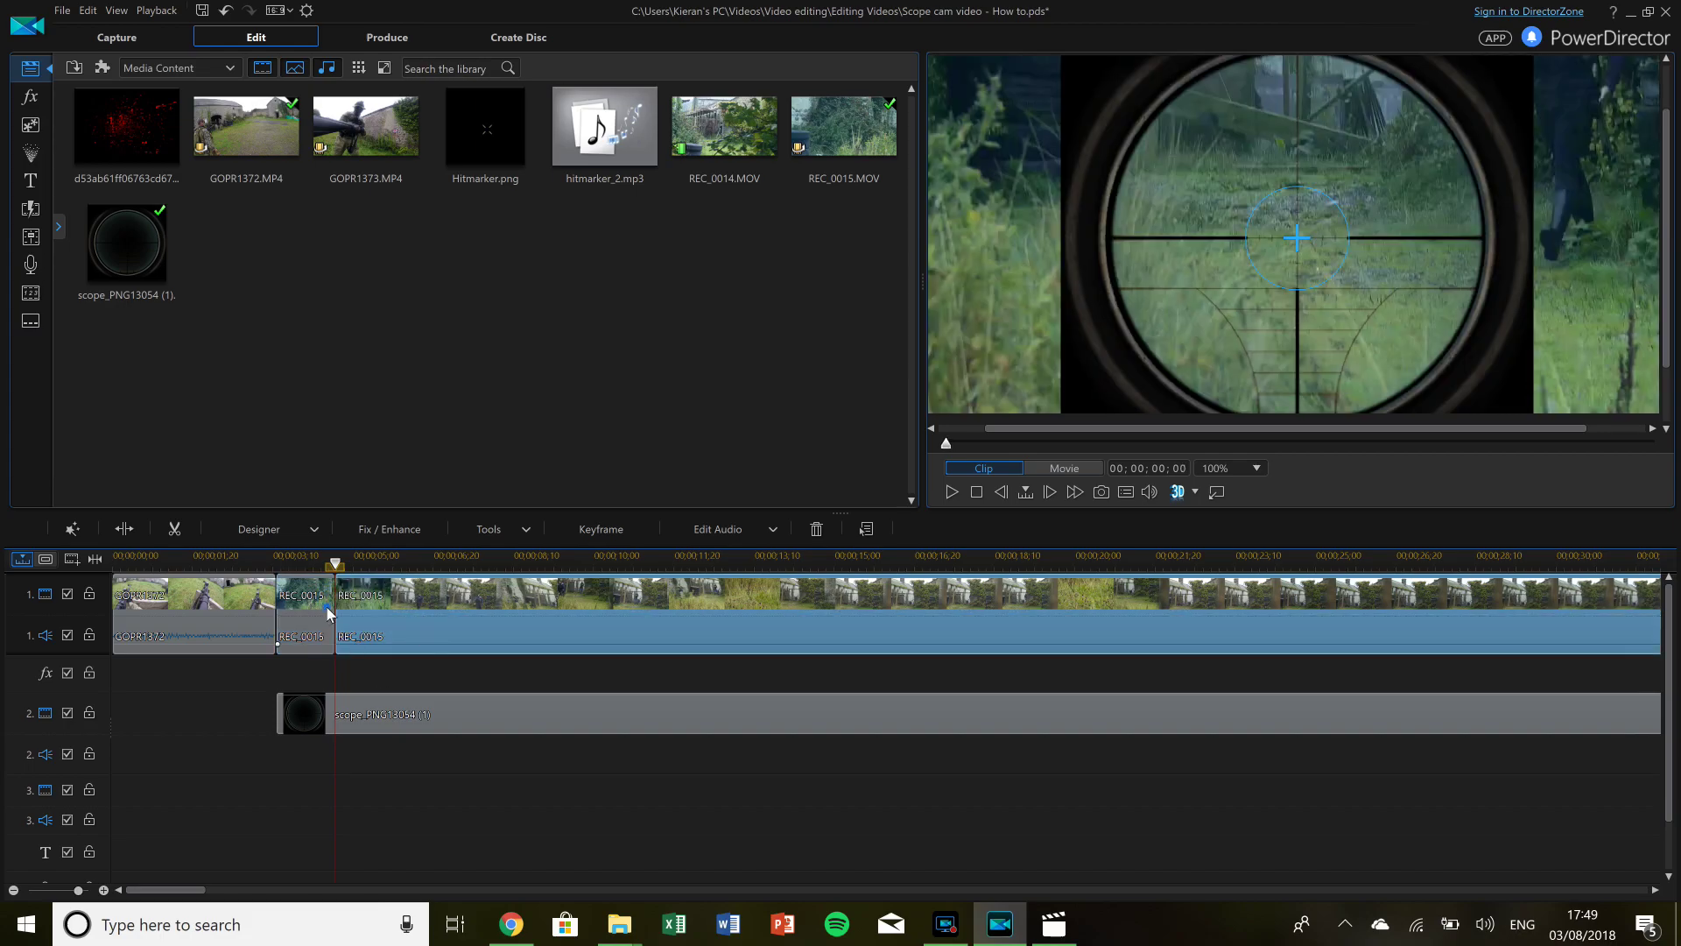
pyautogui.click(326, 611)
pyautogui.rightClick(329, 610)
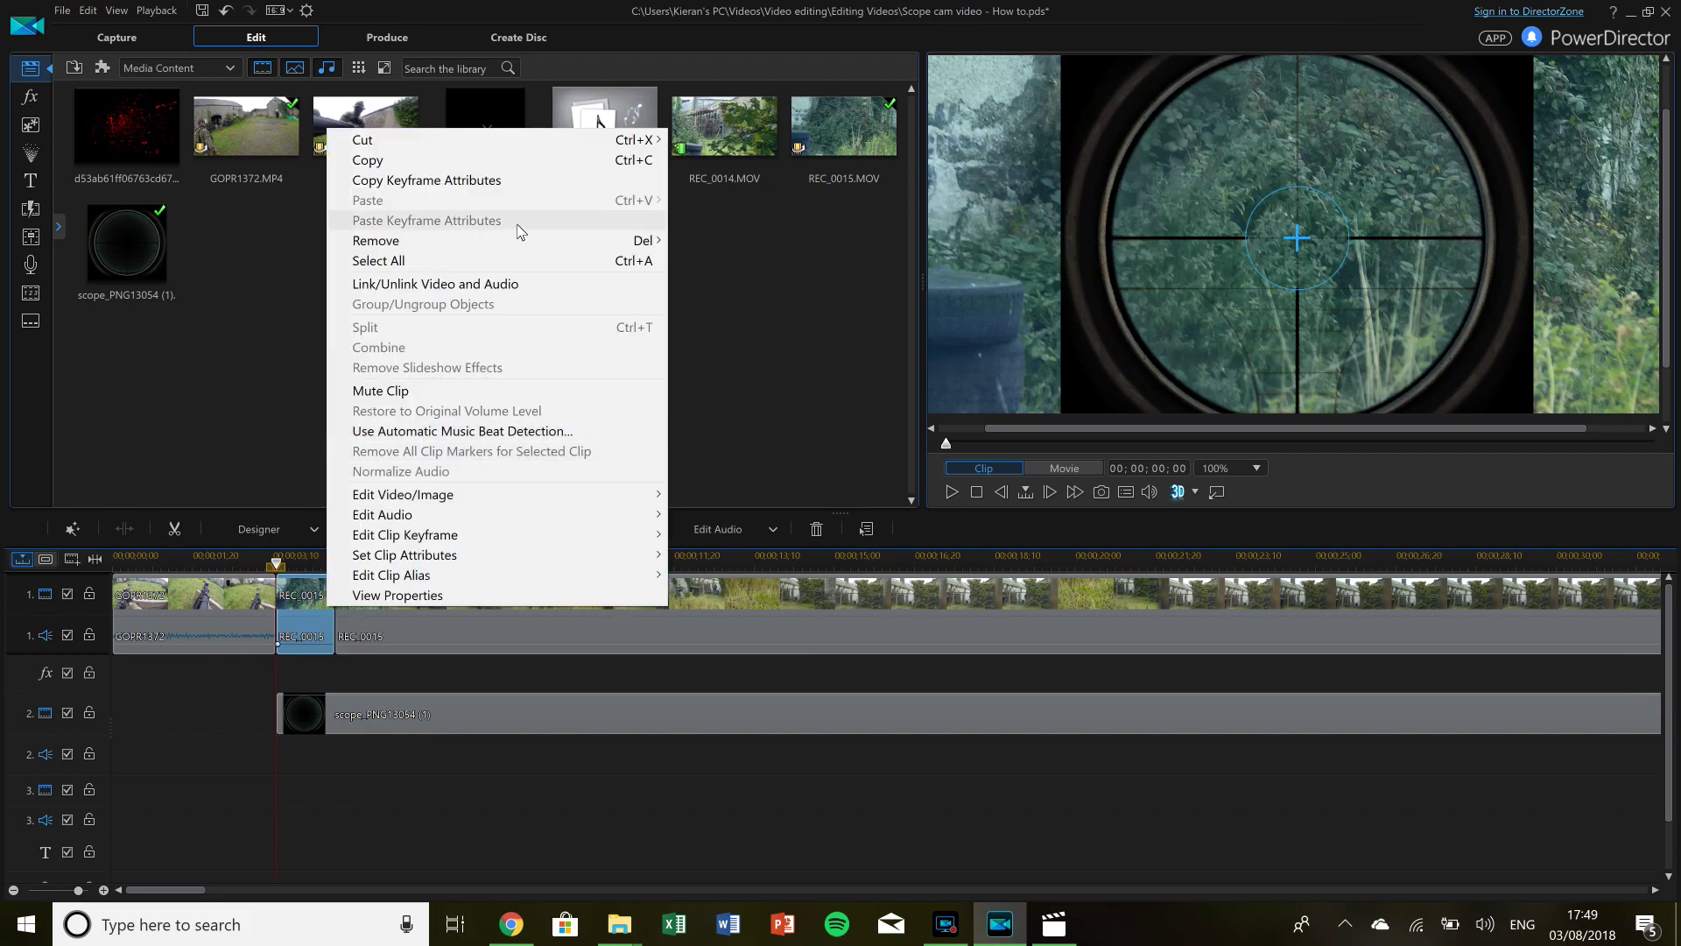
pyautogui.moveTo(523, 240)
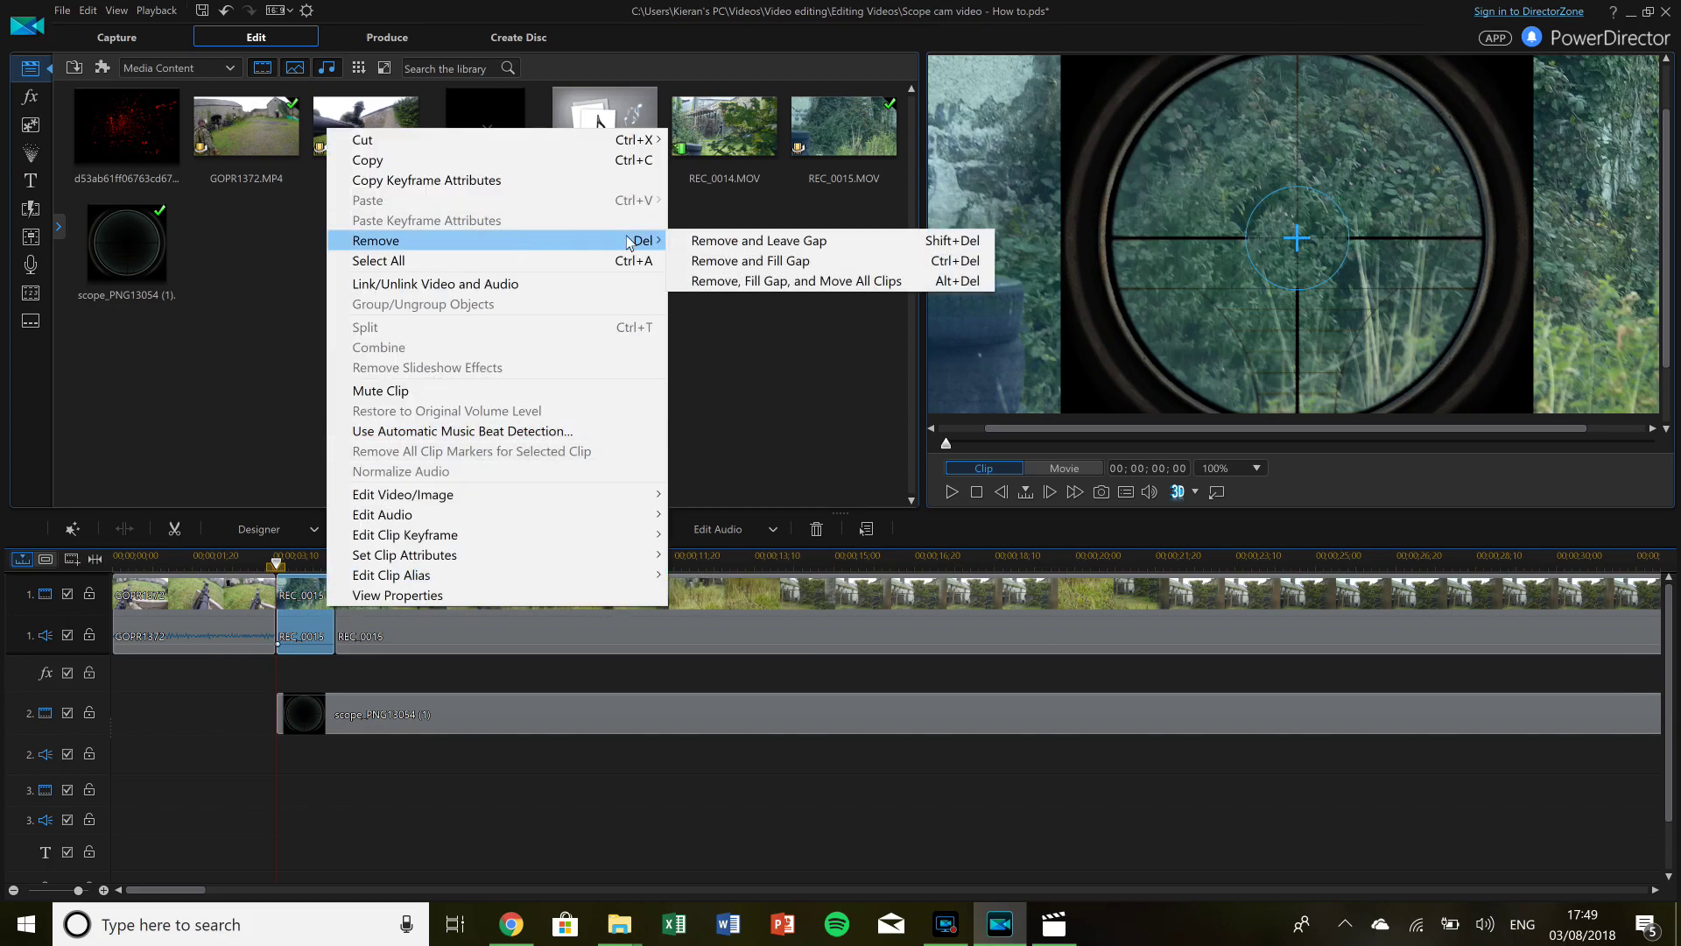
pyautogui.click(795, 281)
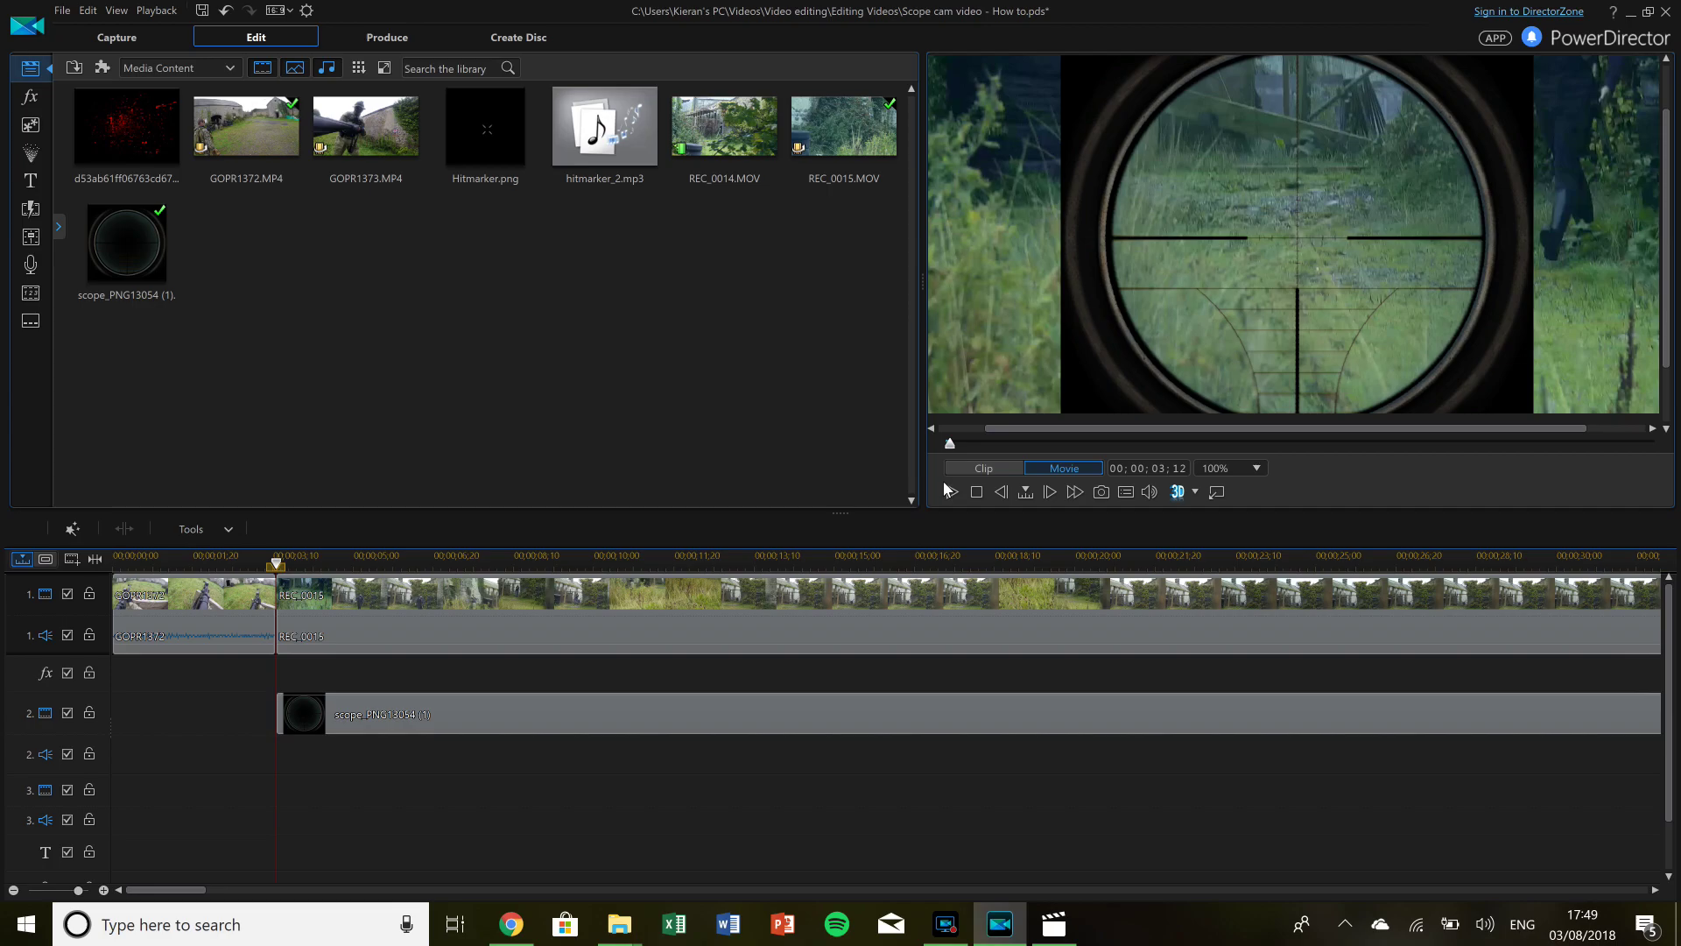
# Play back the trimmed edit, pausing to check frames, then select REC_0015.
pyautogui.click(951, 492)
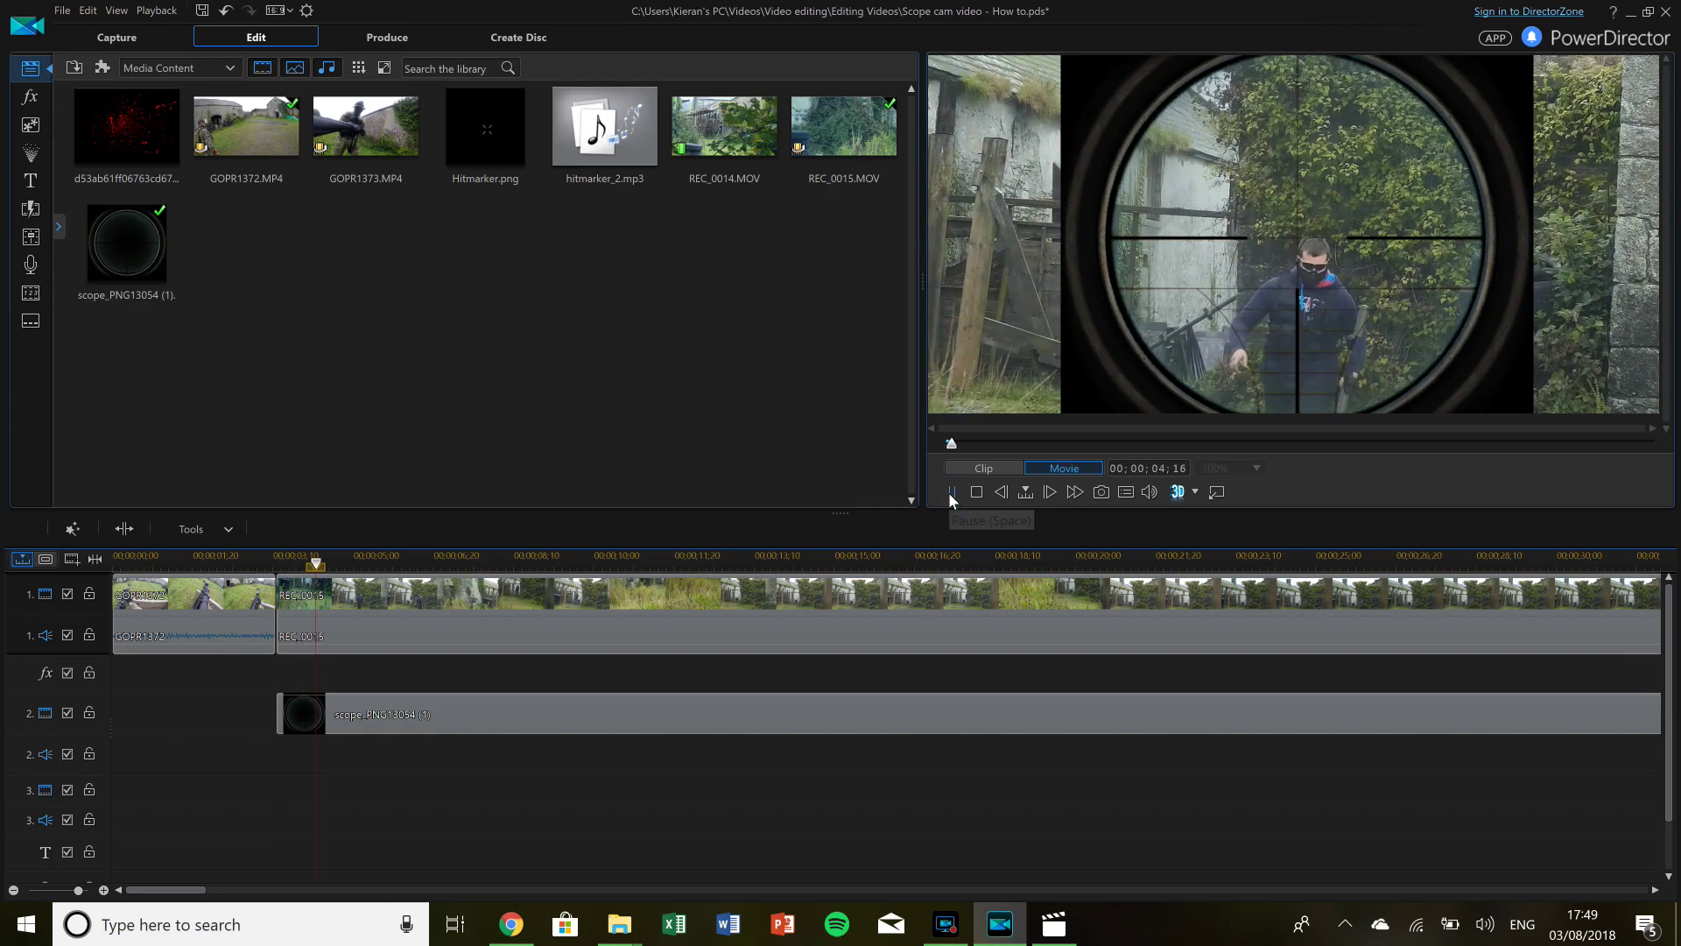
pyautogui.click(951, 493)
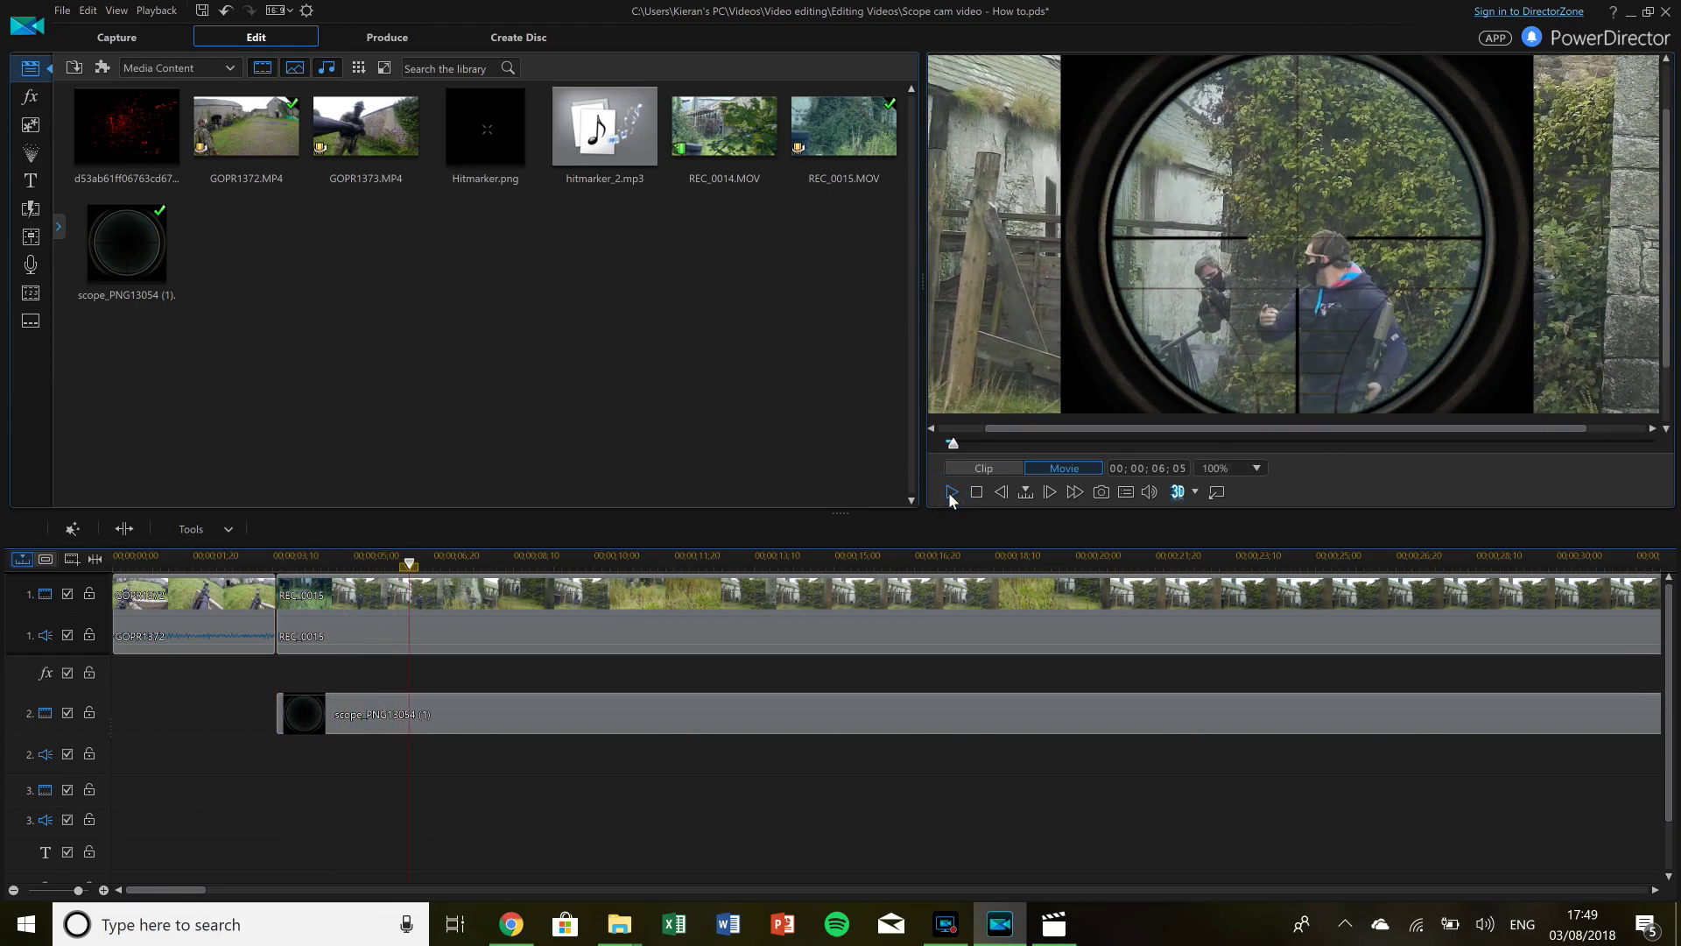
pyautogui.click(951, 493)
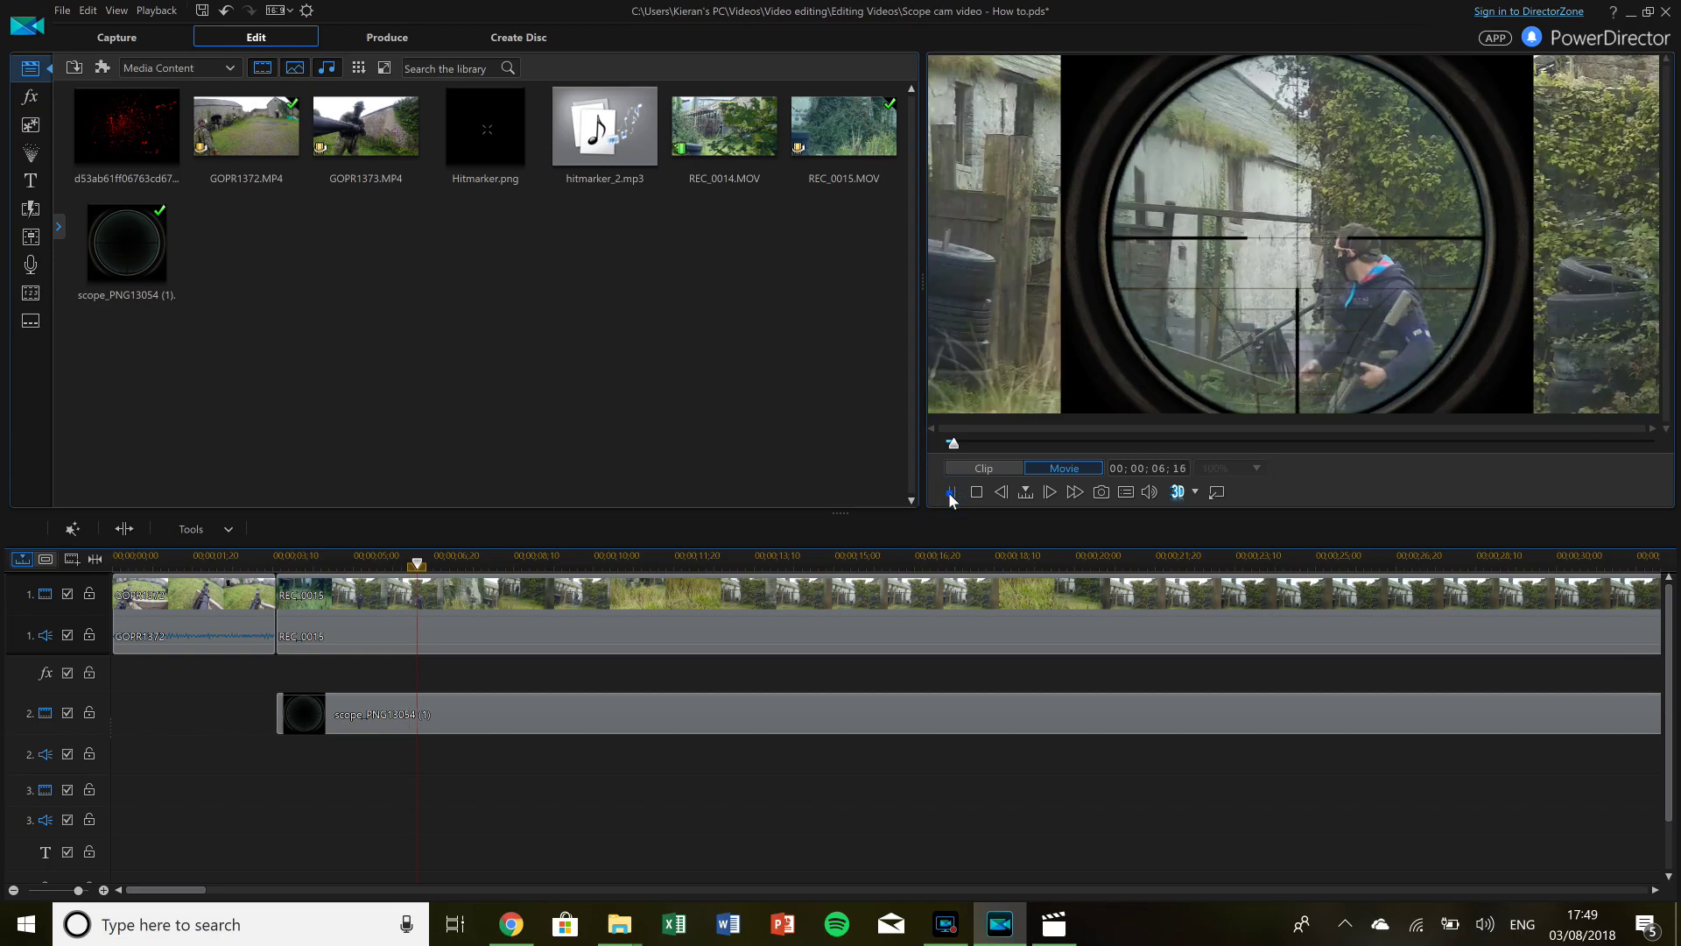
pyautogui.click(950, 493)
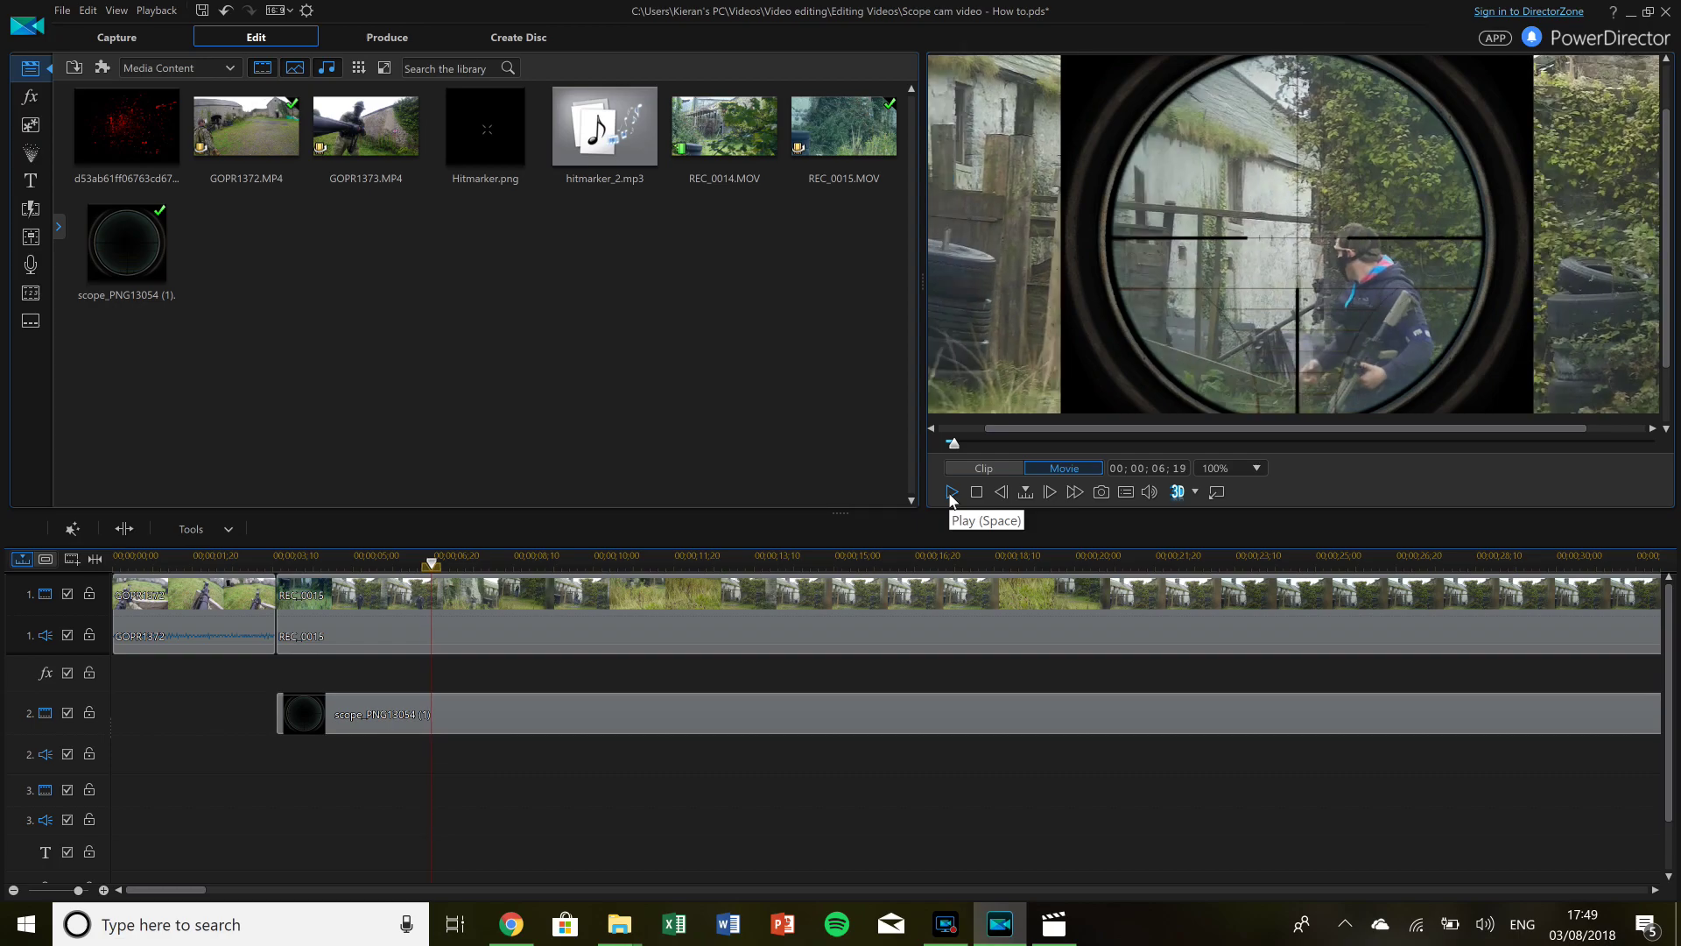
pyautogui.click(892, 613)
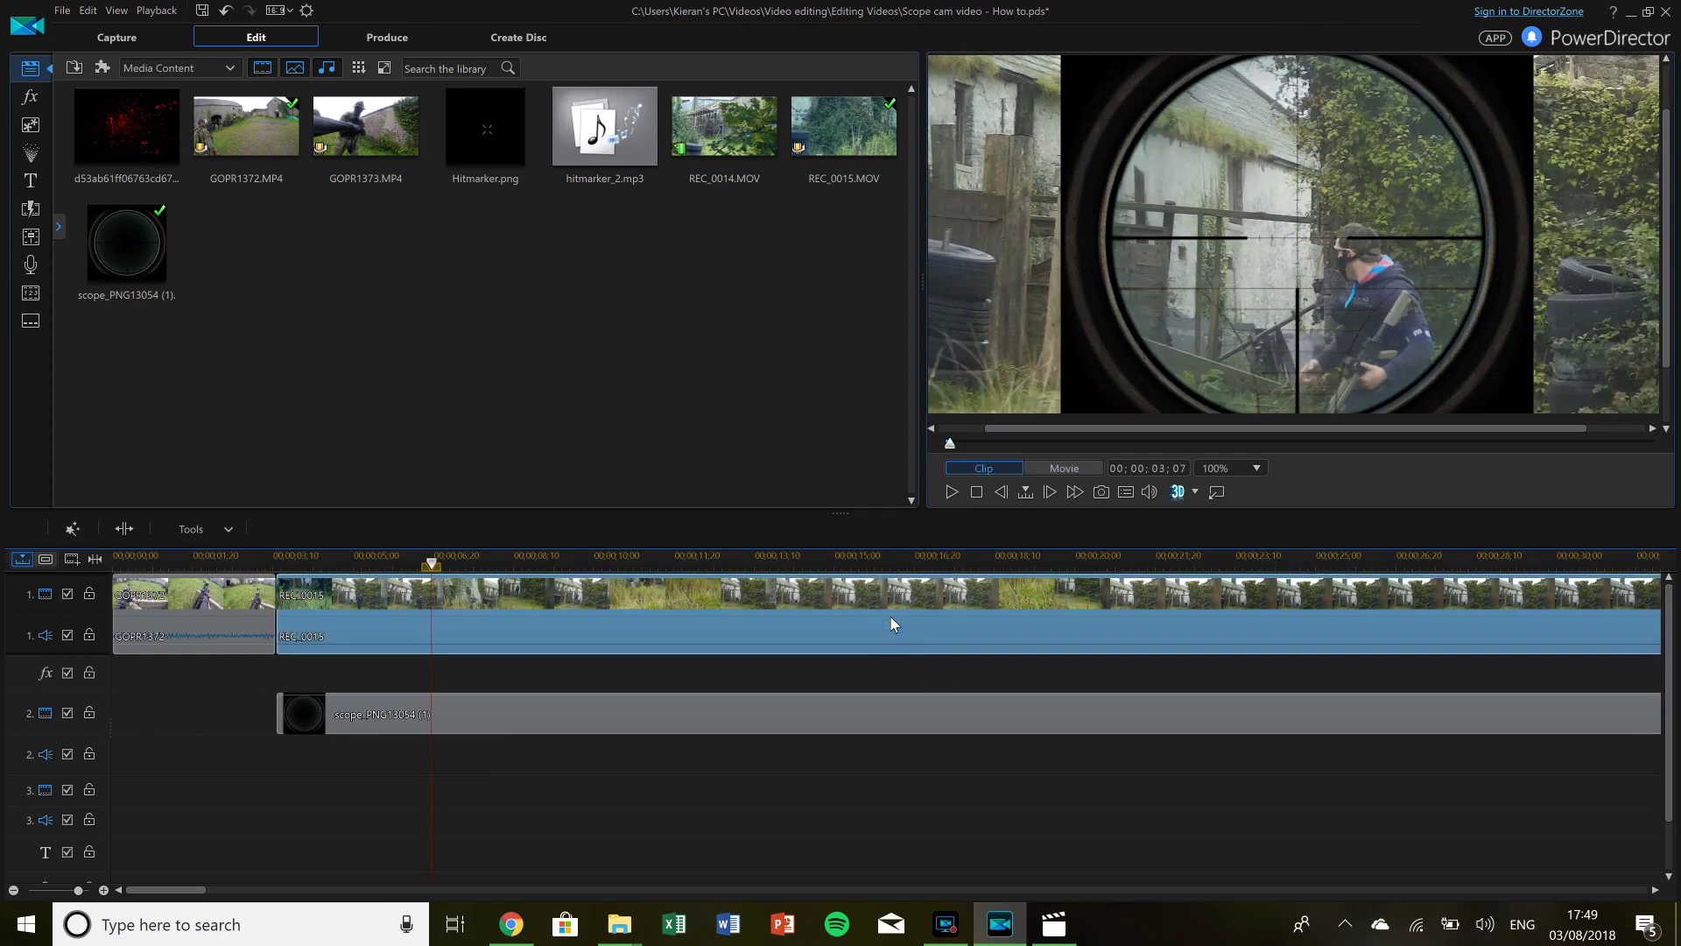
# Split REC_0015 at the playhead, remove the later piece, and reselect the shortened clip.
pyautogui.hotkey('ctrl', 't')
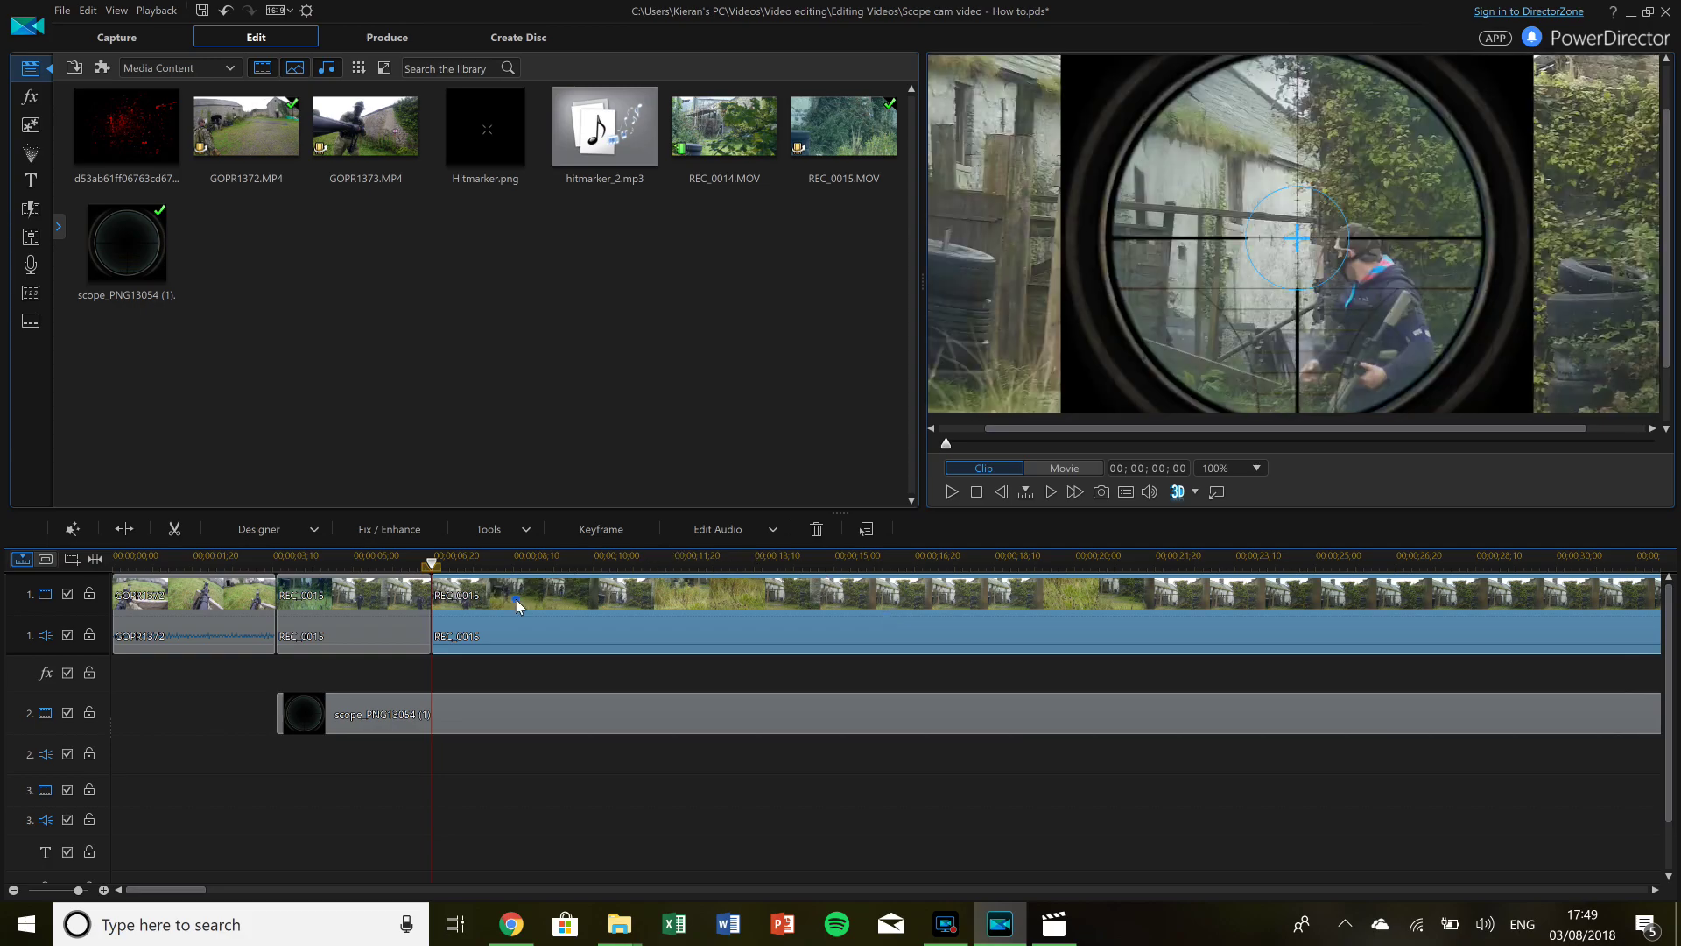
pyautogui.rightClick(517, 599)
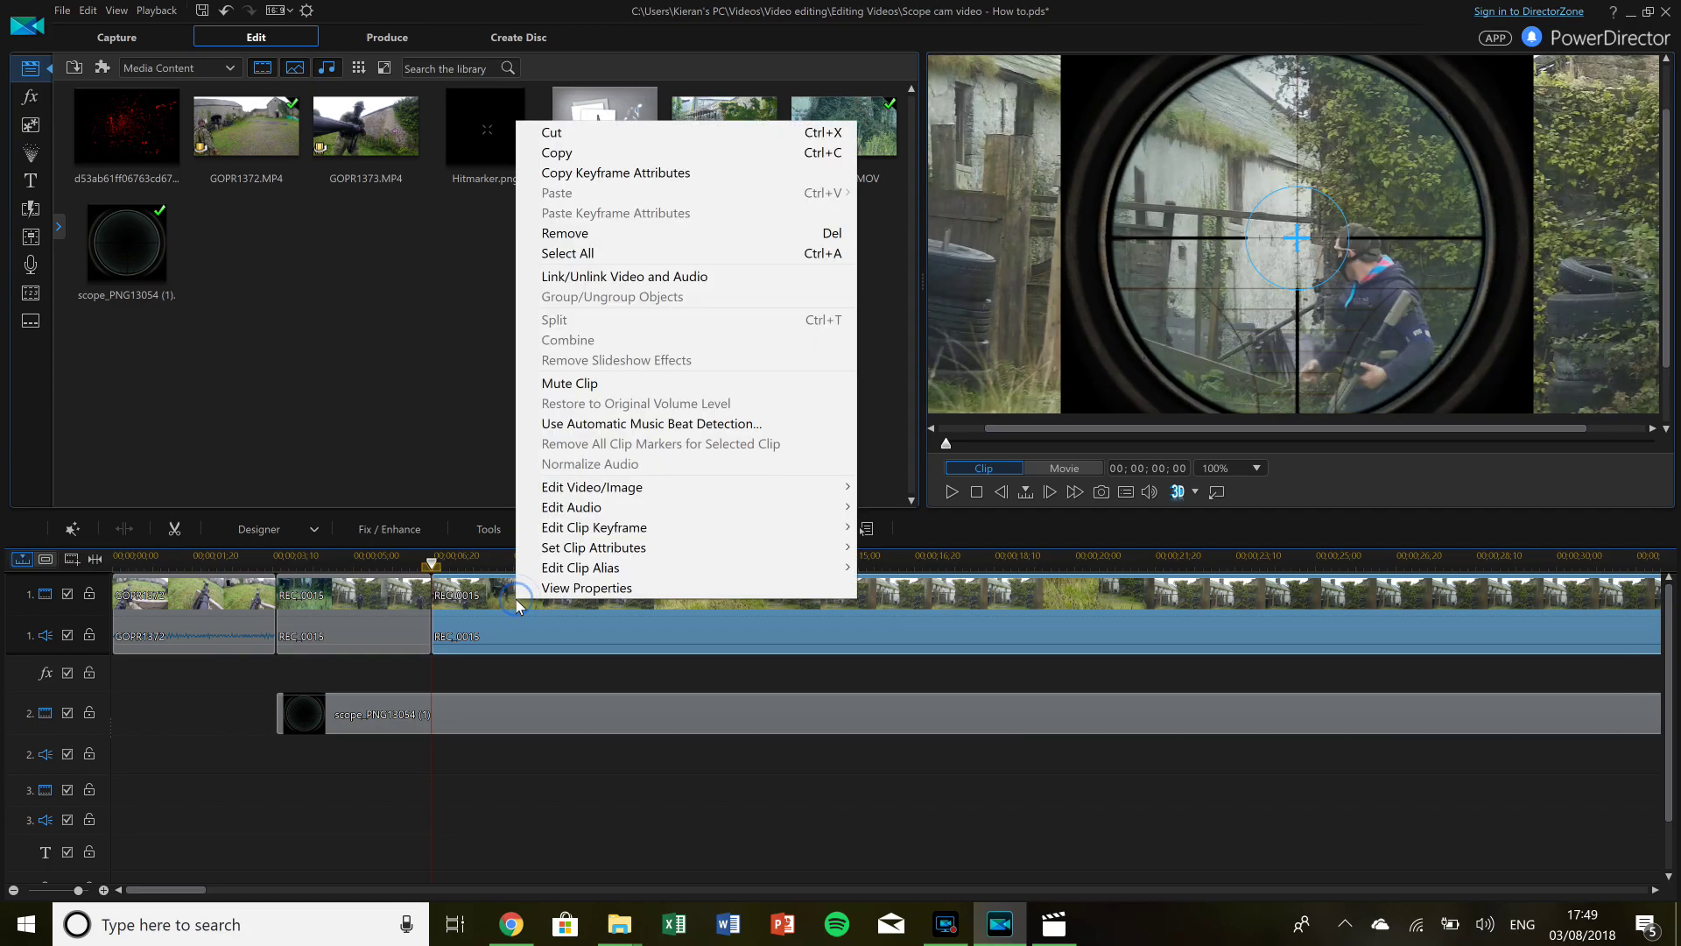
pyautogui.click(679, 233)
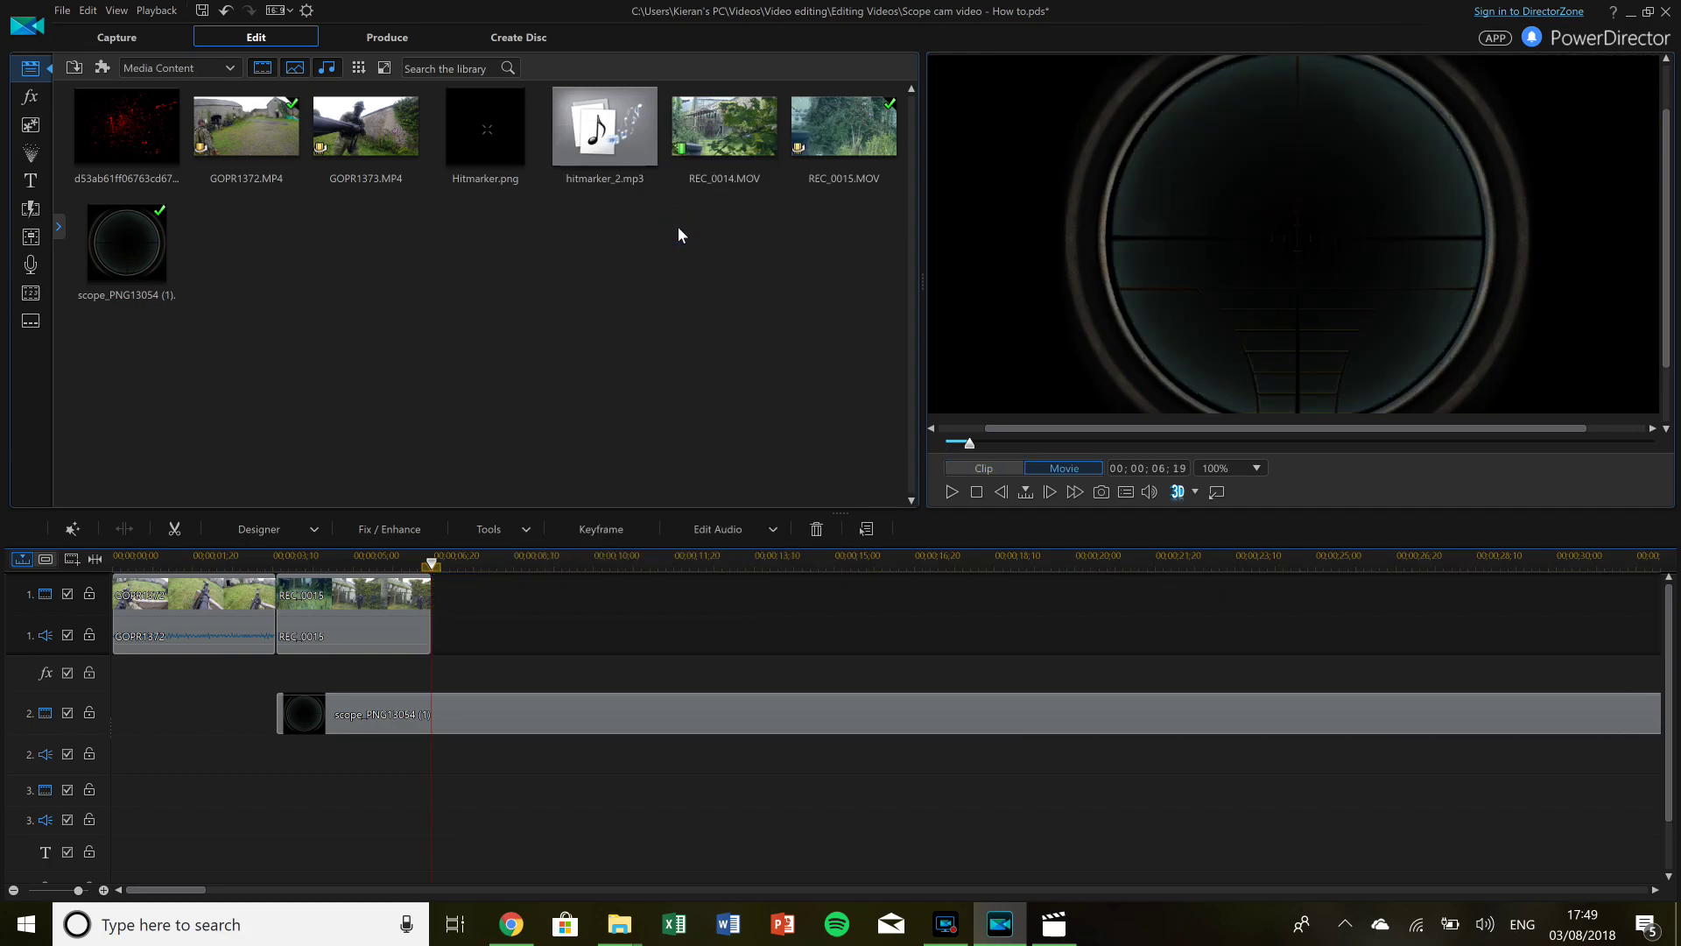
pyautogui.click(360, 613)
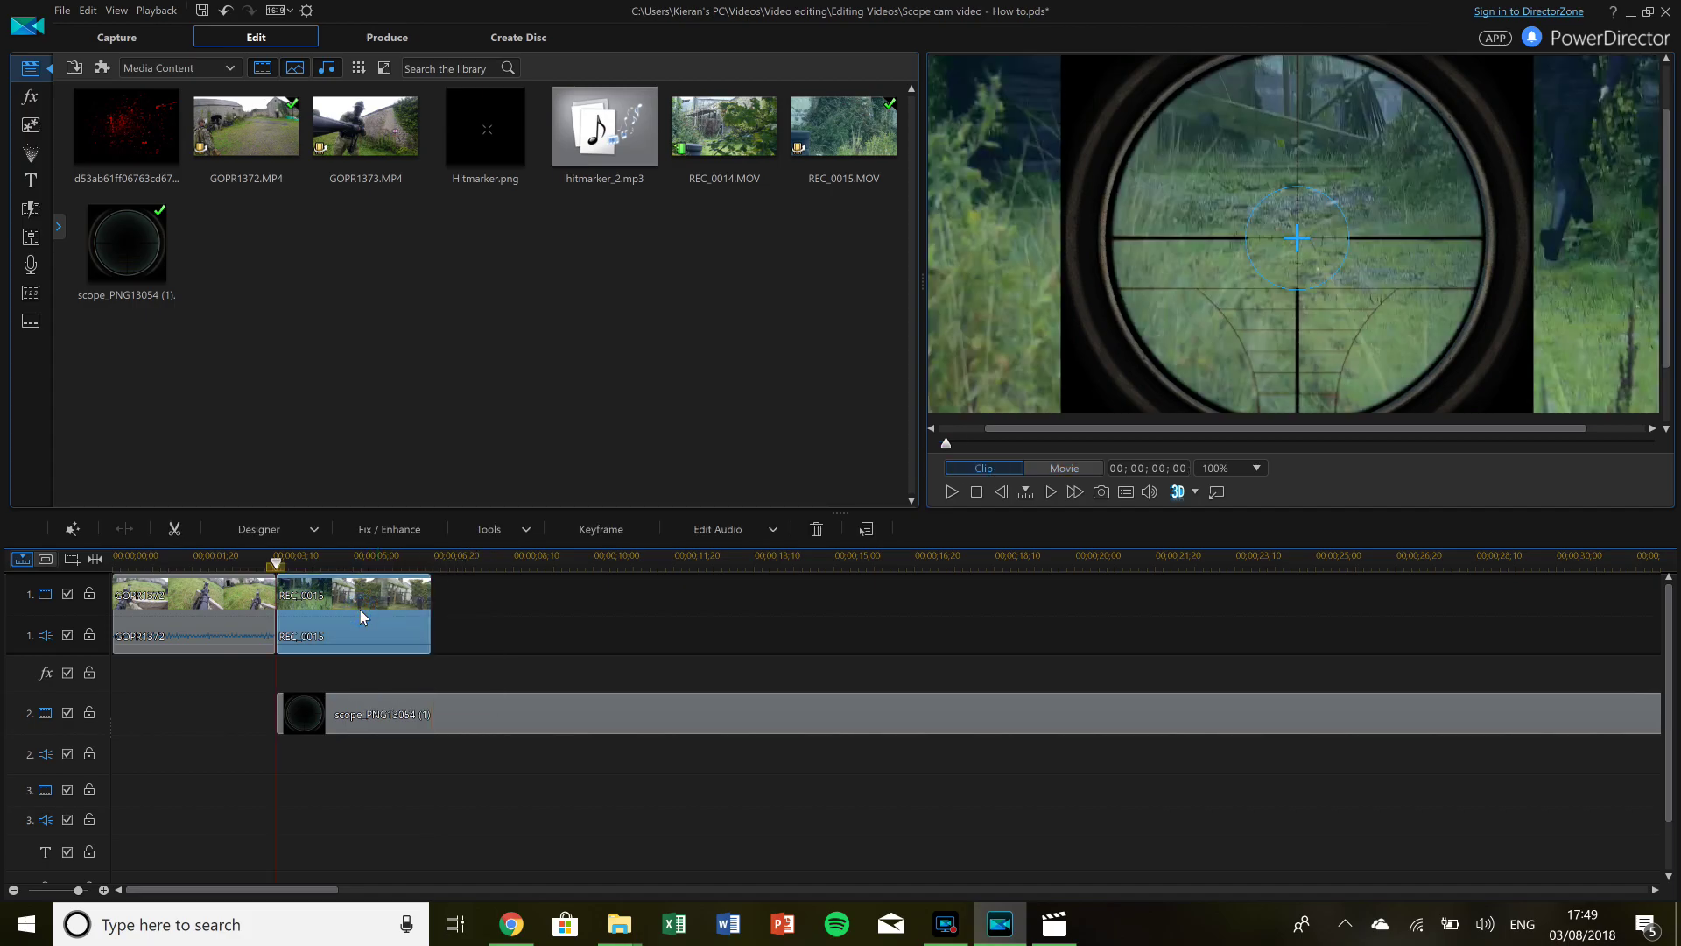
# Play the edit, then frame-step to 00:00:05:29, where the distant opponent appears.
pyautogui.click(953, 491)
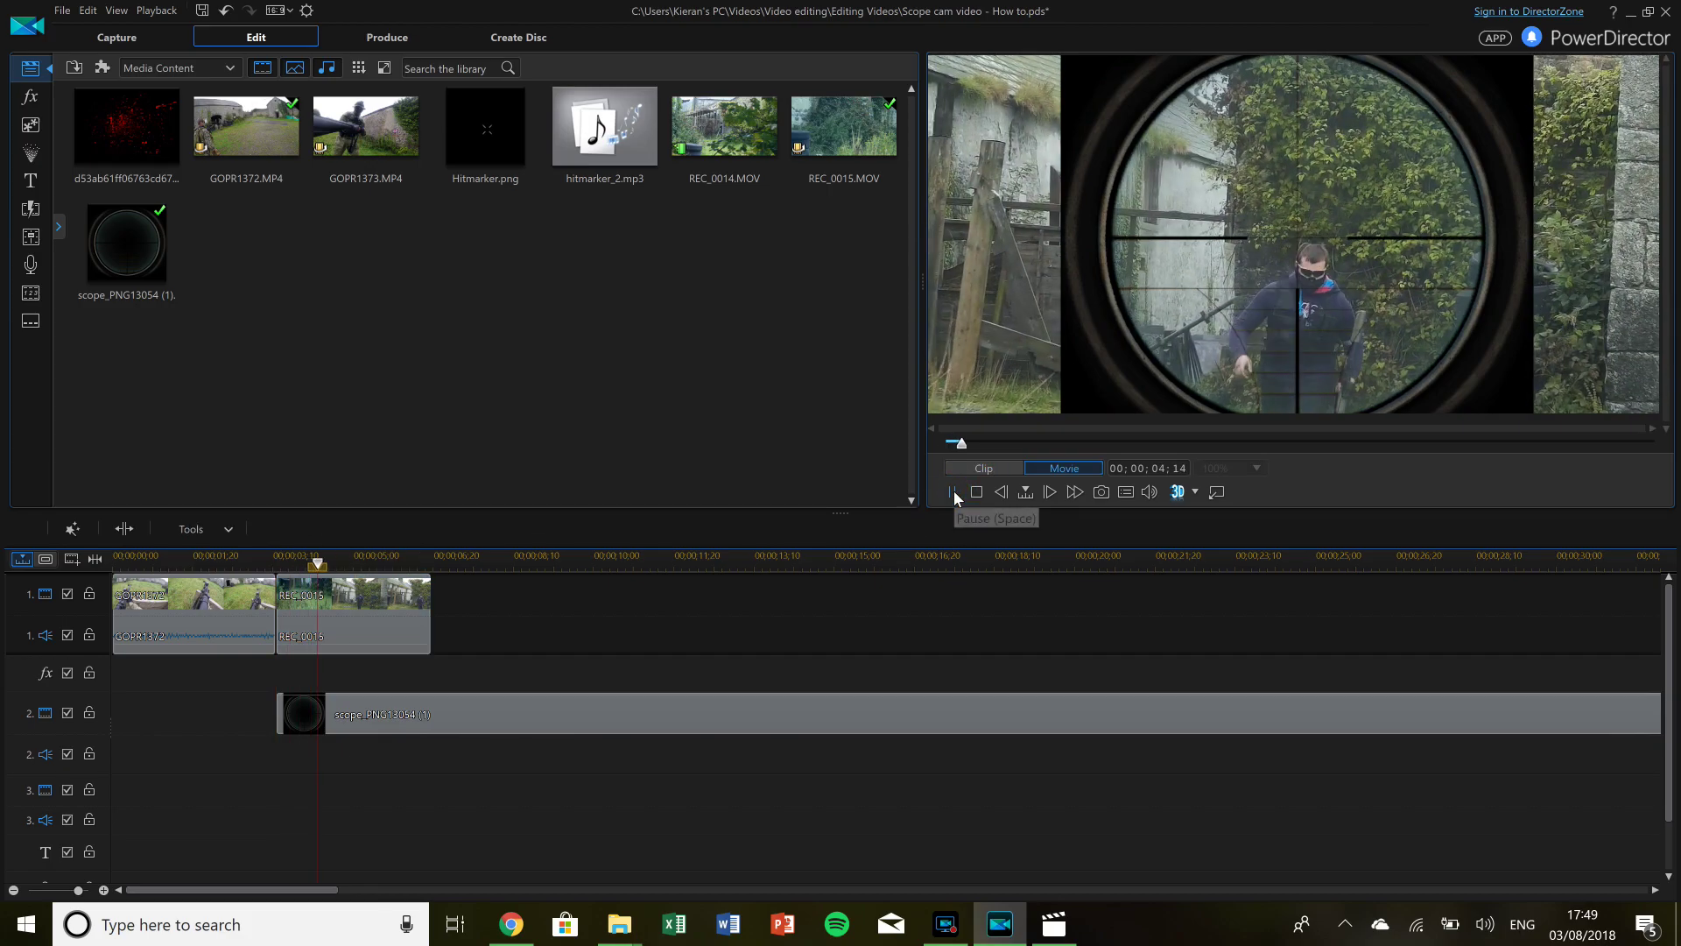
pyautogui.click(954, 491)
pyautogui.click(953, 492)
pyautogui.click(954, 492)
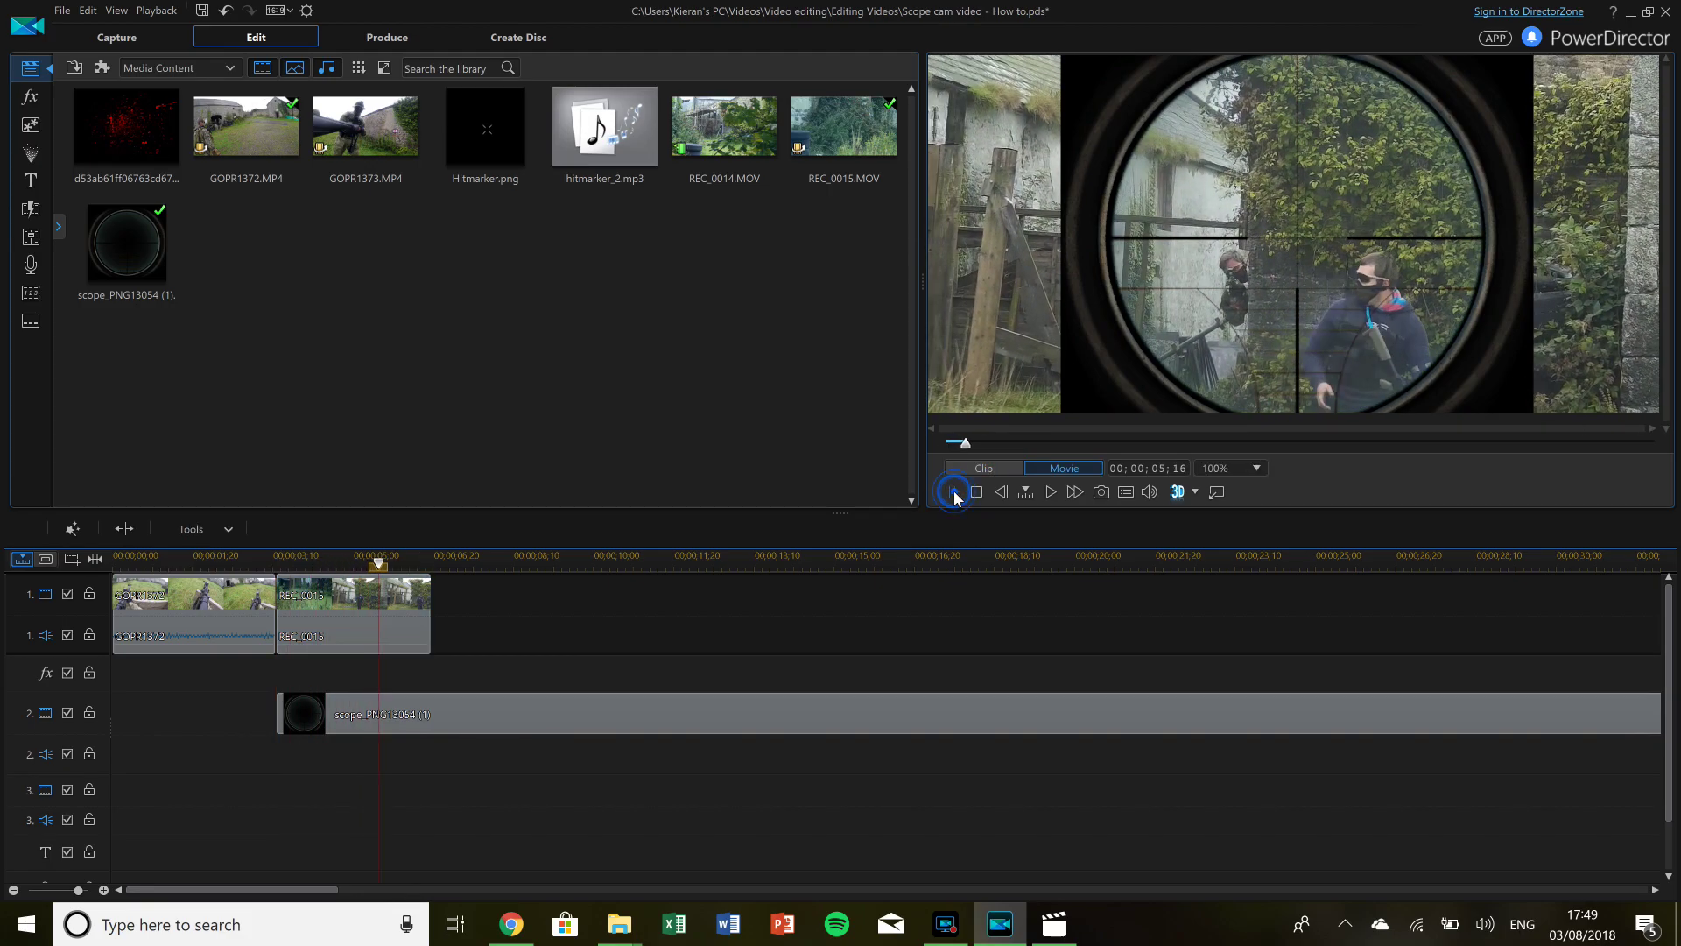
pyautogui.click(954, 491)
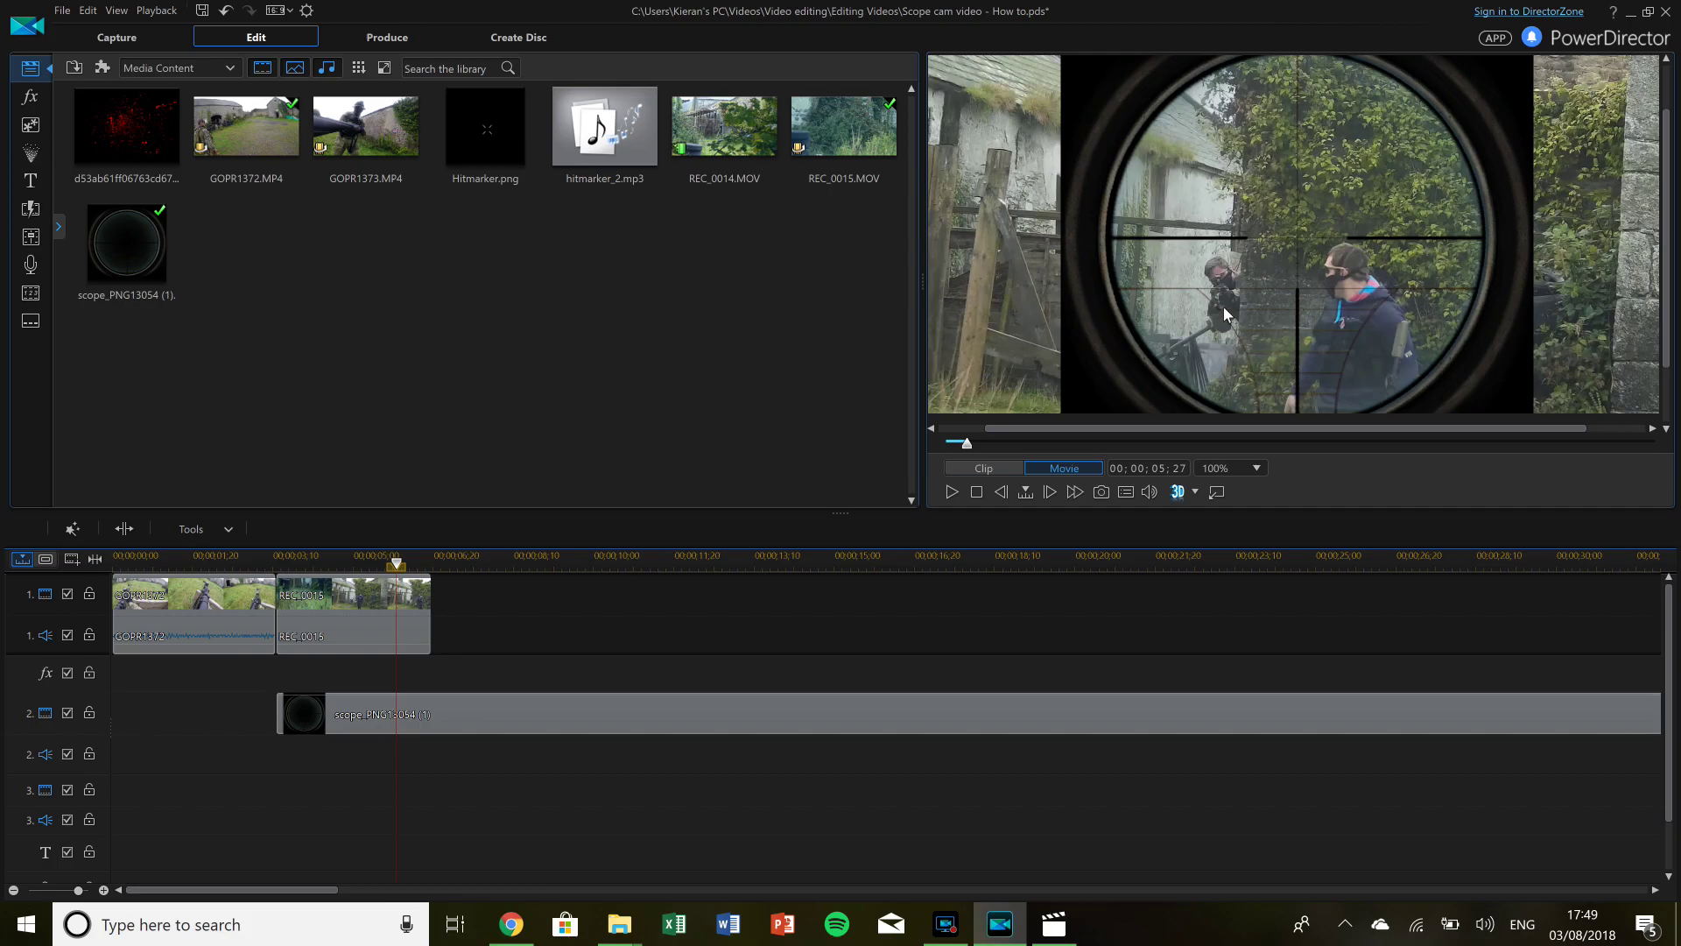
pyautogui.press('.')
pyautogui.press('.')
pyautogui.press('.')
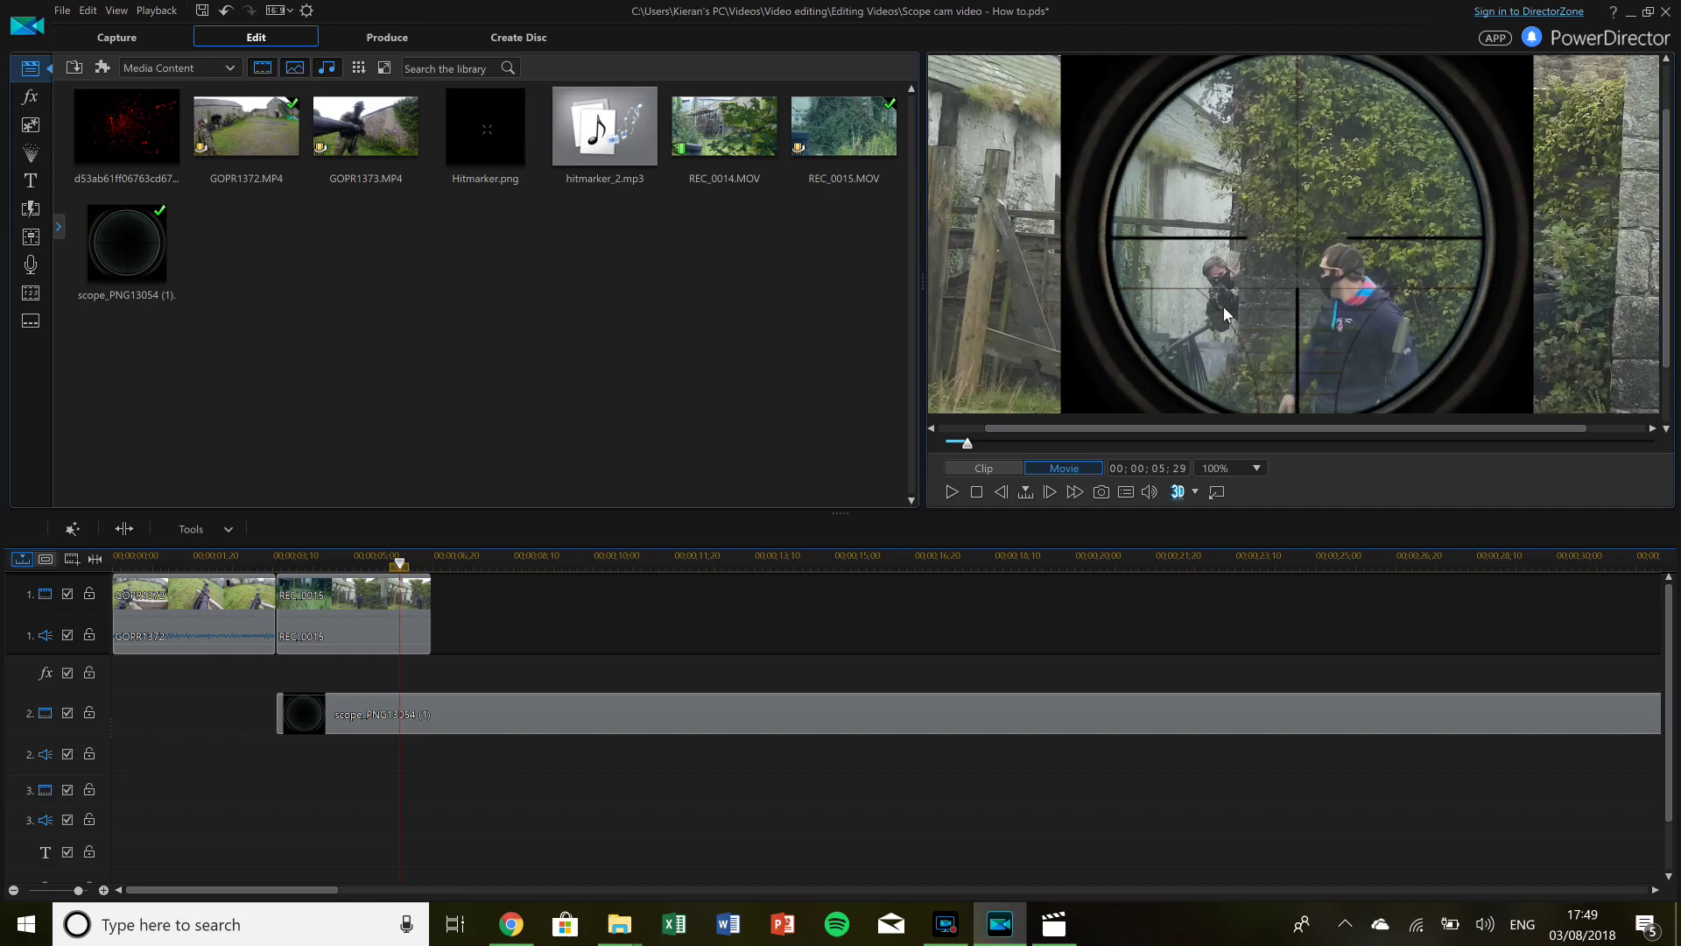
pyautogui.press(',')
# Drag REC_0015's footage right in the preview until the opponent lines up with the crosshair.
pyautogui.click(364, 607)
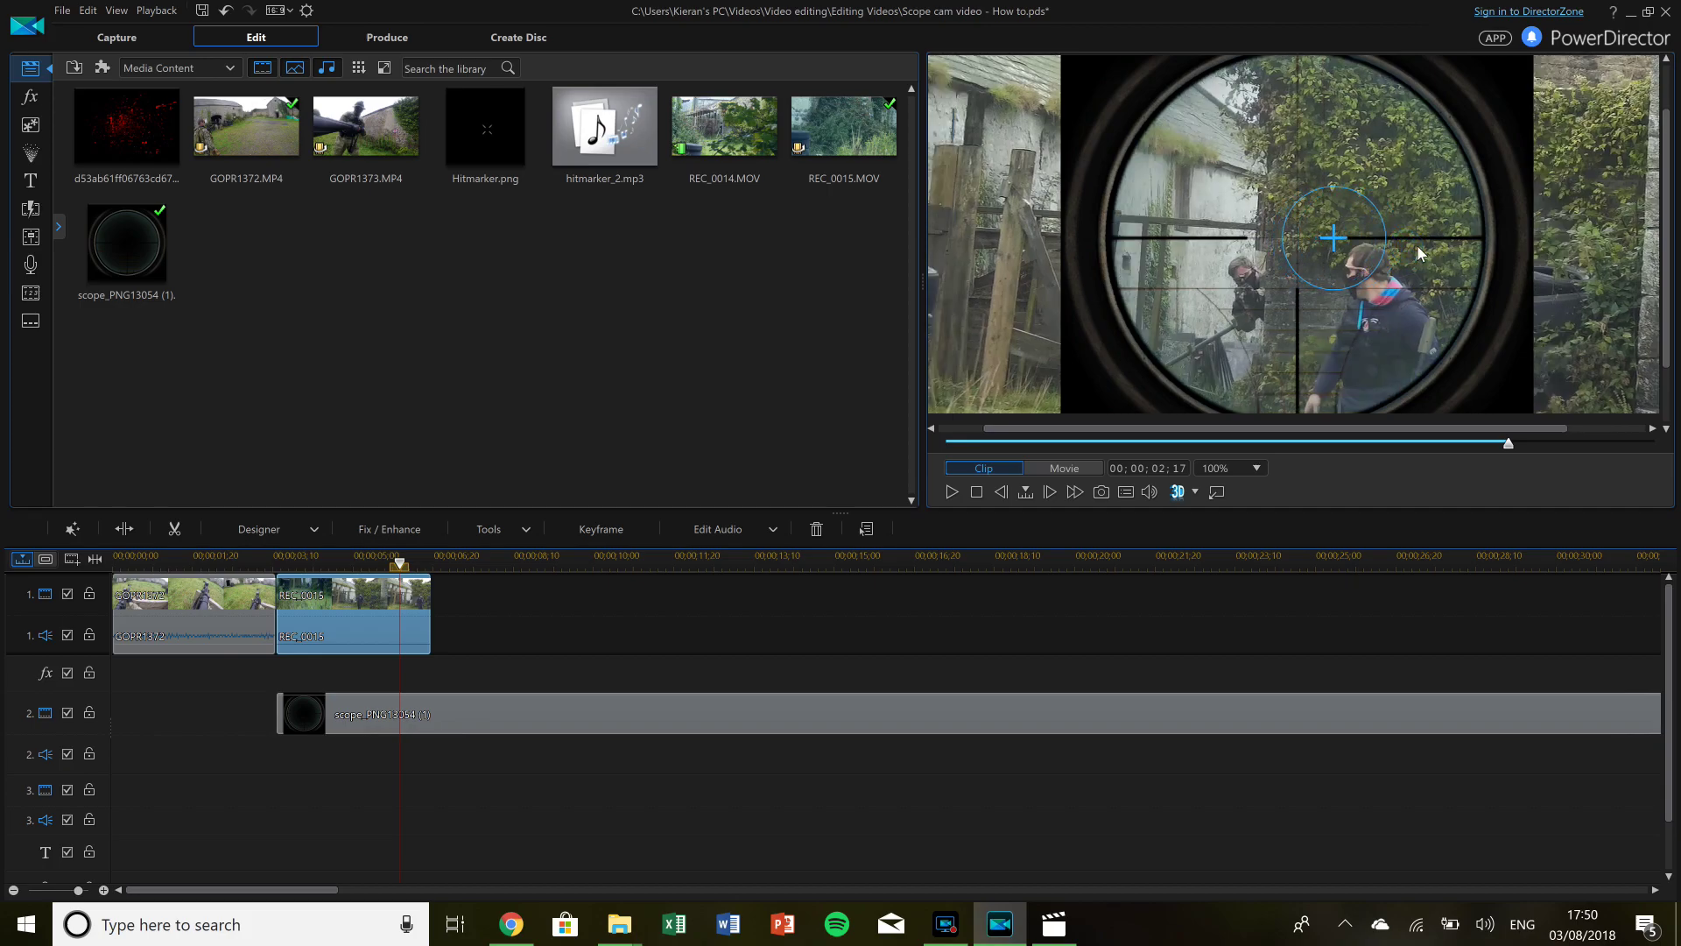
pyautogui.moveTo(1419, 252); pyautogui.dragTo(1443, 252)
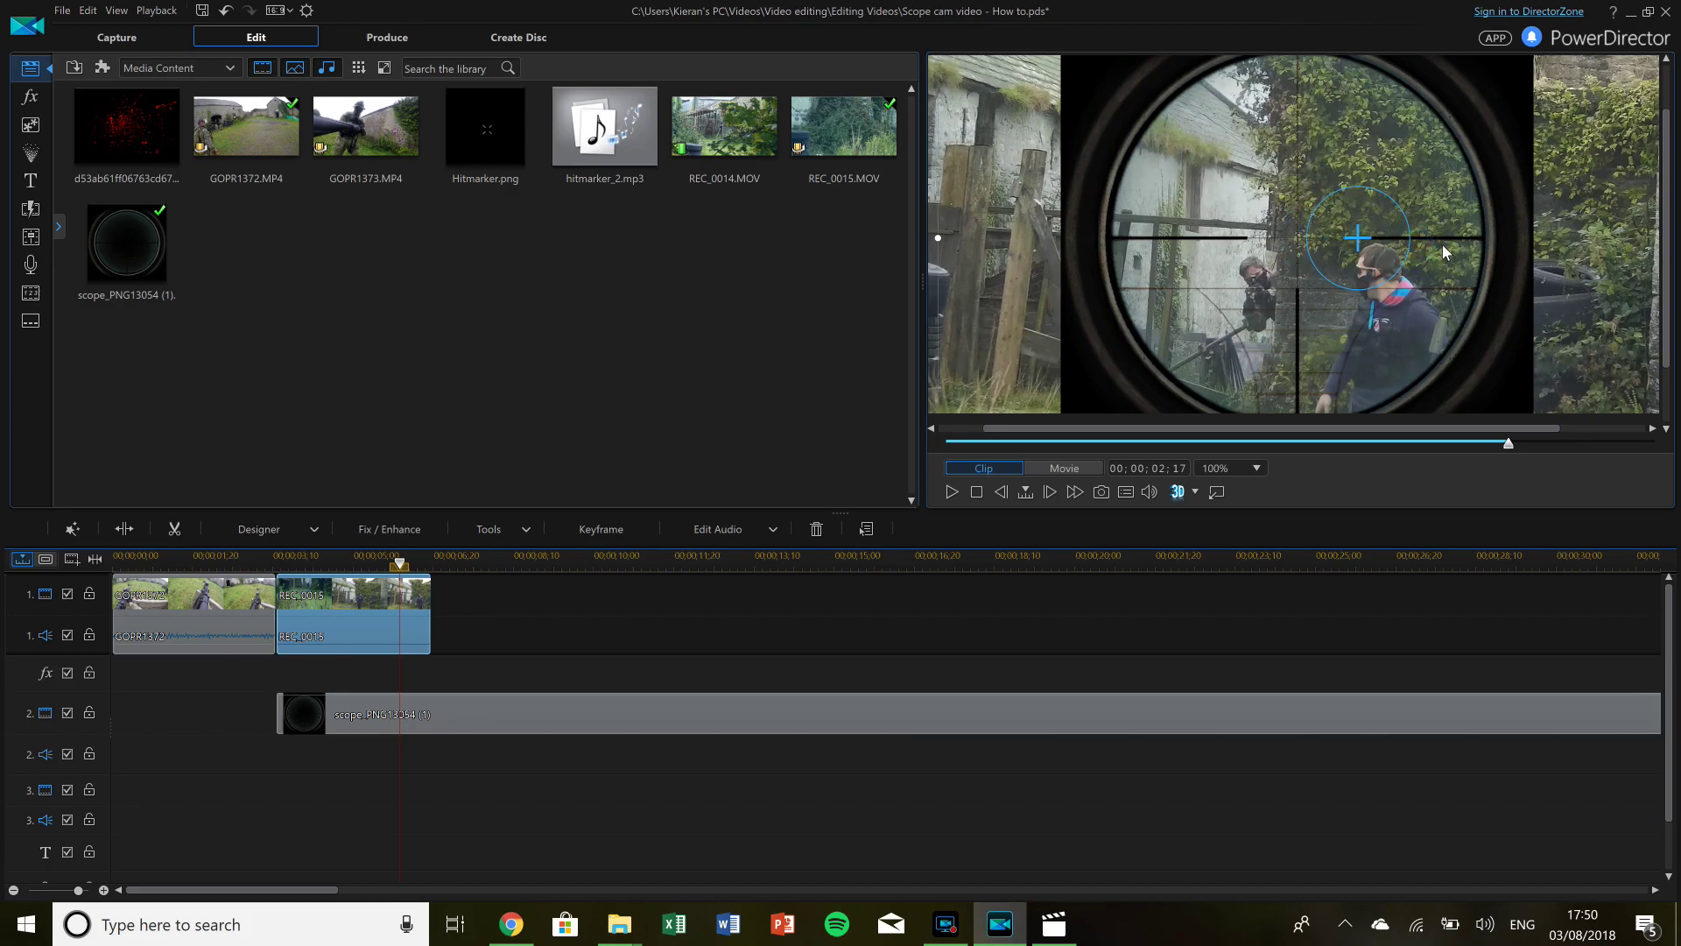
pyautogui.moveTo(1446, 252); pyautogui.dragTo(1463, 252)
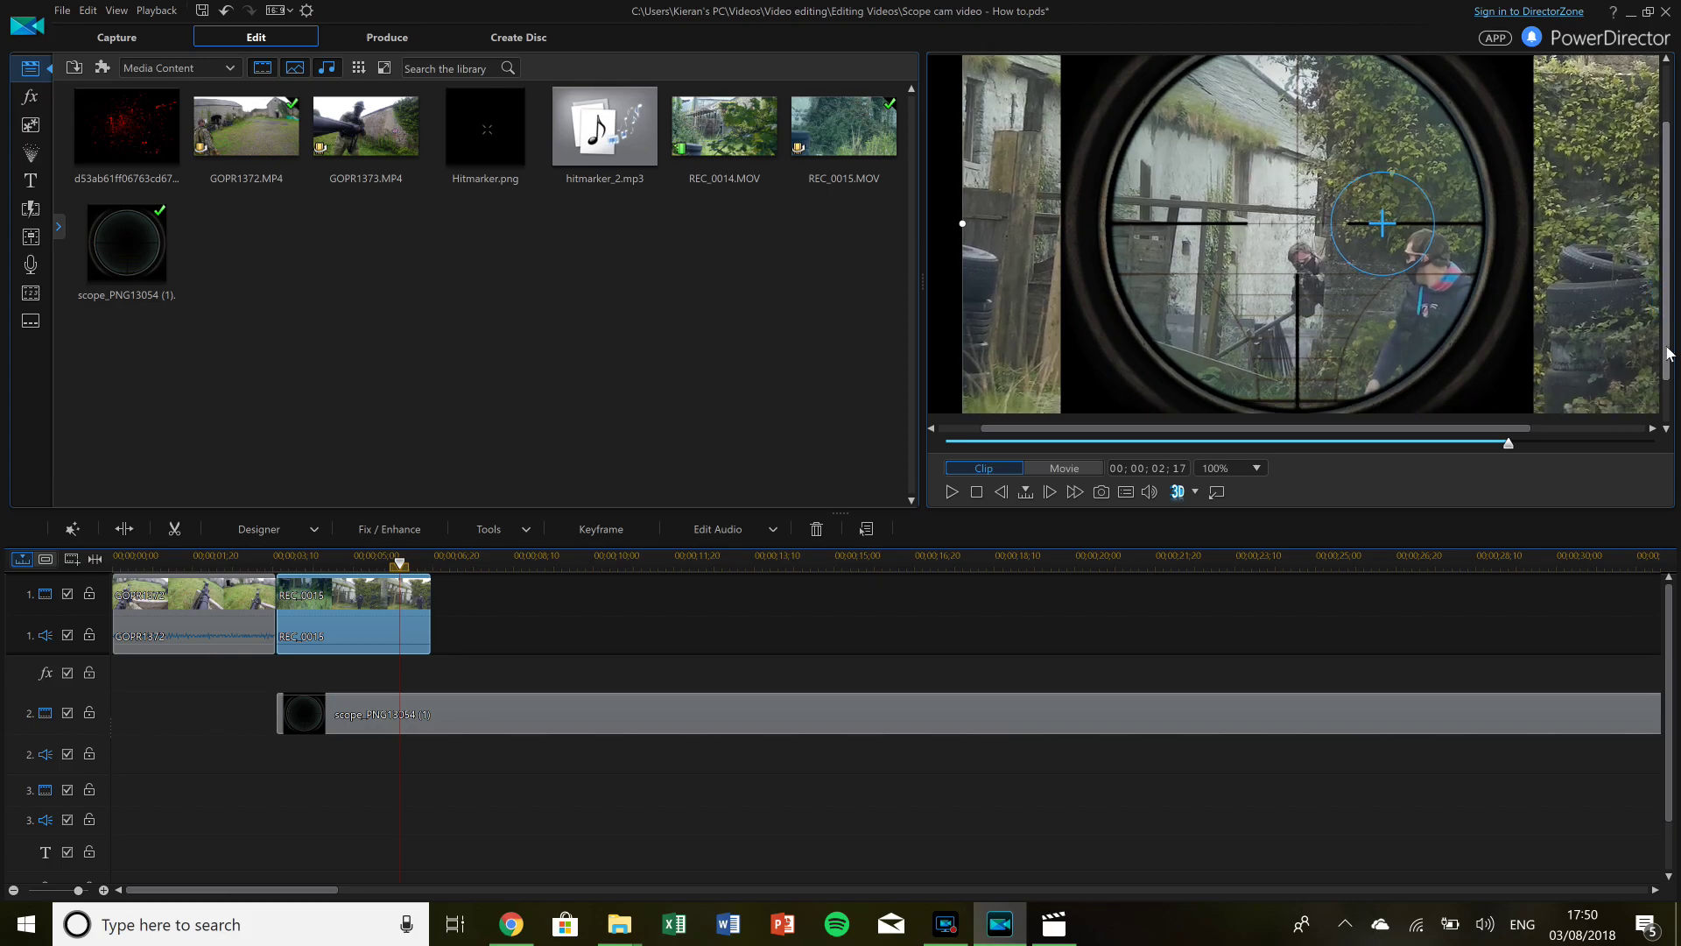
pyautogui.scroll(-1, 1670, 342)
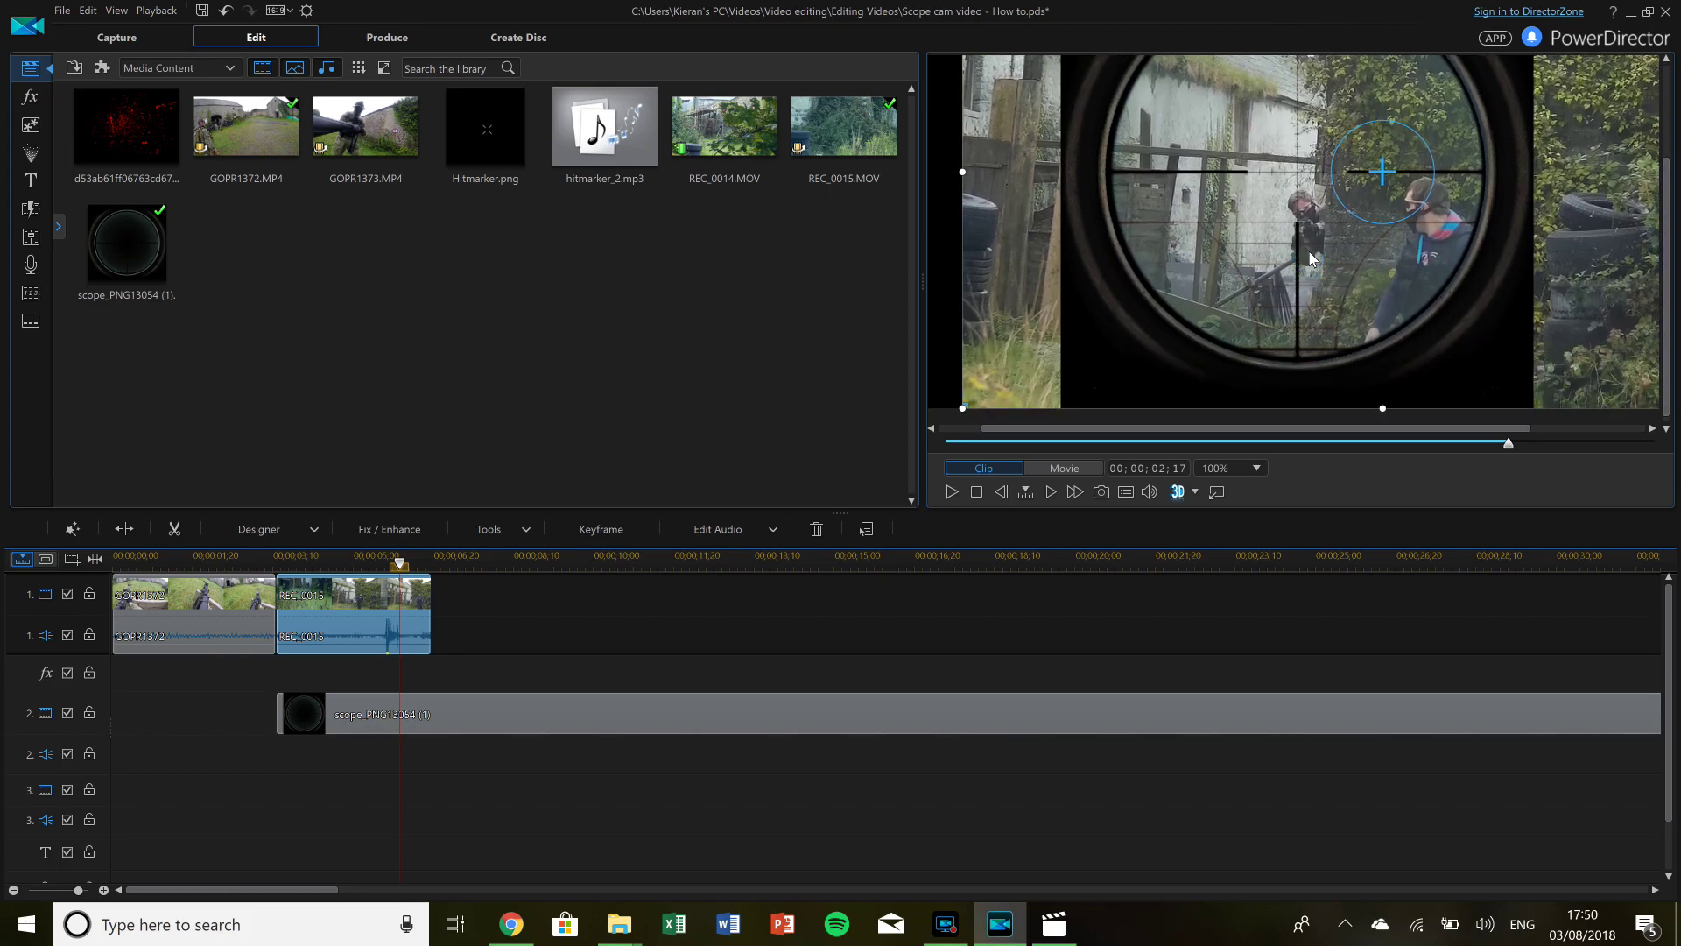
pyautogui.scroll(-1, 1310, 247)
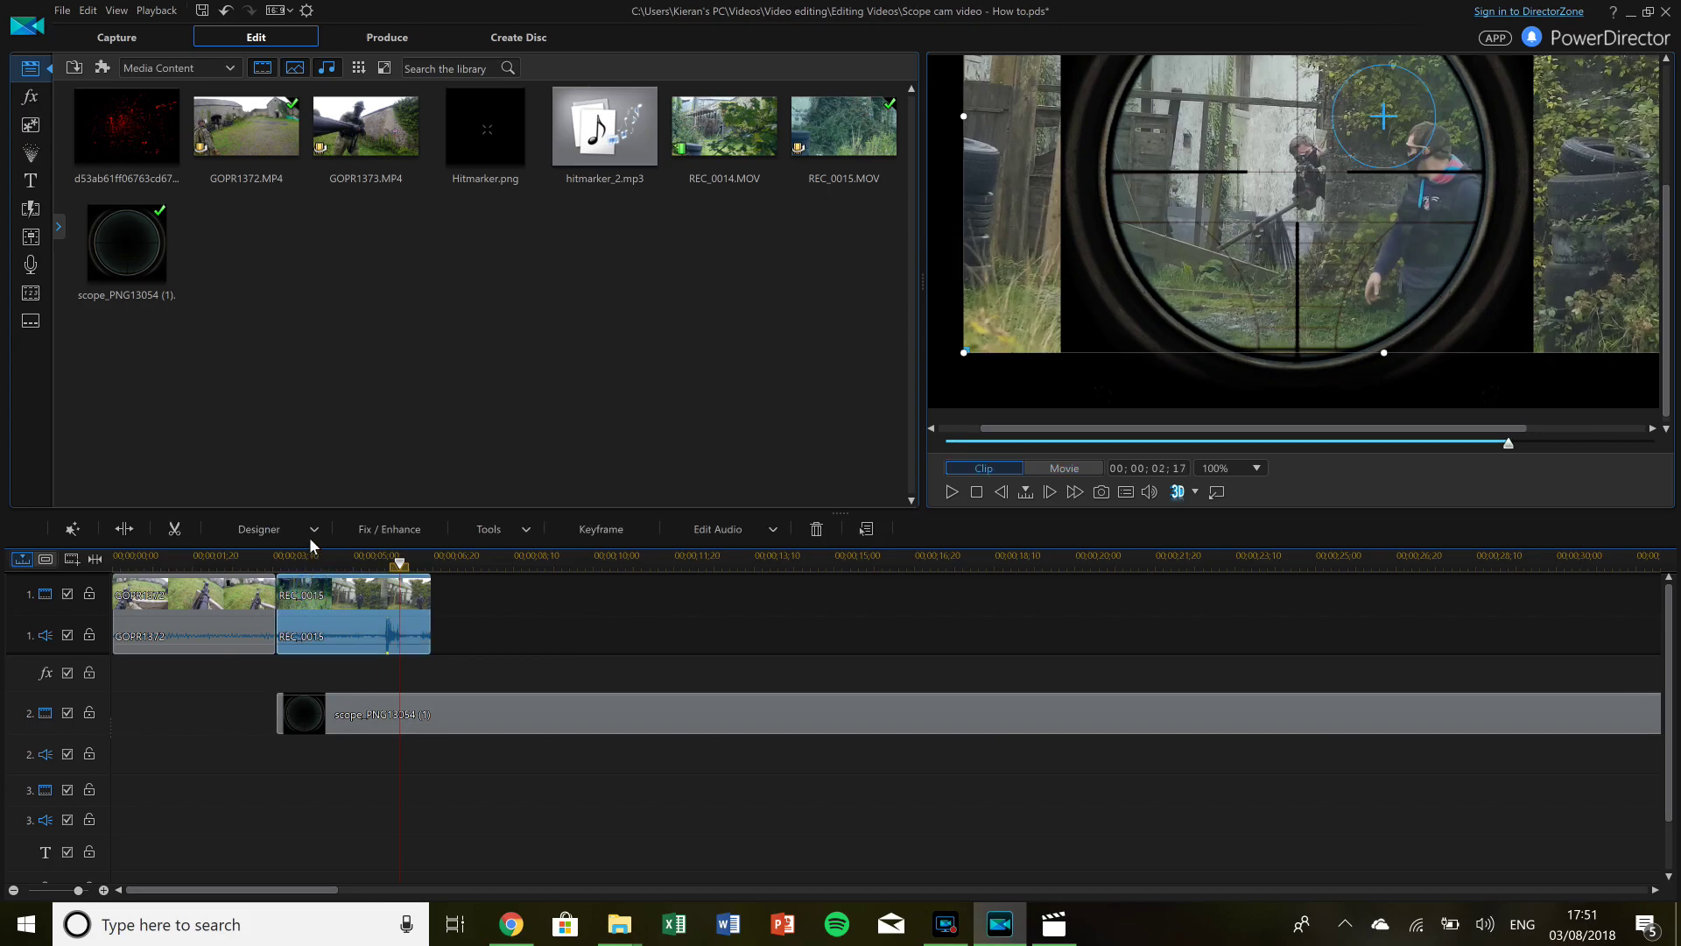
# Apply an inverted feathered rounded-rectangle mask to REC_0015, nudged to X 0.378.
pyautogui.click(313, 529)
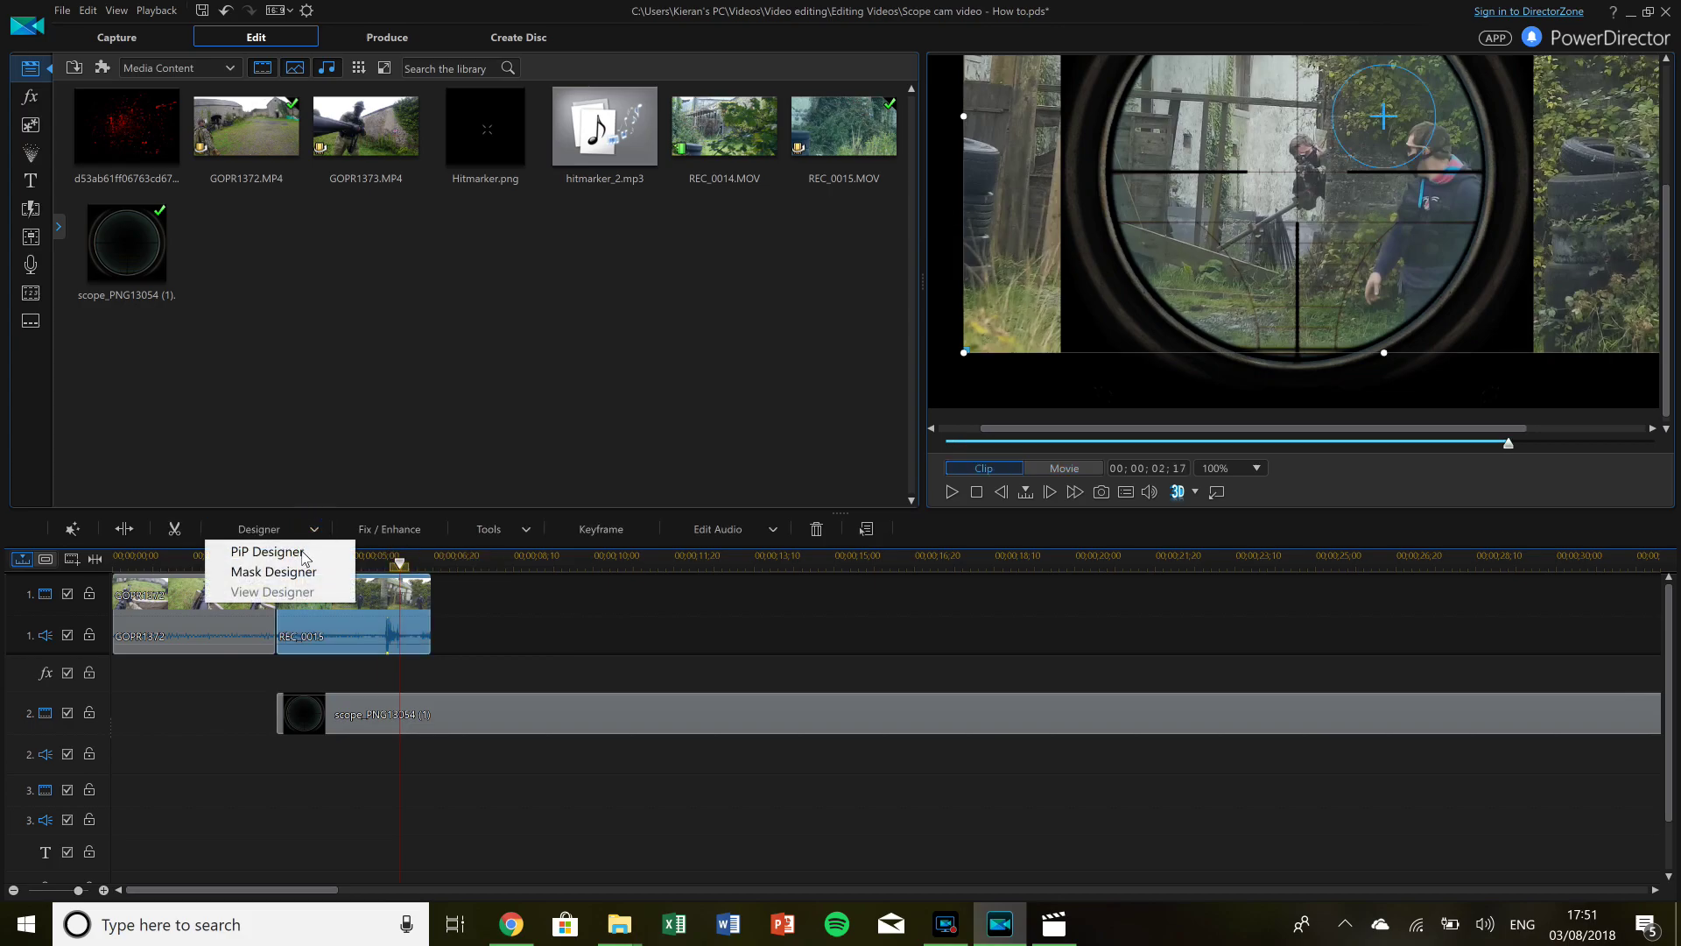
pyautogui.click(290, 568)
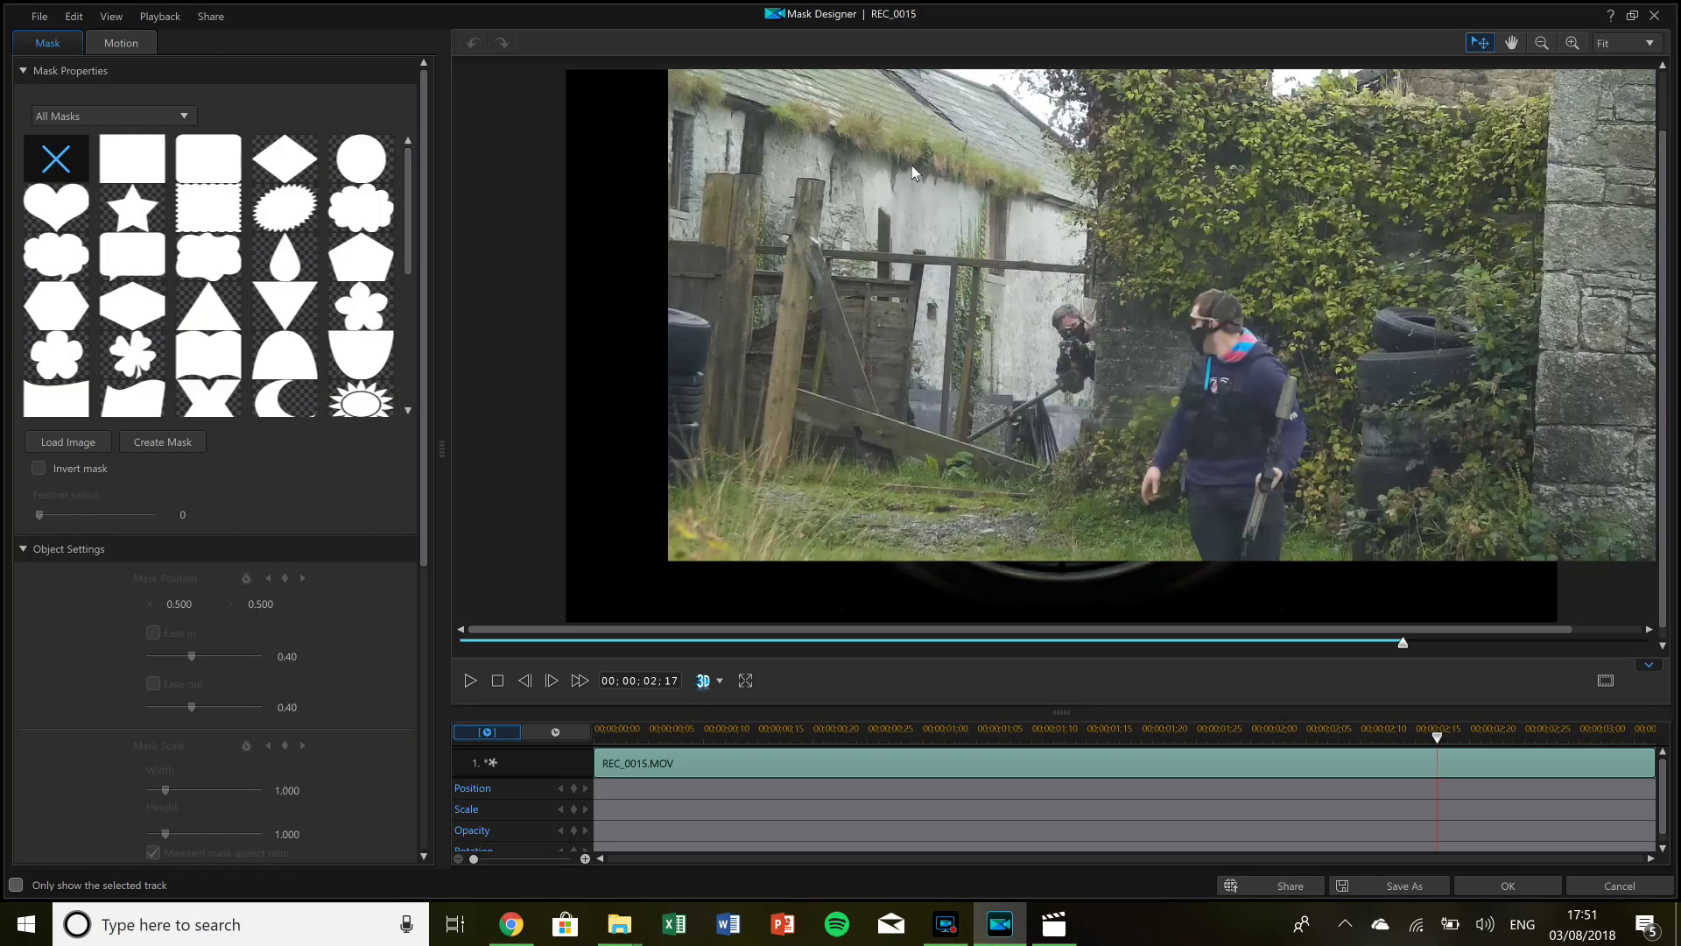
pyautogui.click(369, 183)
pyautogui.moveTo(408, 259); pyautogui.dragTo(391, 383)
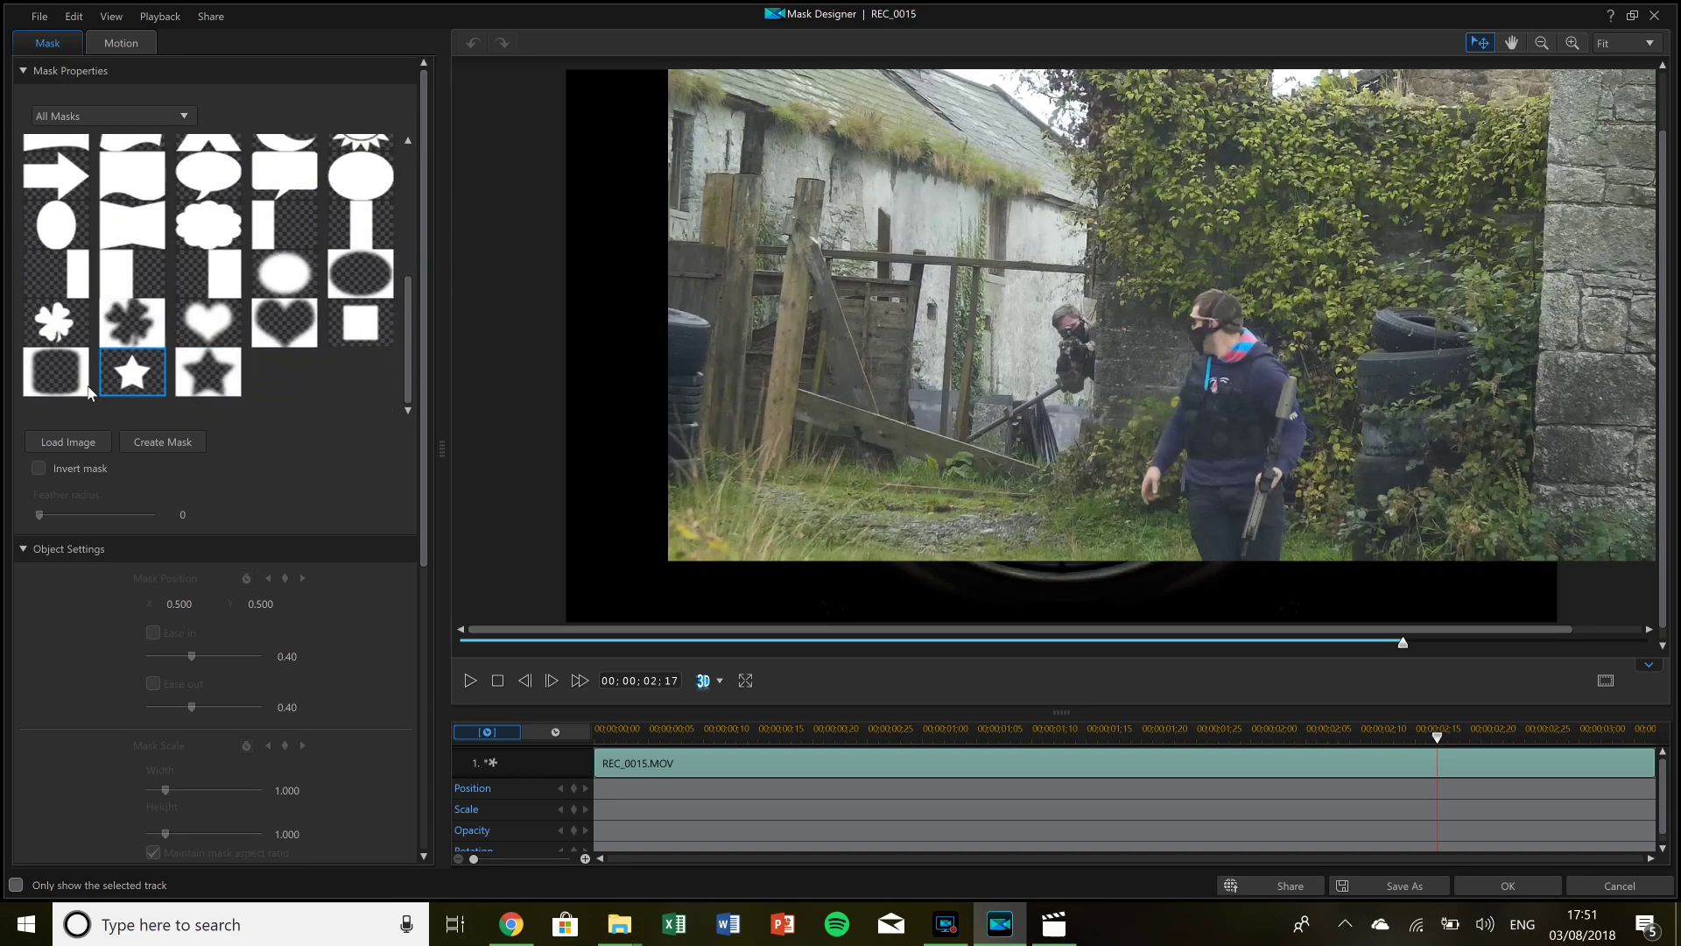
pyautogui.click(50, 385)
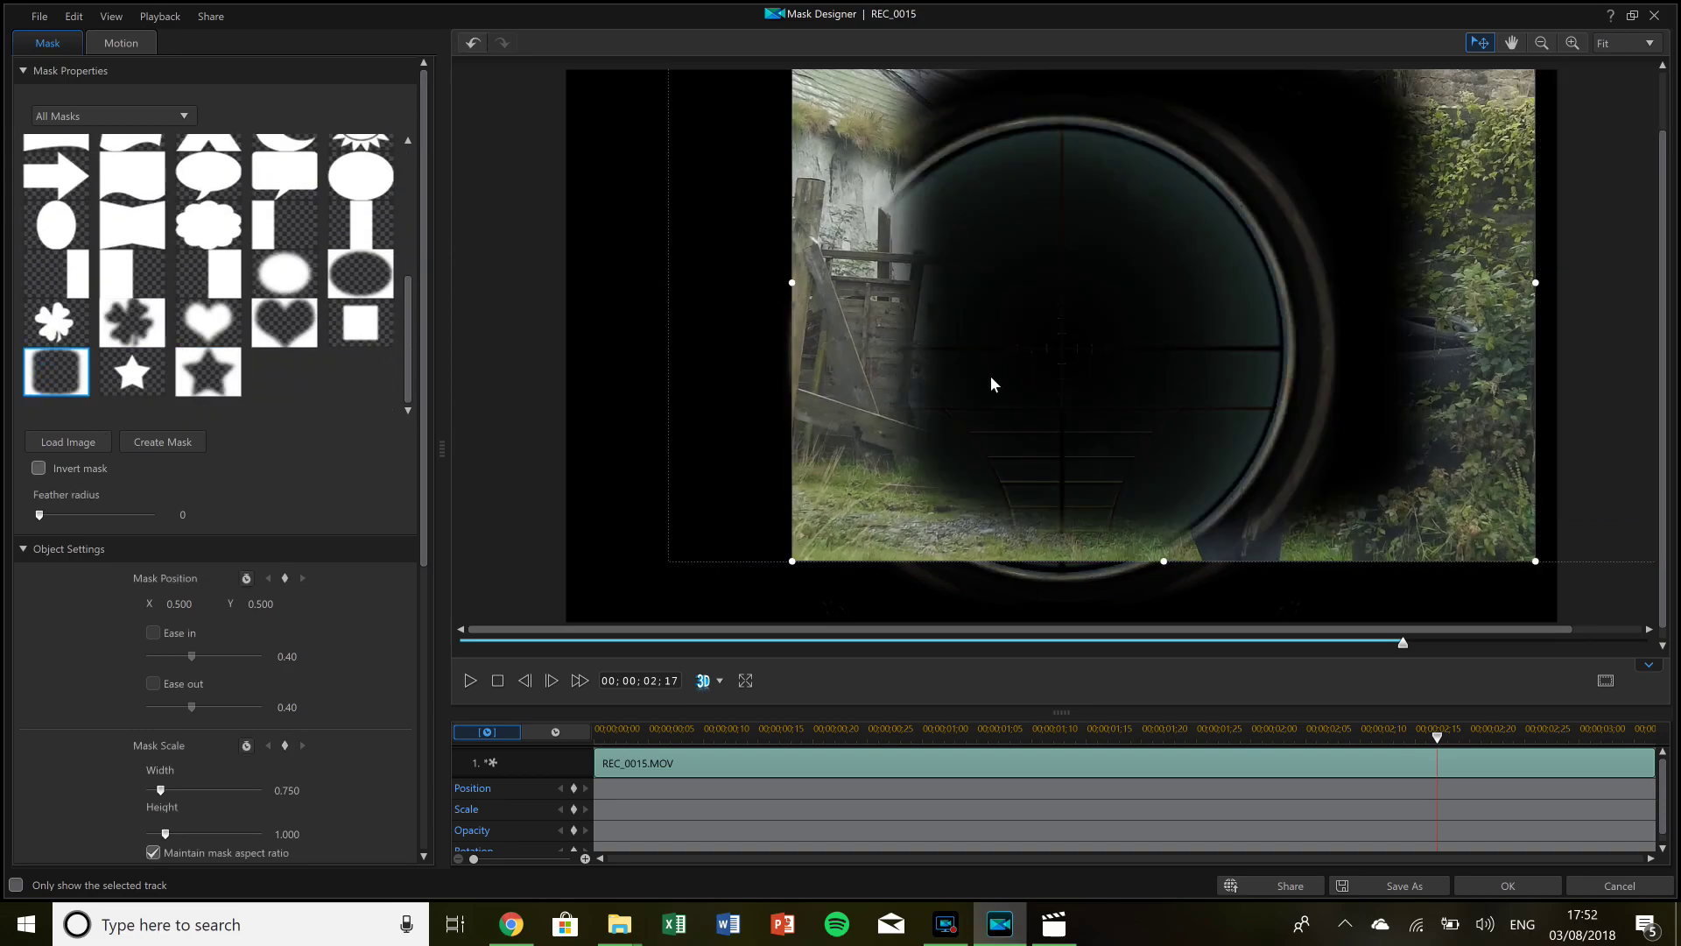
pyautogui.click(38, 469)
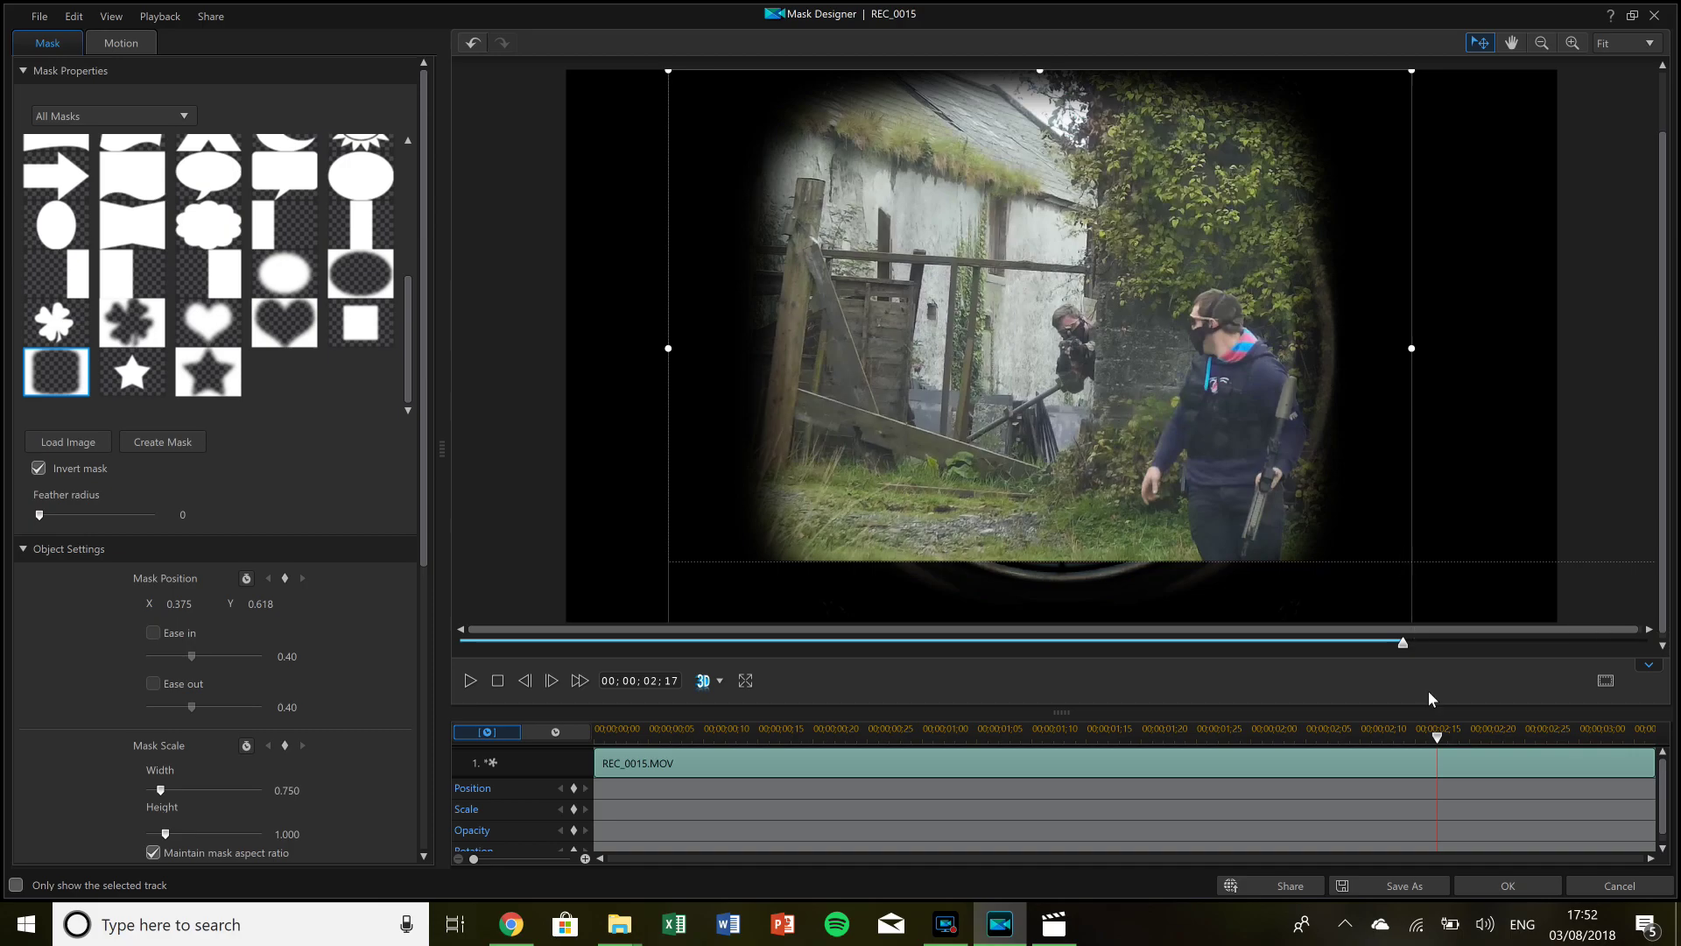
pyautogui.press('Right')
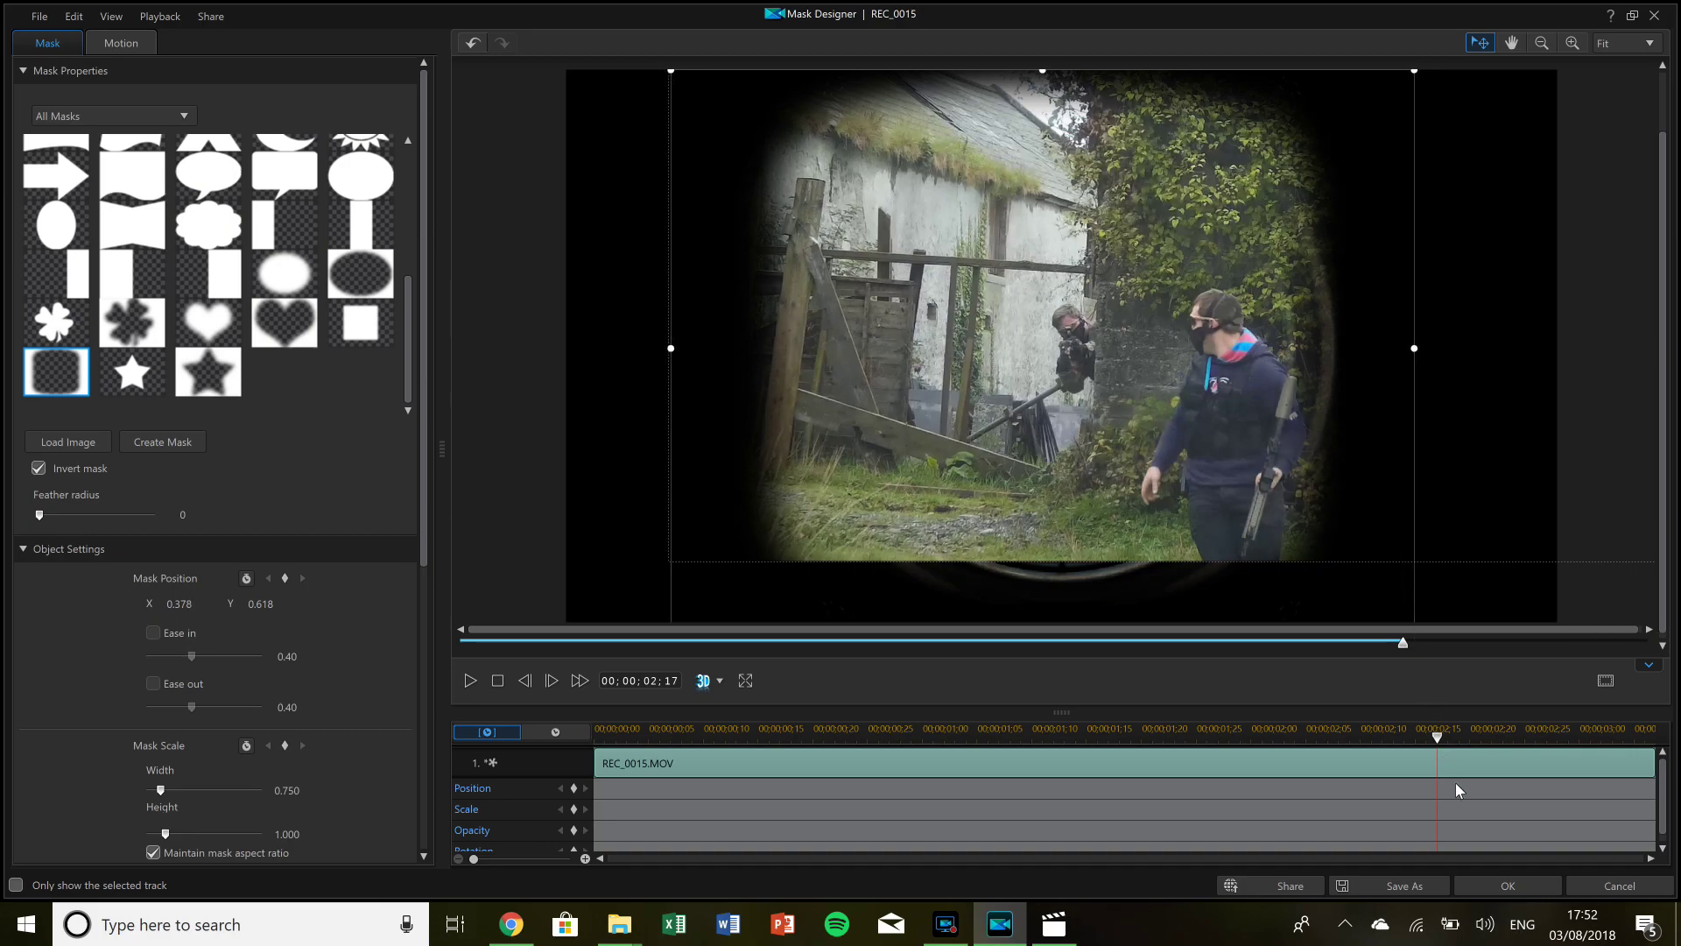
pyautogui.click(1508, 882)
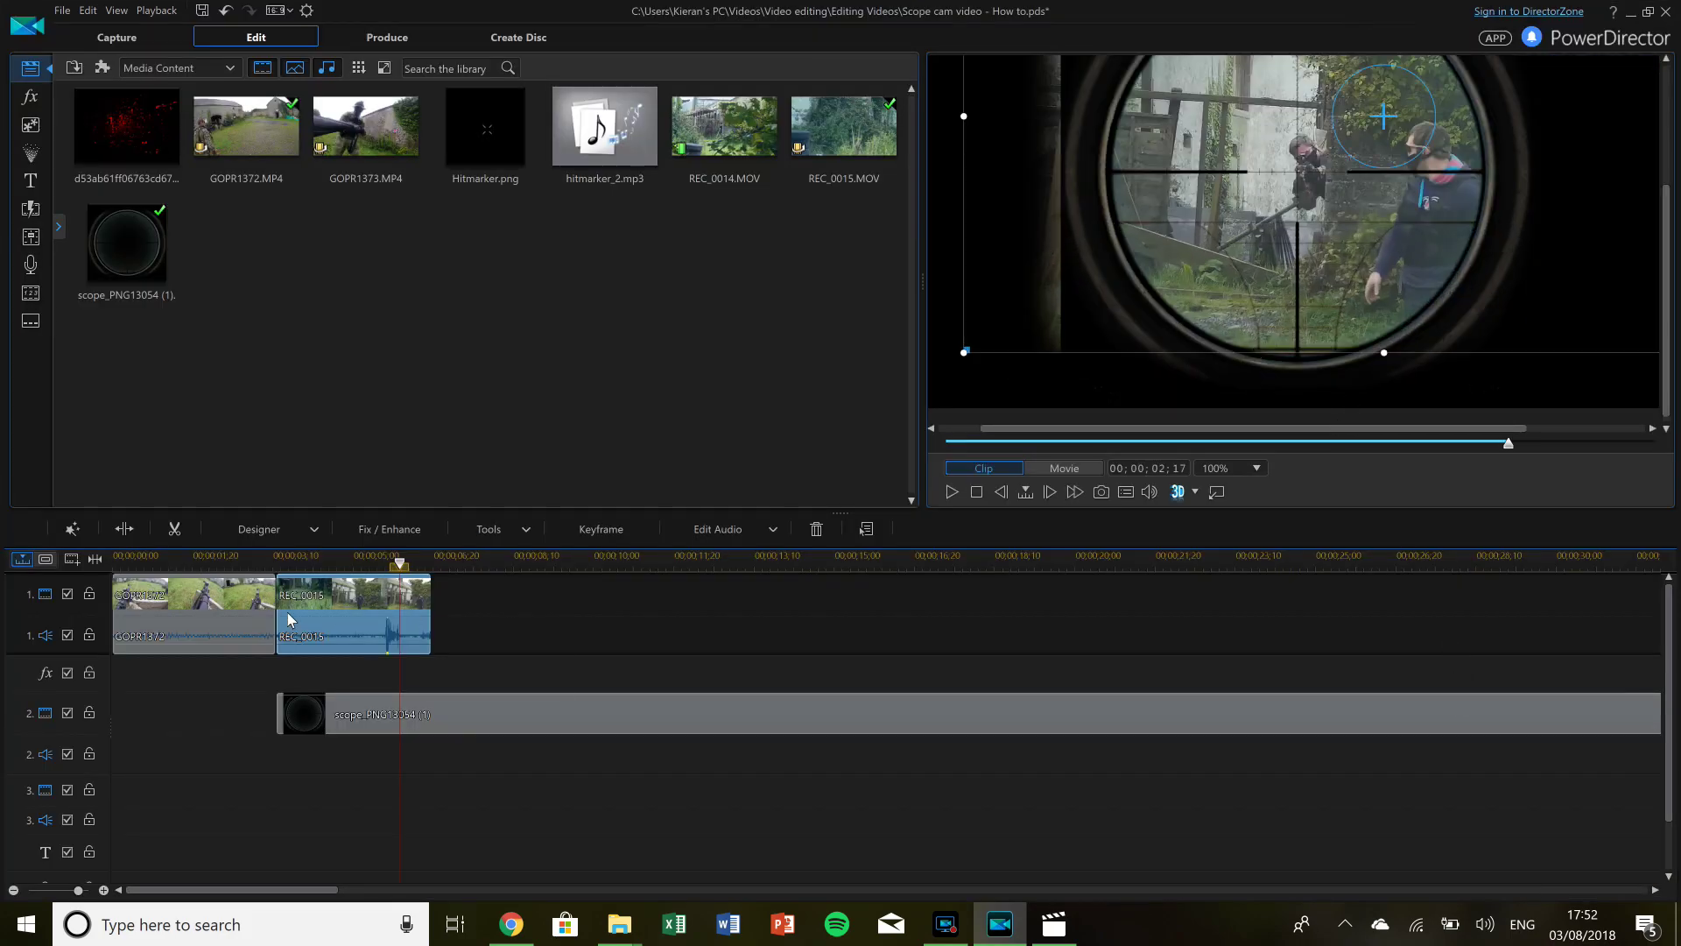
# Shrink REC_0015's mask from its top-left corner to 0.715 × 0.953 at X 0.395, Y 0.641.
pyautogui.click(259, 529)
pyautogui.click(249, 578)
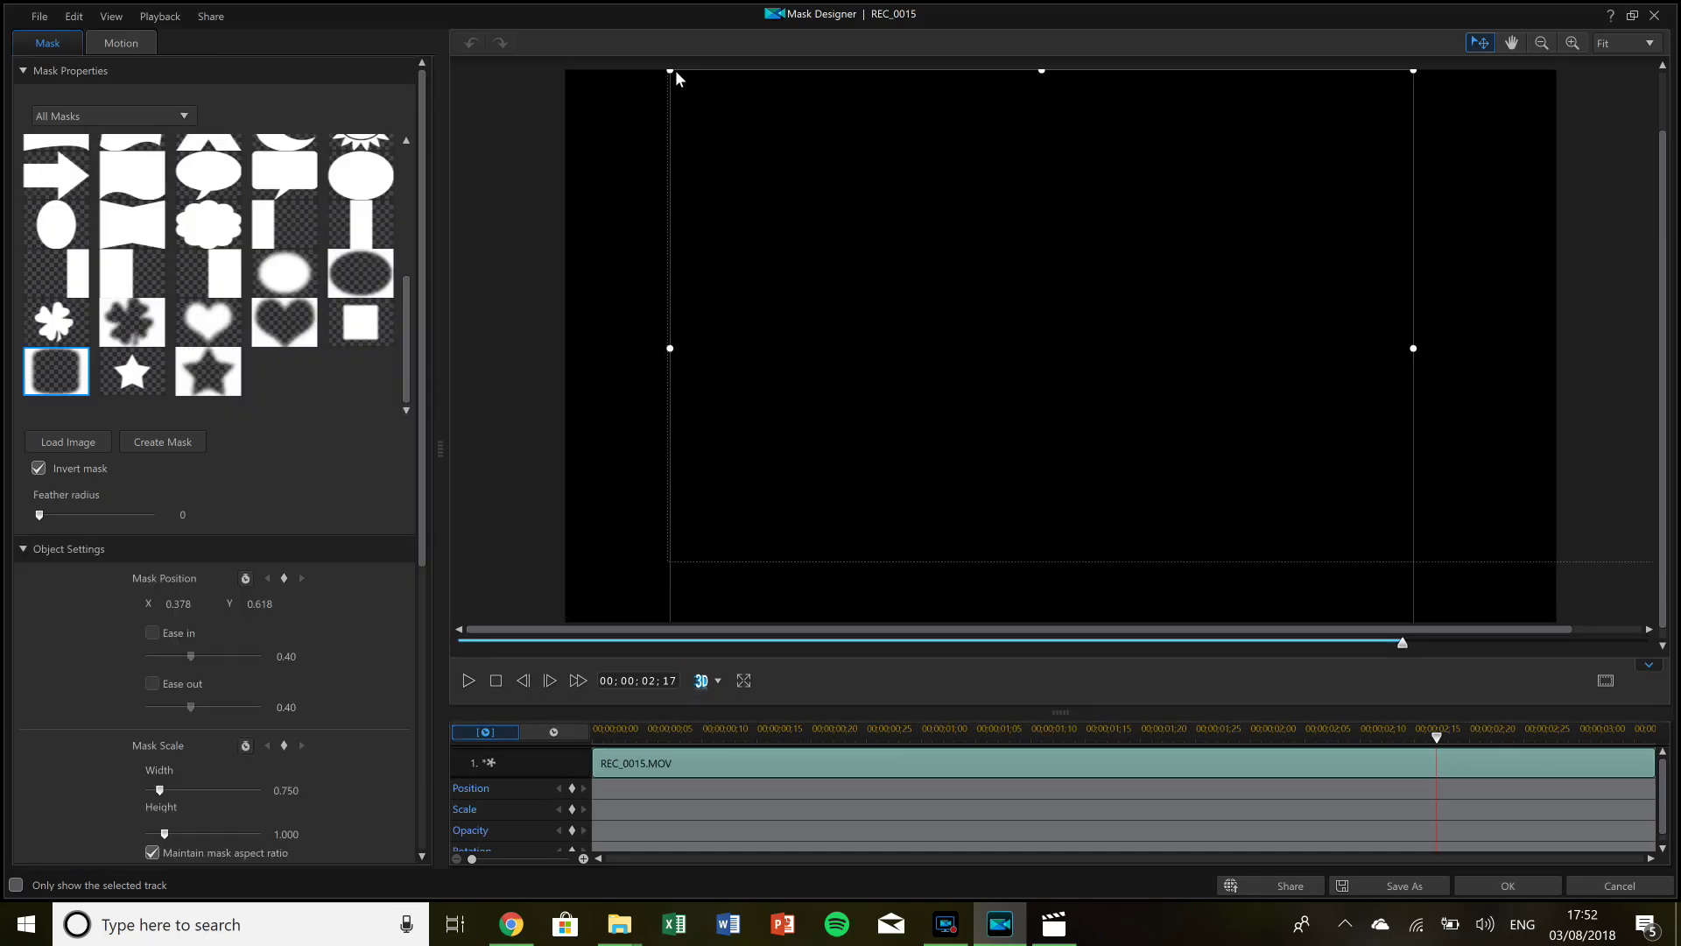
pyautogui.moveTo(673, 69); pyautogui.dragTo(707, 112)
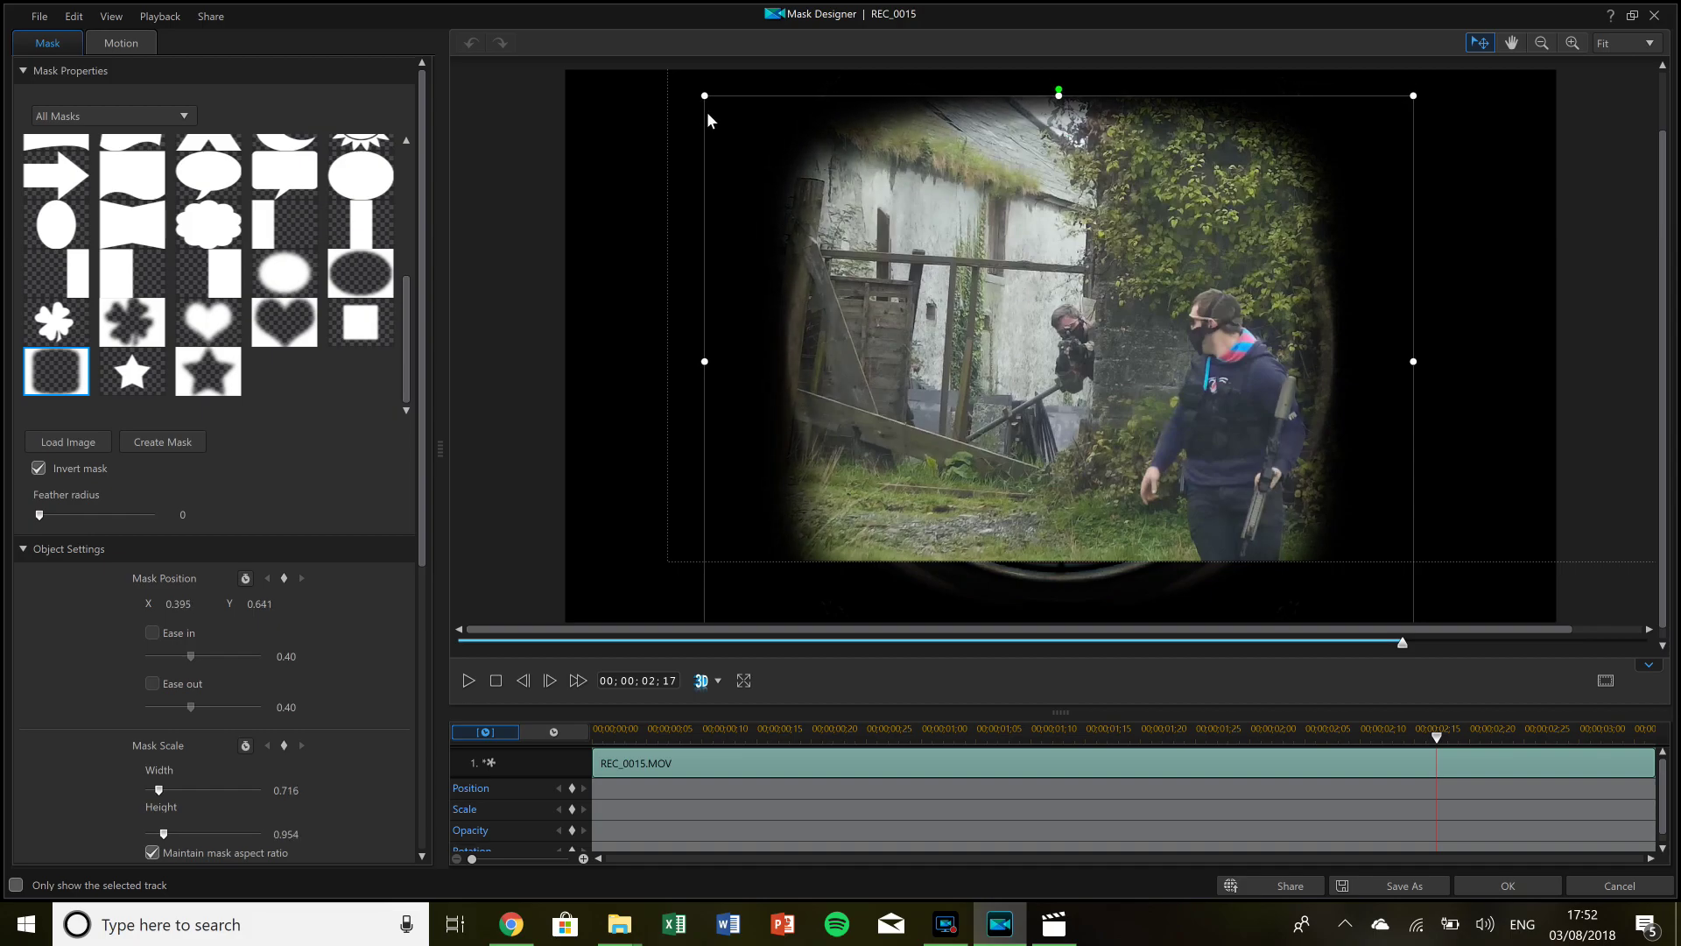
pyautogui.click(1486, 887)
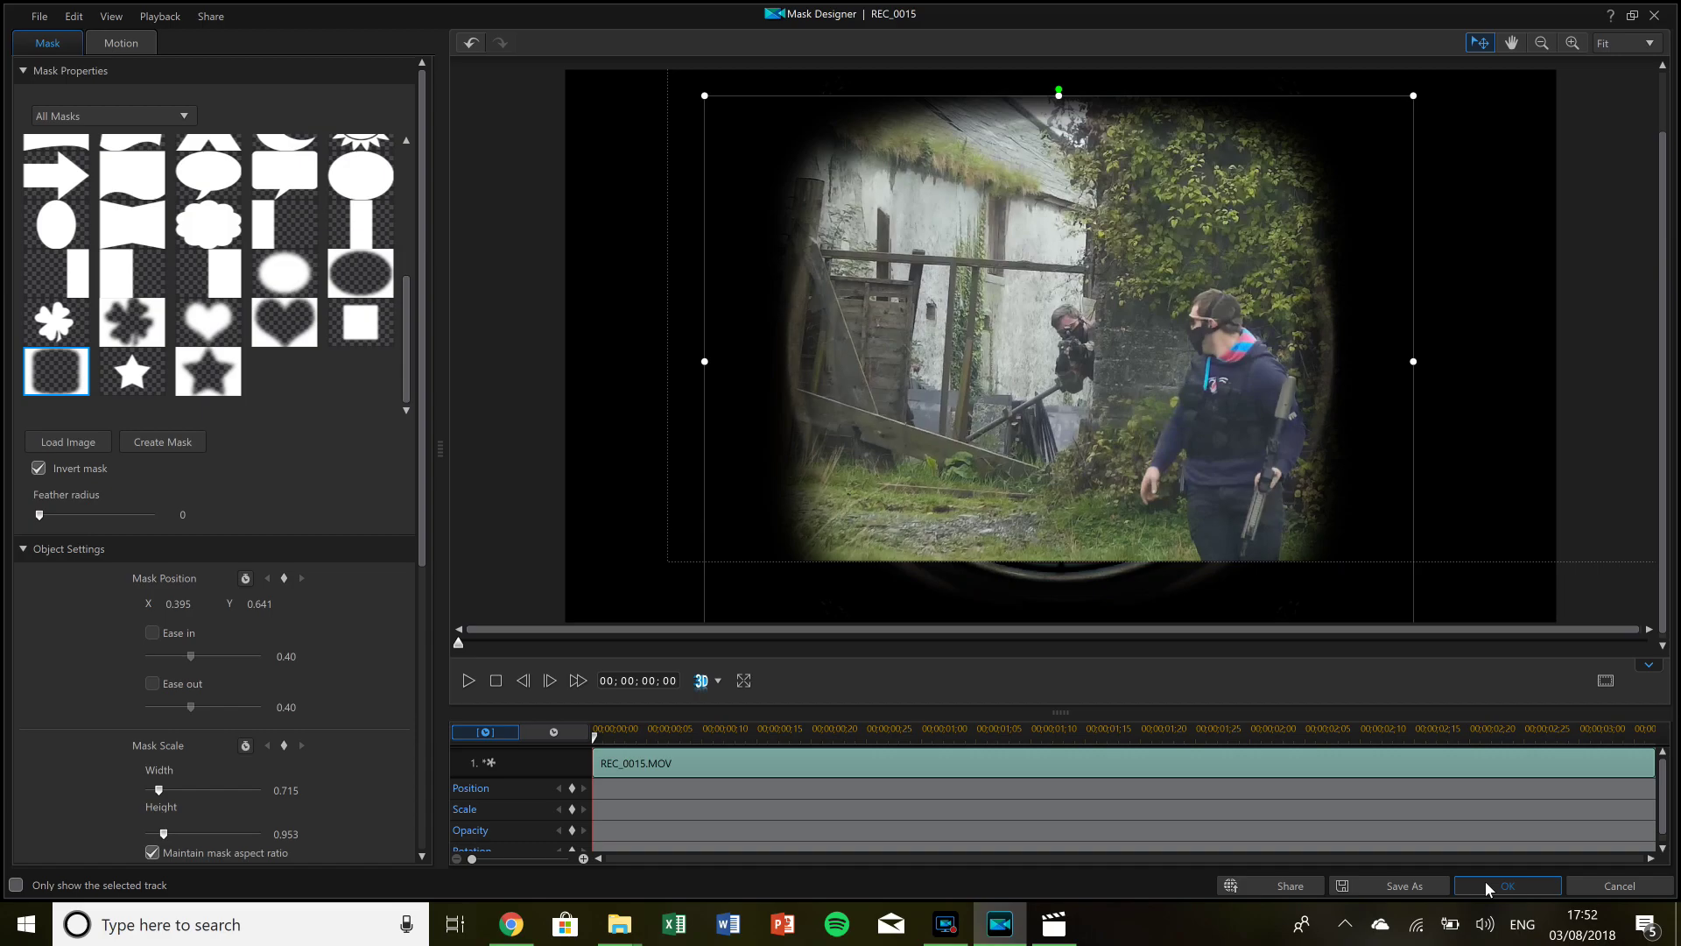
pyautogui.click(1485, 884)
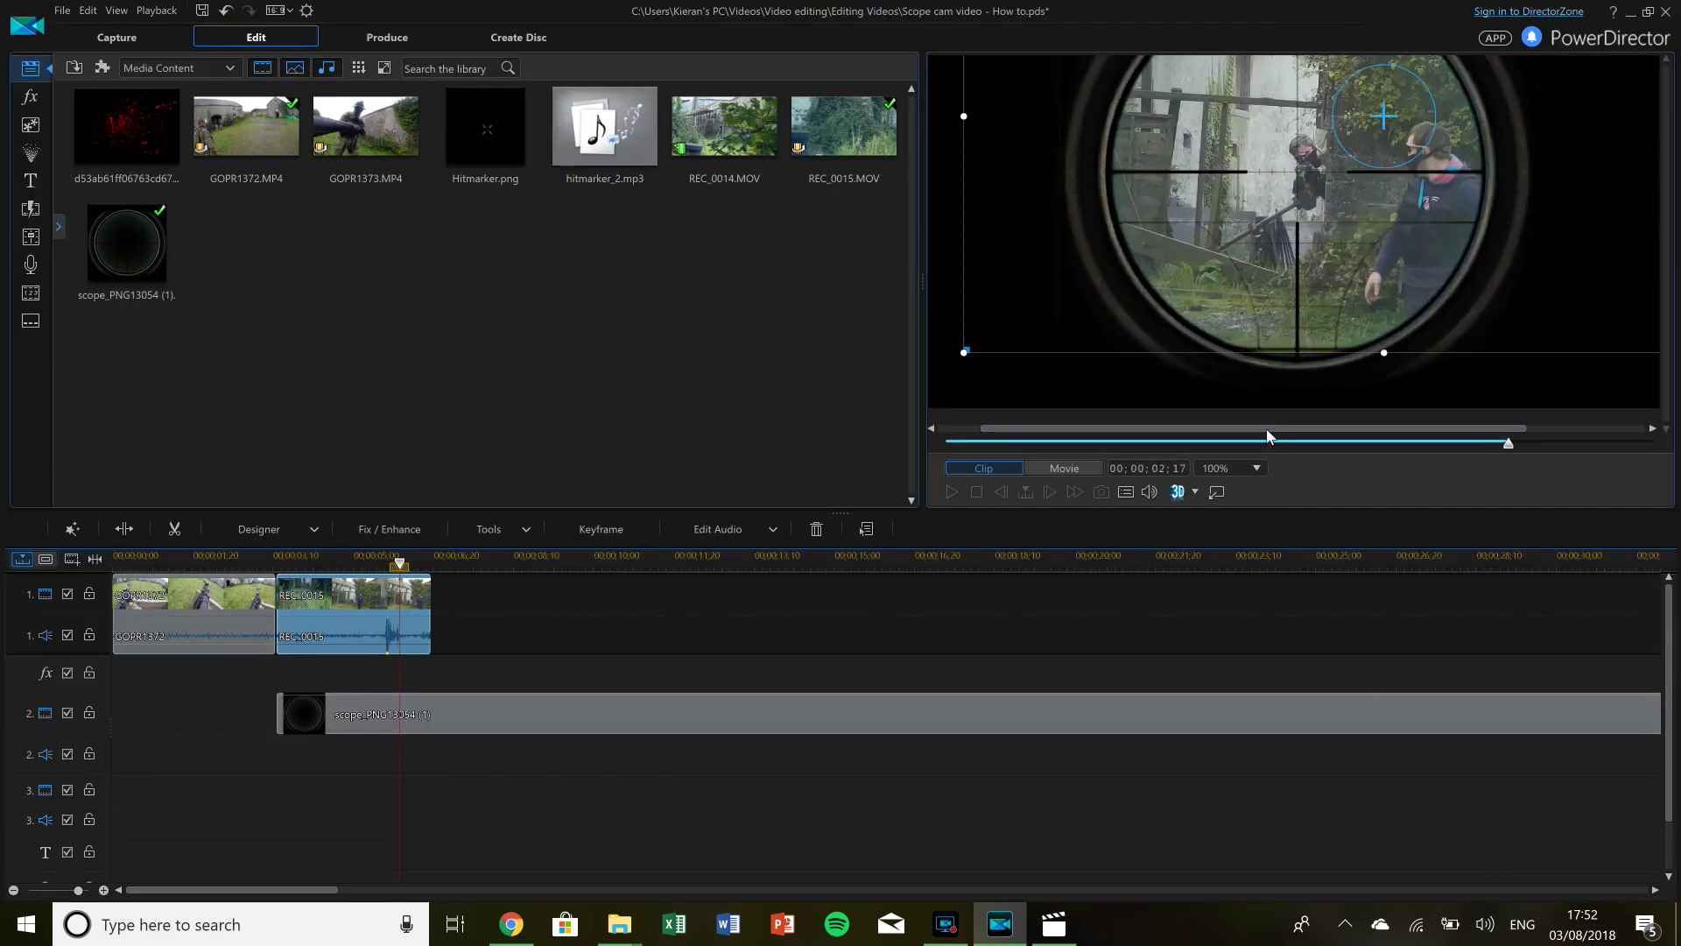
# Place GOPR1373.MP4 on track 1 at 00;00;06;19 after REC_0015 and preview it.
pyautogui.moveTo(1667, 293); pyautogui.dragTo(1677, 225)
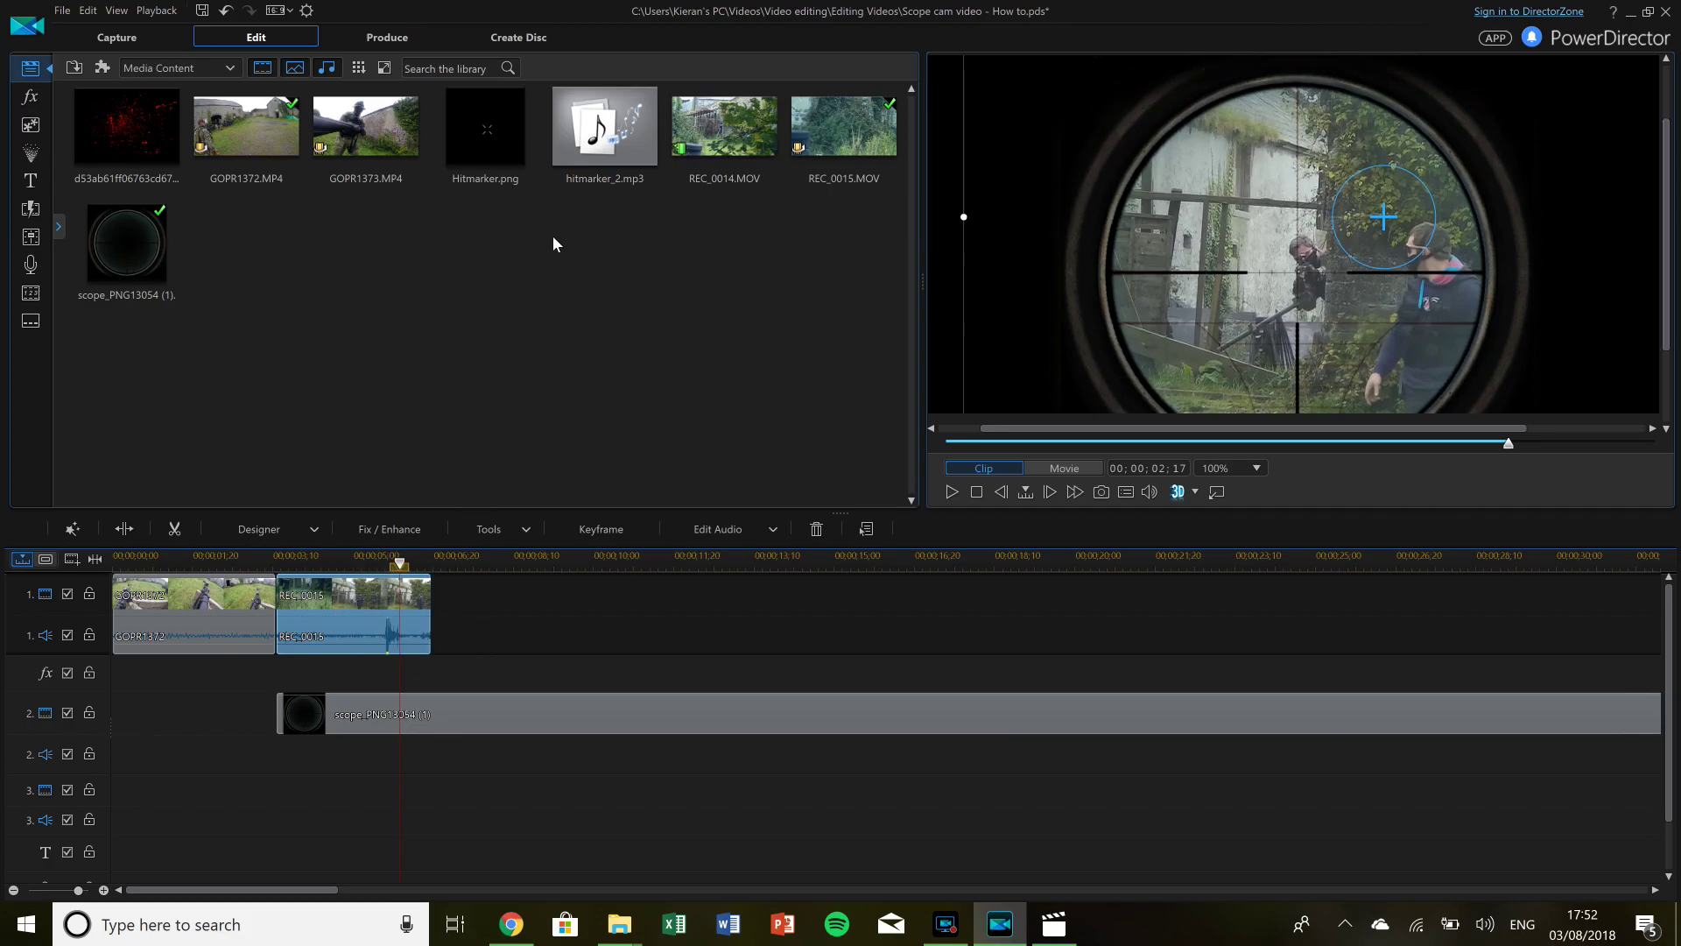
pyautogui.moveTo(357, 109); pyautogui.dragTo(433, 623)
pyautogui.click(435, 564)
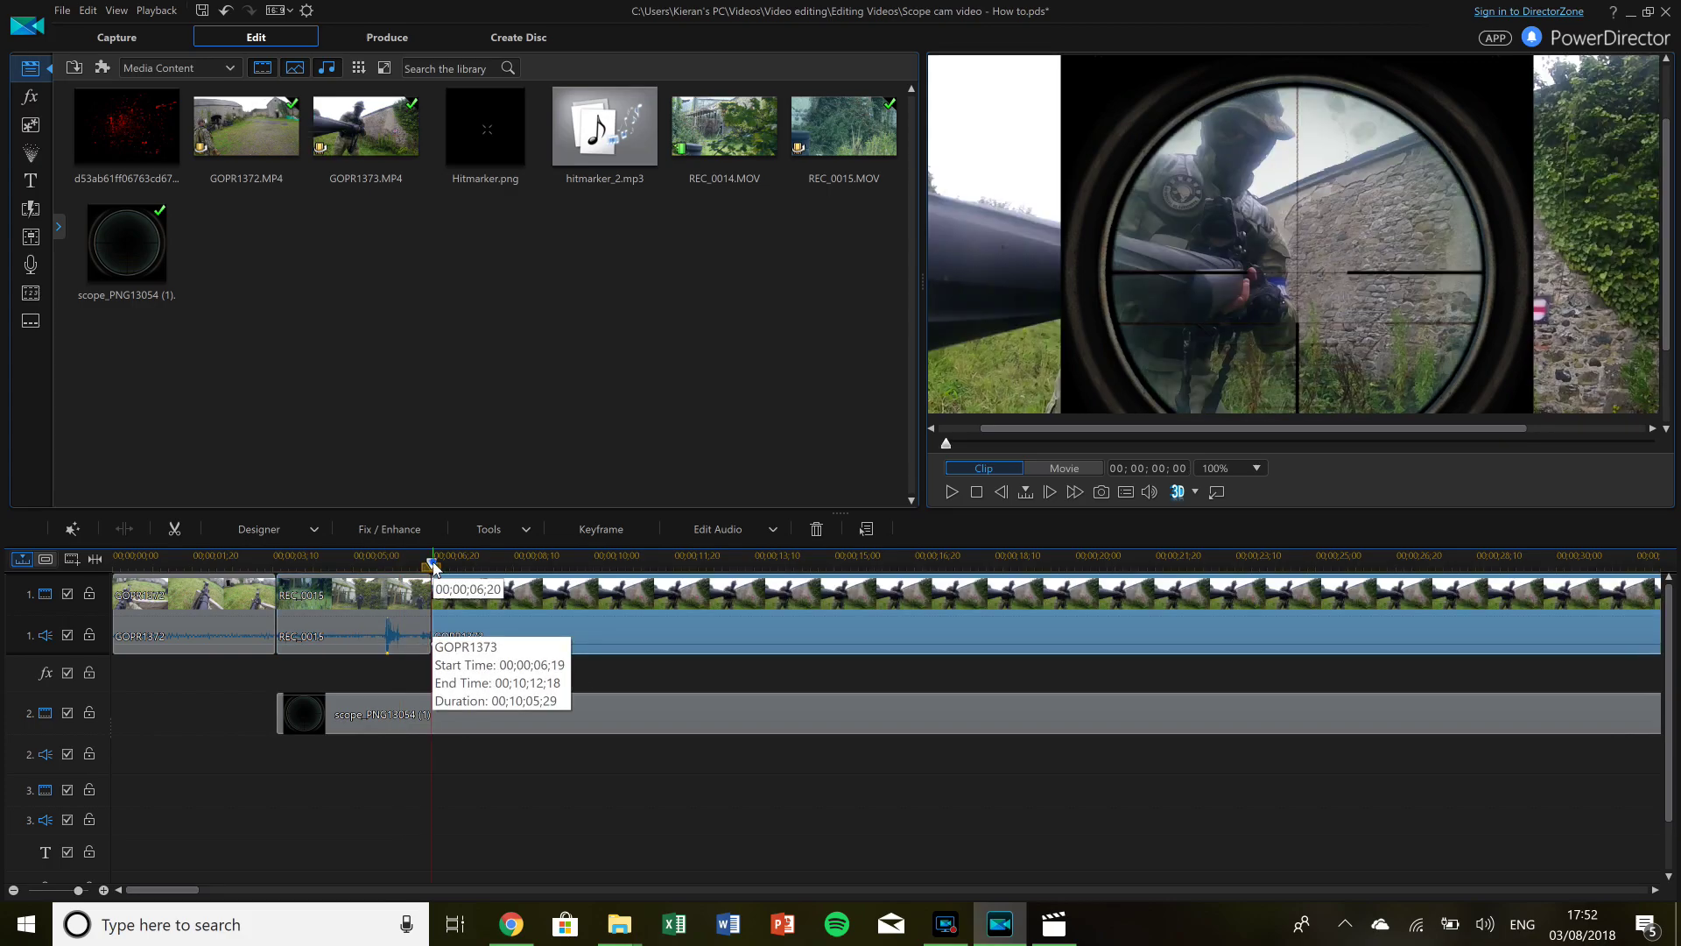
pyautogui.click(951, 491)
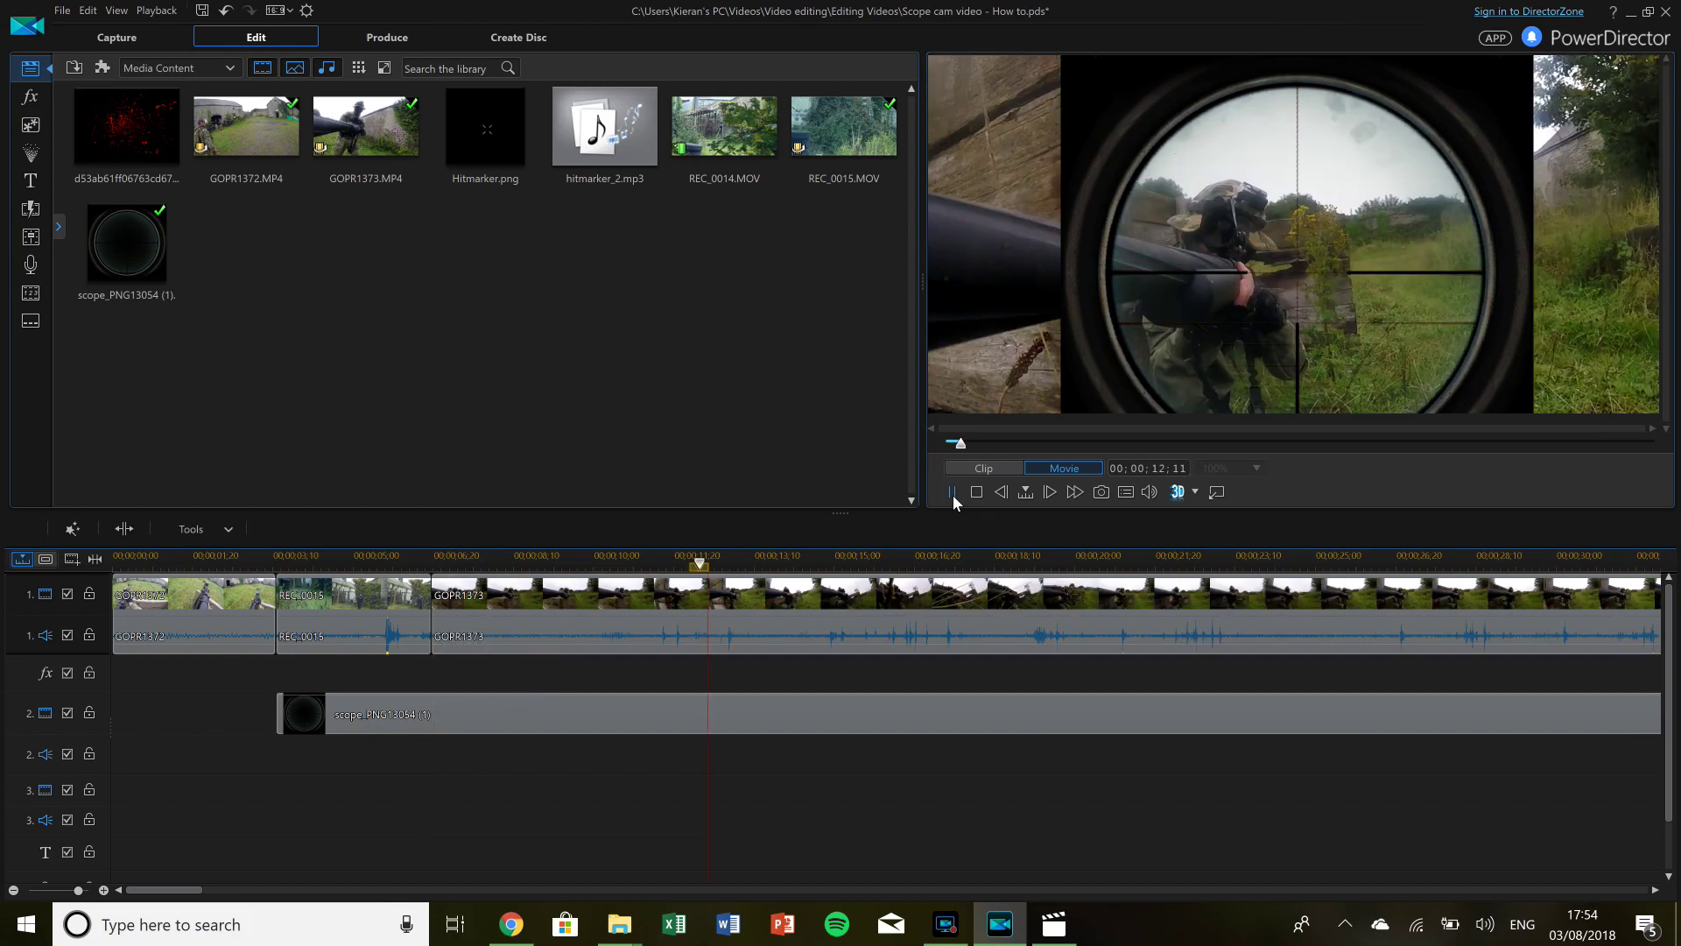
pyautogui.click(951, 492)
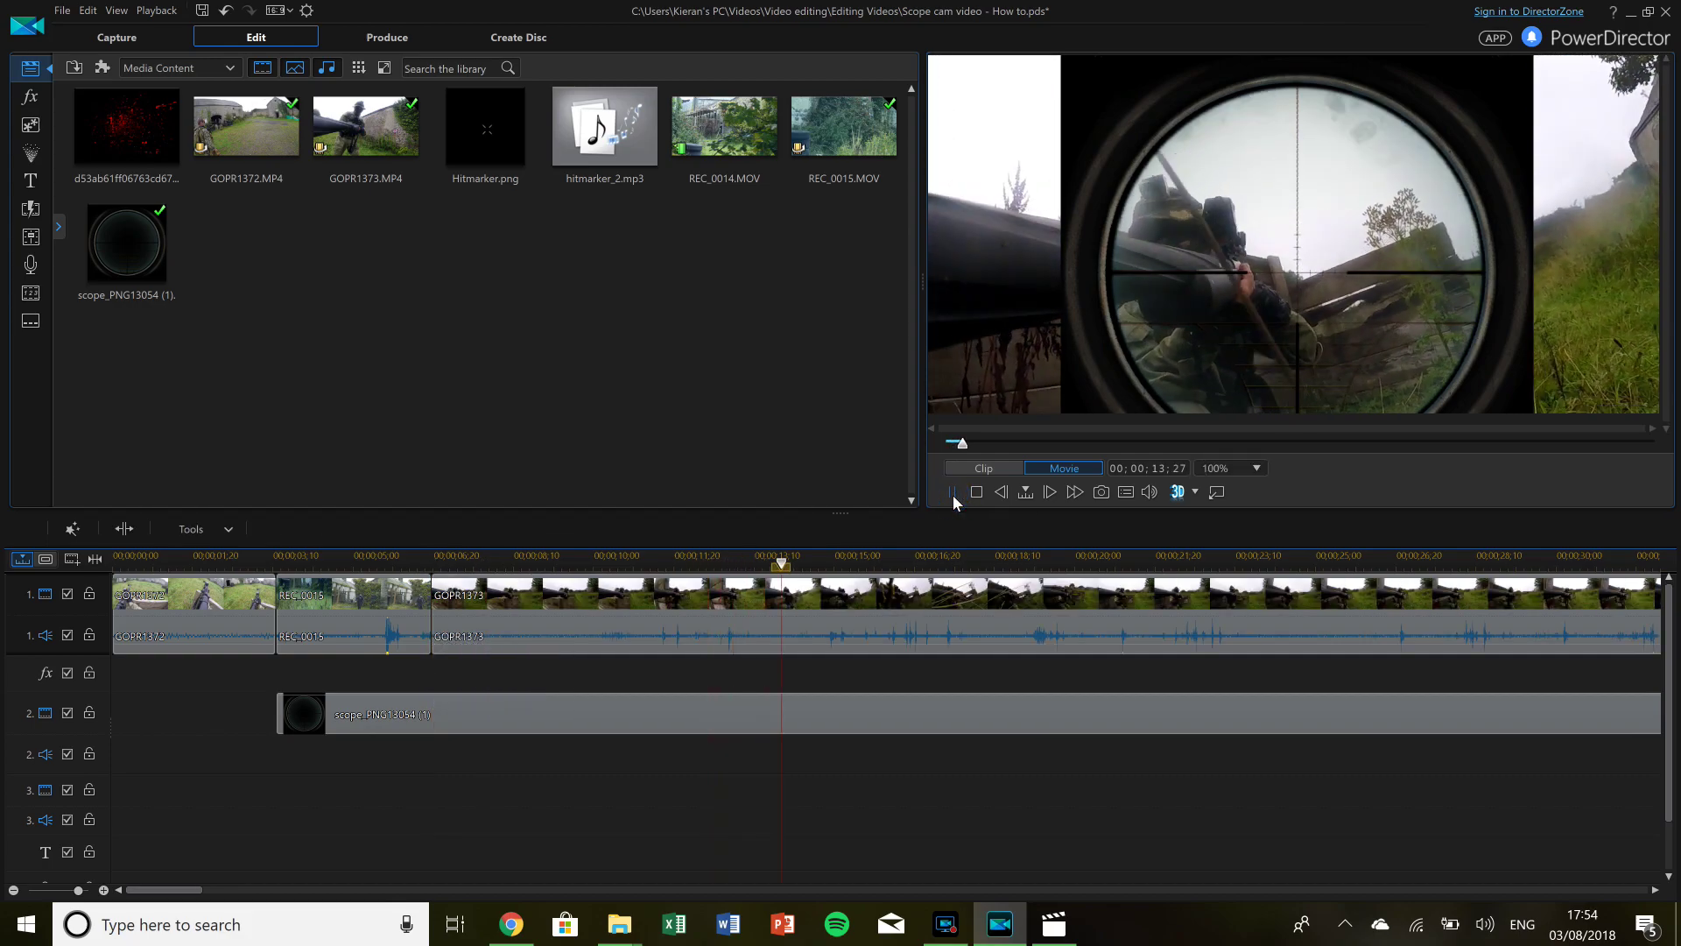
# Split at 00;00;12;28 and delete the later GOPR1373 piece.
pyautogui.press(',')
pyautogui.press(',')
pyautogui.press(',')
pyautogui.press(',')
pyautogui.press(',')
pyautogui.press(',')
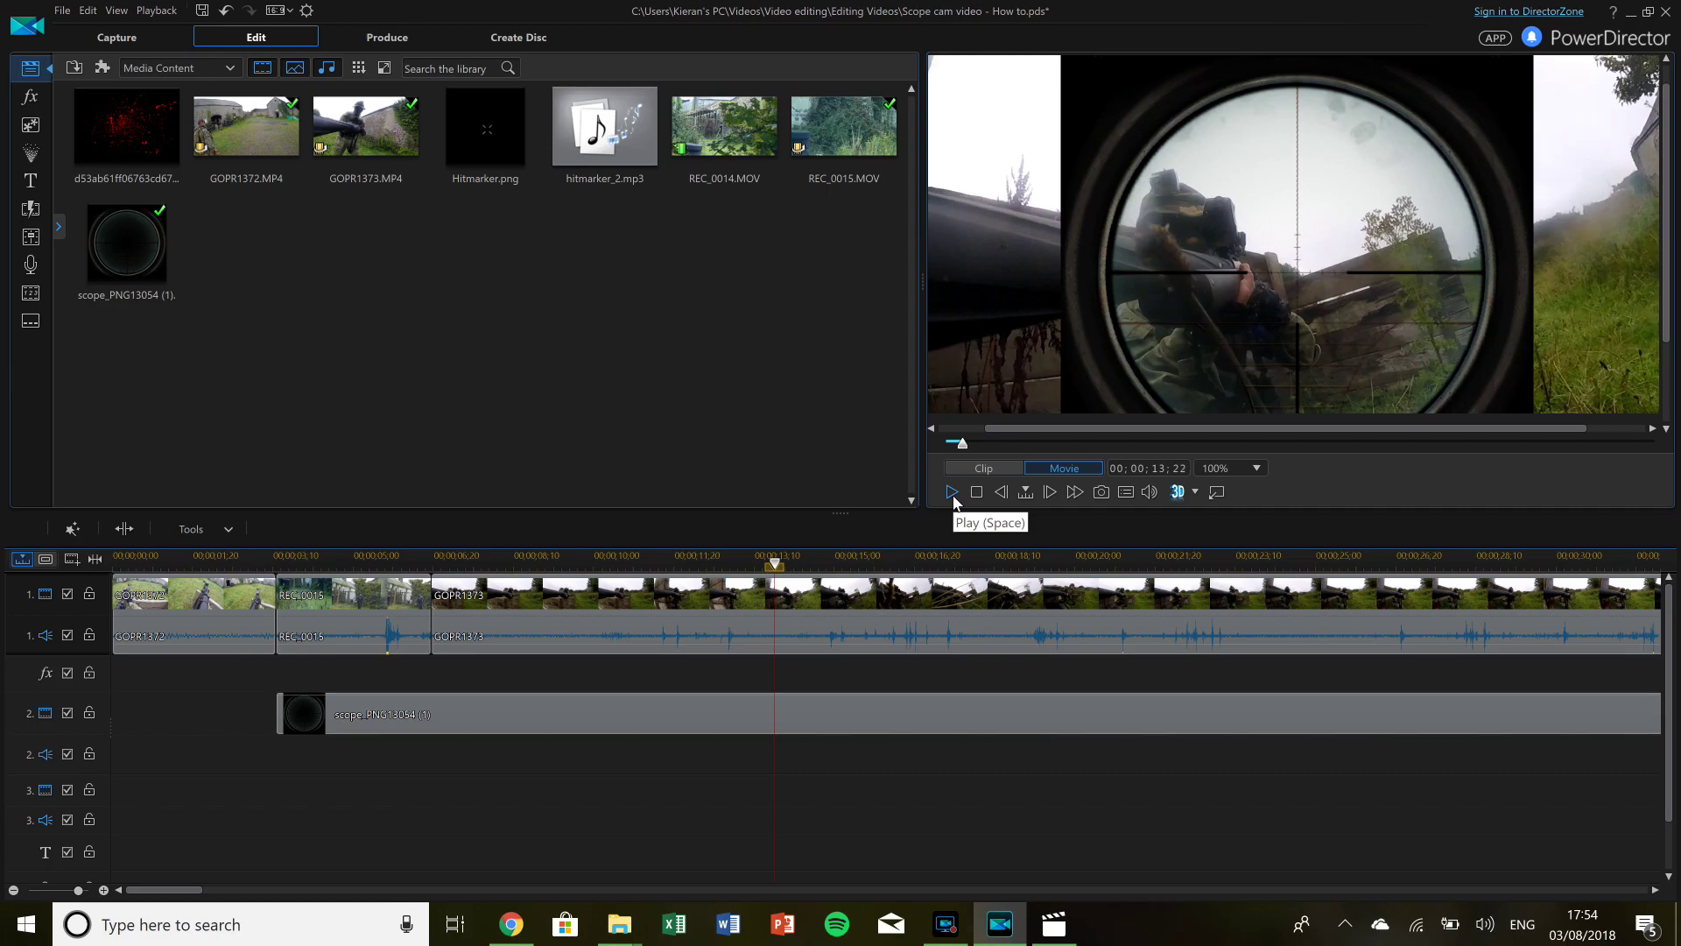
pyautogui.press(',')
pyautogui.press(',')
pyautogui.press(',')
pyautogui.press(',')
pyautogui.press(',')
pyautogui.press(',')
pyautogui.press(',')
pyautogui.press(',')
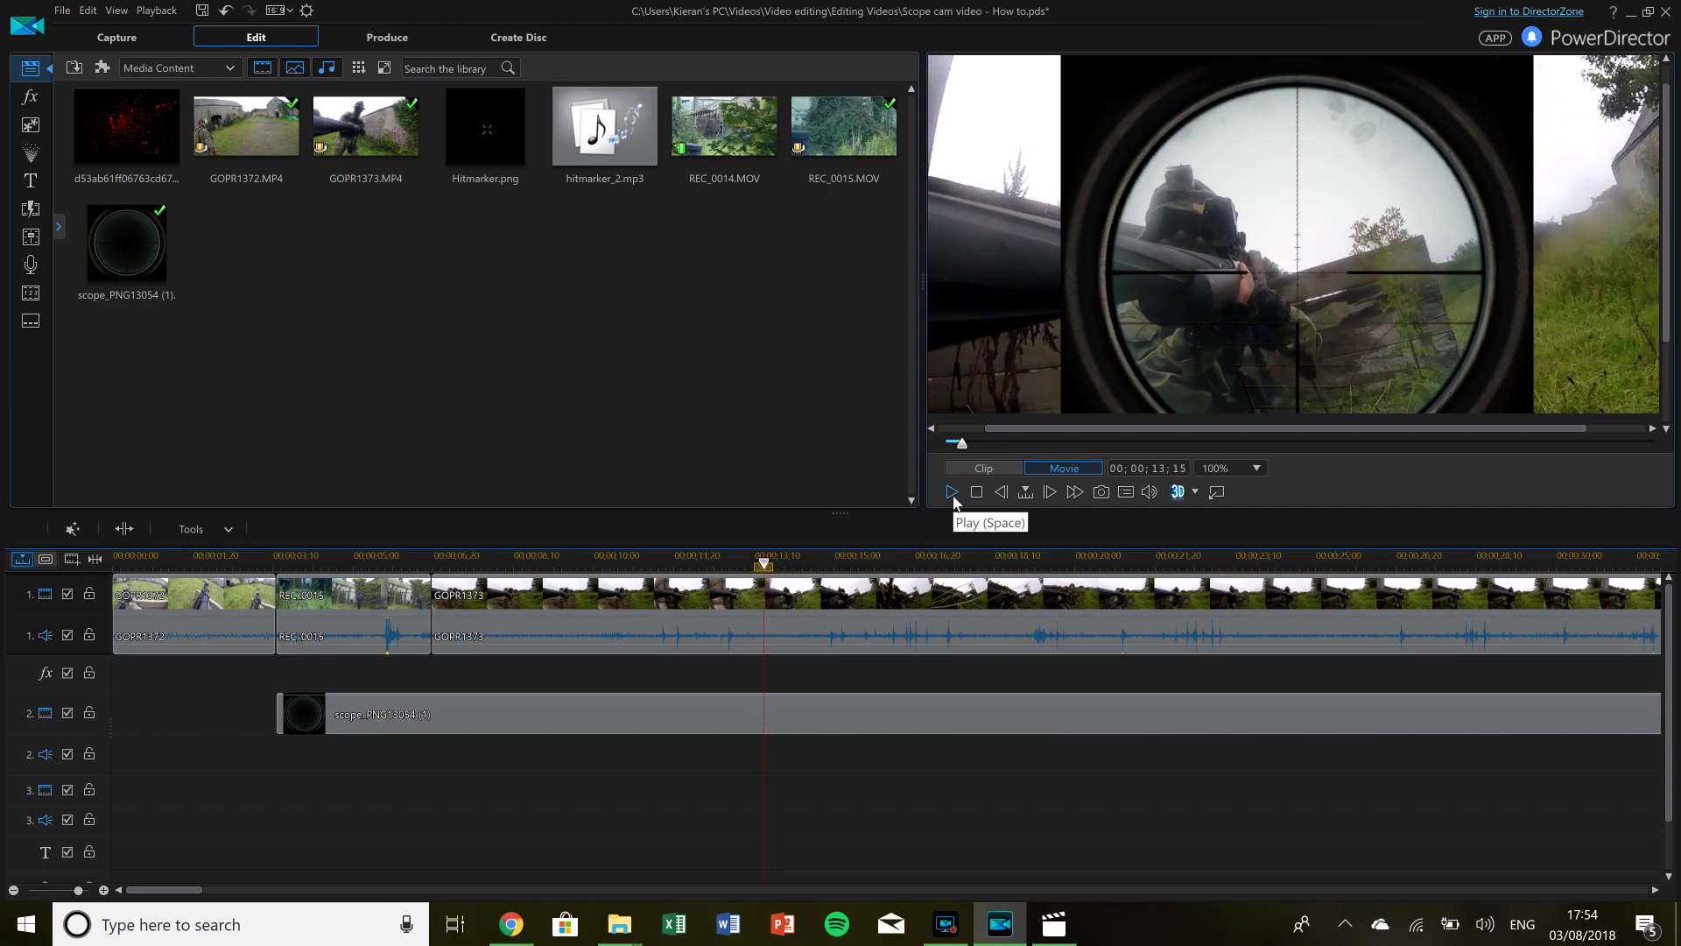
pyautogui.press(',')
pyautogui.press(',')
pyautogui.press(',')
pyautogui.press(',')
pyautogui.press(',')
pyautogui.press(',')
pyautogui.press(',')
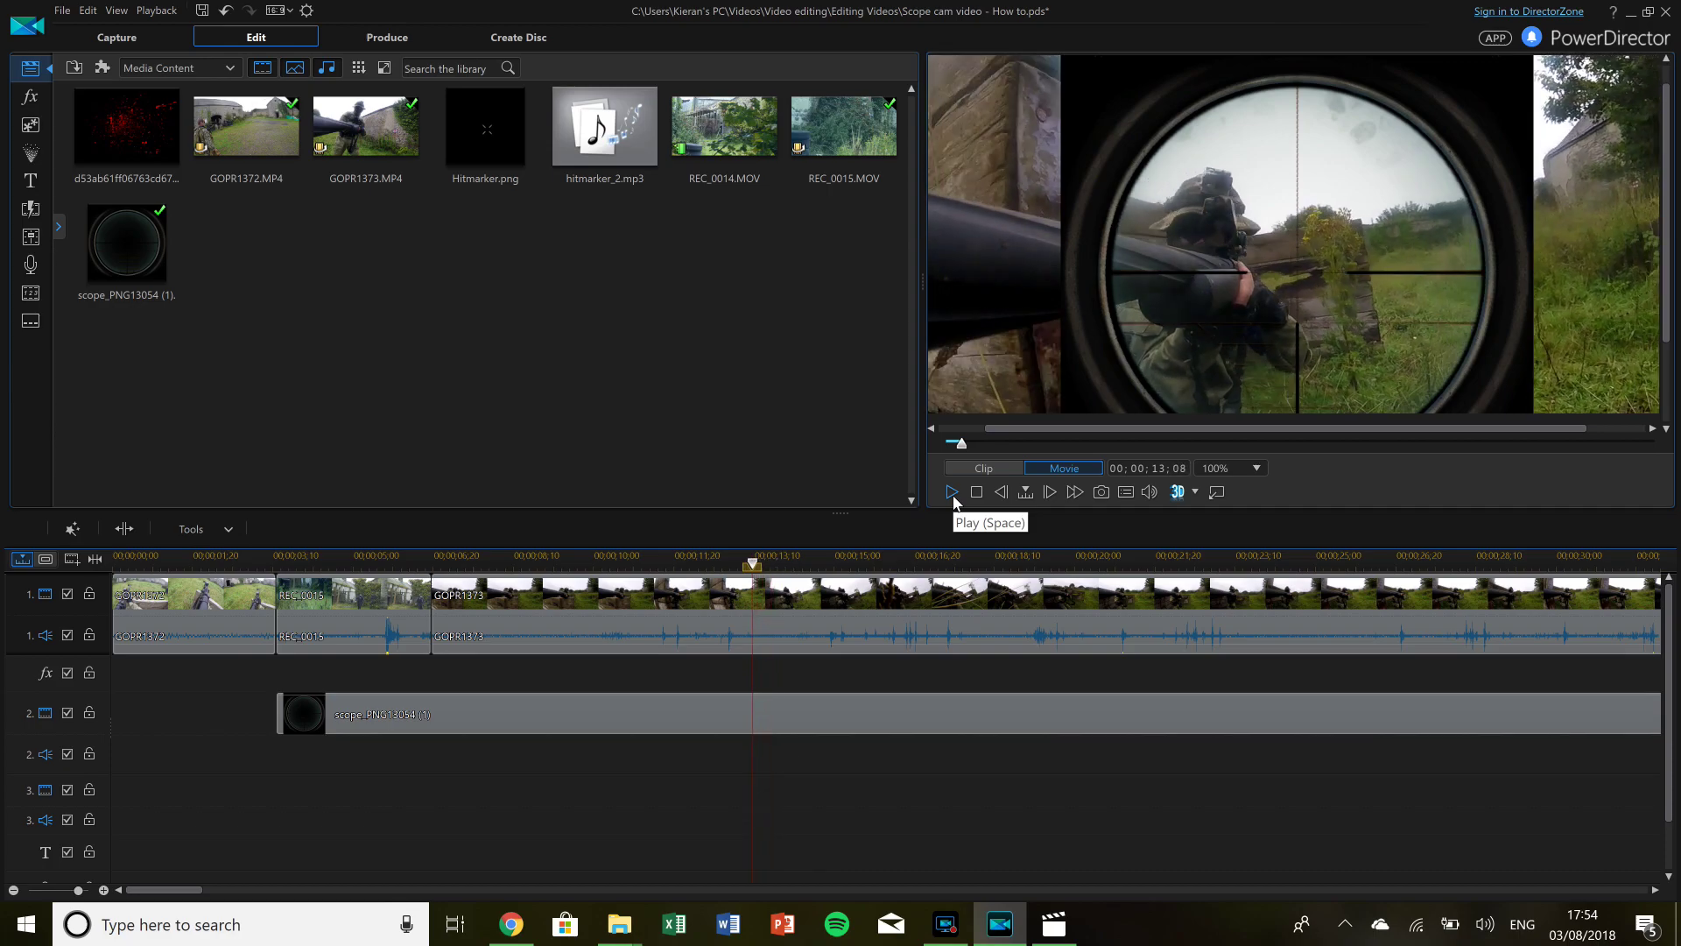
pyautogui.press(',')
pyautogui.press(',')
pyautogui.press(',')
pyautogui.press(',')
pyautogui.press(',')
pyautogui.press(',')
pyautogui.press(',')
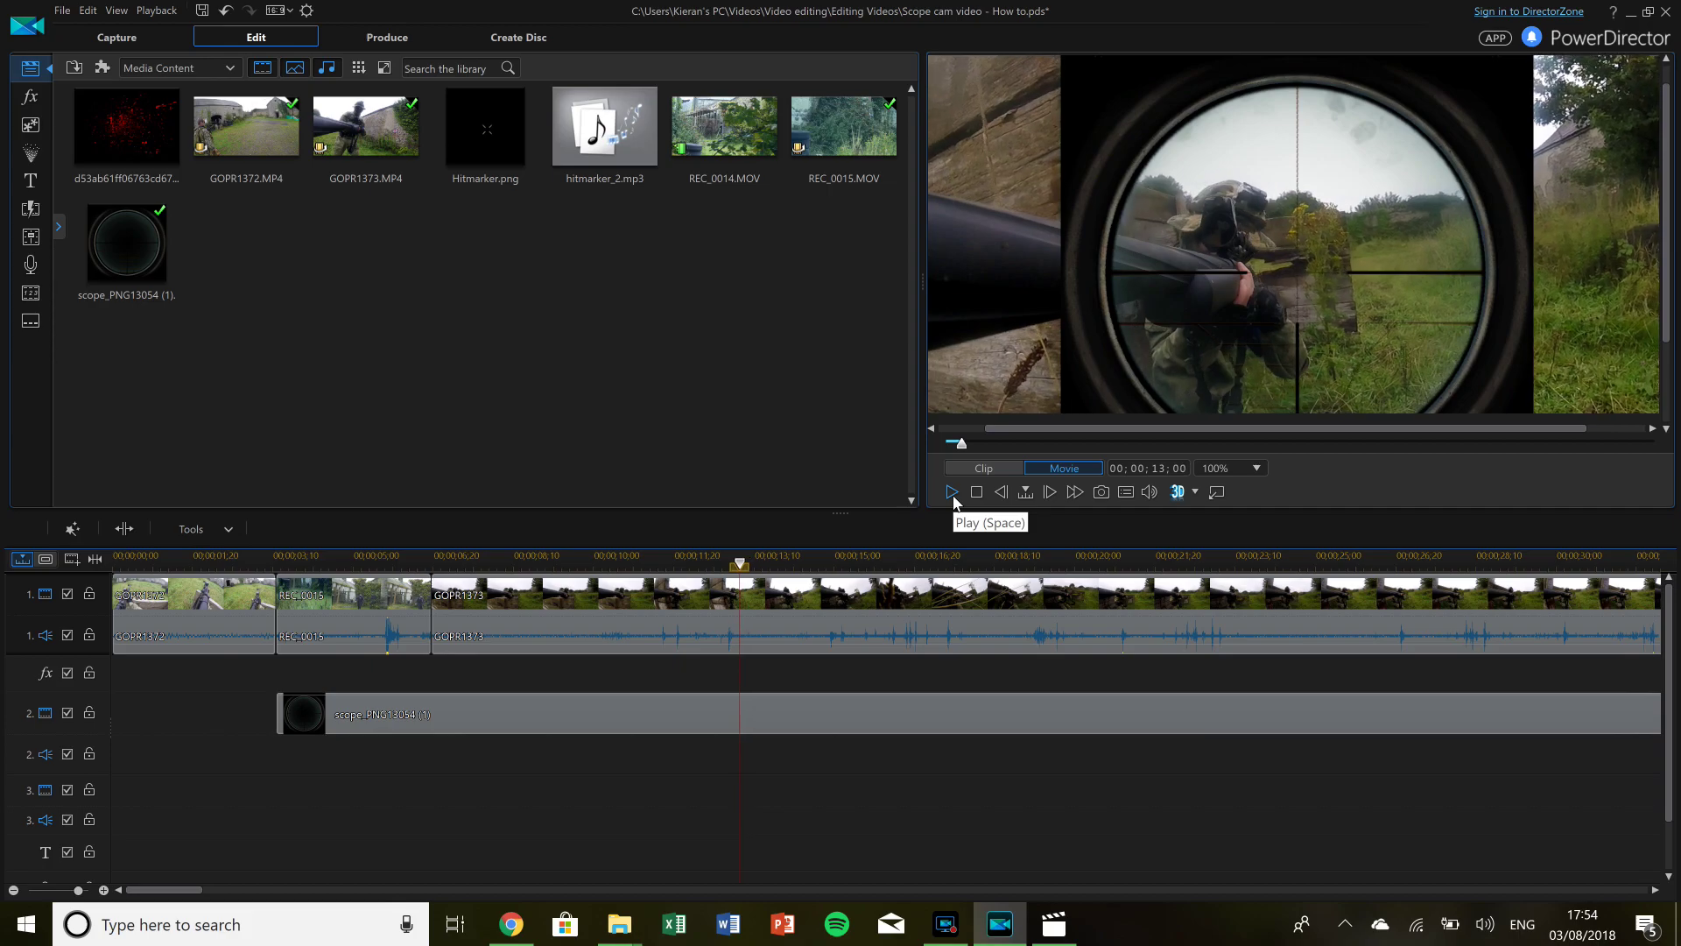
pyautogui.press(',')
pyautogui.hotkey('ctrl', 't')
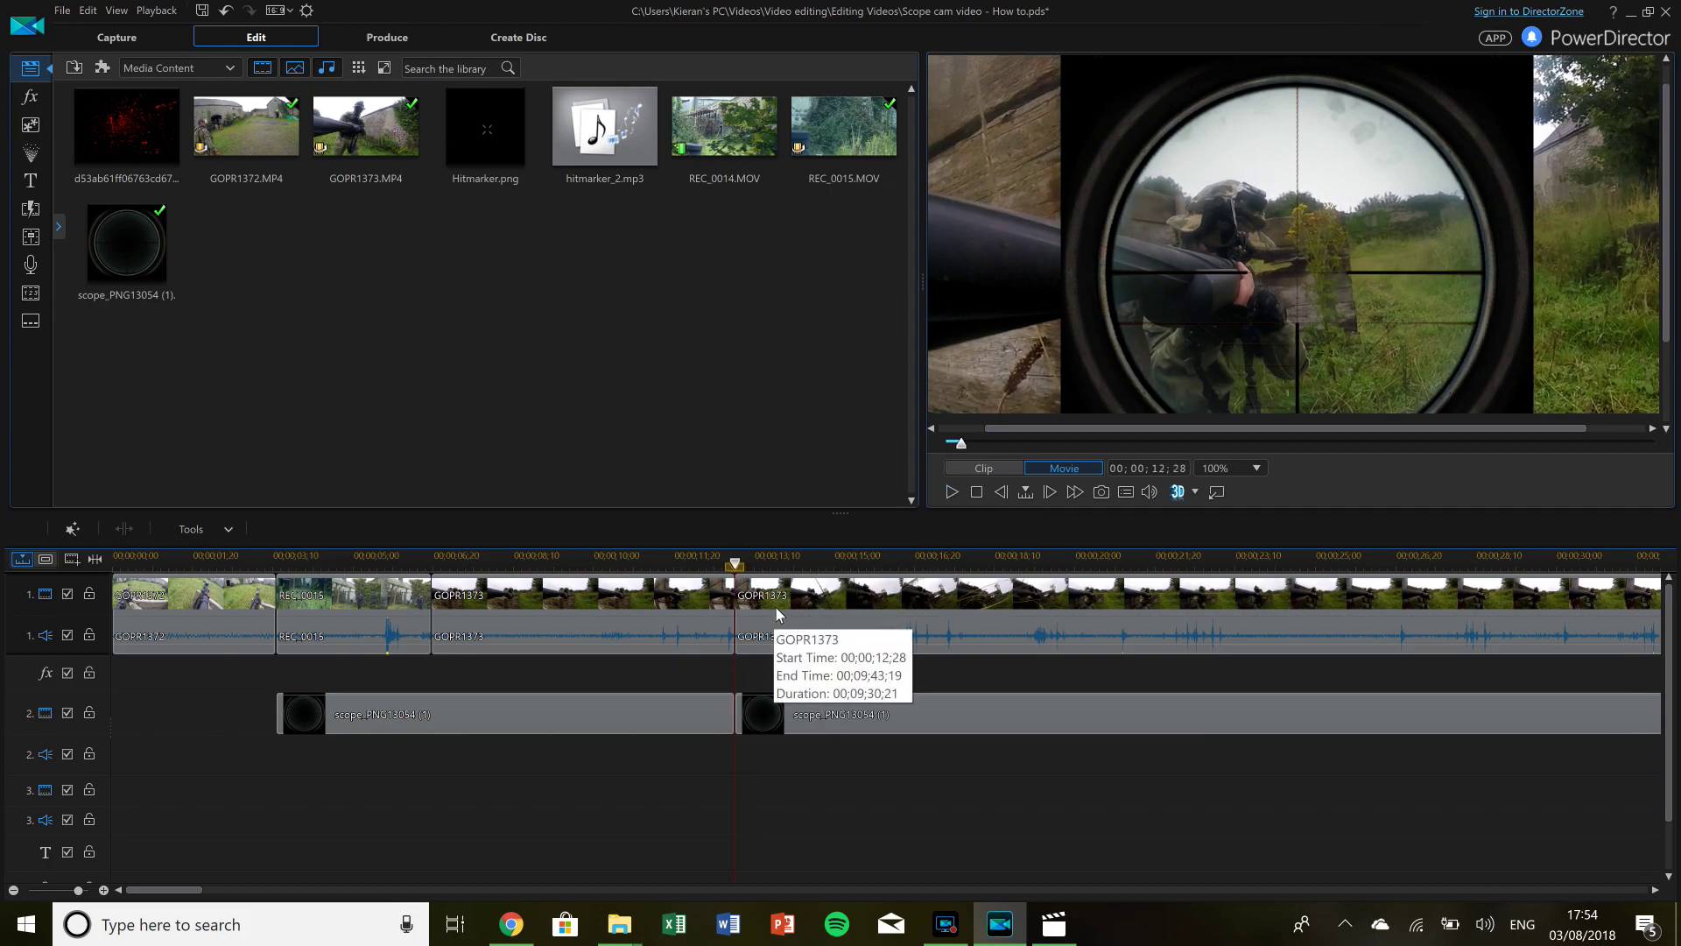
pyautogui.click(775, 606)
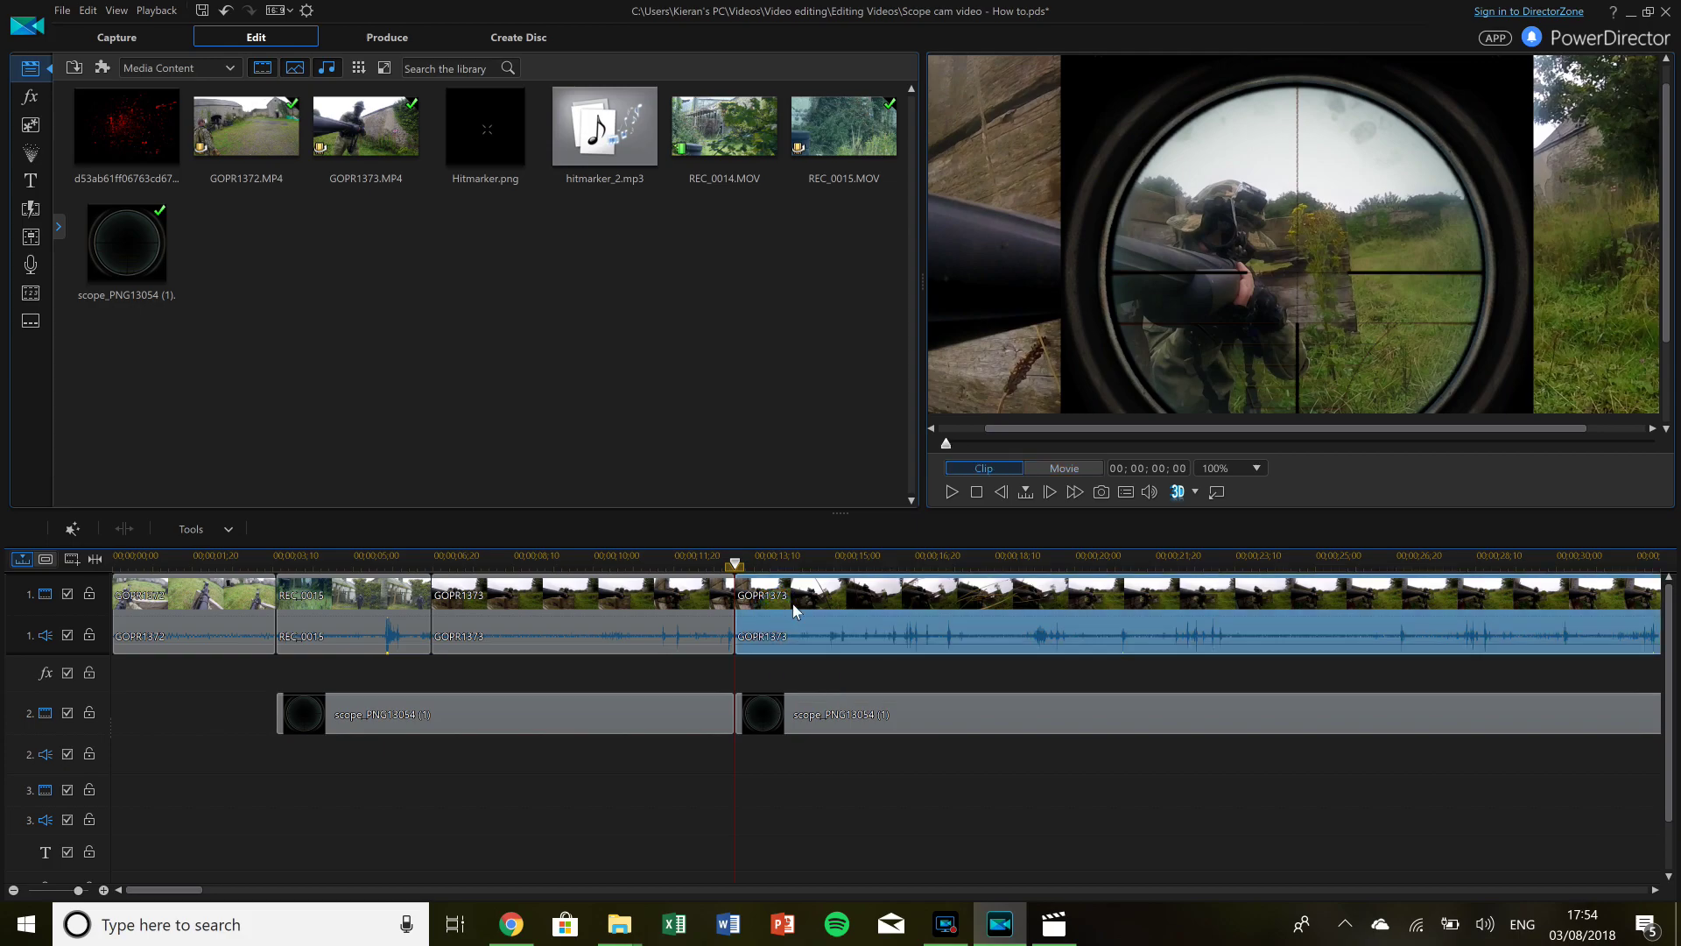
pyautogui.press('Delete')
# Delete the leftover scope piece and trim the scope overlay to end at 00;00;06;19.
pyautogui.click(791, 711)
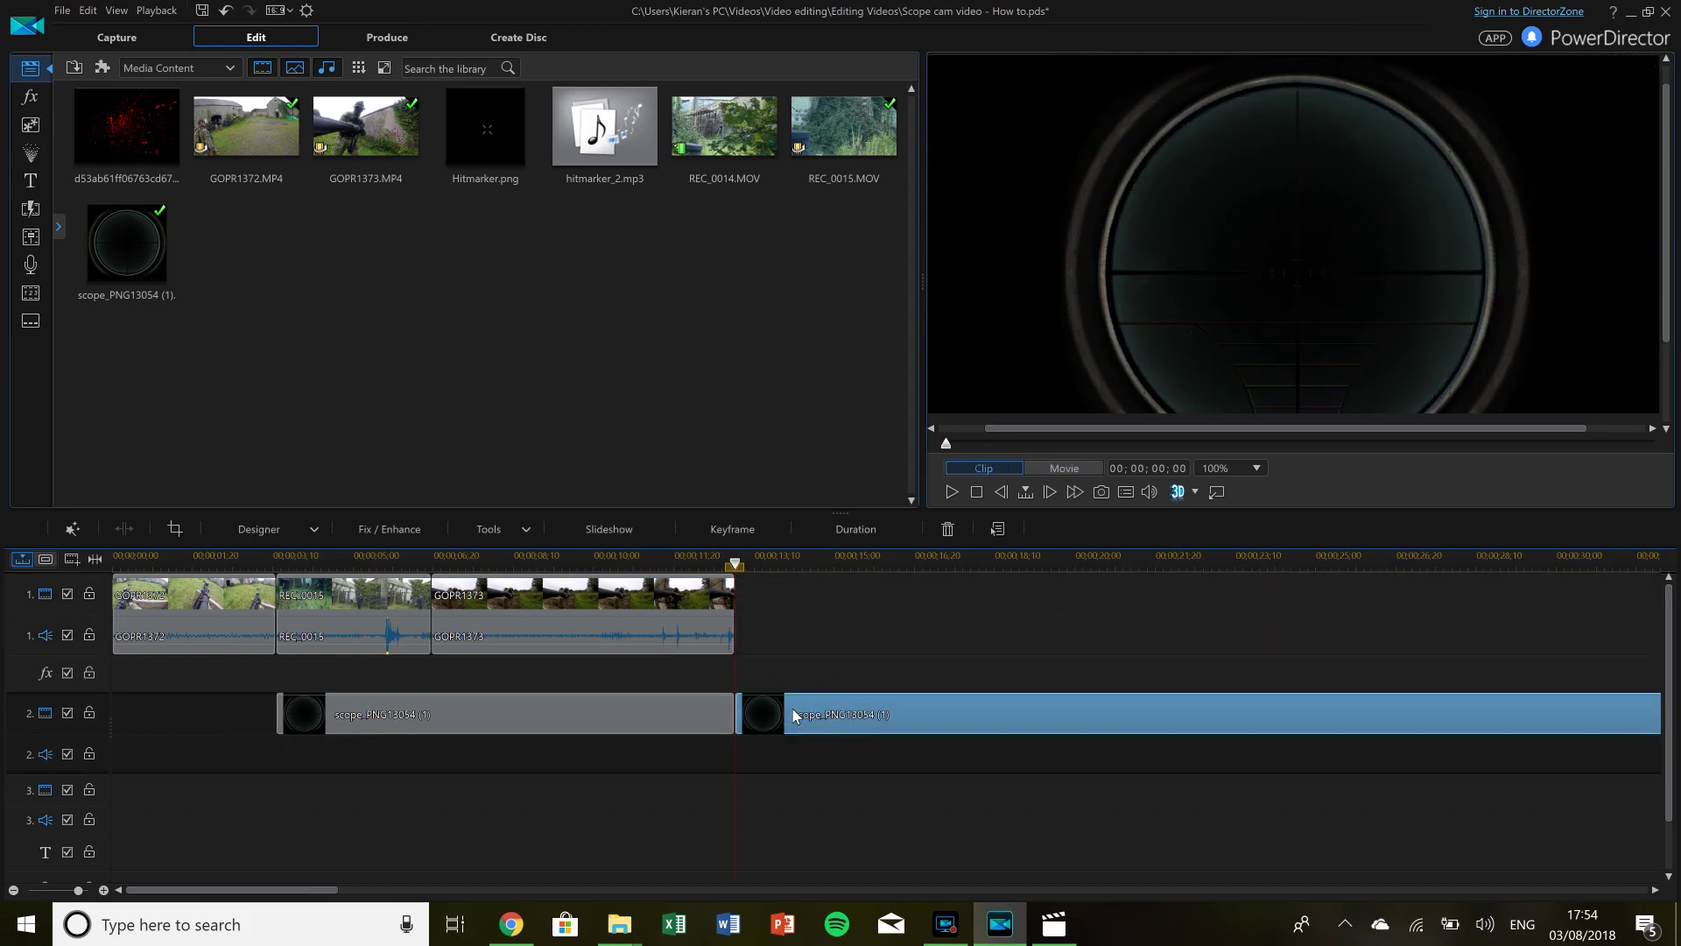
pyautogui.press('Delete')
pyautogui.click(723, 712)
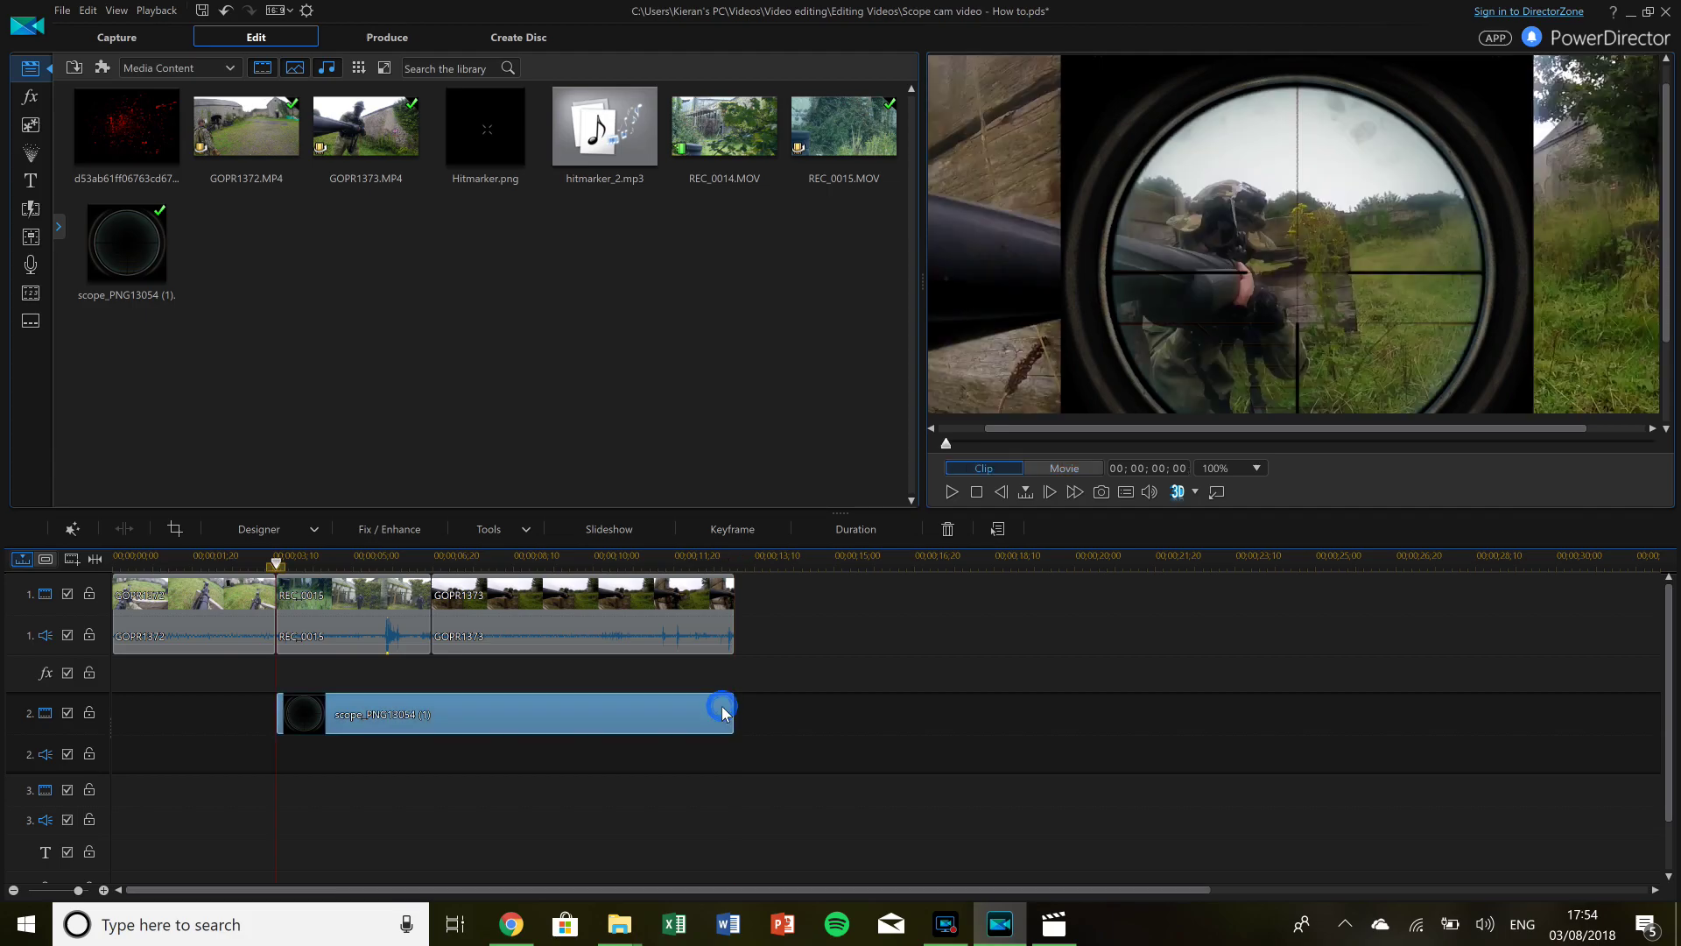
pyautogui.click(735, 726)
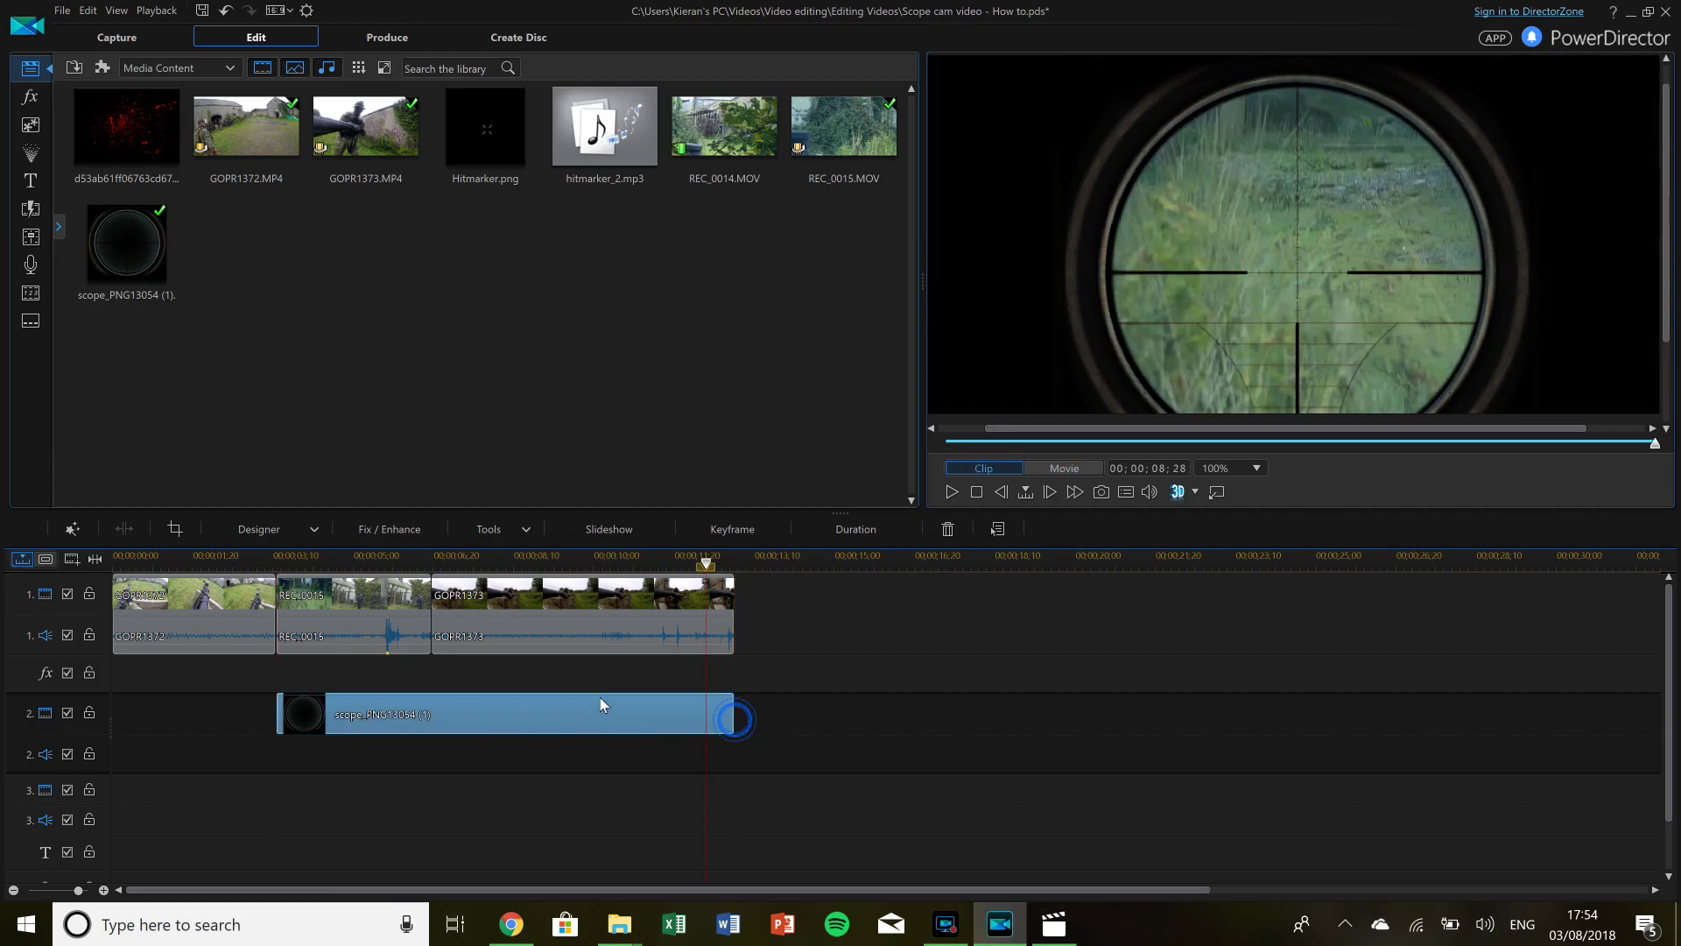
pyautogui.moveTo(436, 691); pyautogui.dragTo(432, 690)
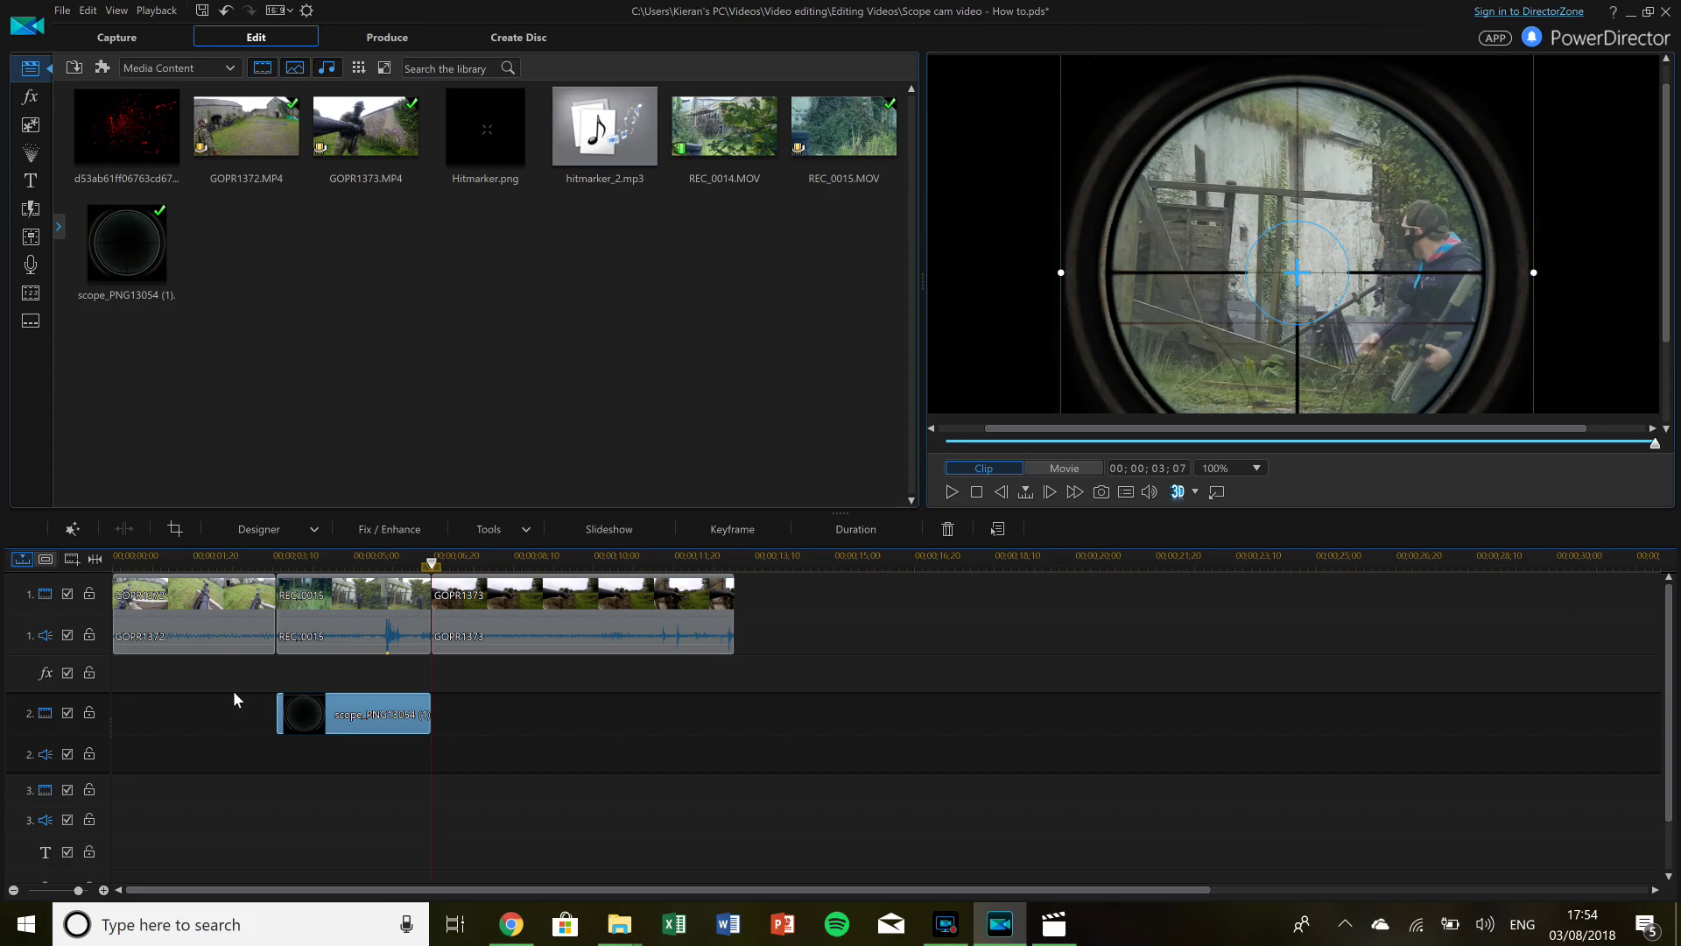
pyautogui.scroll(3, 232, 690)
# Raise audio gain on REC_0015 (+12 dB), GOPR1372 (+10.7 dB) and GOPR1373 (+11.7 dB).
pyautogui.click(633, 647)
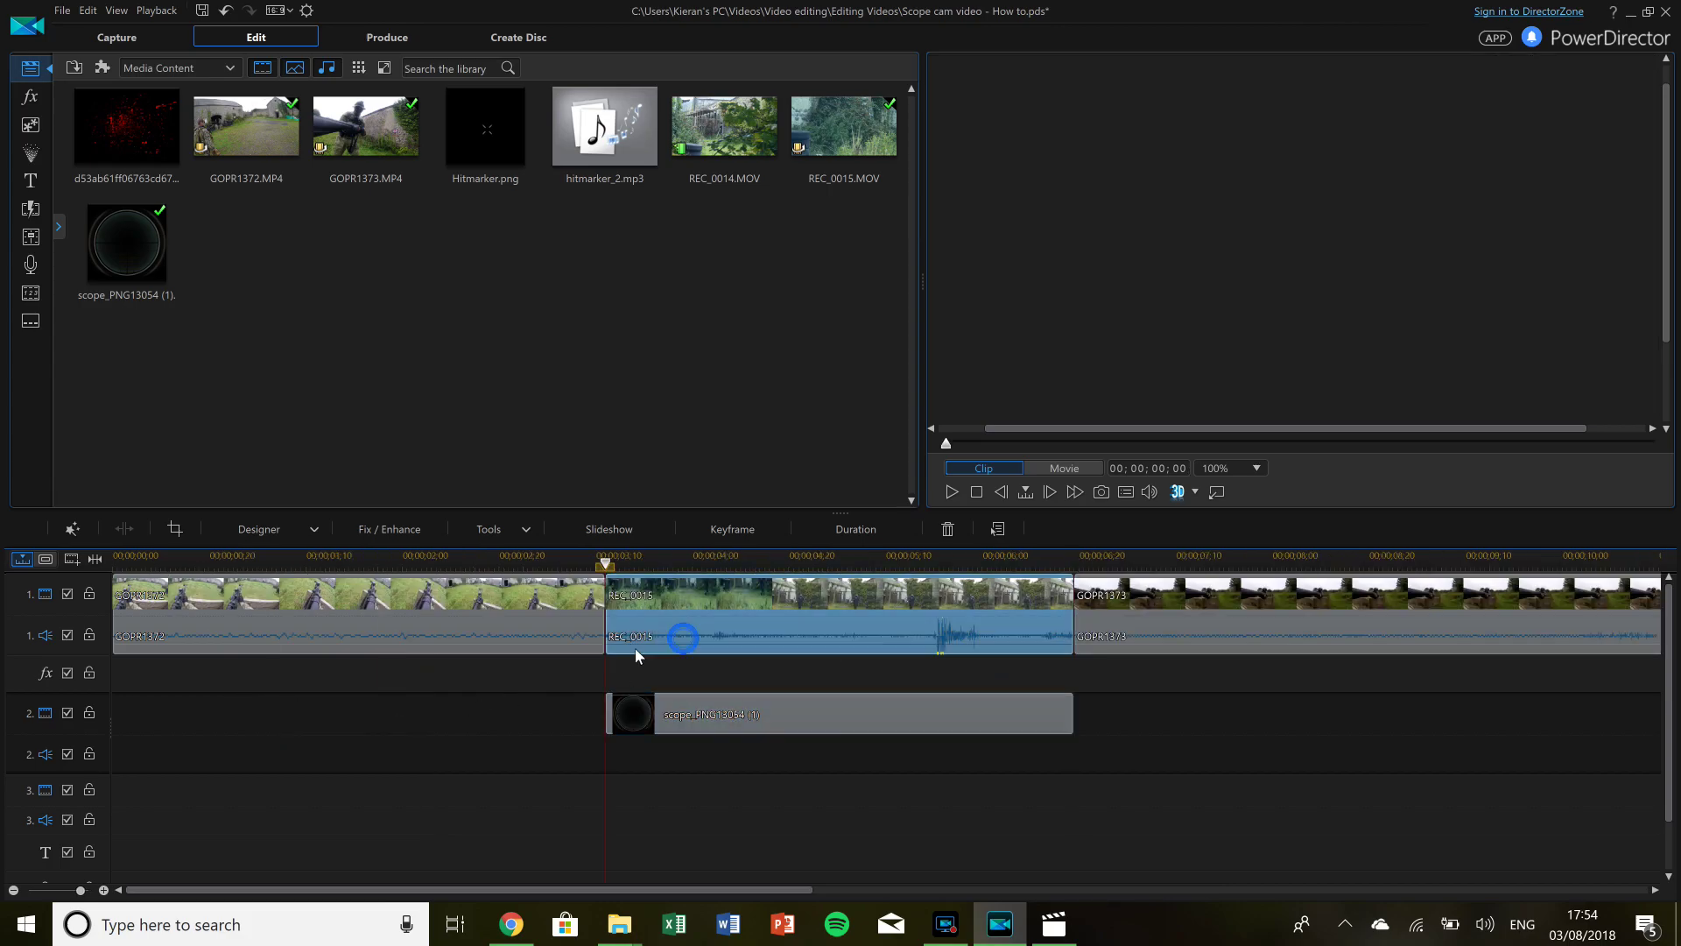
pyautogui.moveTo(630, 648); pyautogui.dragTo(623, 620)
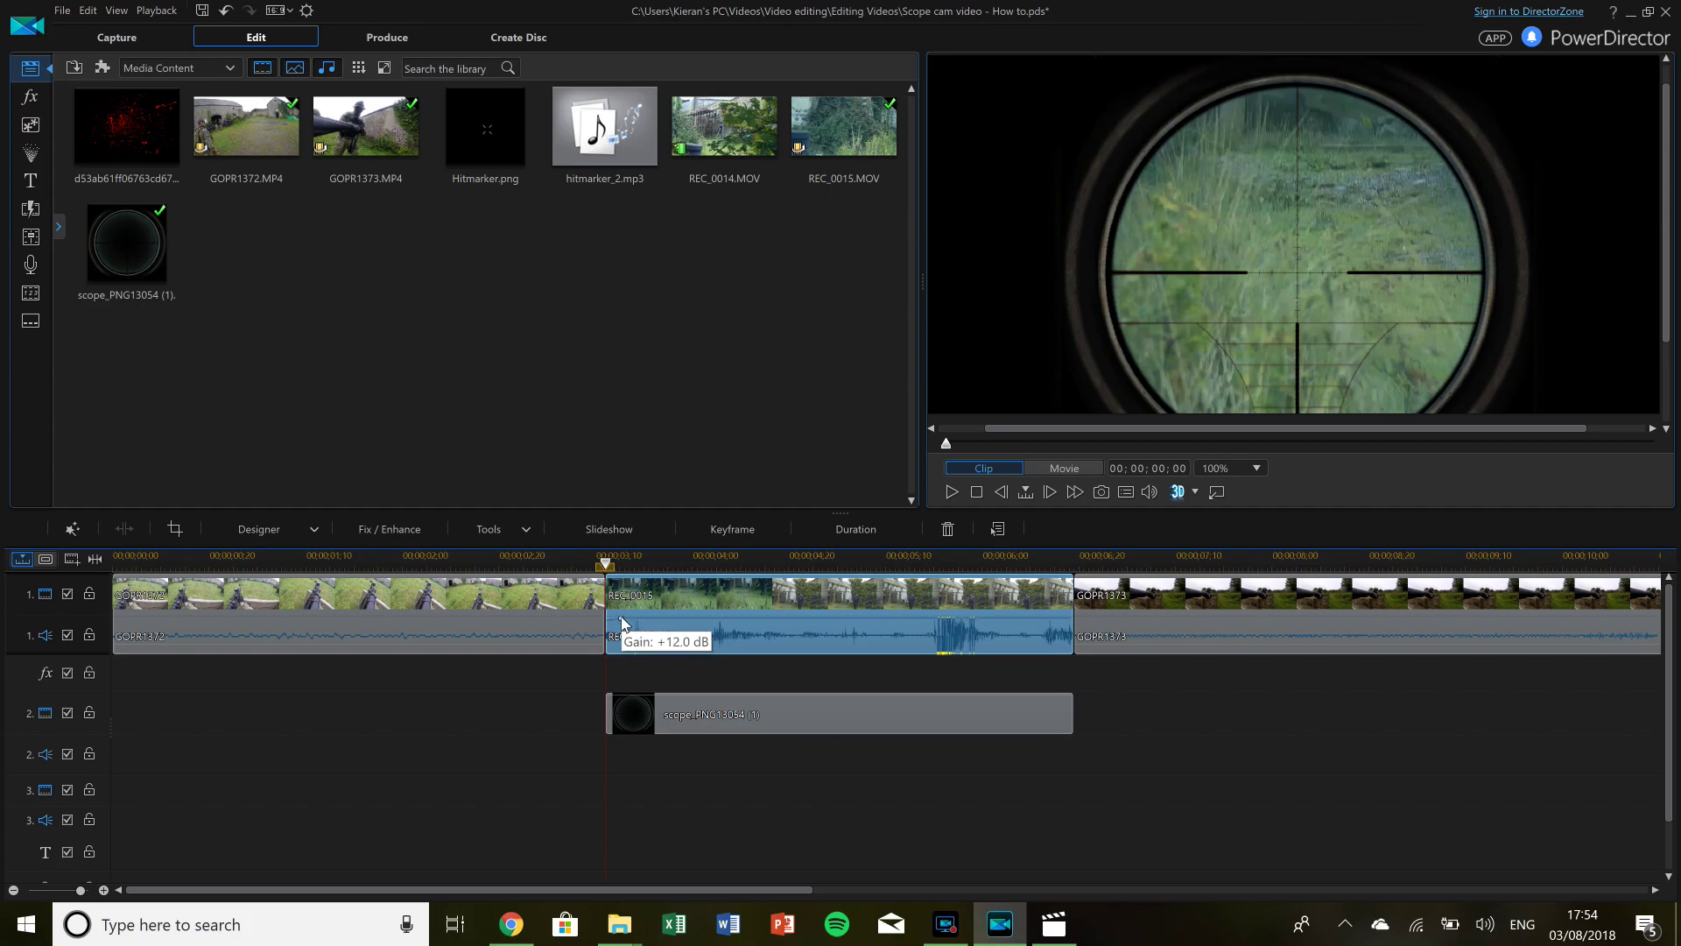
pyautogui.click(354, 624)
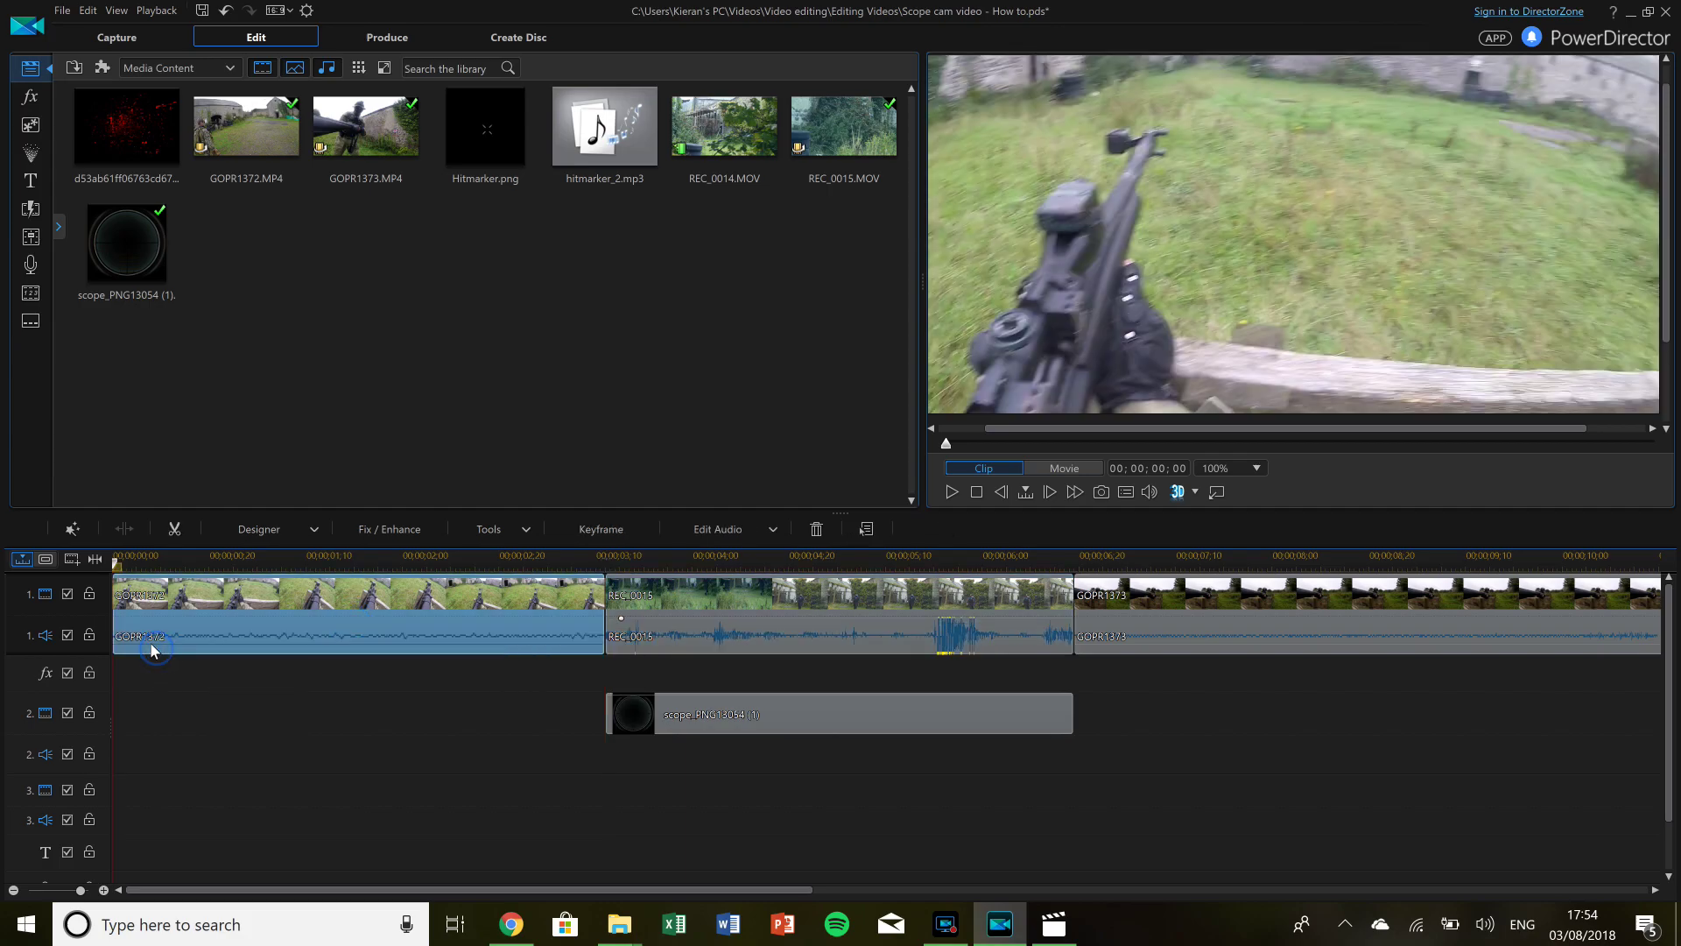
pyautogui.moveTo(150, 643); pyautogui.dragTo(166, 637)
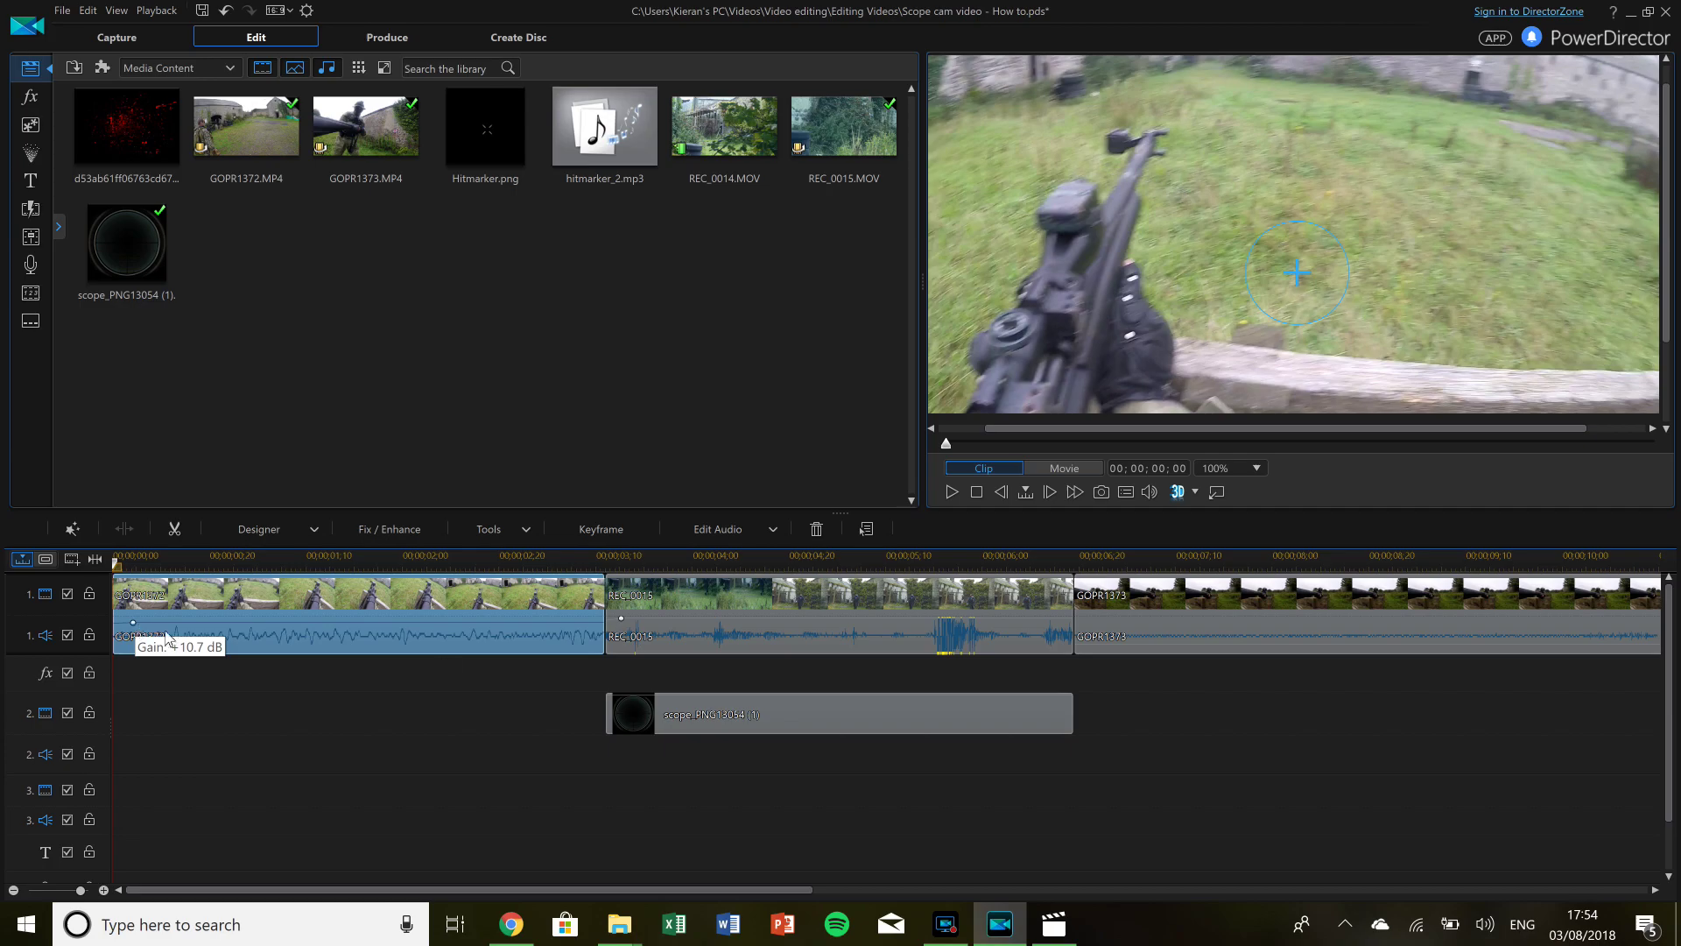
pyautogui.click(1084, 644)
pyautogui.moveTo(1084, 645)
pyautogui.mouseDown()
pyautogui.moveTo(1073, 618)
pyautogui.moveTo(1070, 644)
pyautogui.mouseUp()
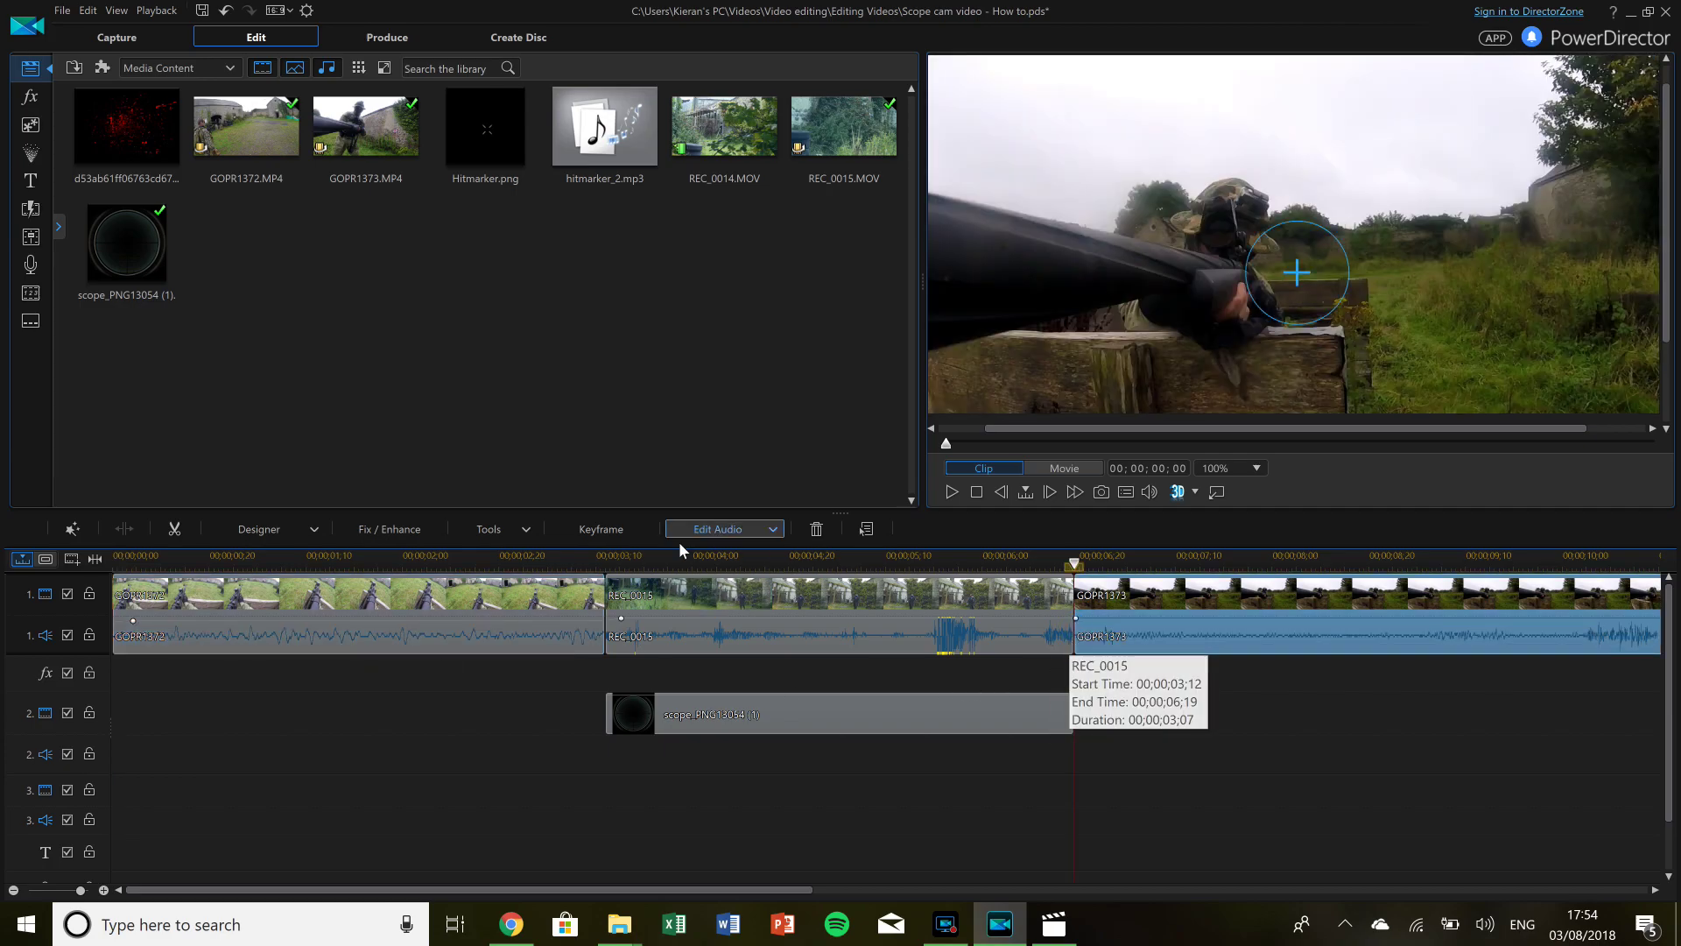
pyautogui.click(663, 560)
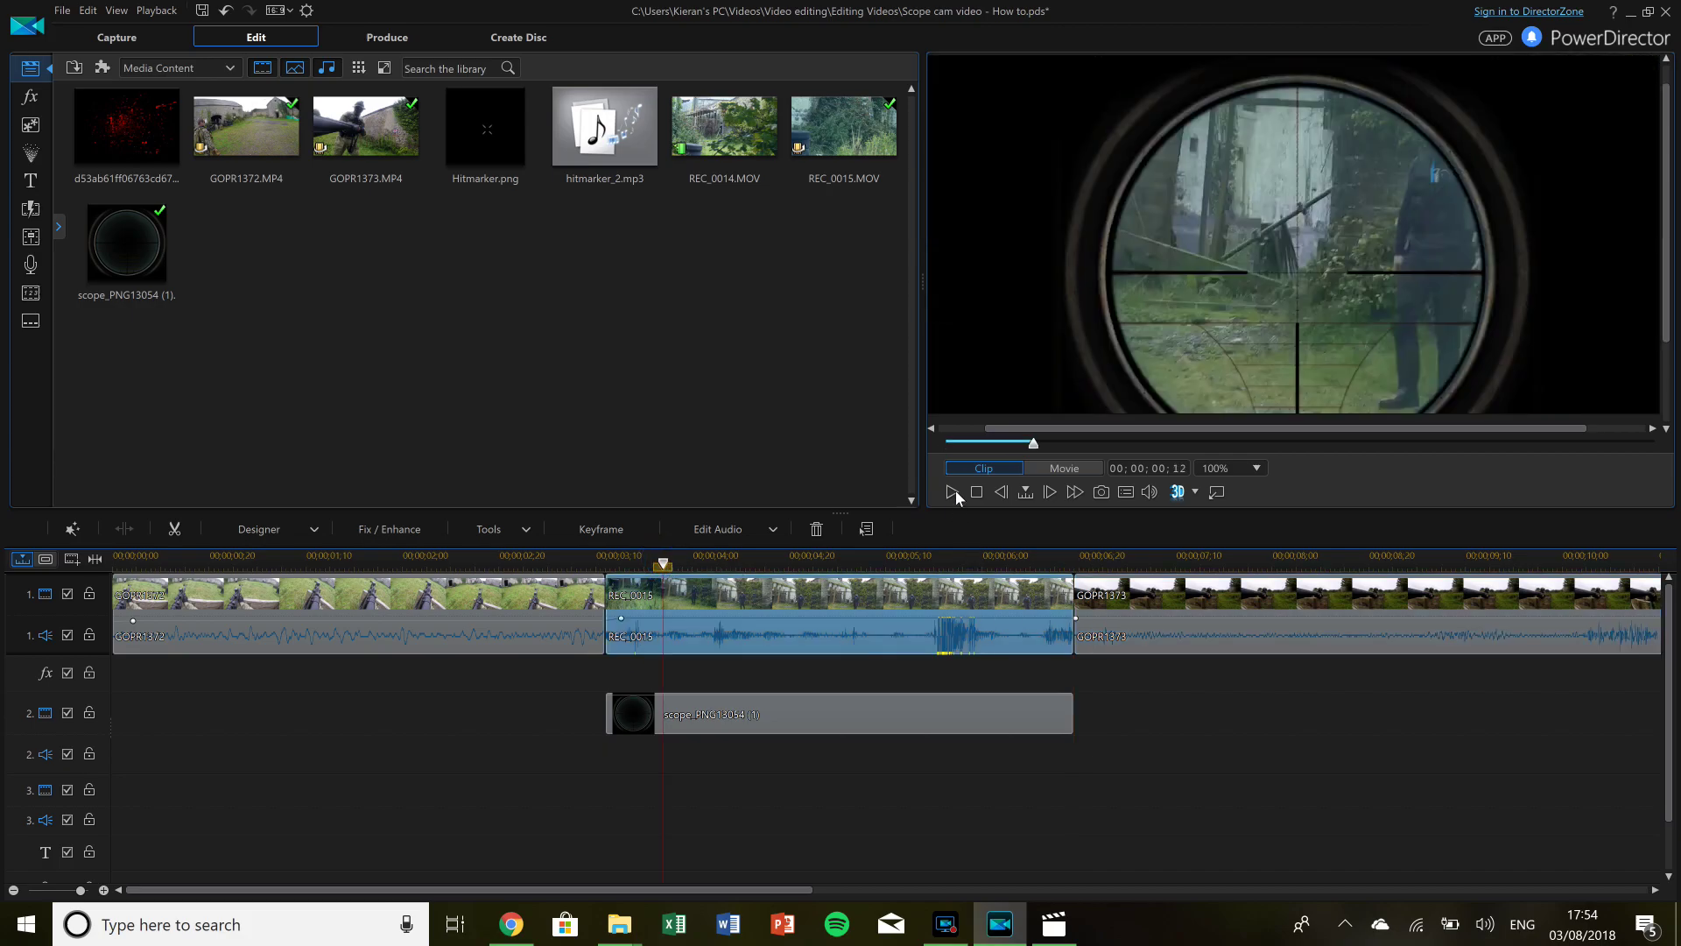
# Play the edit, then frame-step to the BB impact frame at 00;00;05;29.
pyautogui.click(951, 492)
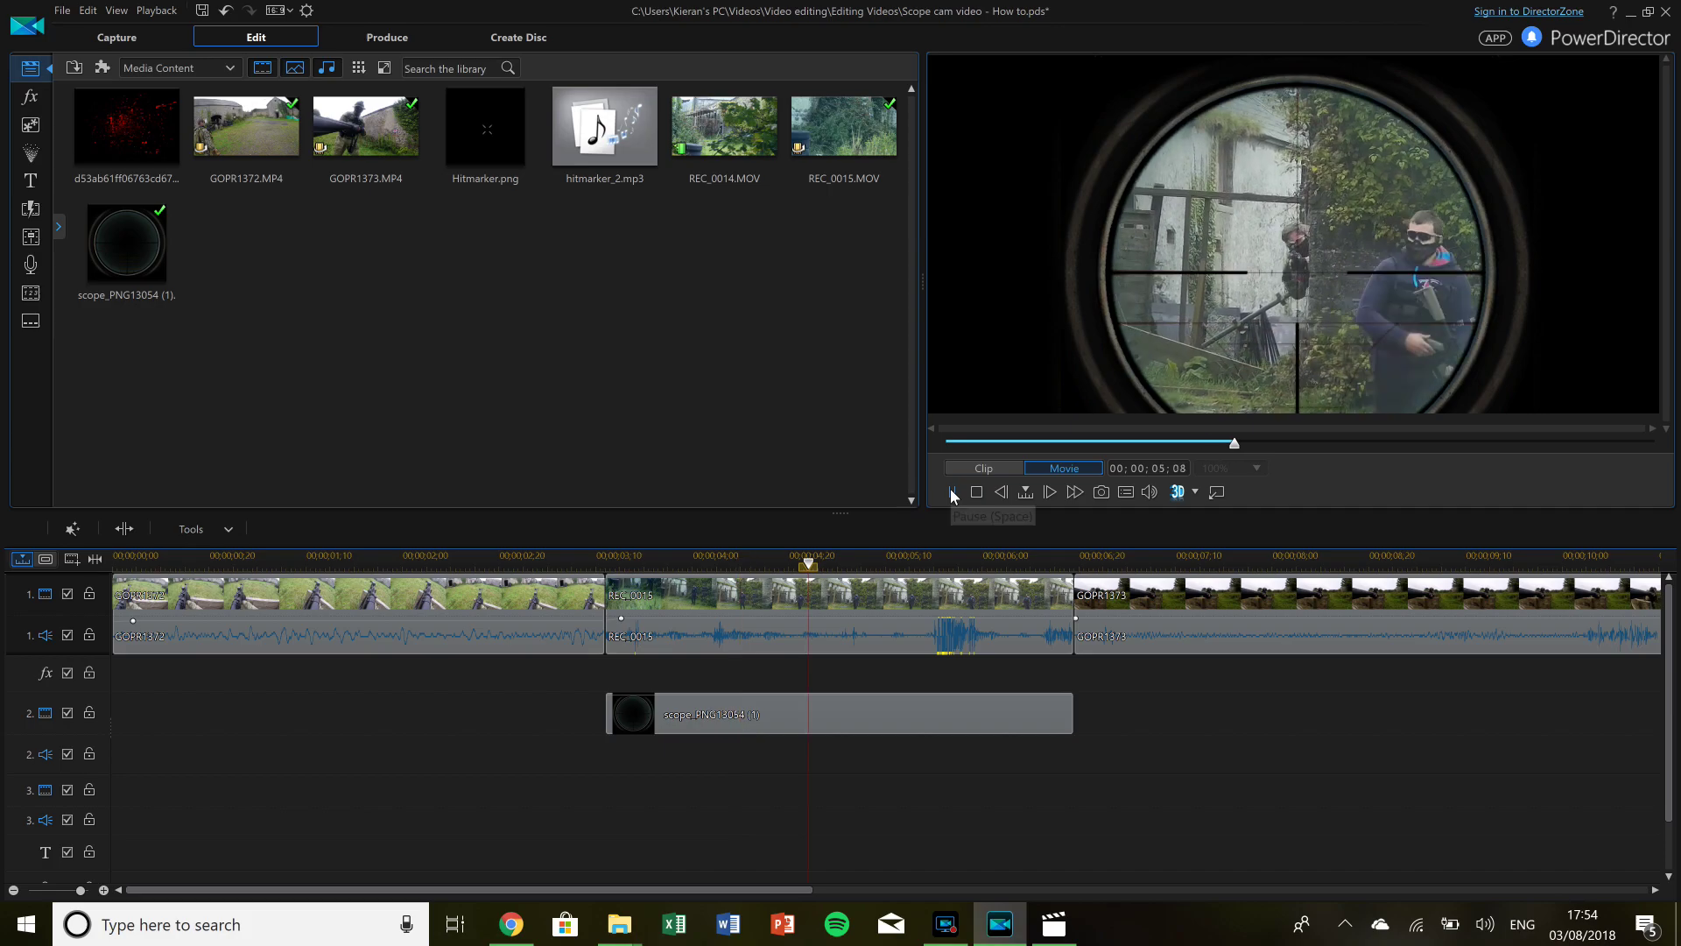
pyautogui.click(952, 492)
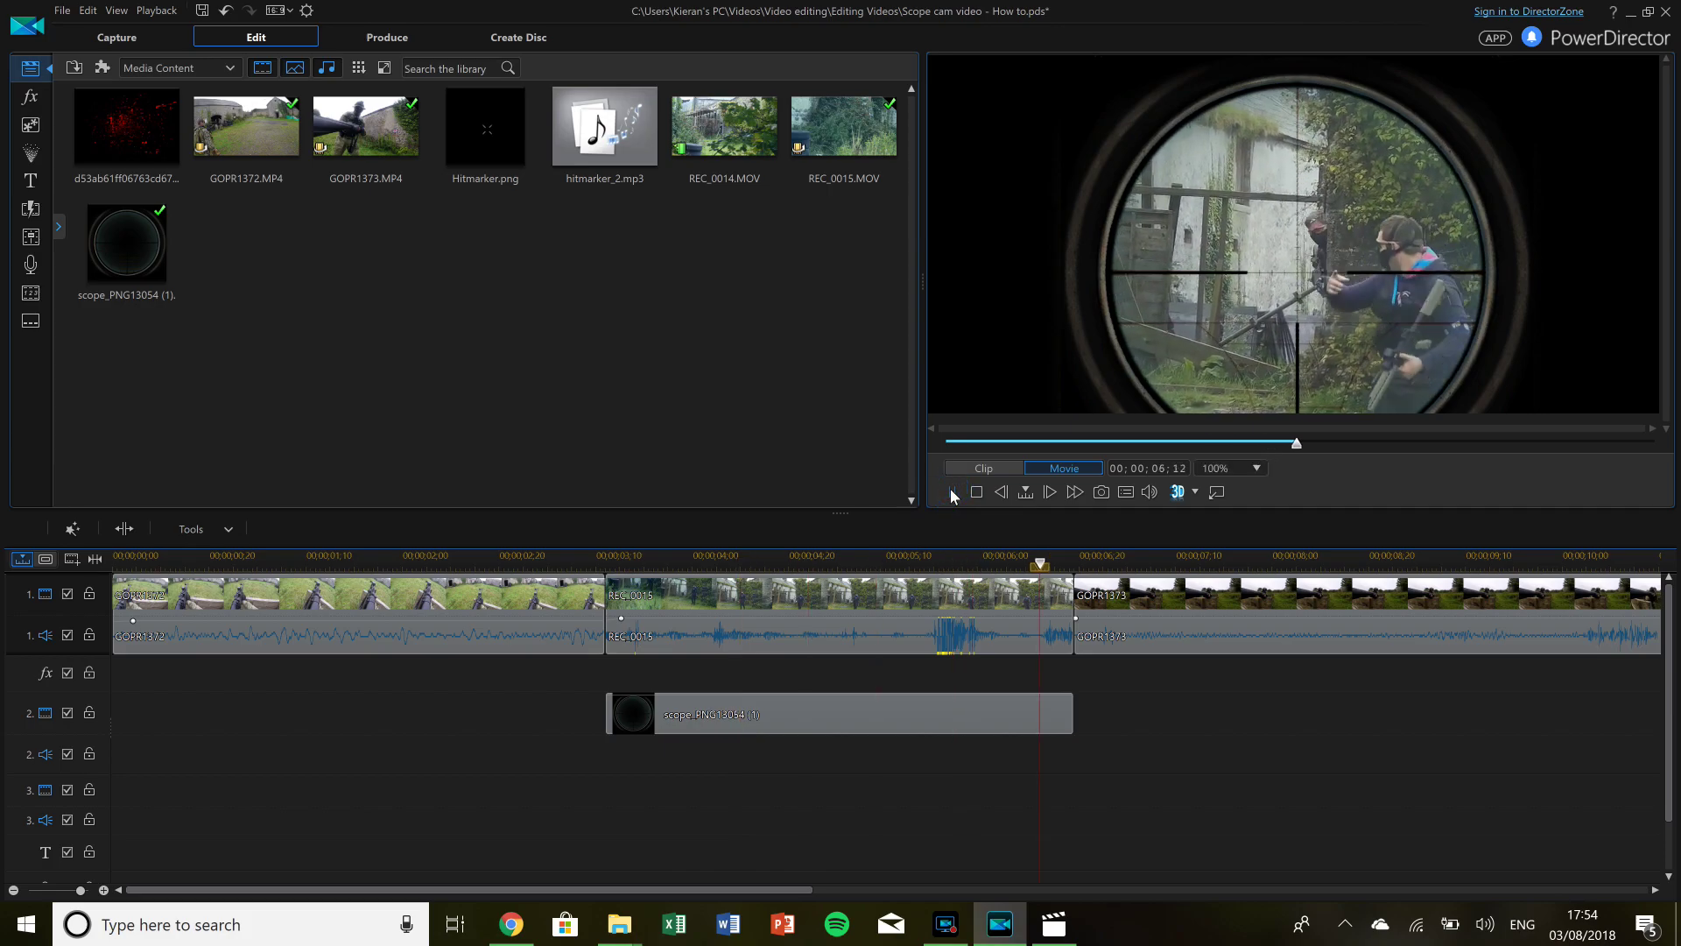
pyautogui.press(',')
pyautogui.press(',')
pyautogui.press(',')
pyautogui.press(',')
pyautogui.press(',')
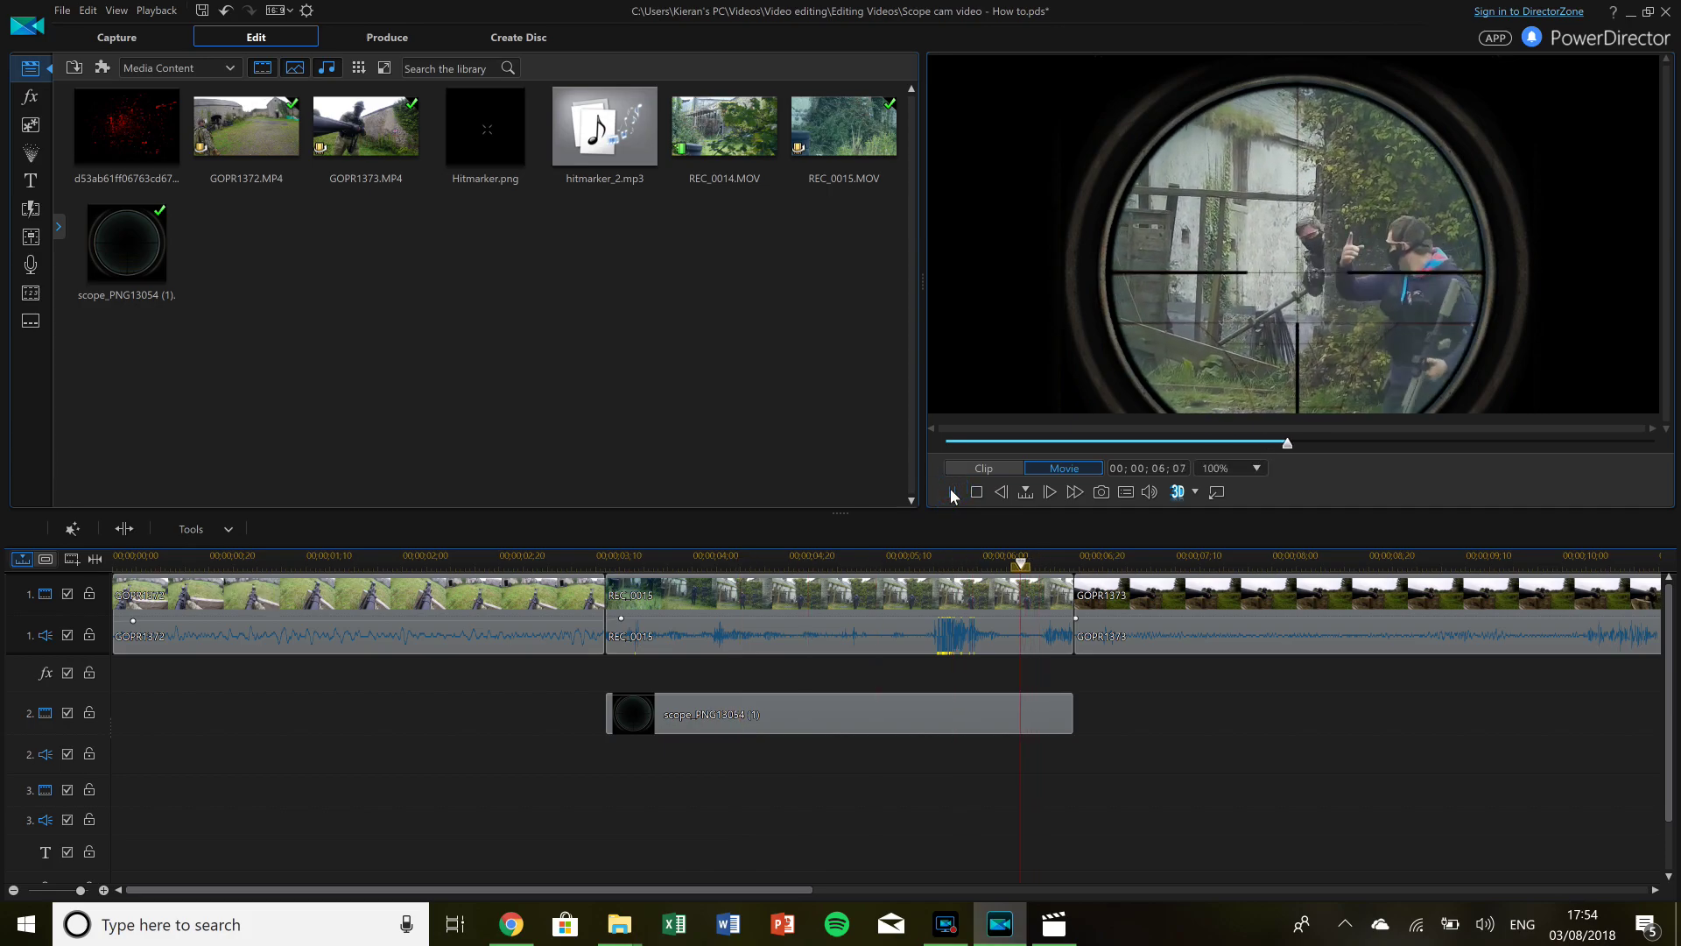
pyautogui.press(',')
pyautogui.press(',')
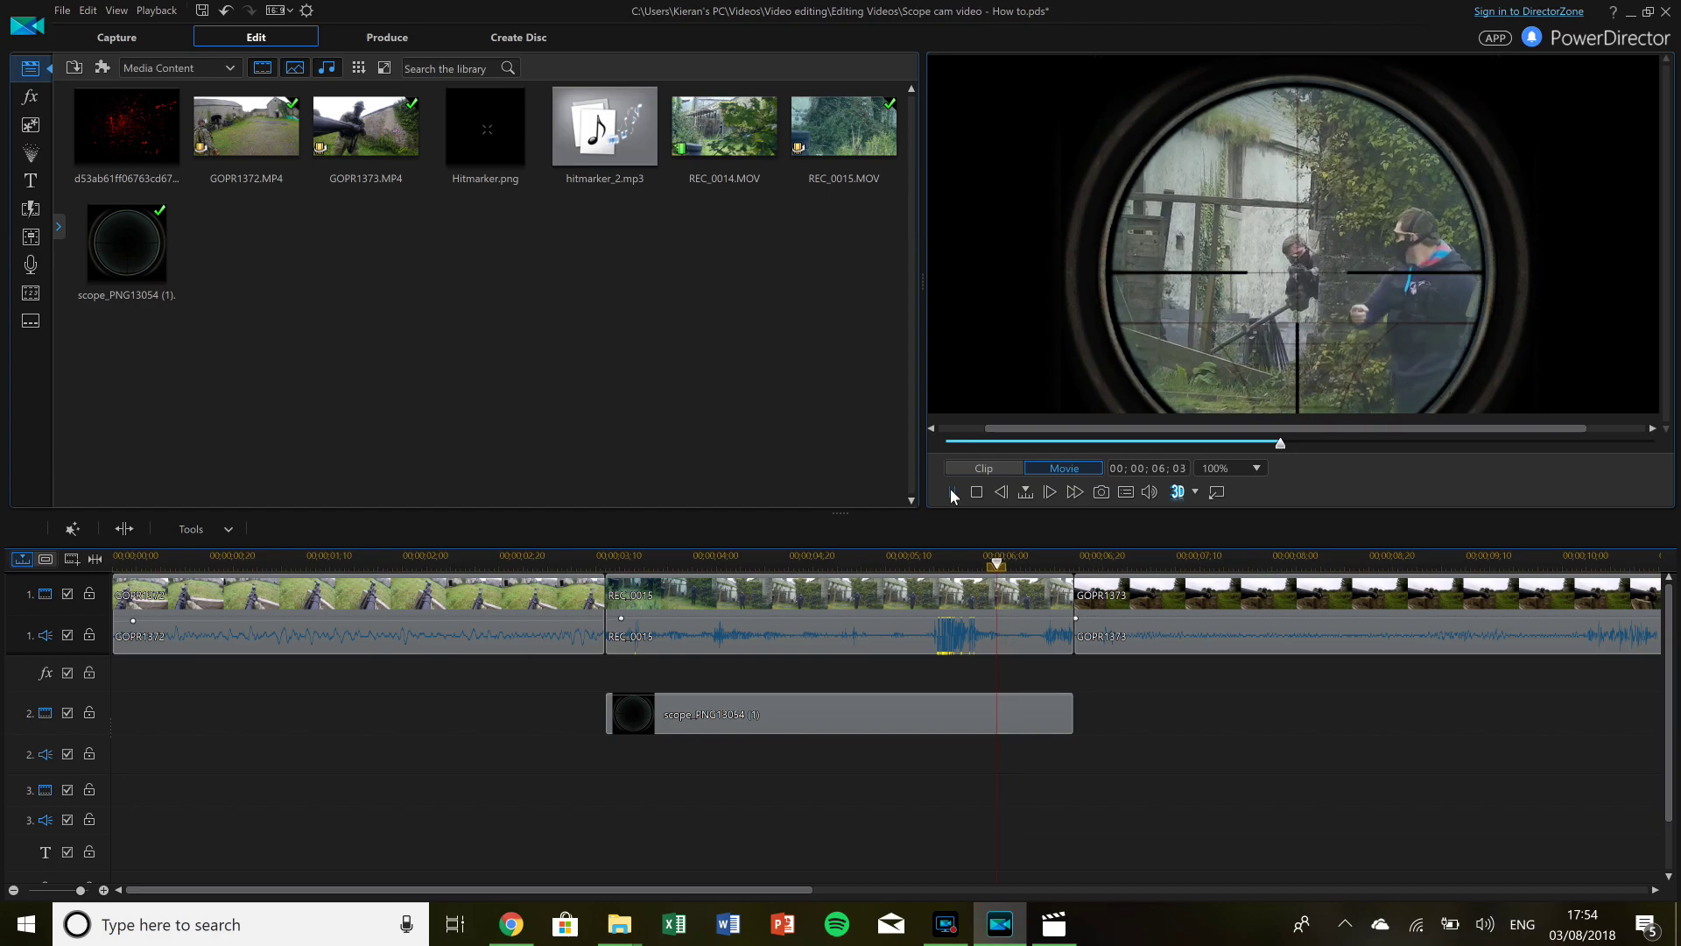
pyautogui.press(',')
pyautogui.press(',')
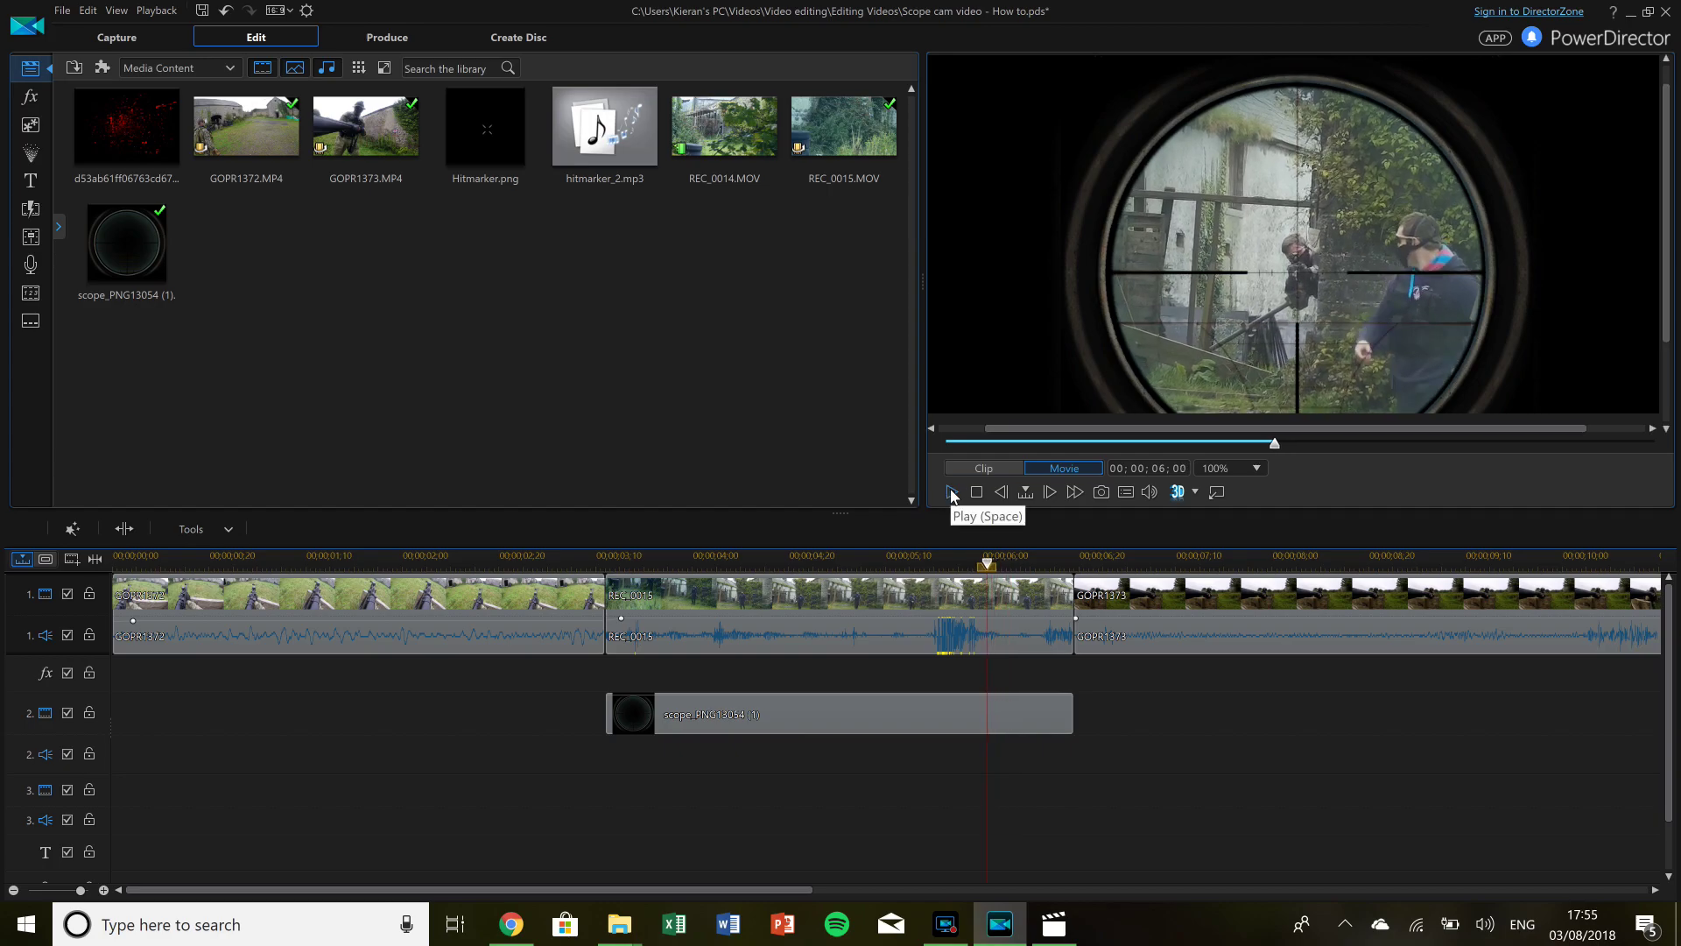
pyautogui.press('.')
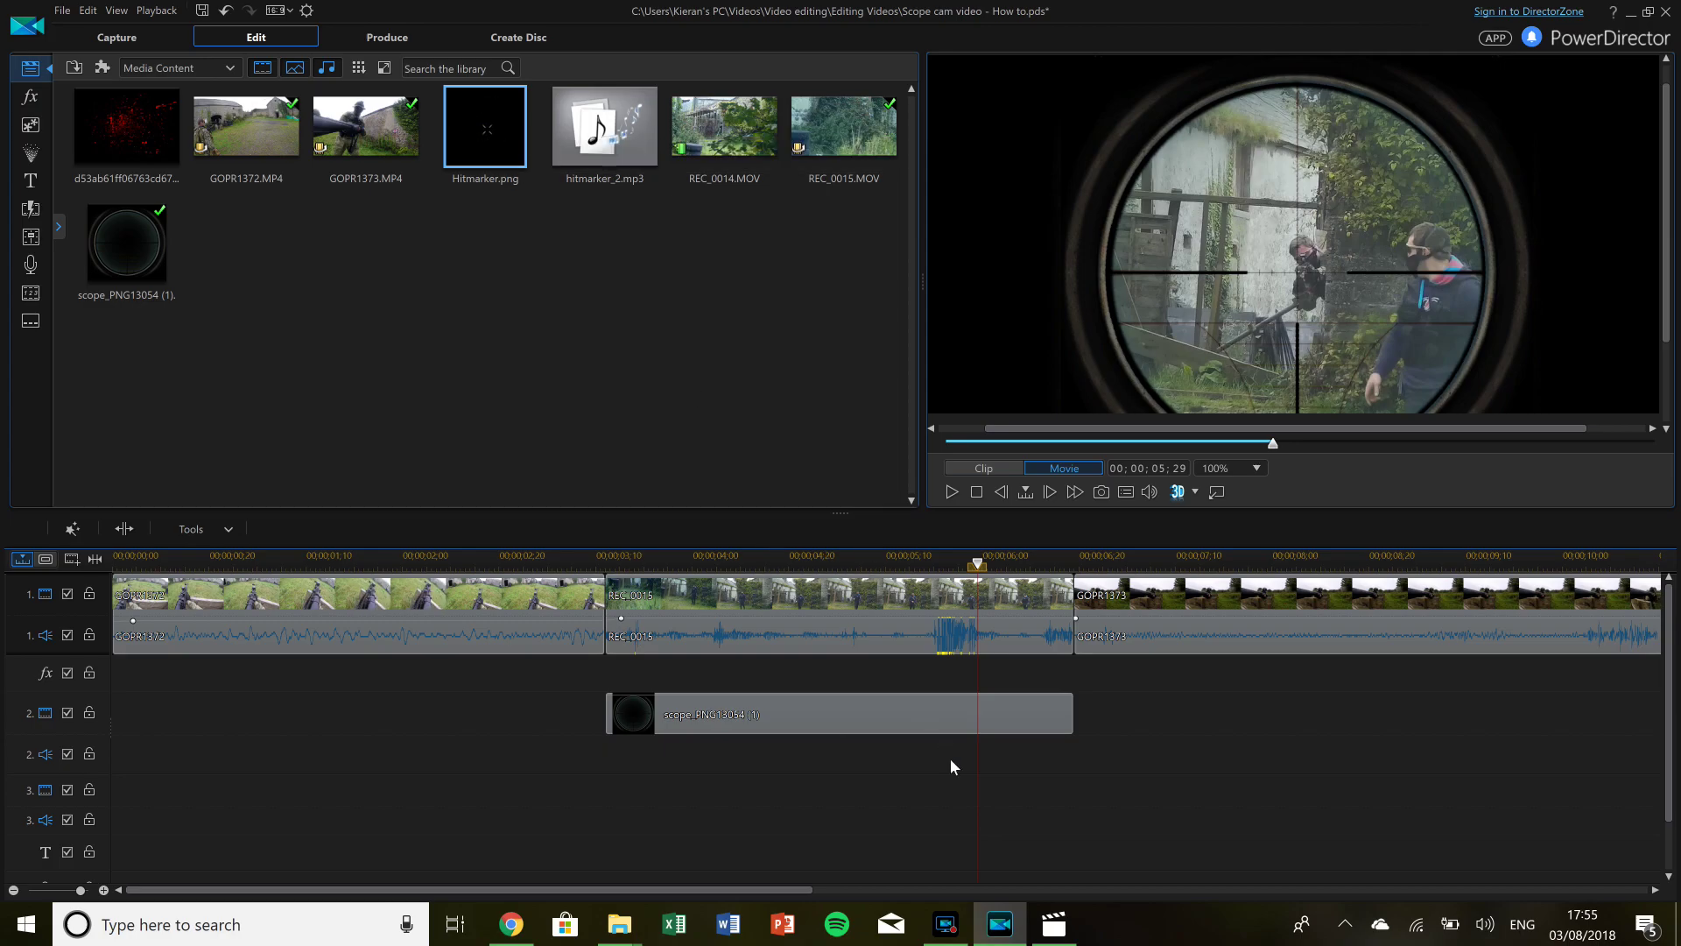
# Place Hitmarker.png on track 3 at the impact frame, trimmed to a flash of about two frames.
pyautogui.moveTo(951, 766); pyautogui.dragTo(977, 812)
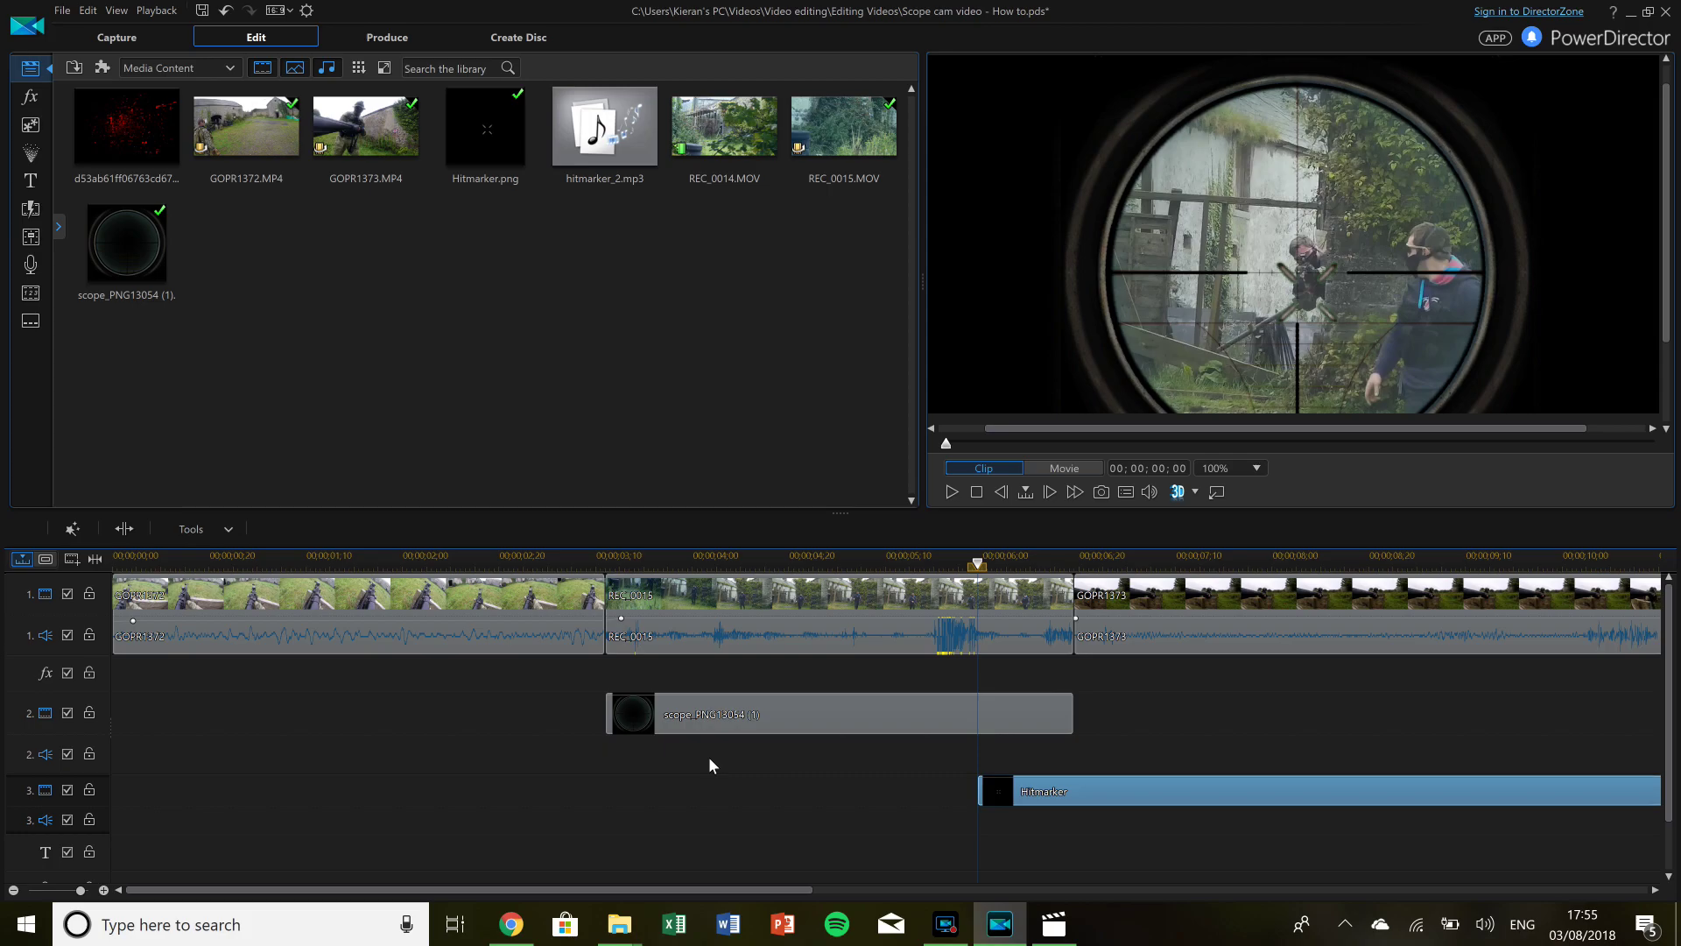
pyautogui.scroll(-3, 707, 757)
pyautogui.moveTo(641, 790); pyautogui.dragTo(380, 795)
pyautogui.scroll(2, 569, 816)
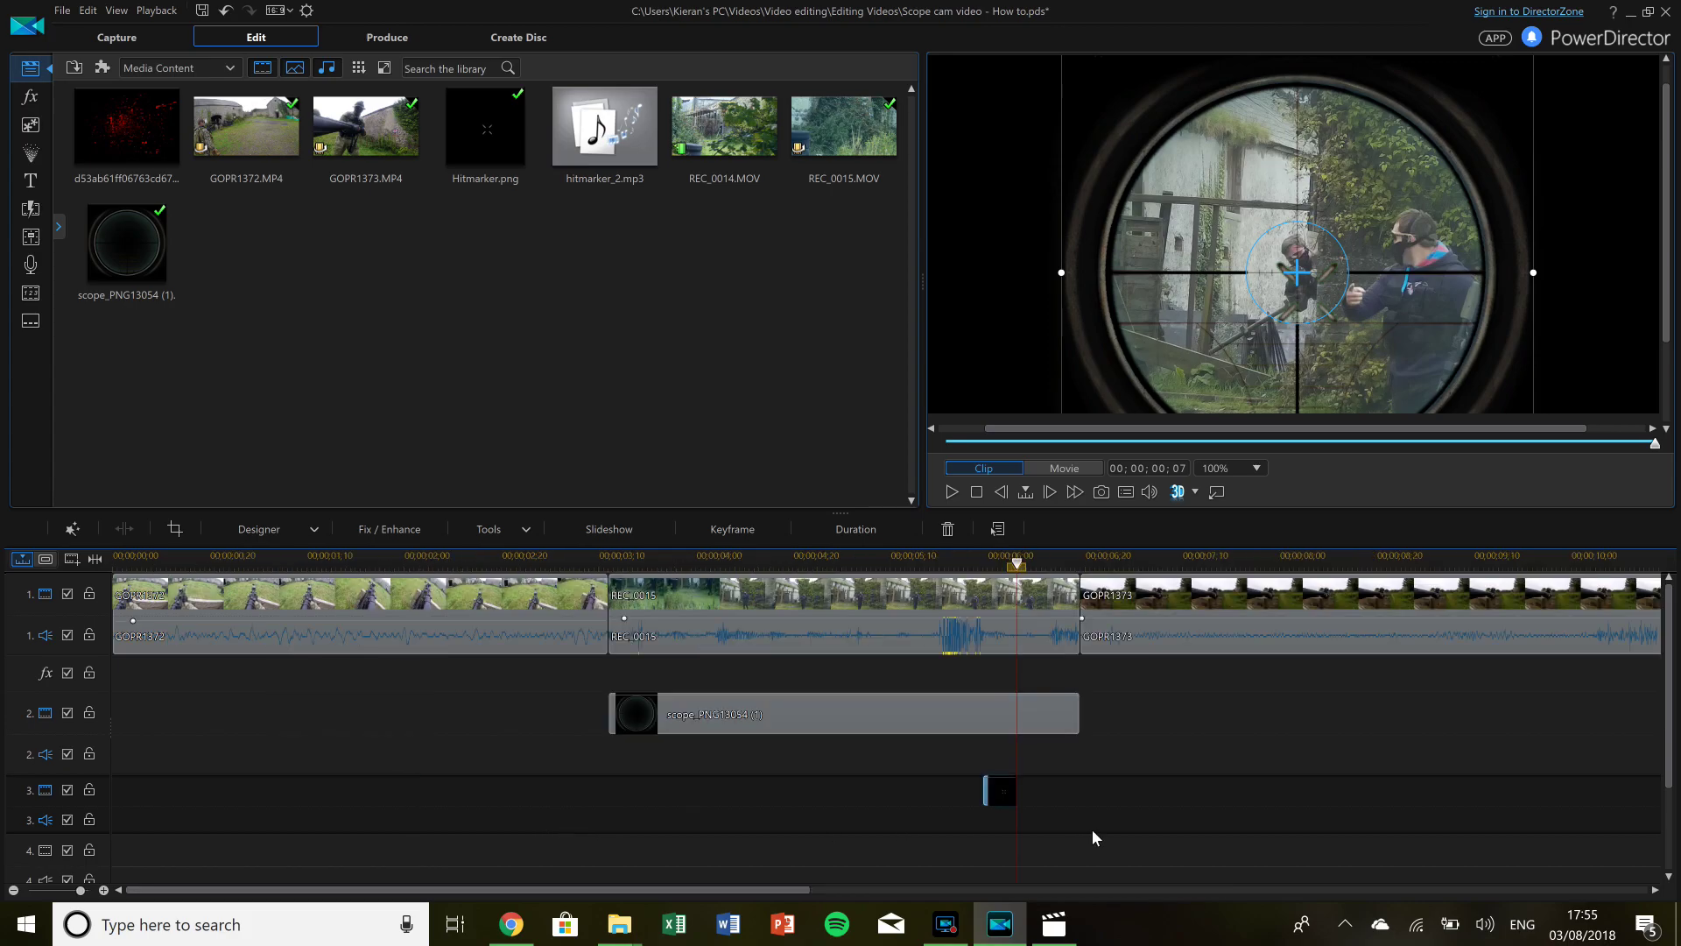
pyautogui.scroll(1, 1090, 828)
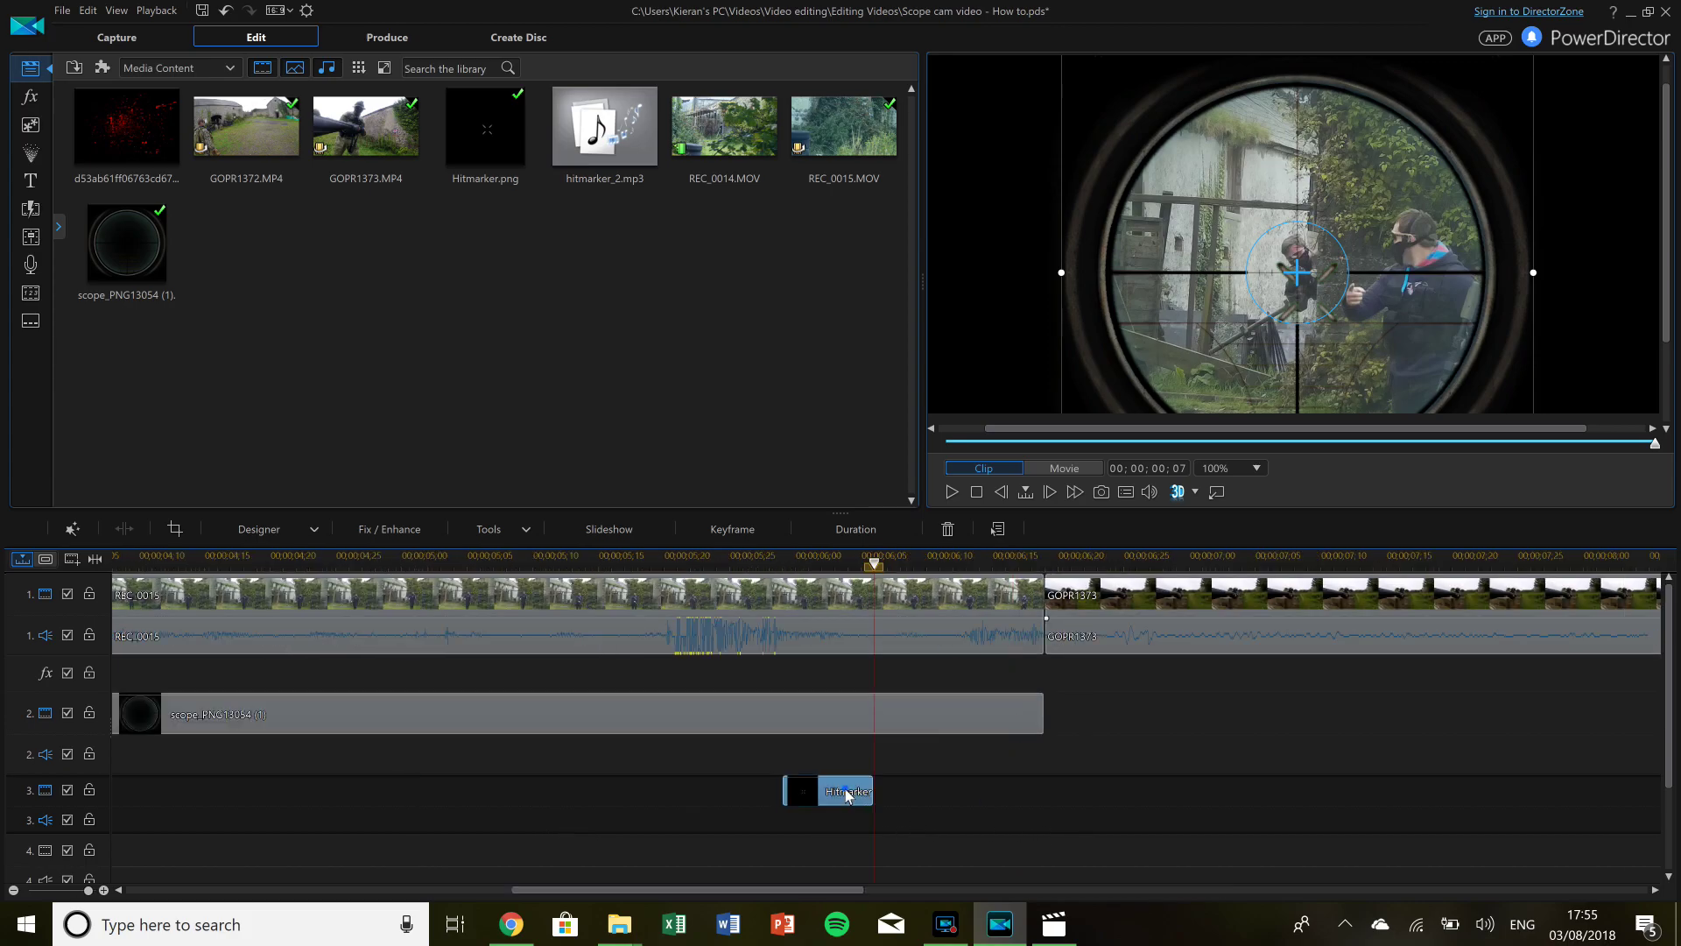
pyautogui.moveTo(863, 793); pyautogui.dragTo(942, 804)
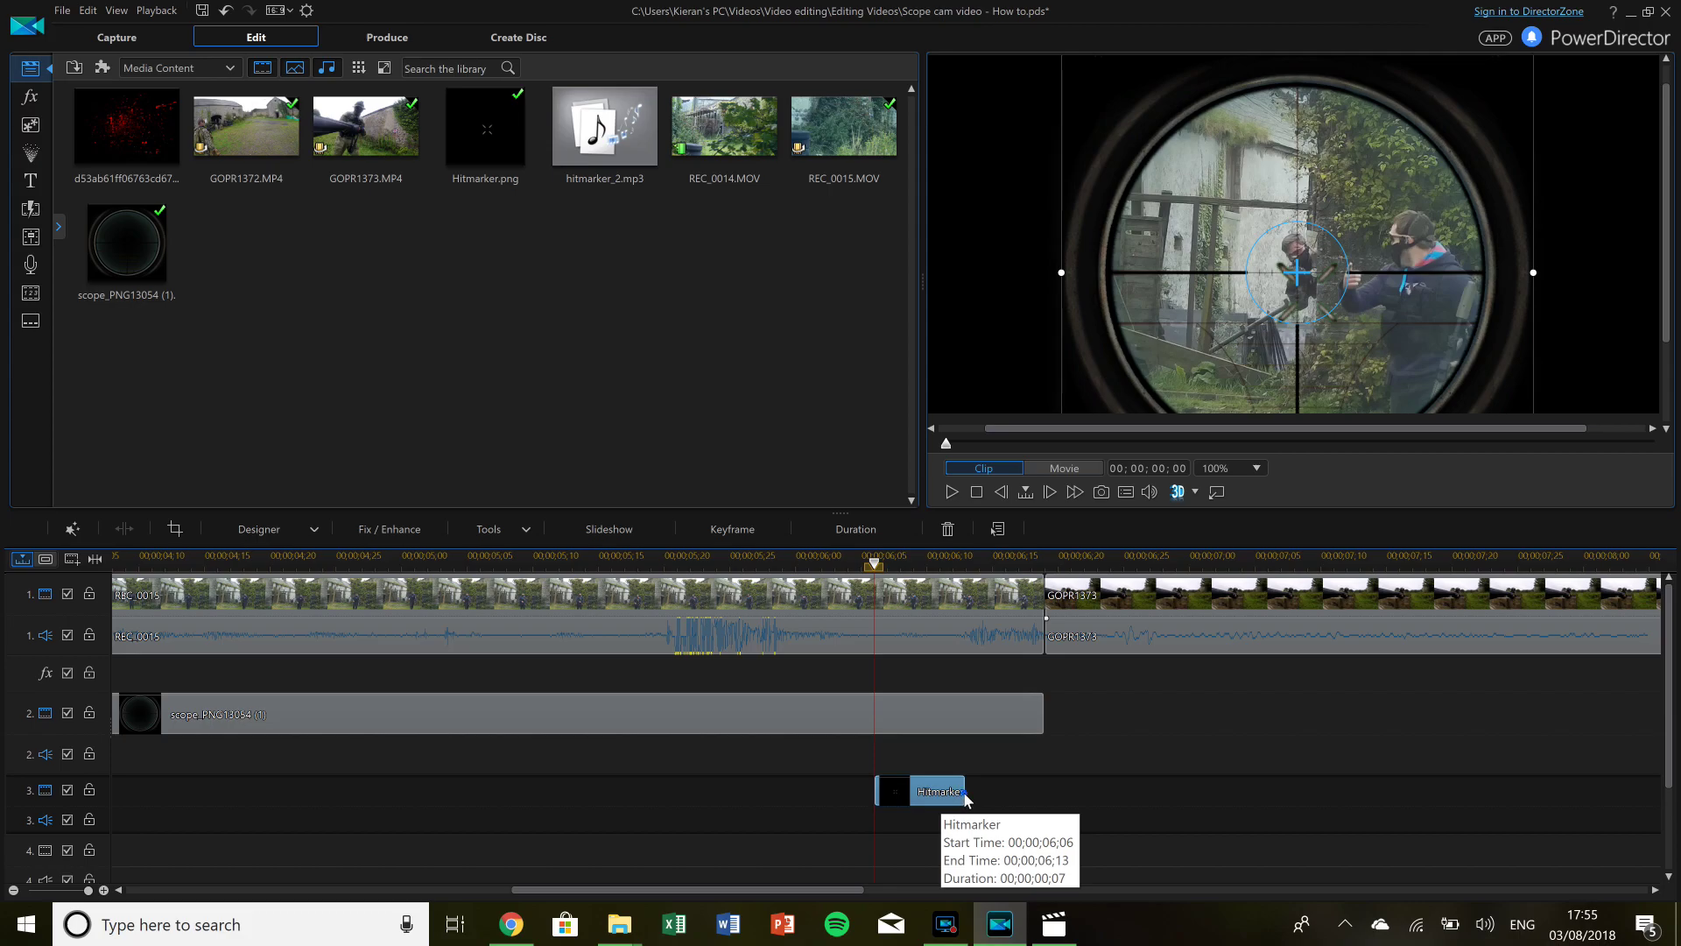
pyautogui.moveTo(967, 798); pyautogui.dragTo(887, 794)
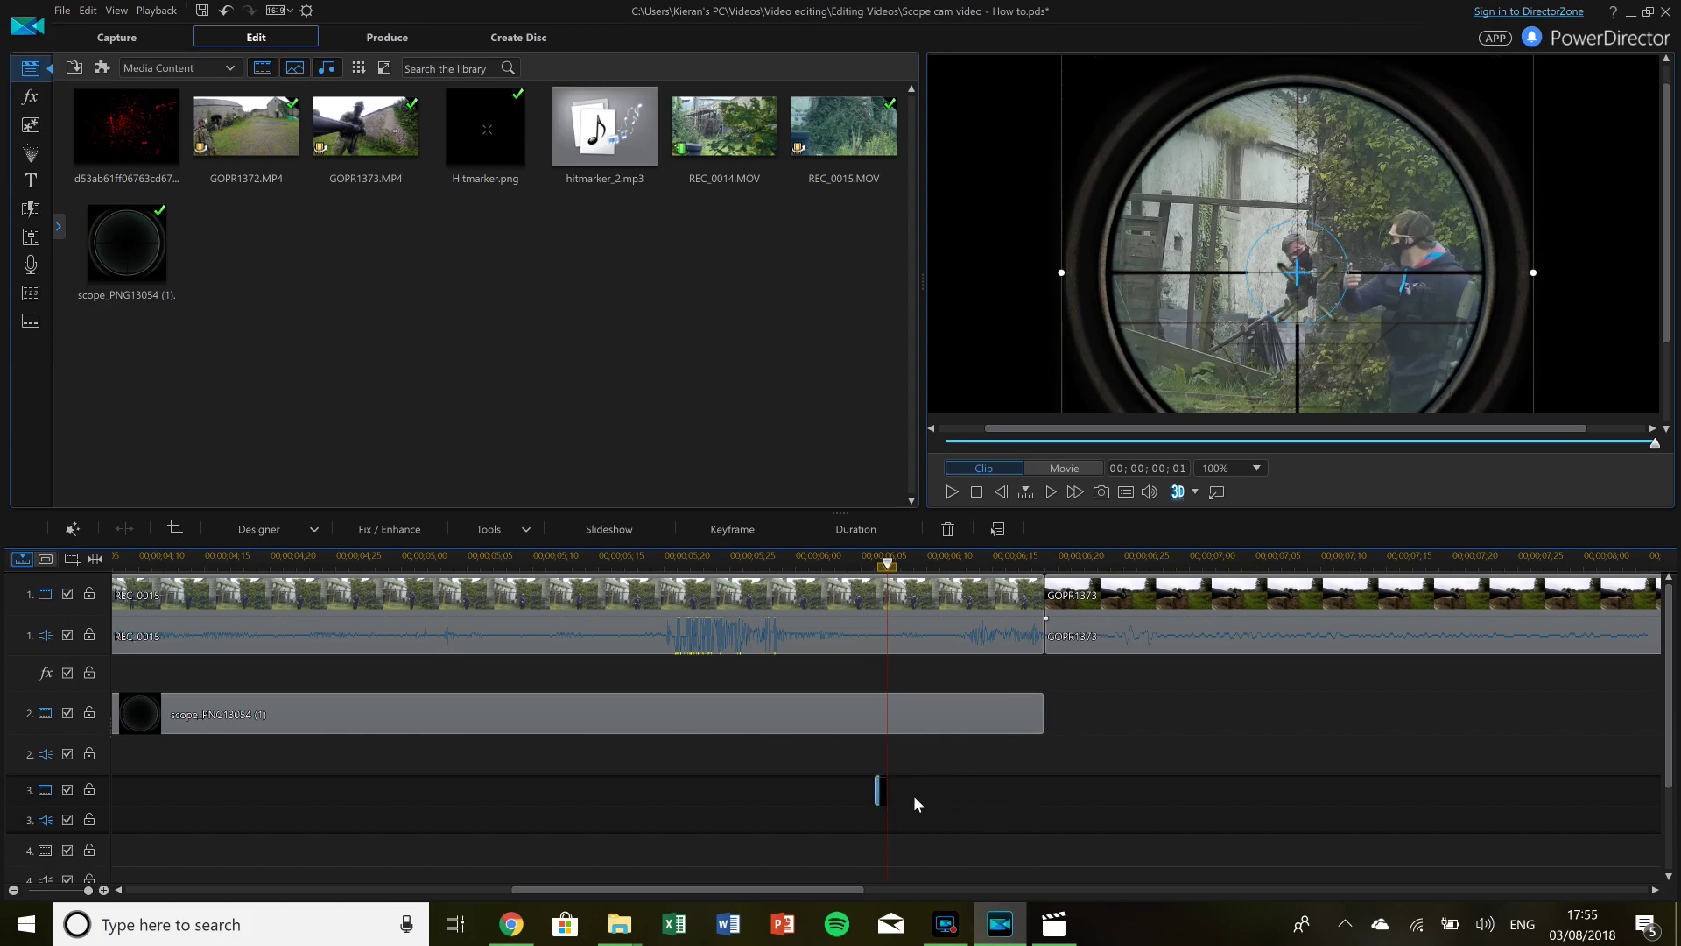
# Place hitmarker_2.mp3 on the audio track beneath the Hitmarker image and shorten its right edge.
pyautogui.click(602, 151)
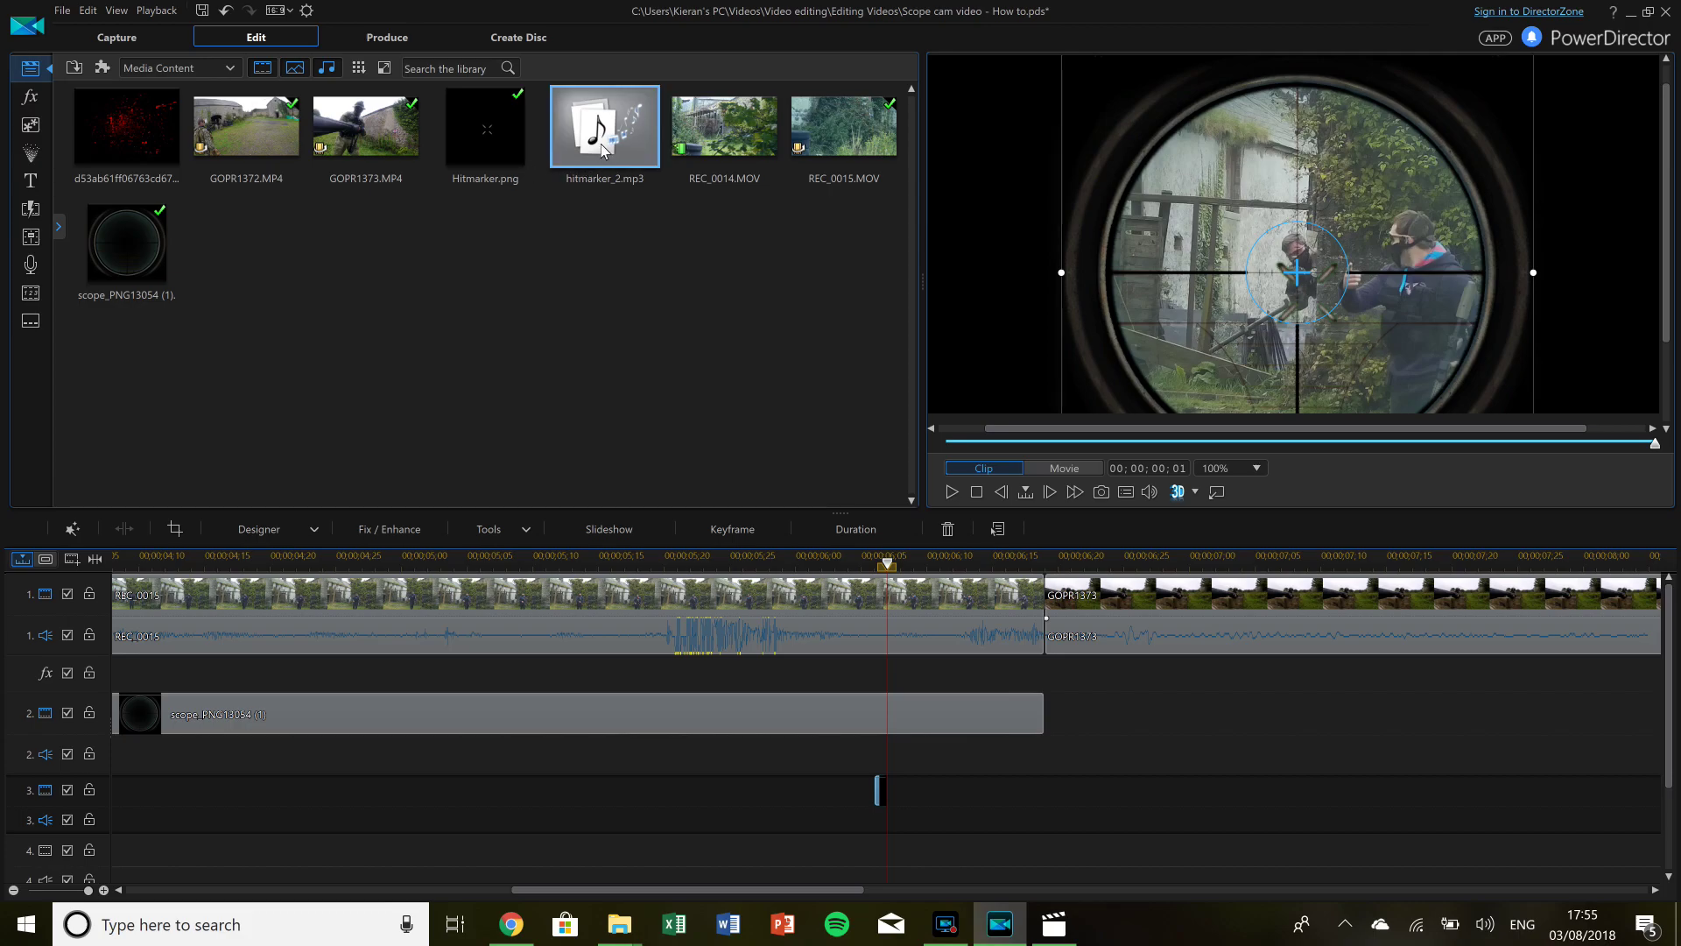
pyautogui.moveTo(603, 151); pyautogui.dragTo(878, 820)
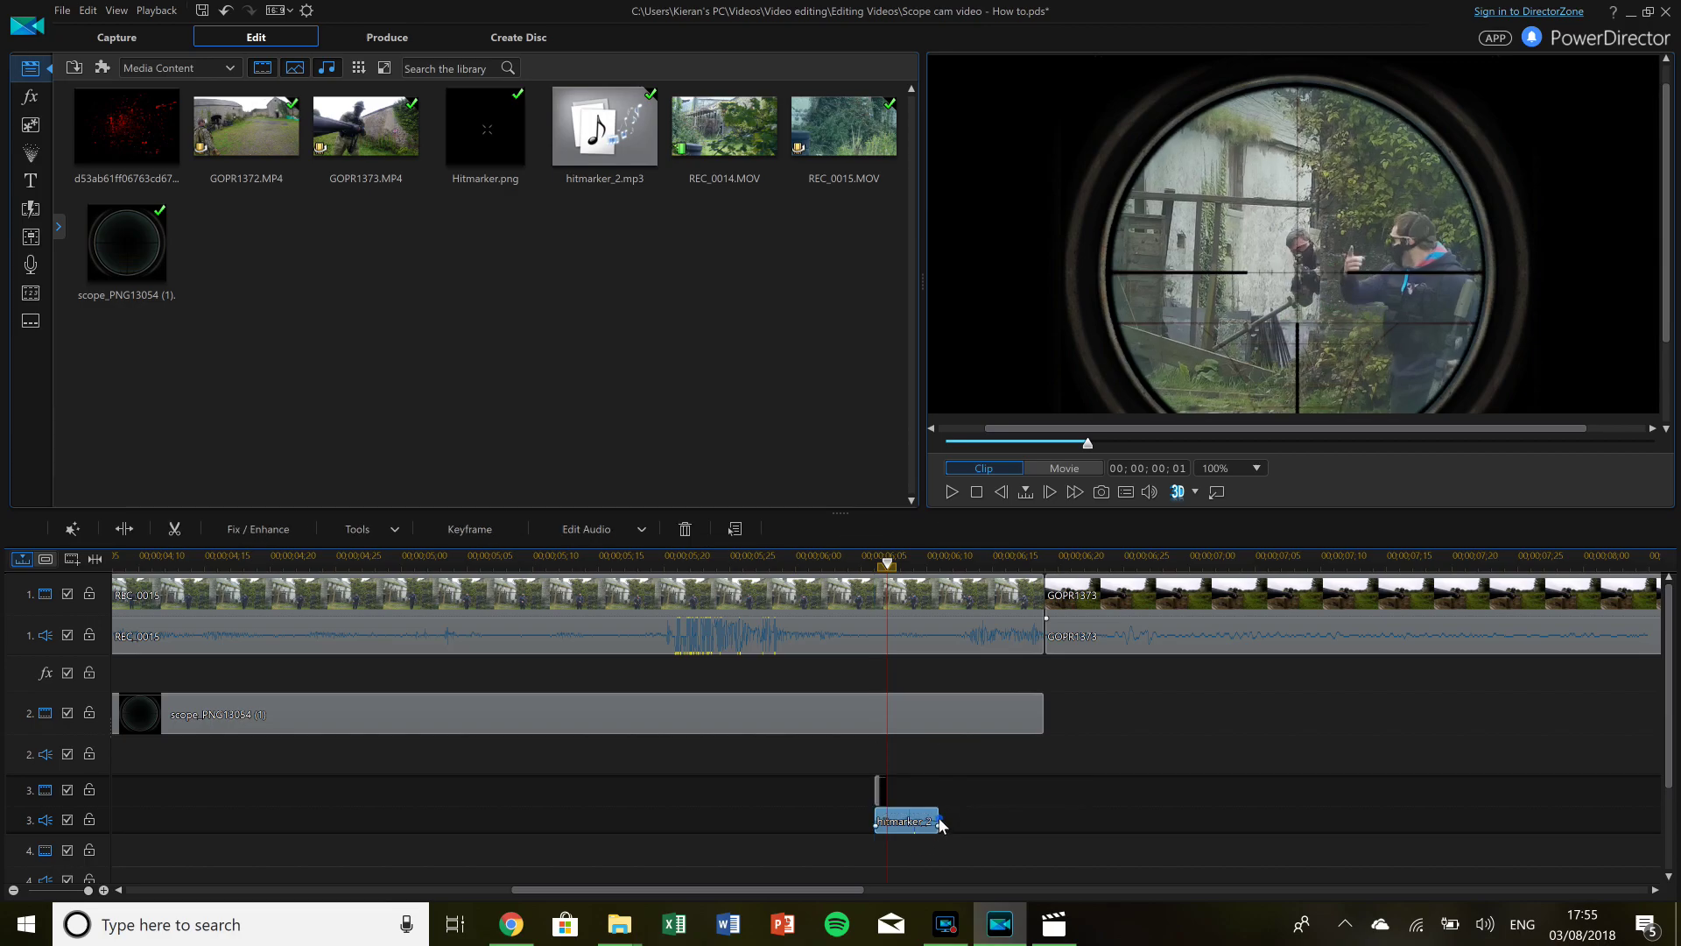
pyautogui.moveTo(939, 823); pyautogui.dragTo(925, 823)
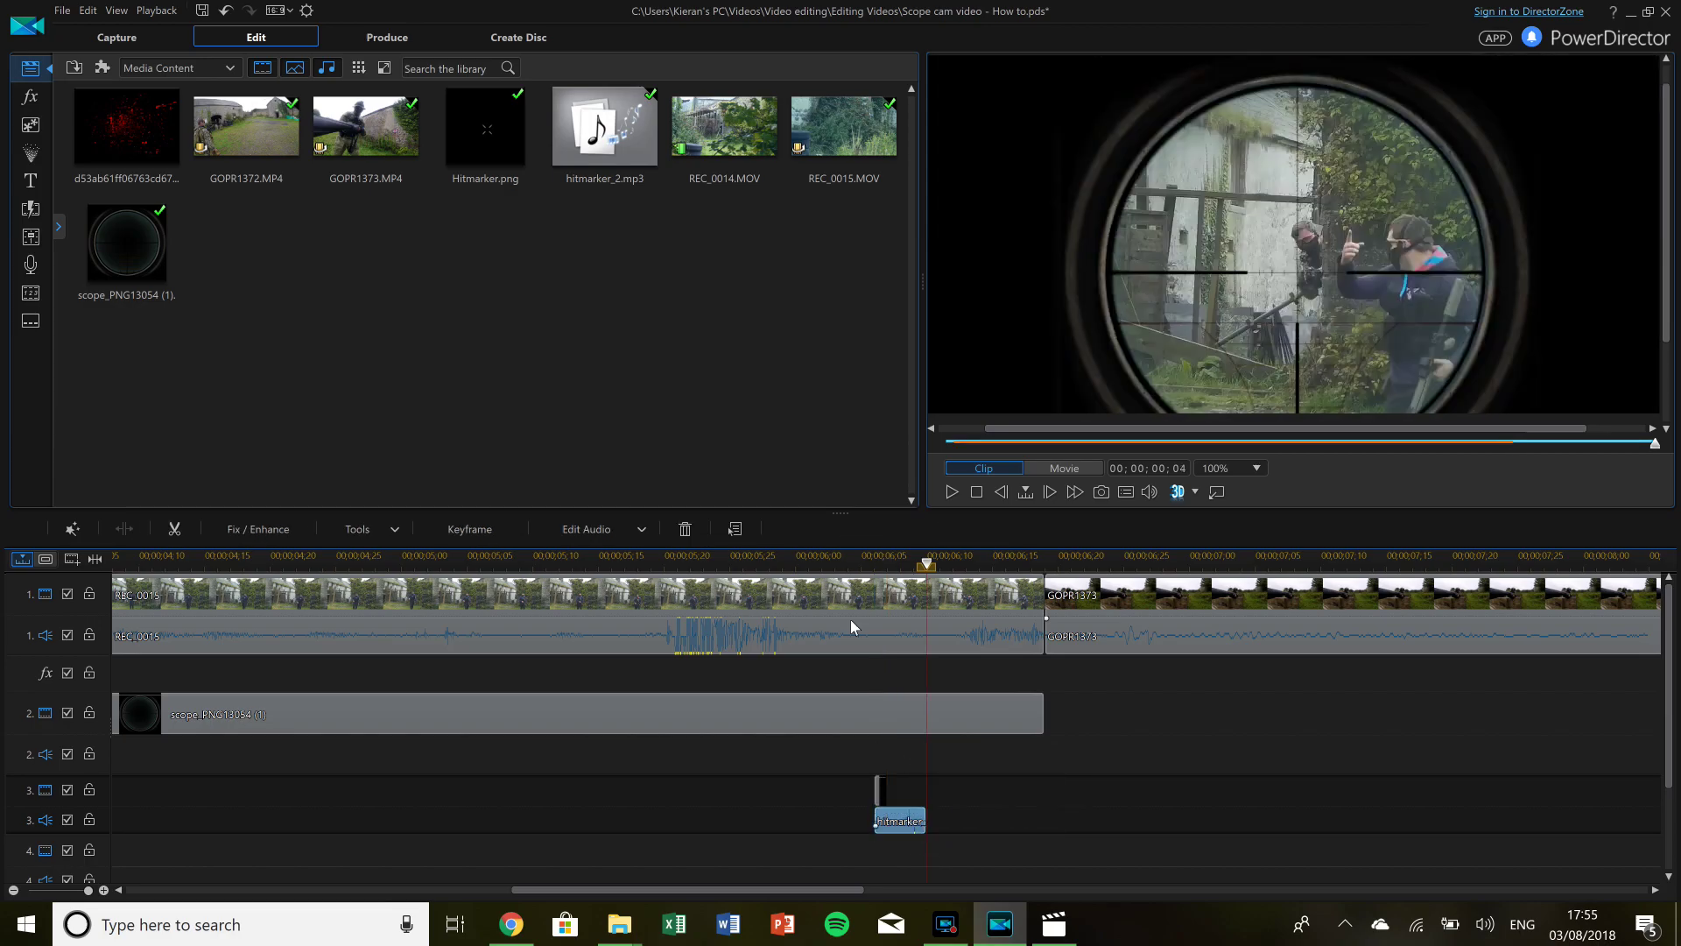
# Play back the BB impact from just before it to check the sound's timing.
pyautogui.click(807, 635)
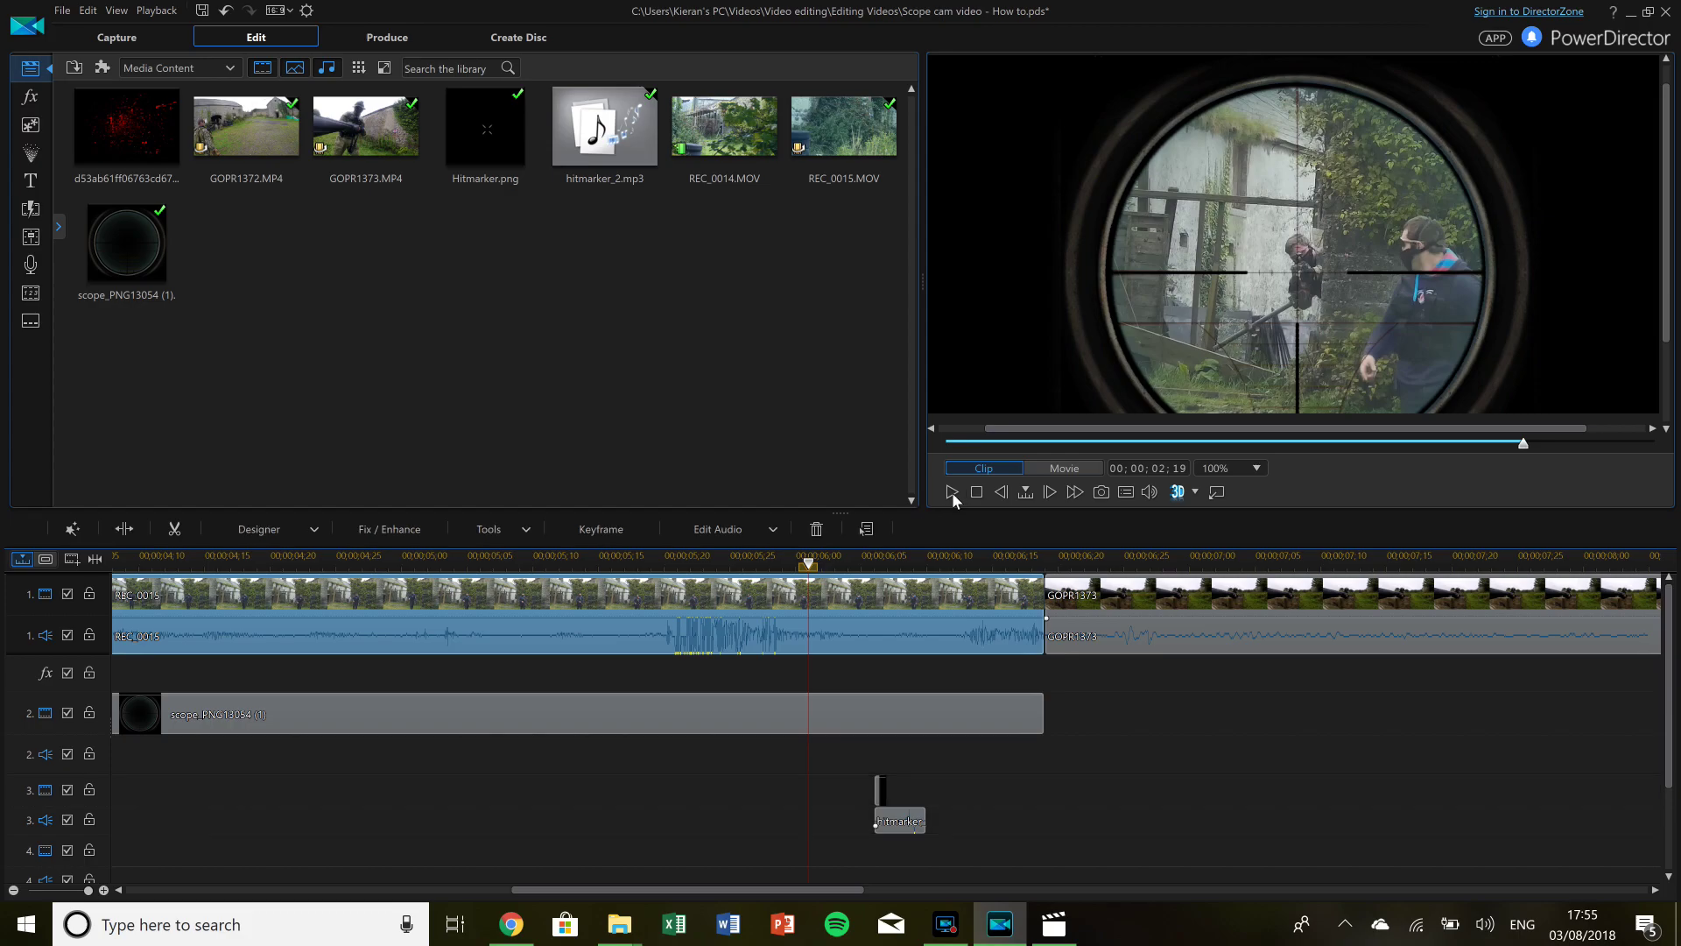
pyautogui.click(822, 768)
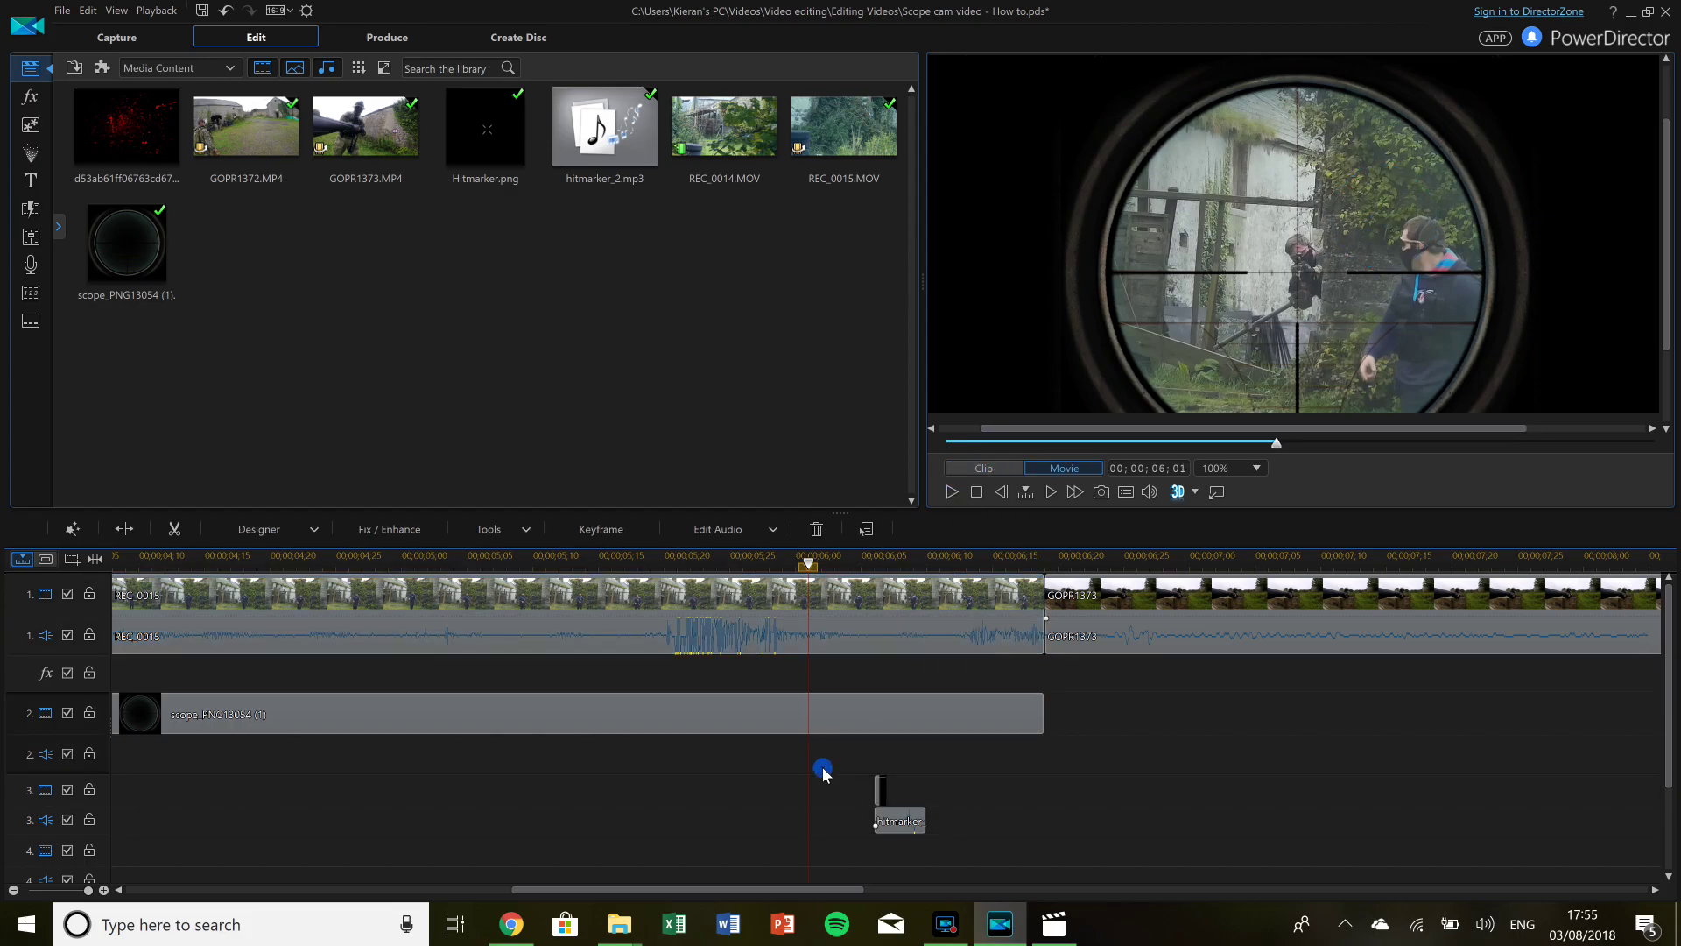
pyautogui.click(951, 492)
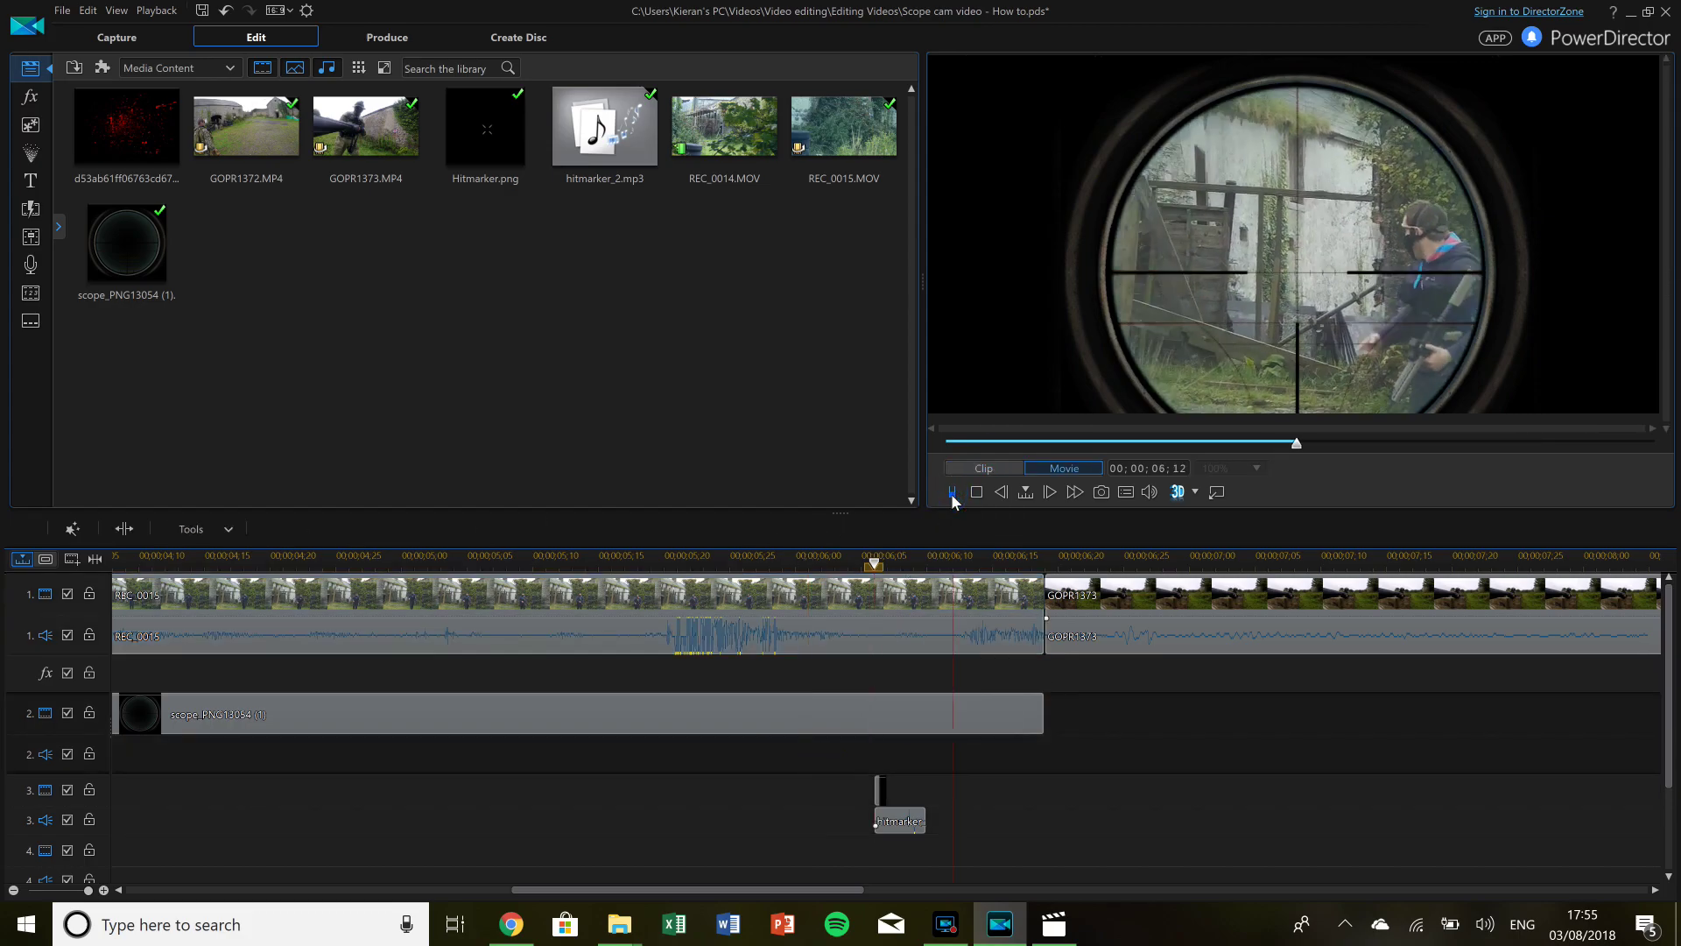
pyautogui.click(951, 492)
# Scale the Hitmarker image down in two passes and centre it on the struck player right of the crosshair.
pyautogui.click(884, 788)
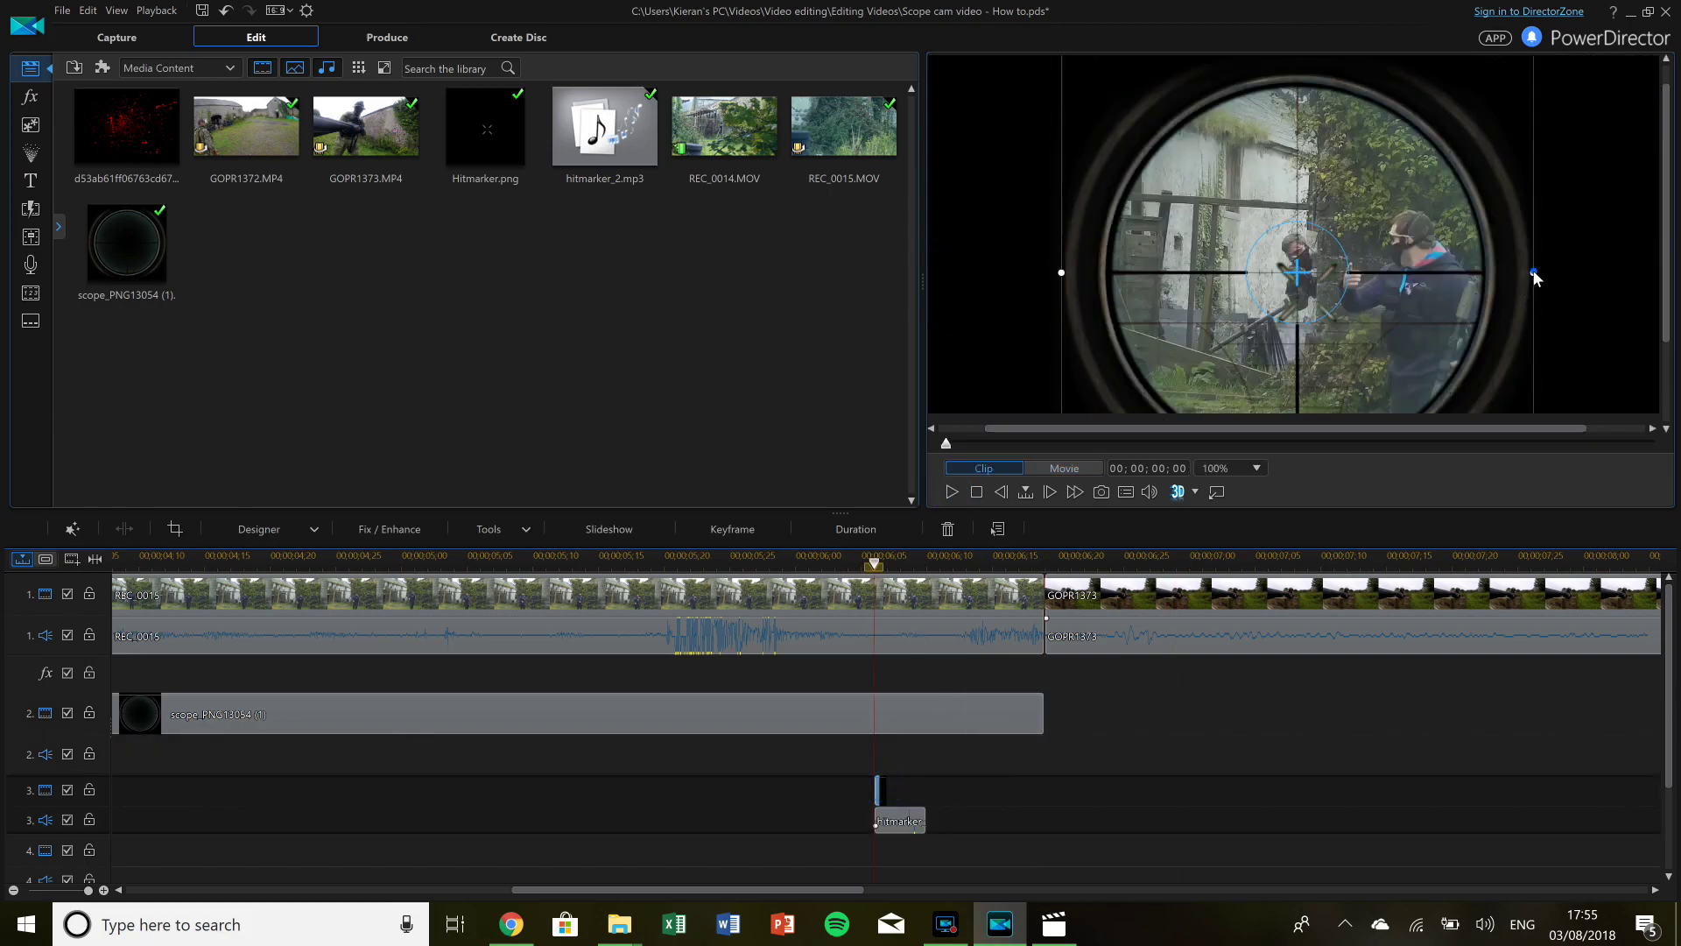
pyautogui.moveTo(1485, 280); pyautogui.dragTo(1387, 289)
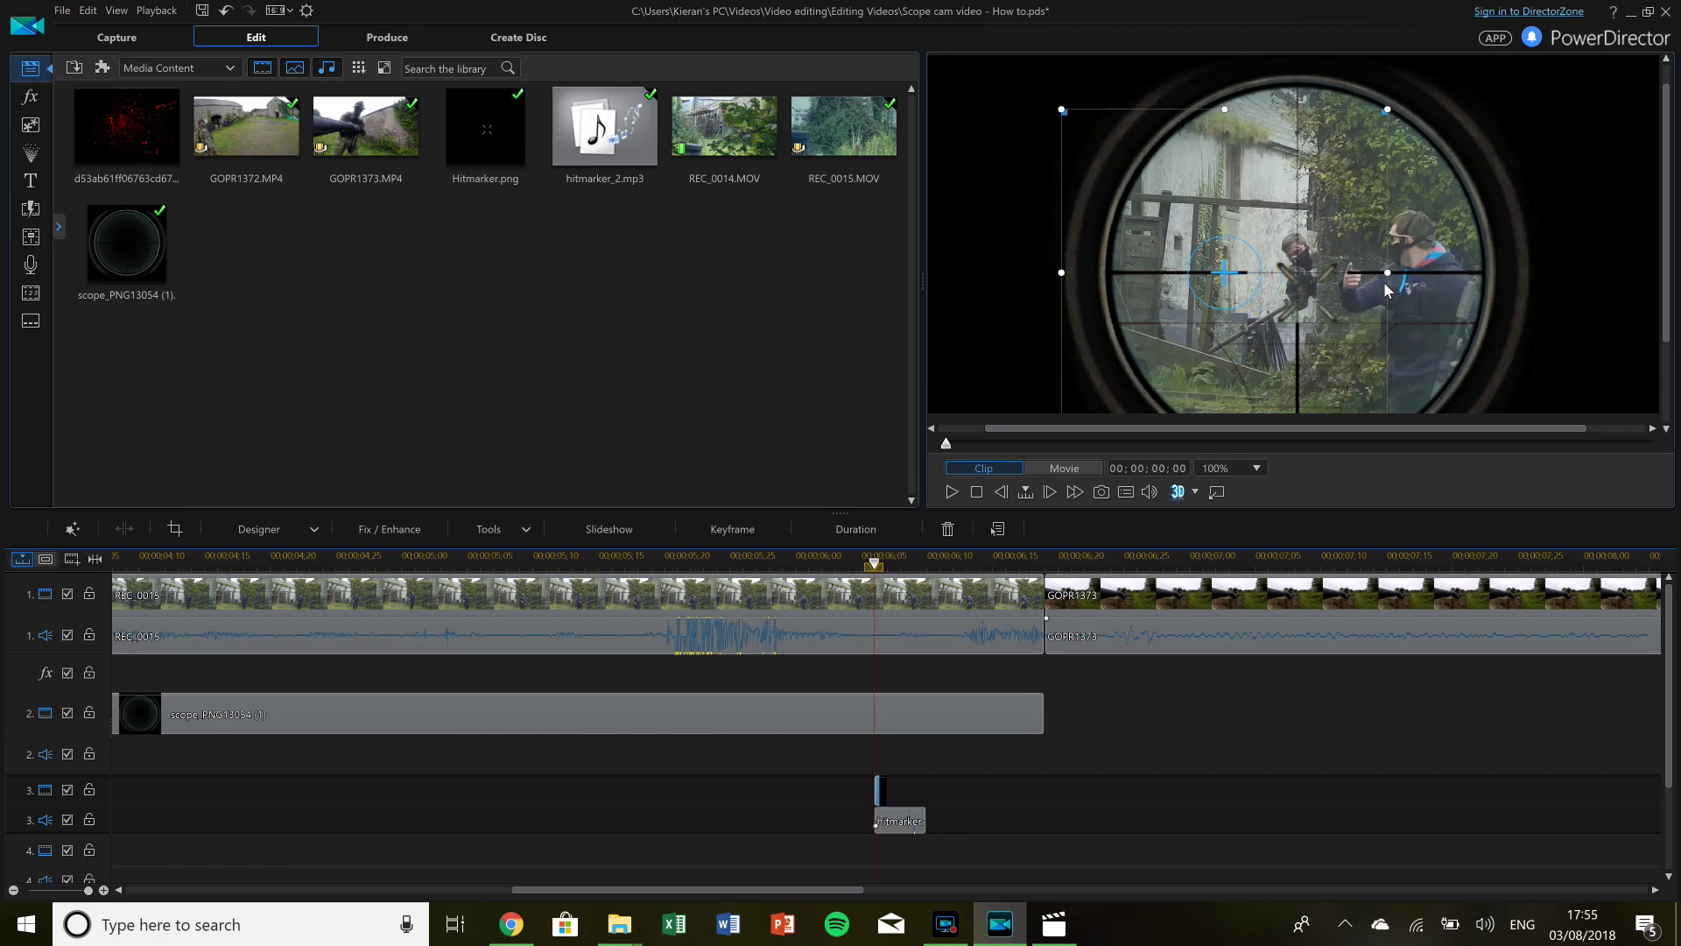
pyautogui.moveTo(1233, 287); pyautogui.dragTo(1298, 280)
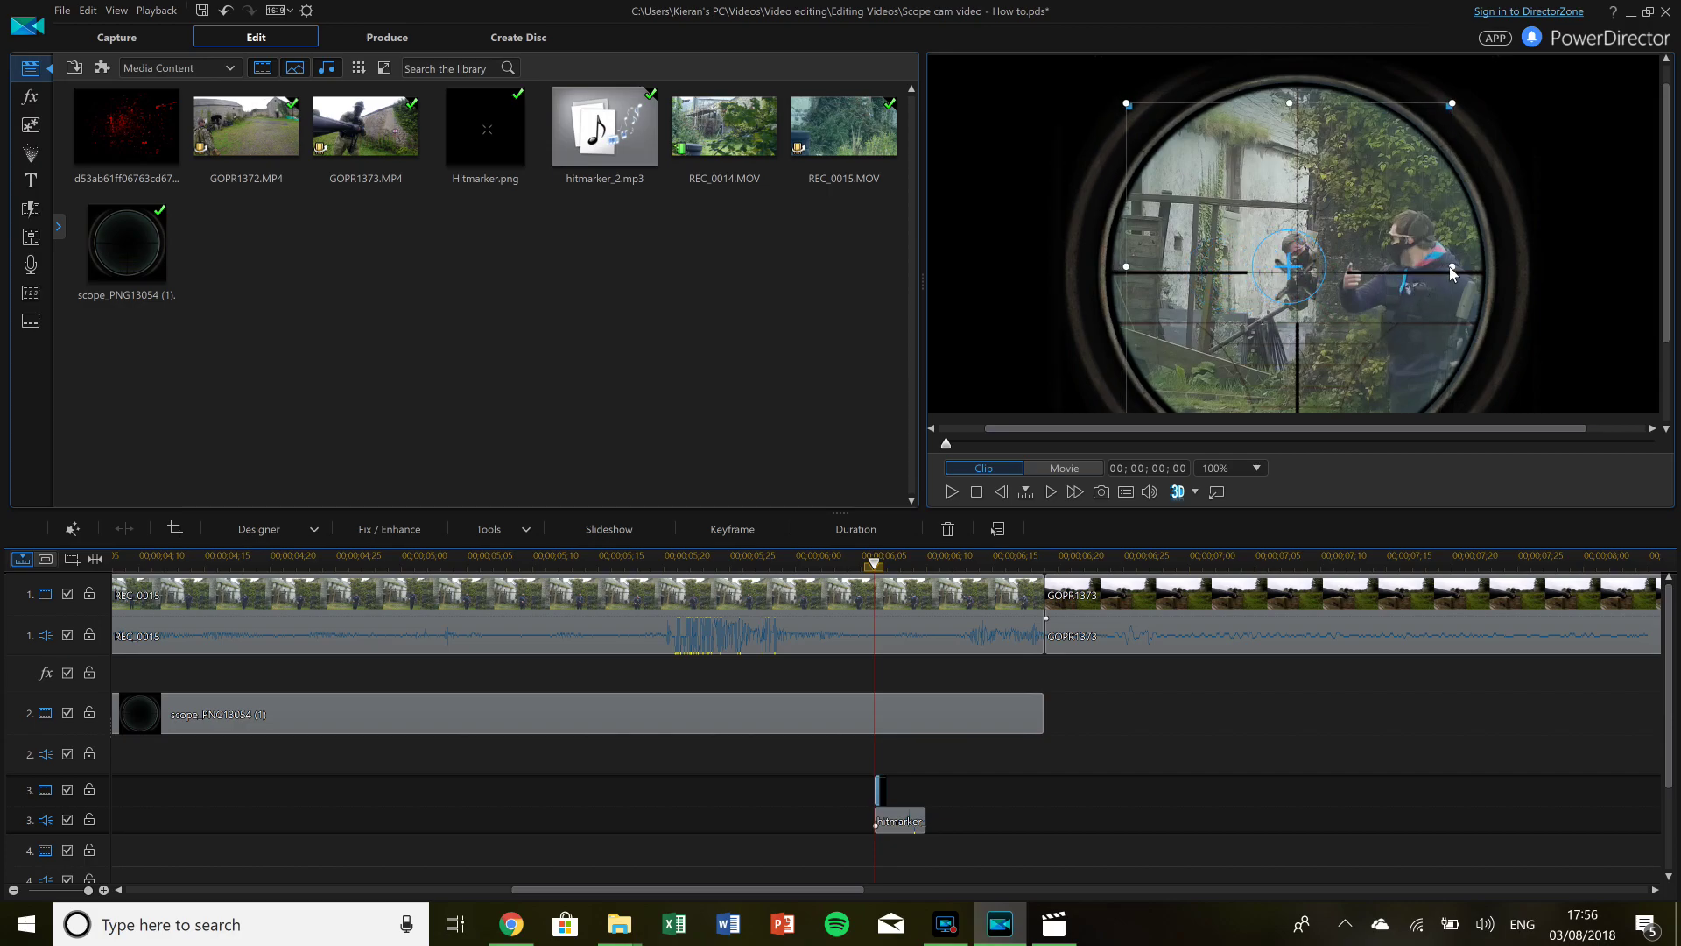
pyautogui.moveTo(1451, 273); pyautogui.dragTo(1370, 270)
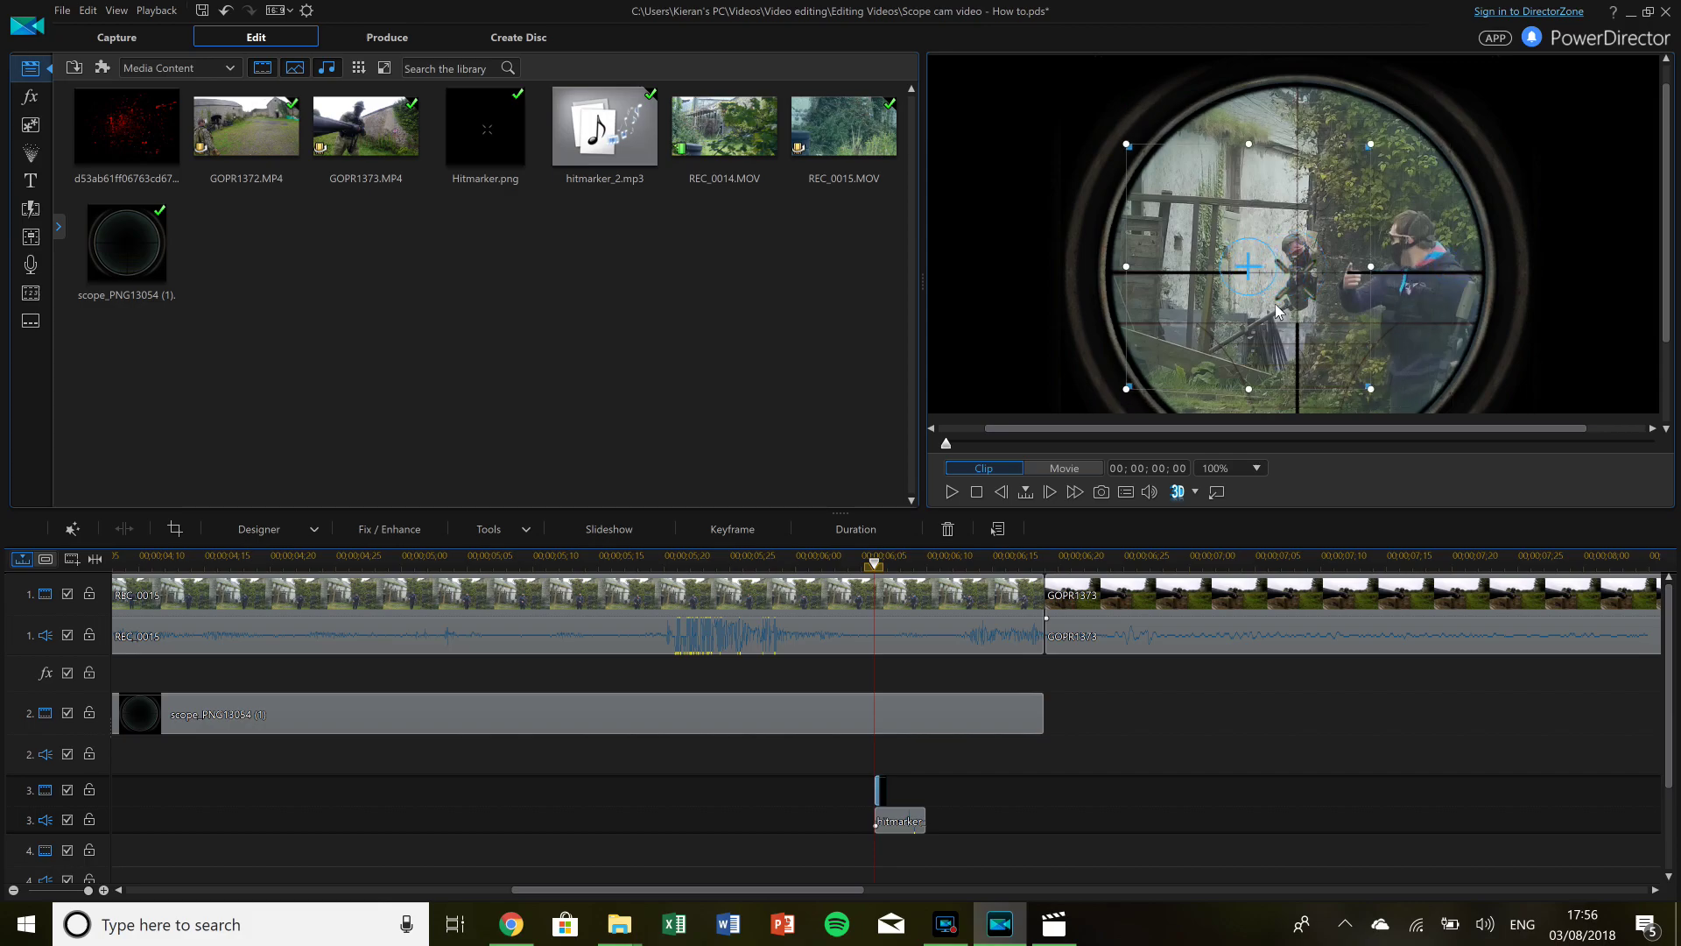
pyautogui.moveTo(1264, 278); pyautogui.dragTo(1308, 281)
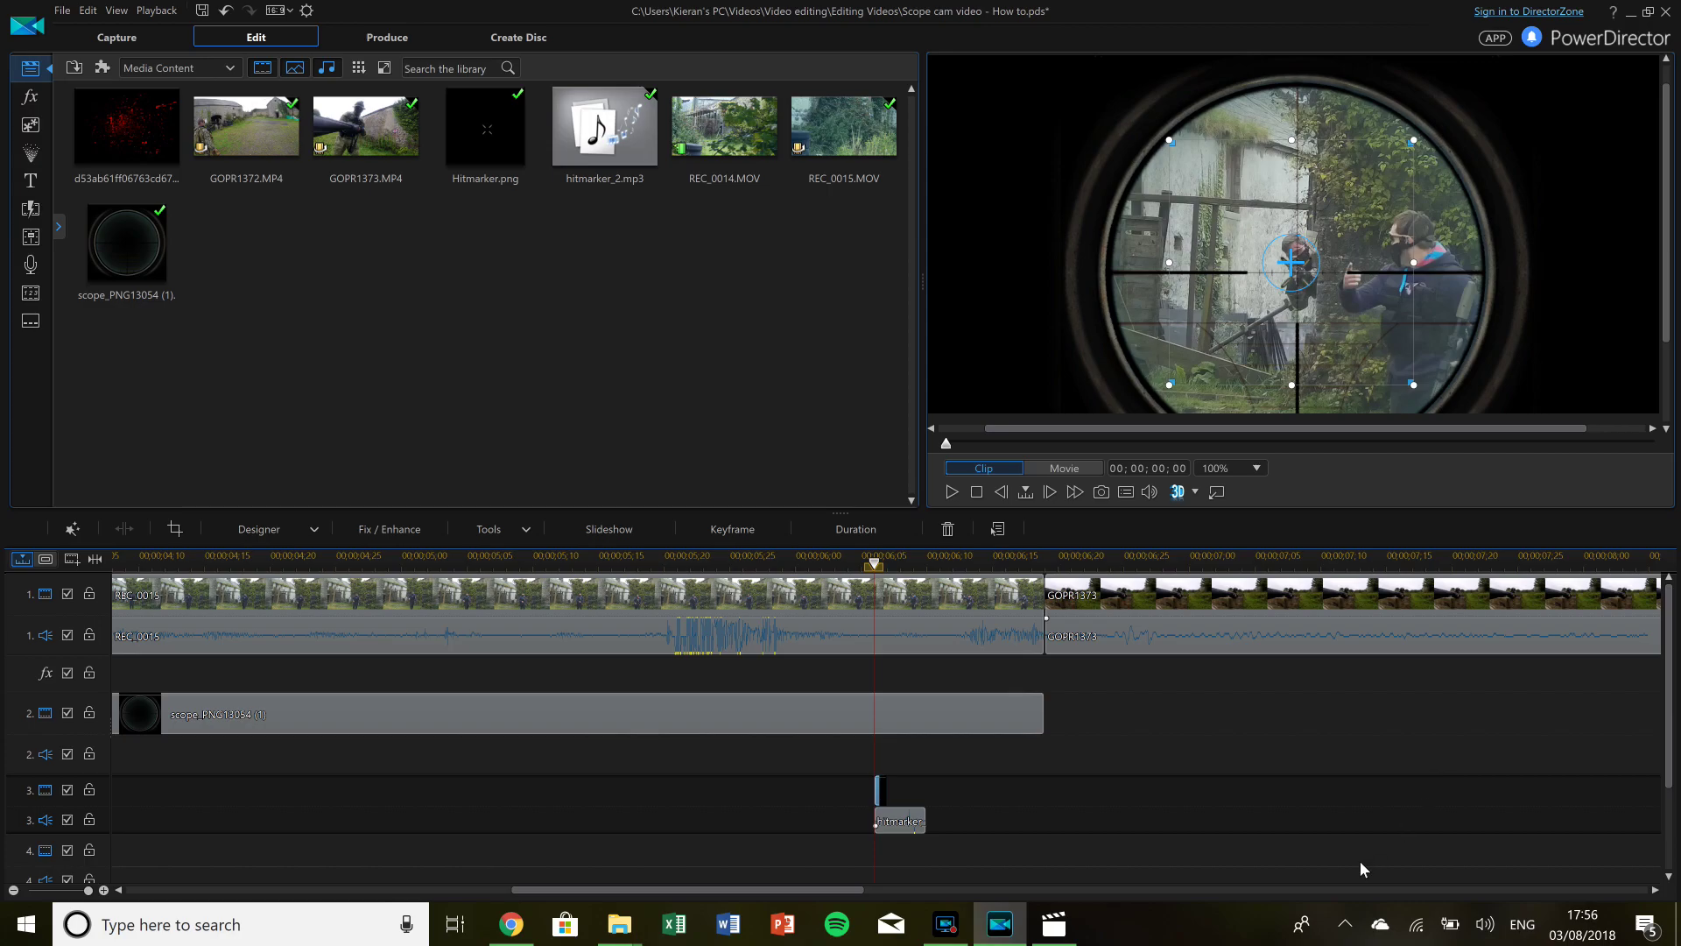
pyautogui.click(1263, 816)
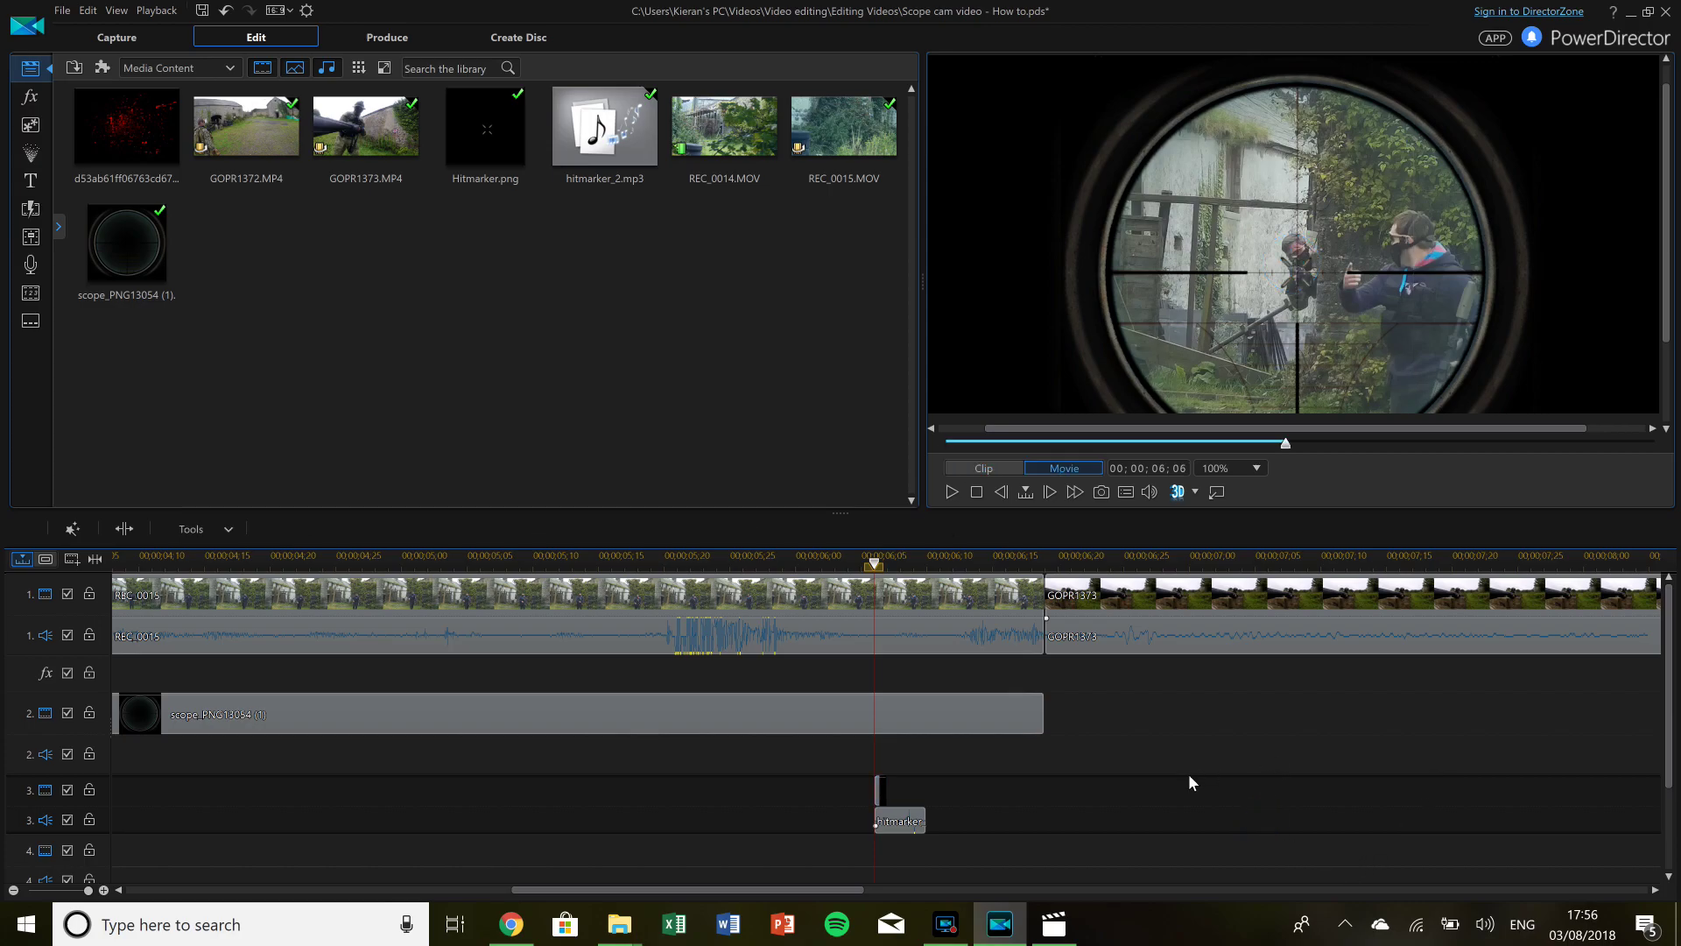
pyautogui.scroll(-3, 1112, 754)
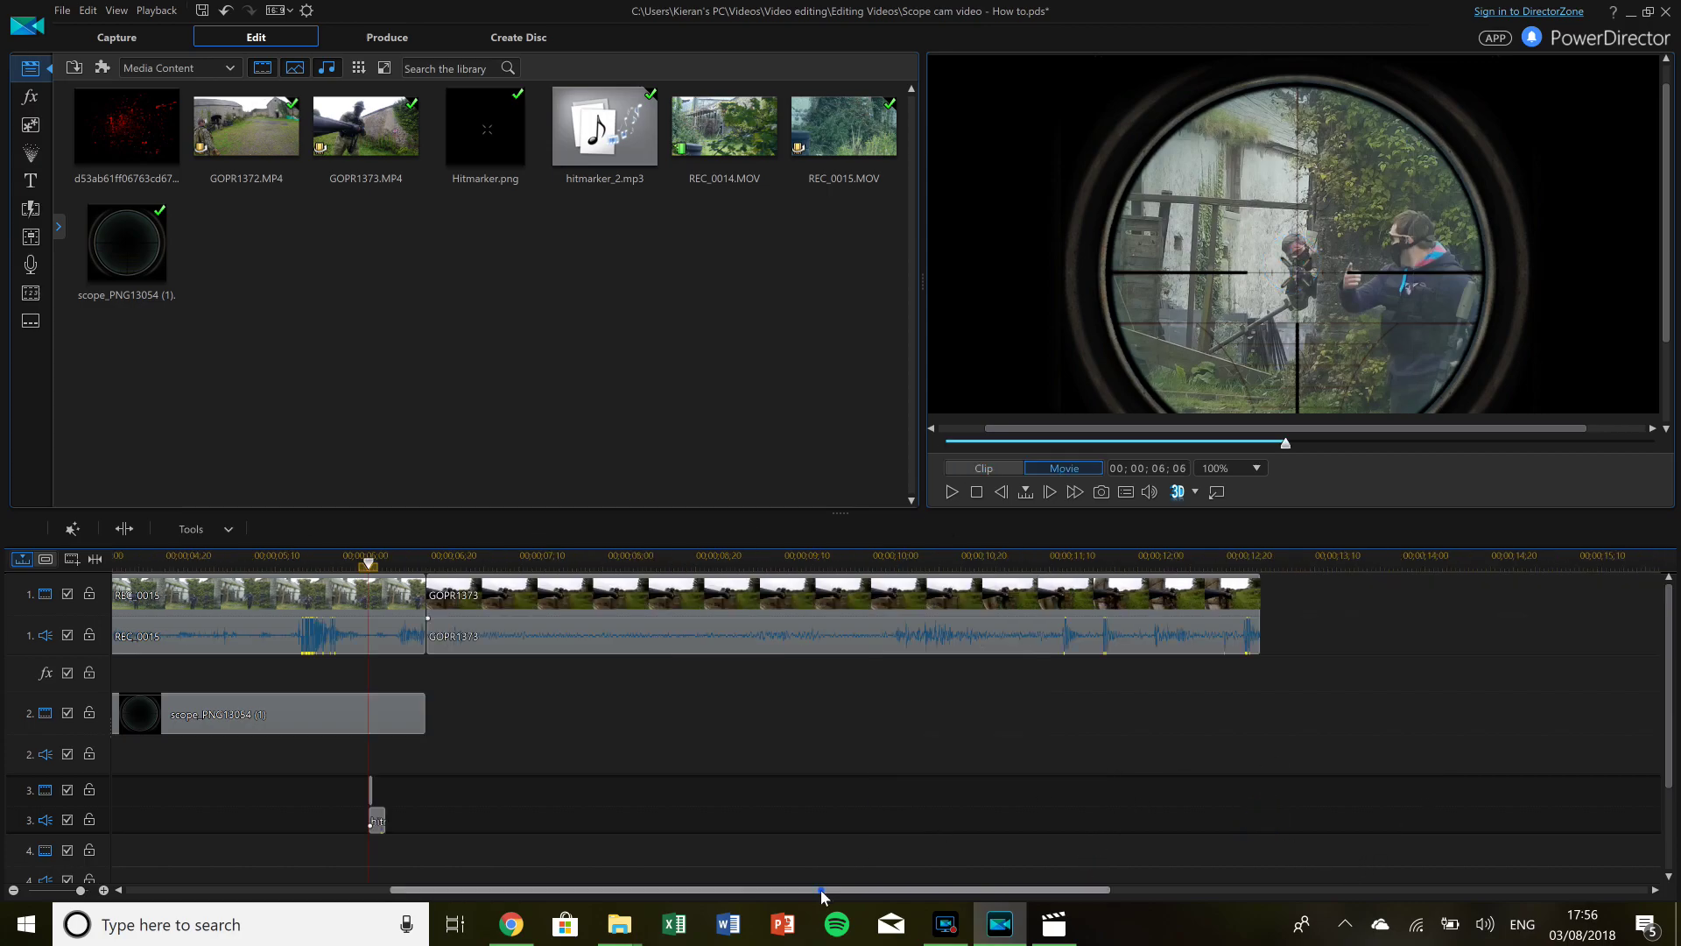
pyautogui.moveTo(821, 889); pyautogui.dragTo(485, 889)
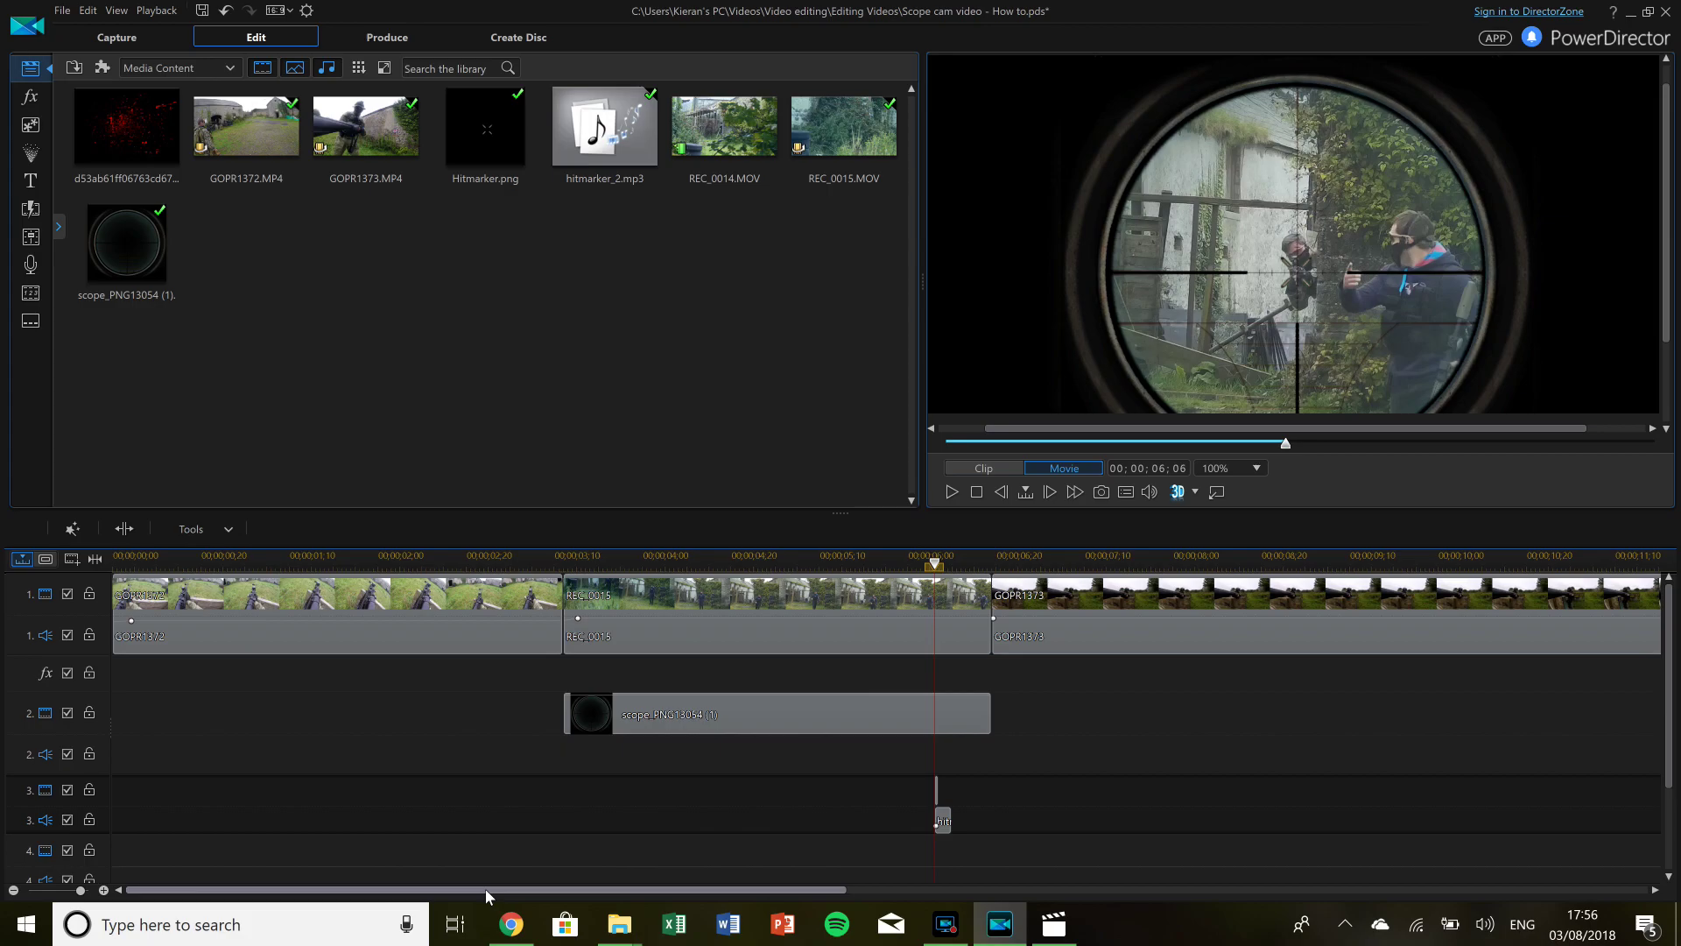
pyautogui.click(977, 492)
pyautogui.click(951, 492)
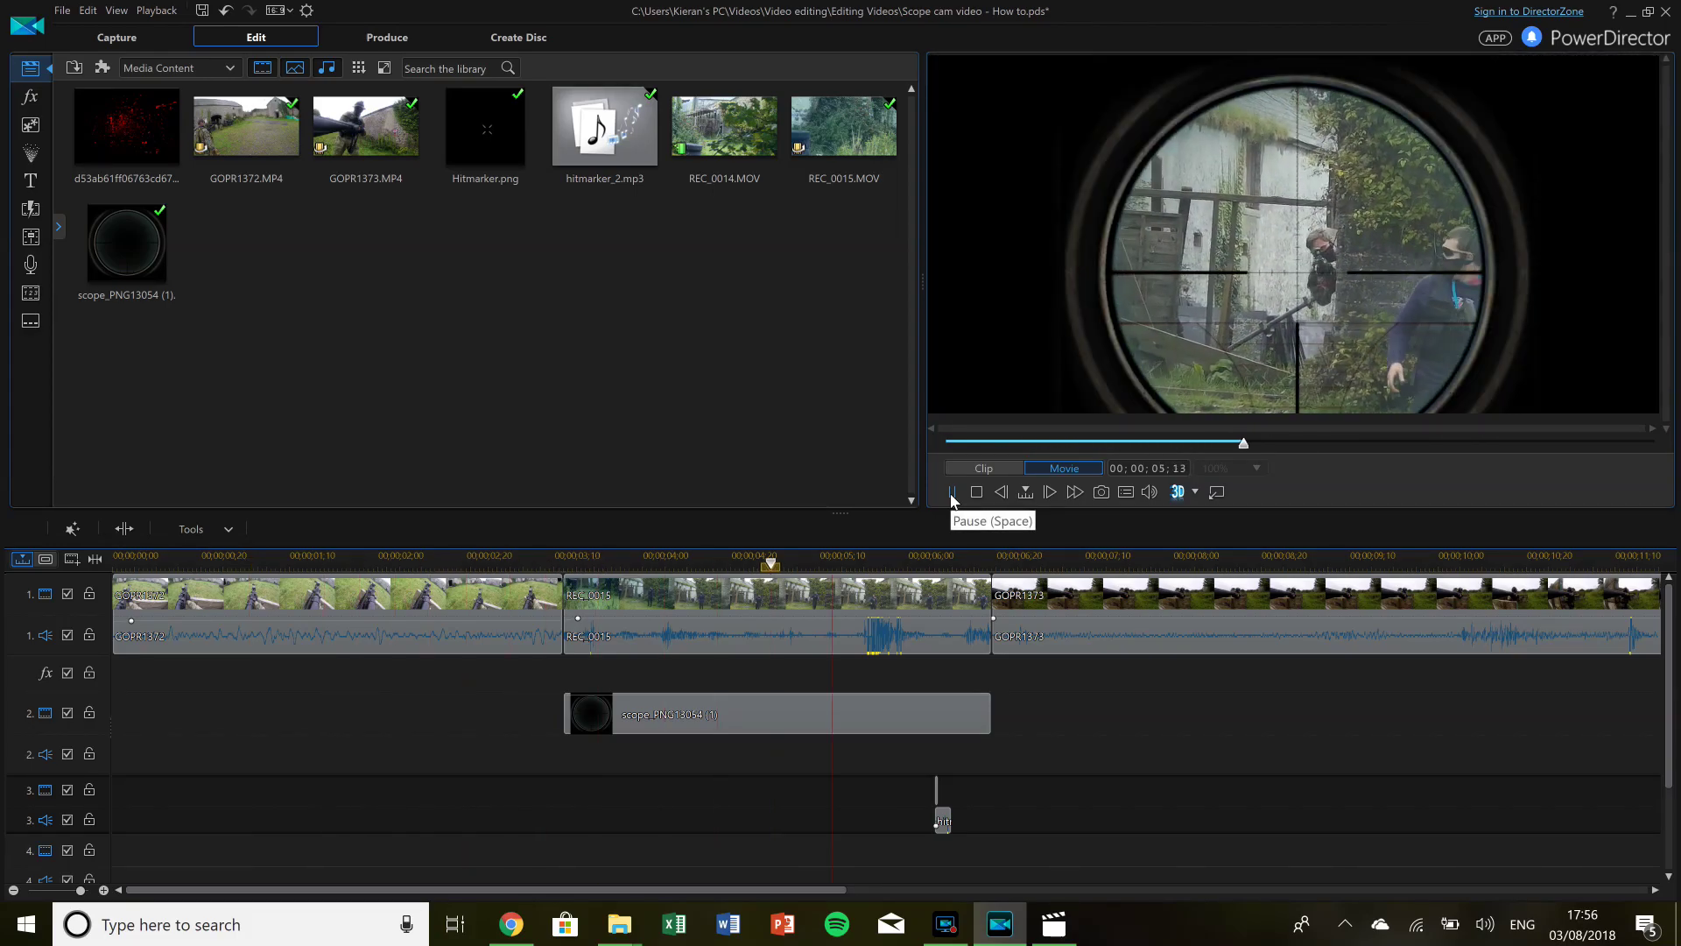
pyautogui.click(951, 492)
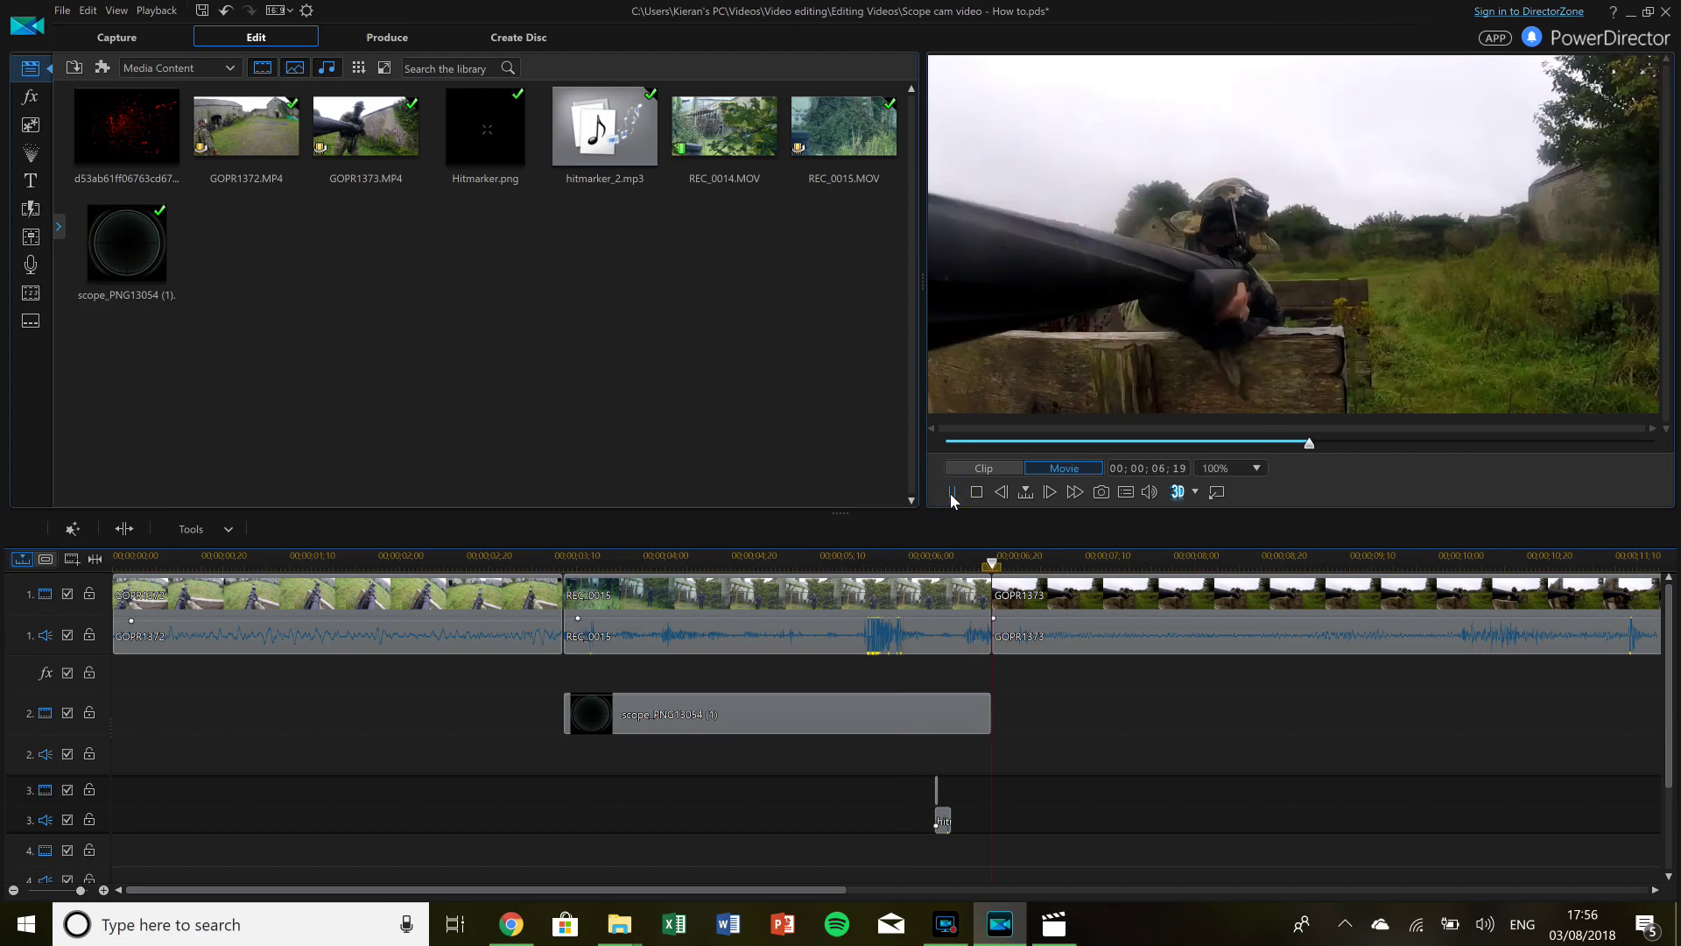
# Produce the movie as H.264 AVC MP4 with the MPEG-4 1920 x 1080/120p (60 Mbps) profile and start rendering.
pyautogui.click(393, 38)
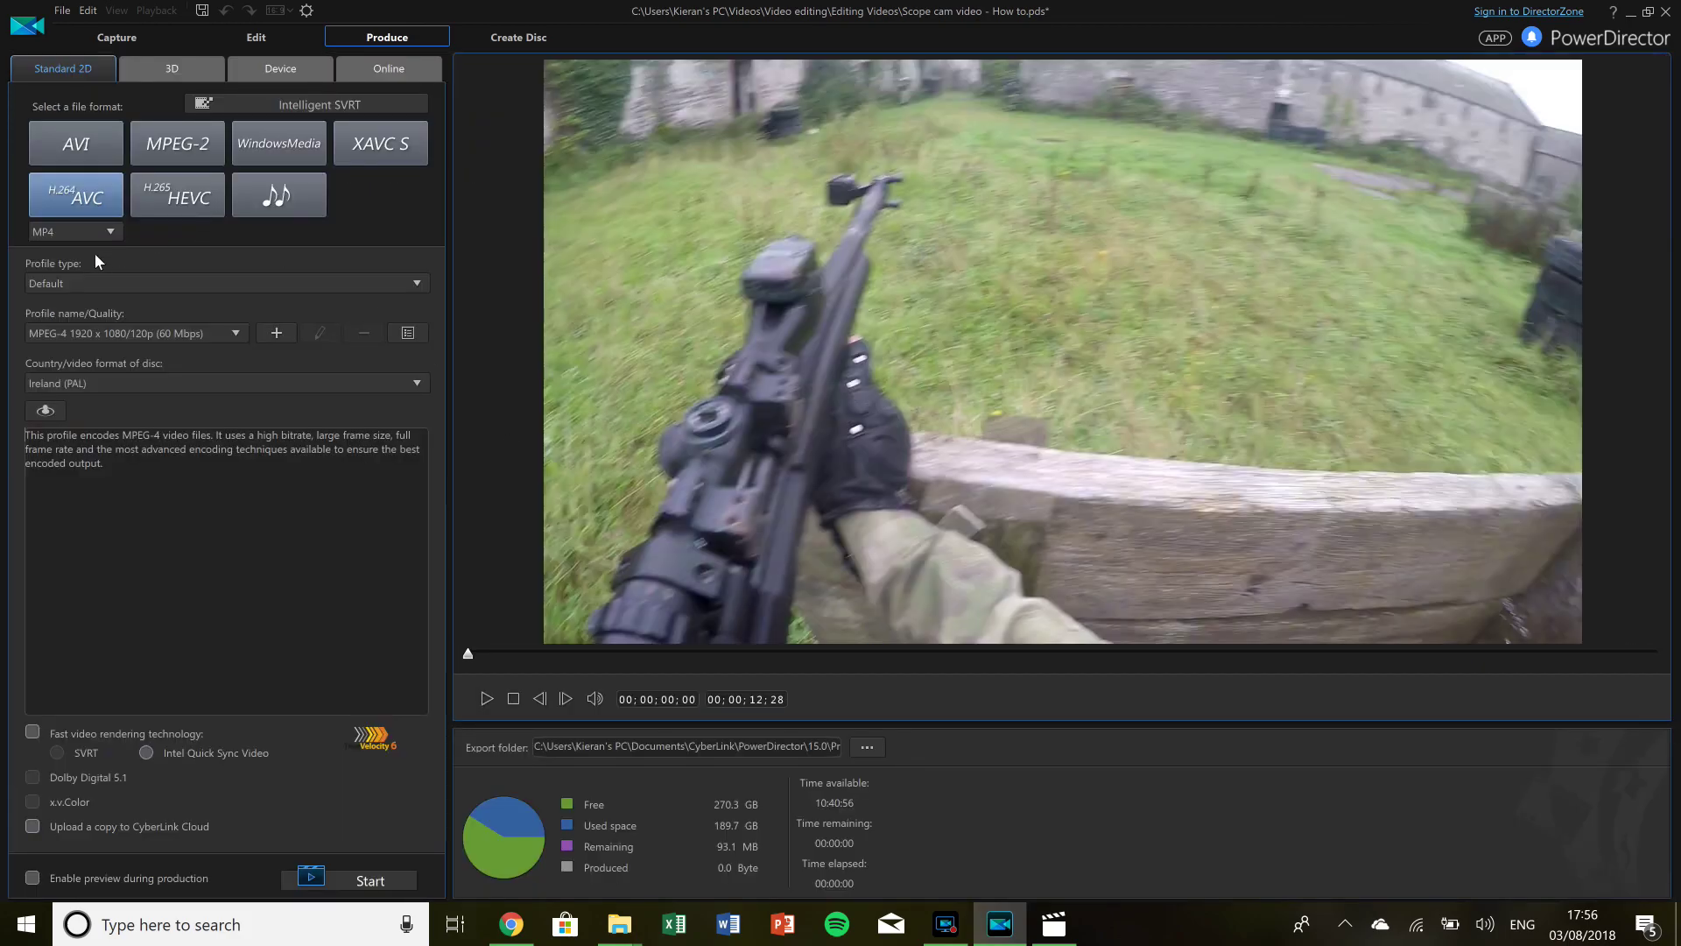
pyautogui.click(158, 338)
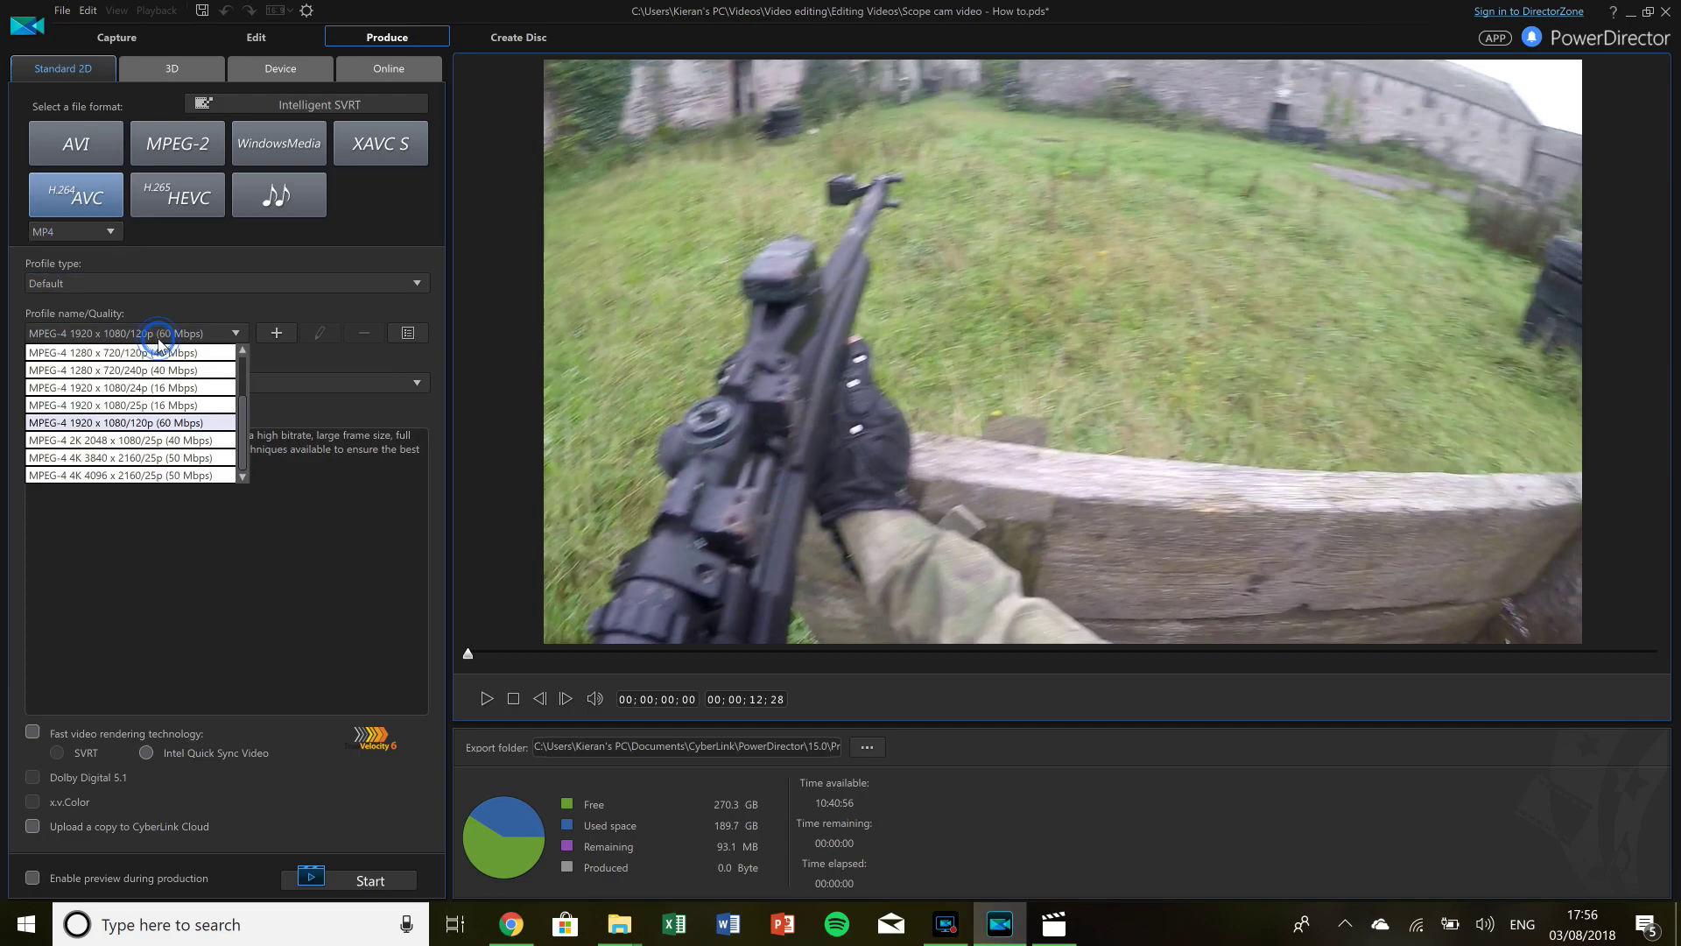
pyautogui.click(150, 427)
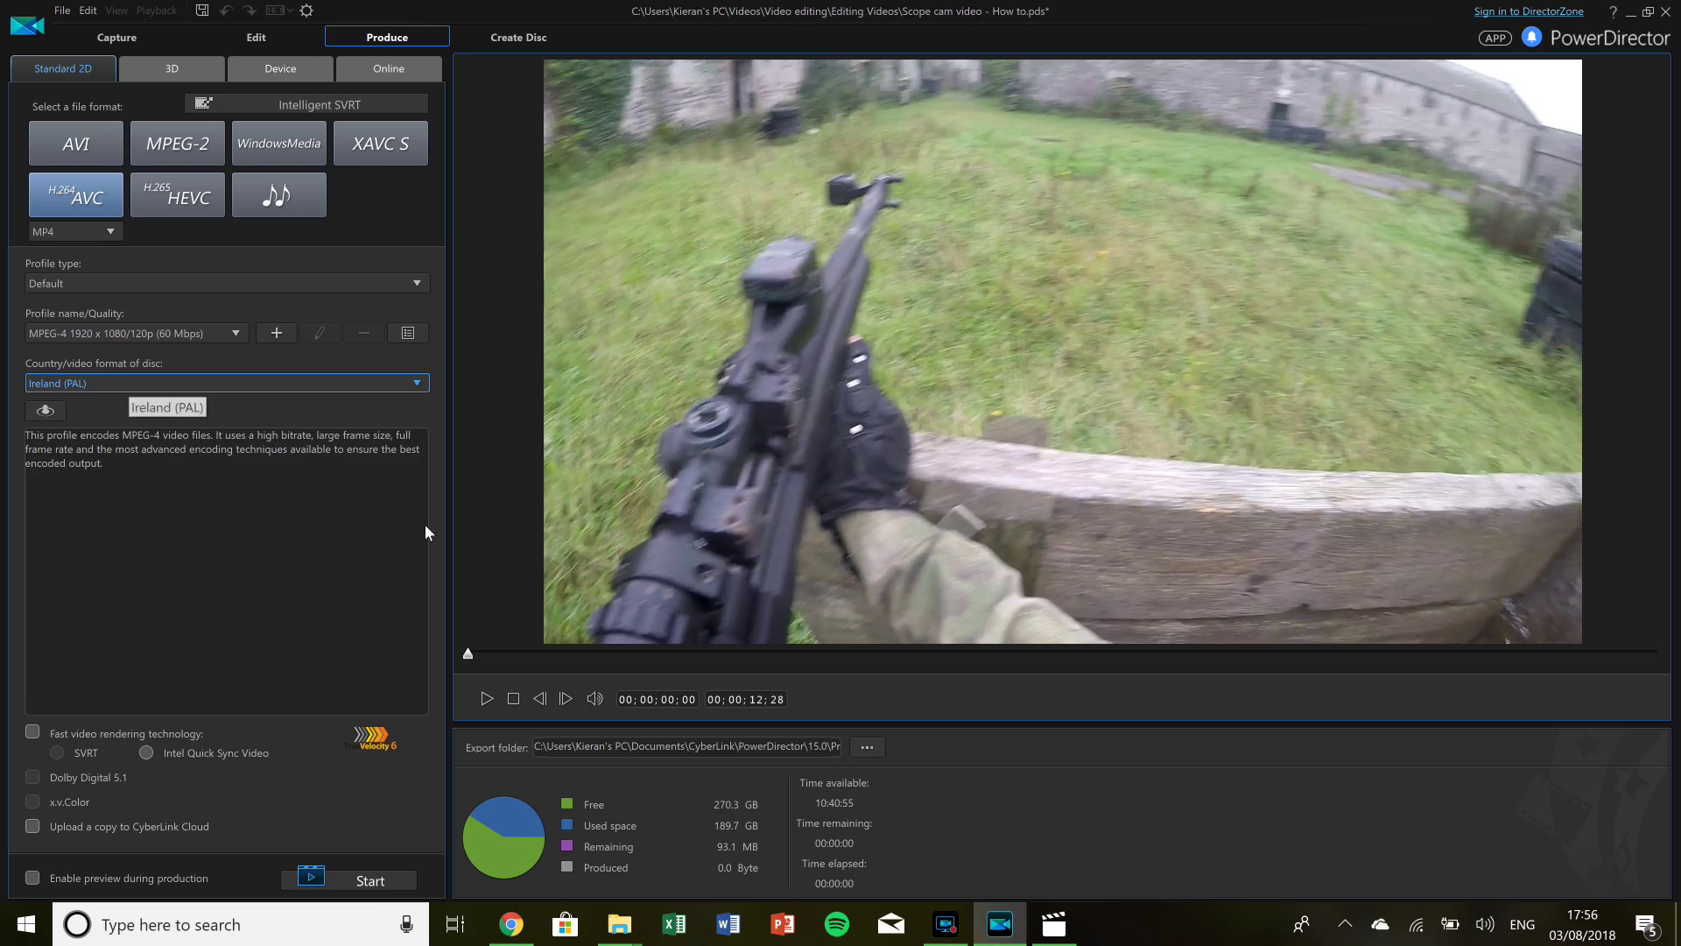
pyautogui.click(355, 882)
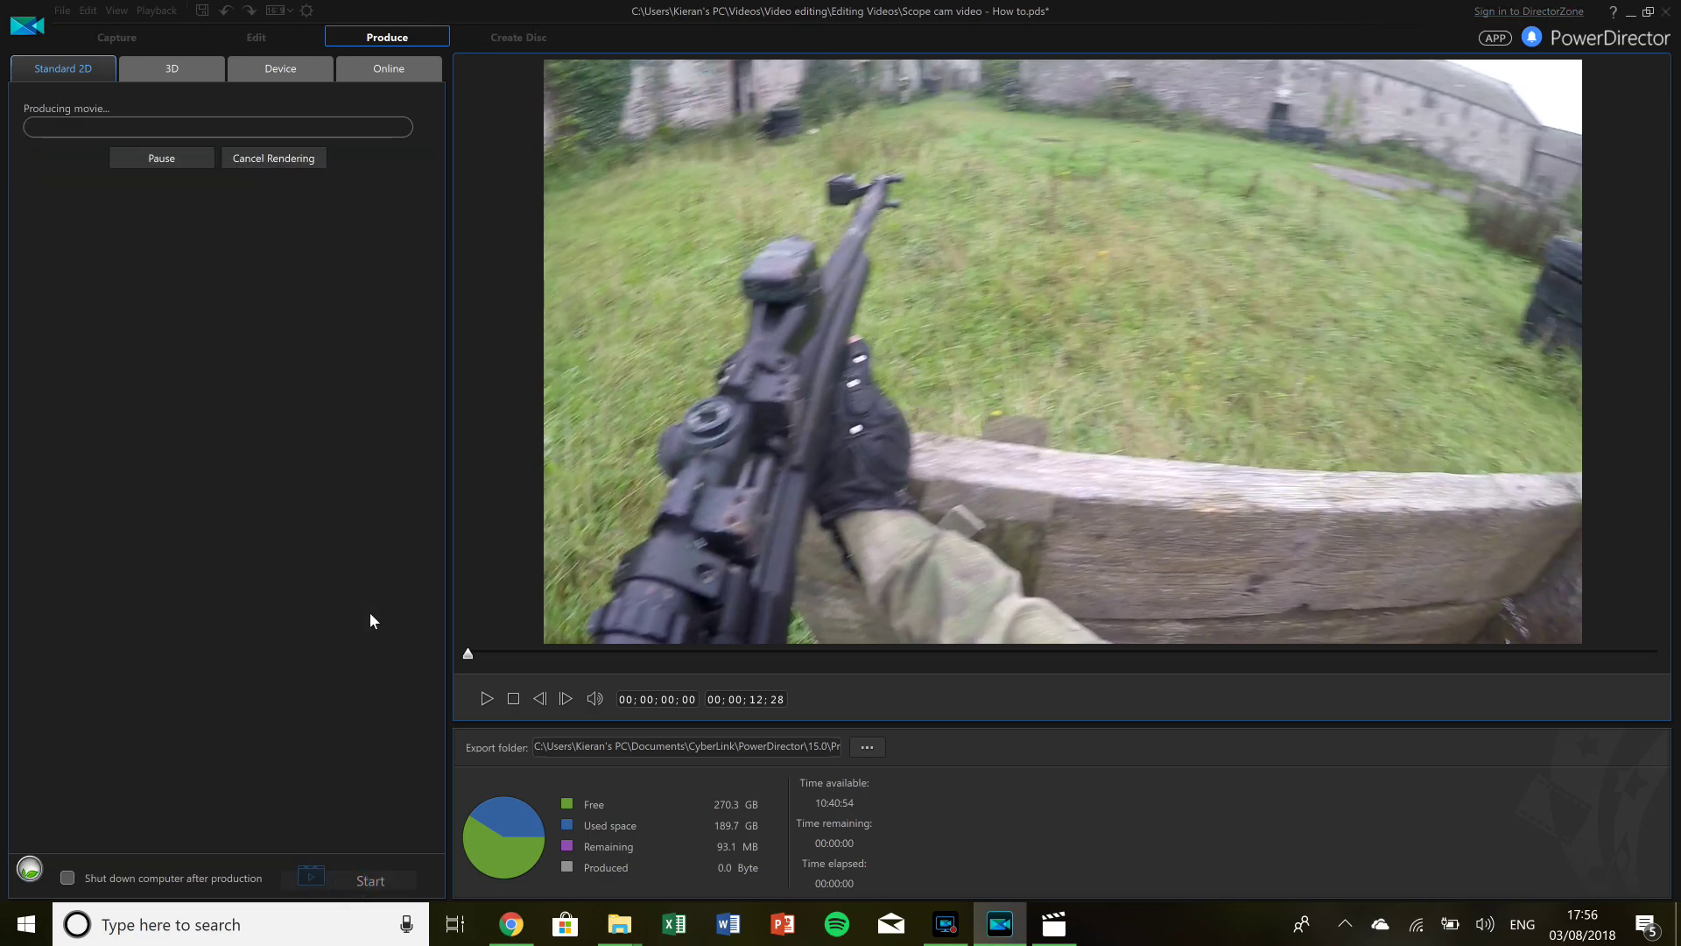